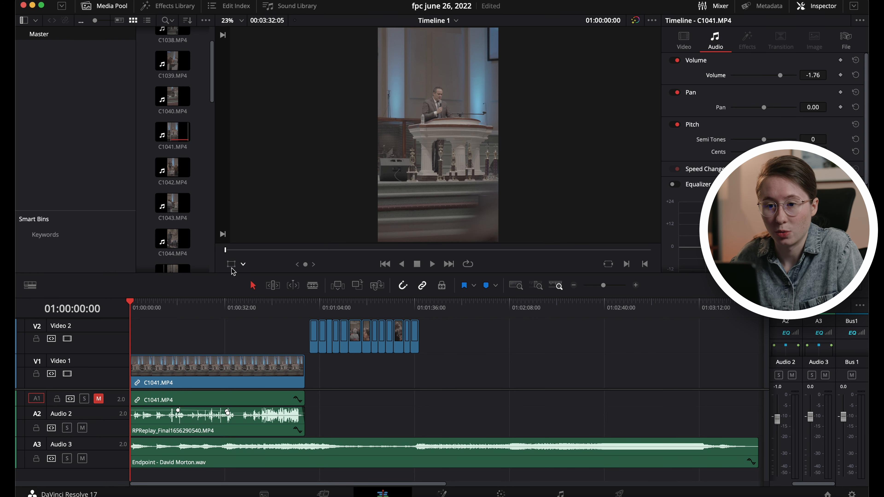
- Review the project's timeline resolution and frame rate settings, and close them without changes
{"action": "left_click", "coordinate": [107, 0]}
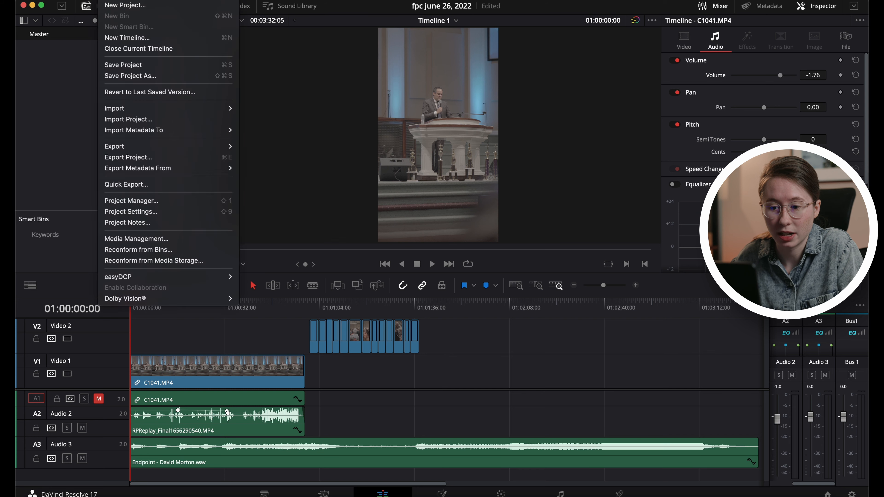
{"action": "left_click", "coordinate": [123, 211]}
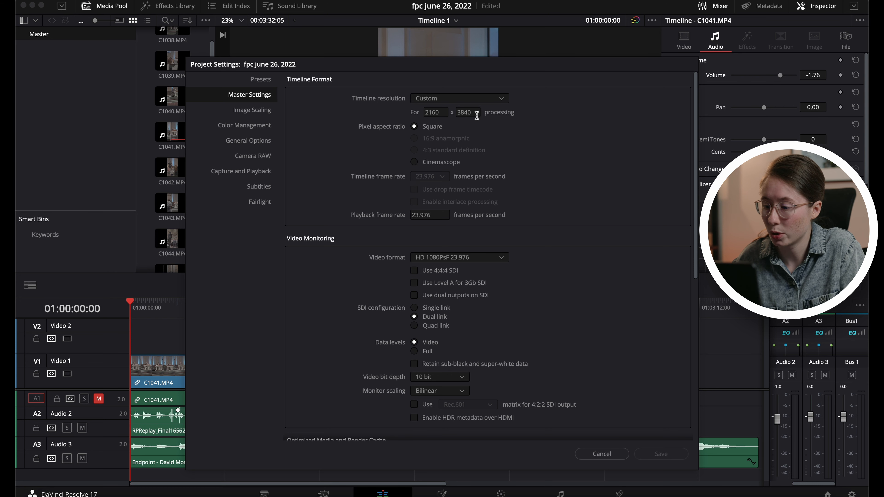
{"action": "left_click", "coordinate": [617, 453]}
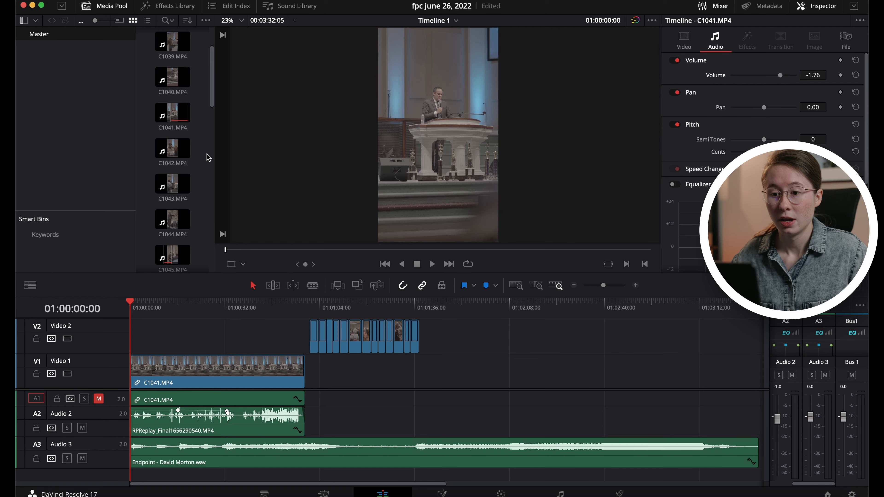
{"action": "scroll", "coordinate": [208, 158], "scroll_direction": "up", "scroll_amount": 2}
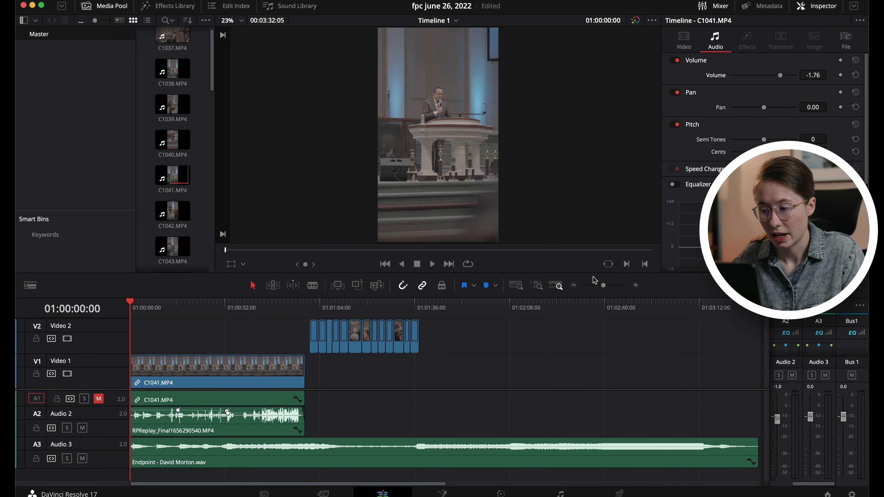
- Enlarge the Audio 1 track to compare its waveform with Audio 2 around 01:00:45:09, and return the playhead to the start
{"action": "left_click_drag", "start_coordinate": [605, 286], "coordinate": [609, 288]}
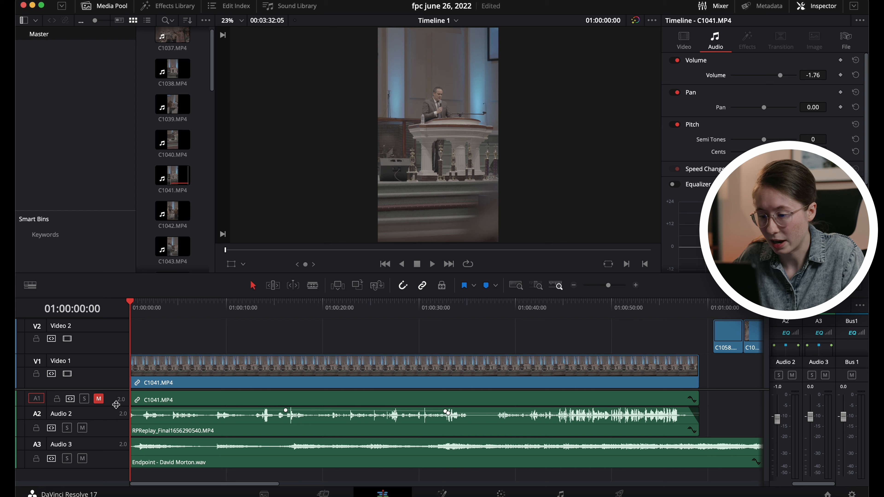
{"action": "left_click_drag", "start_coordinate": [116, 405], "coordinate": [116, 432]}
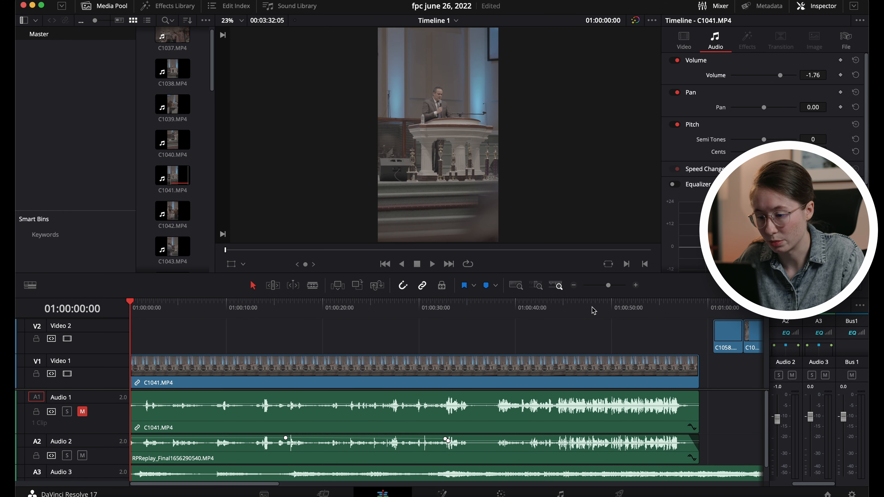
{"action": "left_click", "coordinate": [567, 309]}
{"action": "left_click_drag", "start_coordinate": [608, 286], "coordinate": [614, 287]}
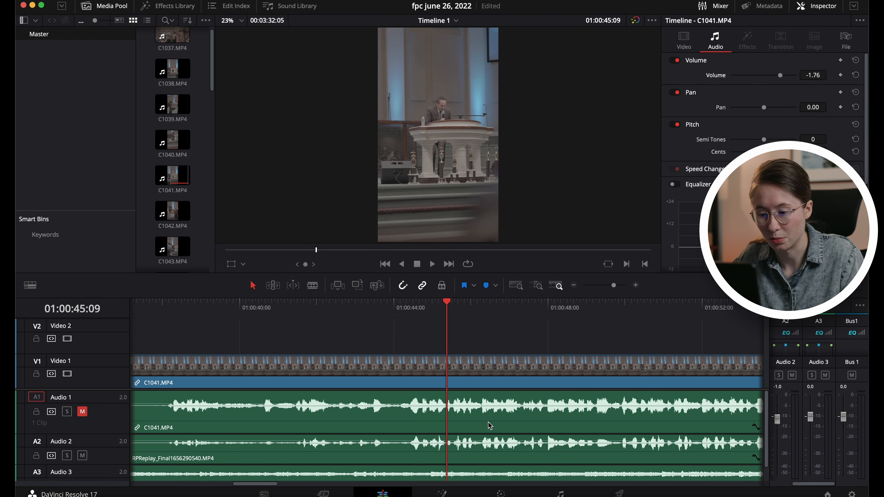
{"action": "left_click_drag", "start_coordinate": [614, 288], "coordinate": [607, 287]}
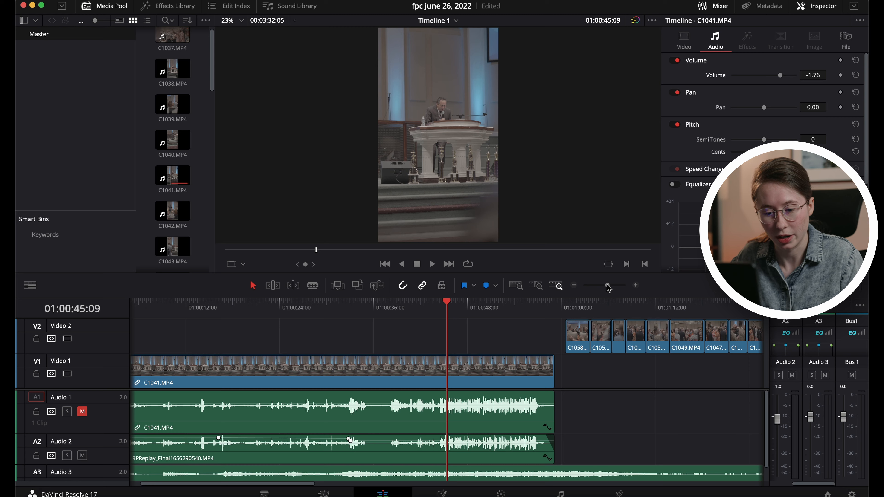
{"action": "left_click_drag", "start_coordinate": [607, 285], "coordinate": [605, 286]}
{"action": "left_click_drag", "start_coordinate": [245, 306], "coordinate": [129, 306]}
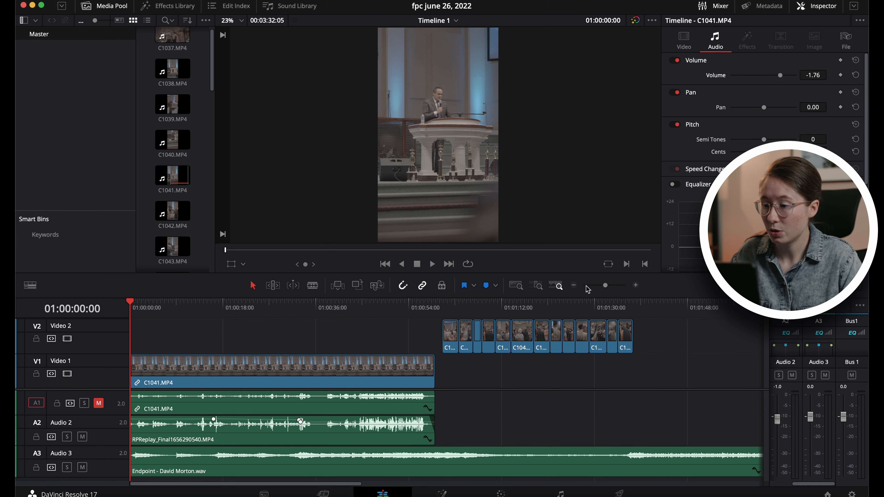
- Select the music clip on Audio 3, play the opening of the mix from the start, and return the playhead to the beginning
{"action": "left_click", "coordinate": [175, 468]}
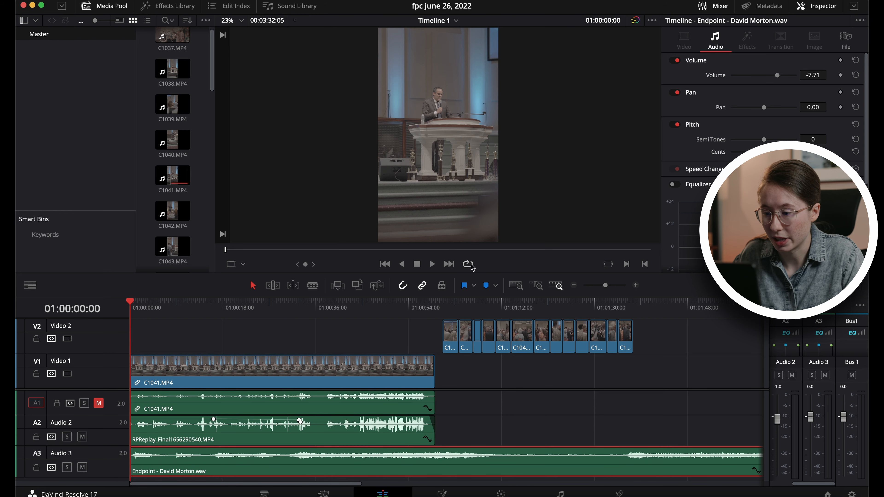
{"action": "left_click_drag", "start_coordinate": [606, 285], "coordinate": [608, 286]}
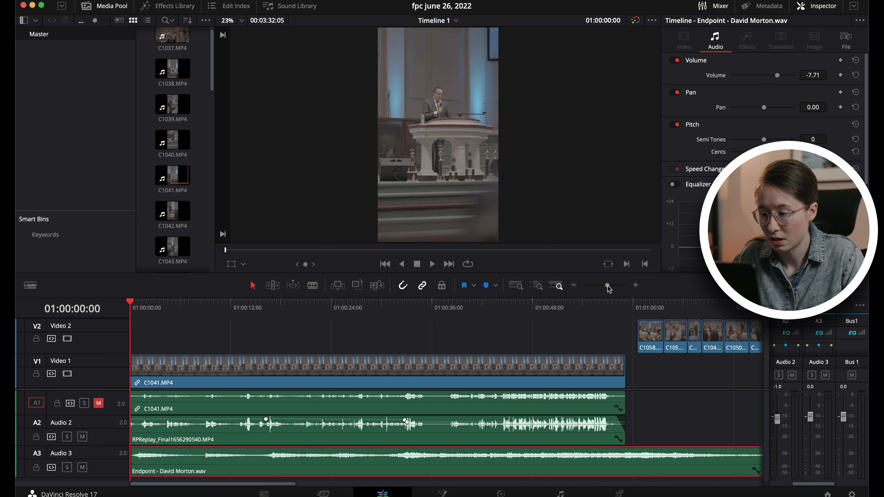
{"action": "key", "text": "space"}
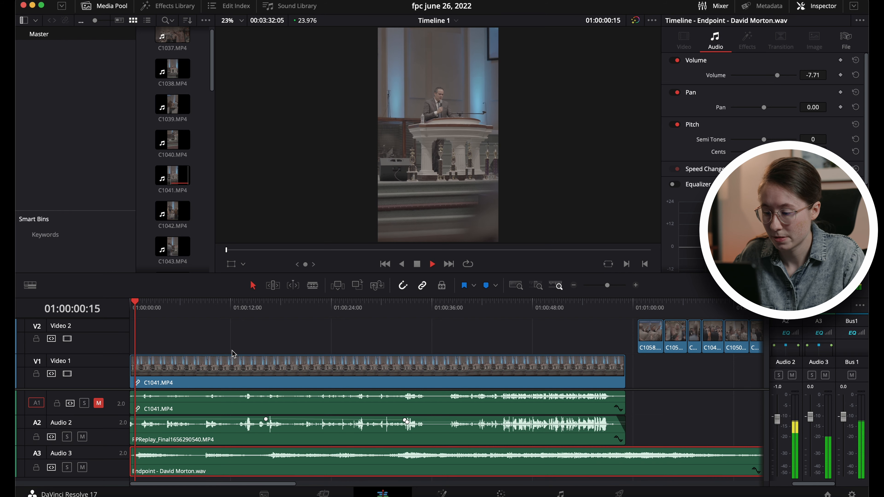
{"action": "key", "text": "XF86AudioRaiseVolume"}
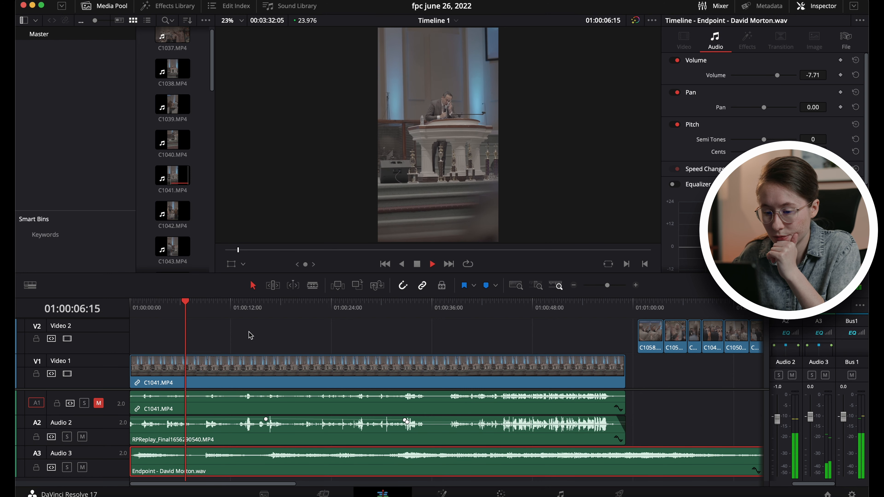
{"action": "key", "text": "XF86AudioRaiseVolume"}
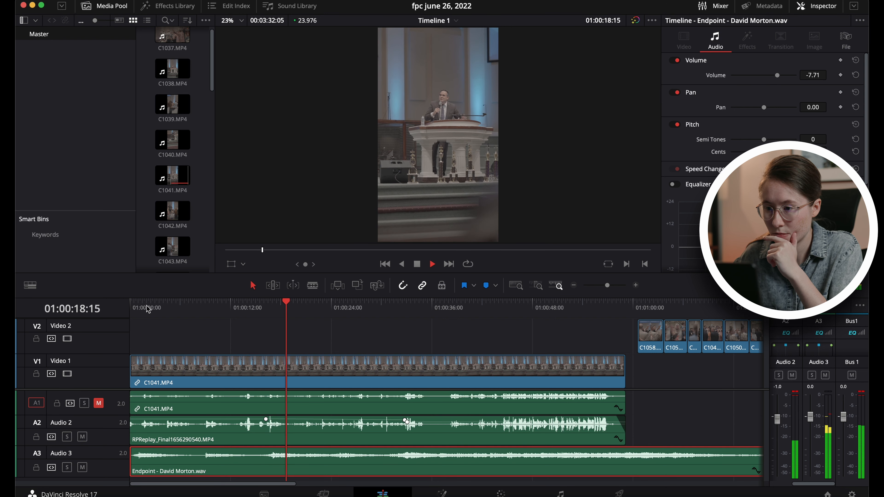
{"action": "key", "text": "space"}
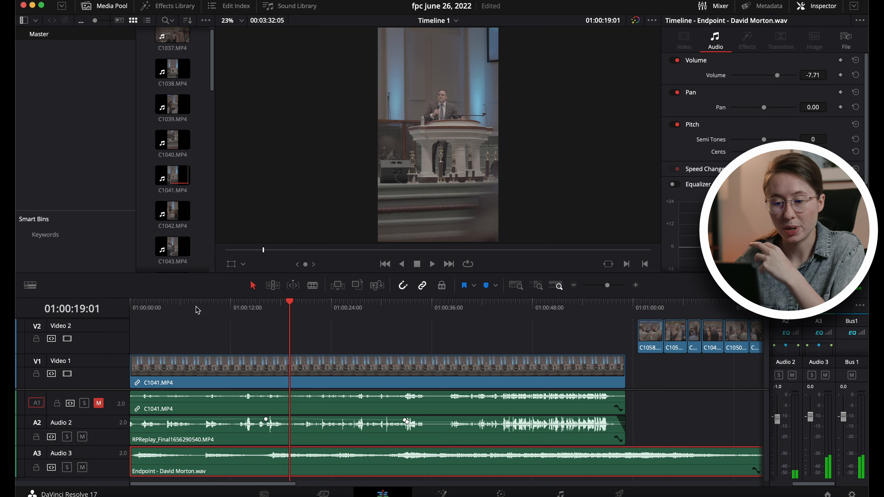
{"action": "left_click_drag", "start_coordinate": [194, 307], "coordinate": [114, 302]}
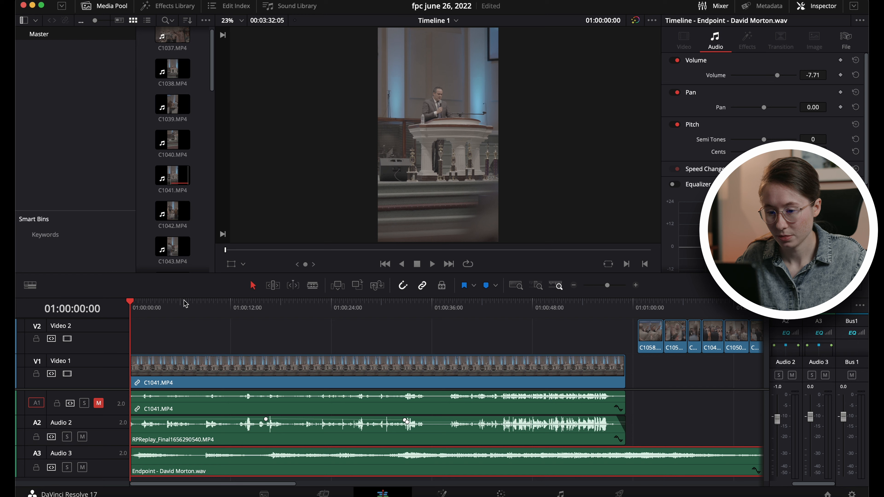
- Play the combined speech and music from about 30 seconds into the timeline
{"action": "left_click_drag", "start_coordinate": [265, 311], "coordinate": [316, 310]}
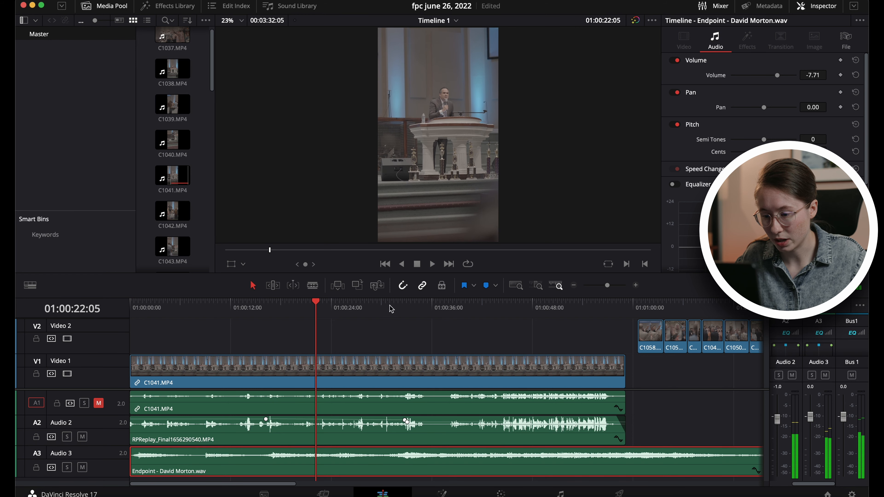
{"action": "left_click", "coordinate": [380, 309]}
{"action": "key", "text": "space"}
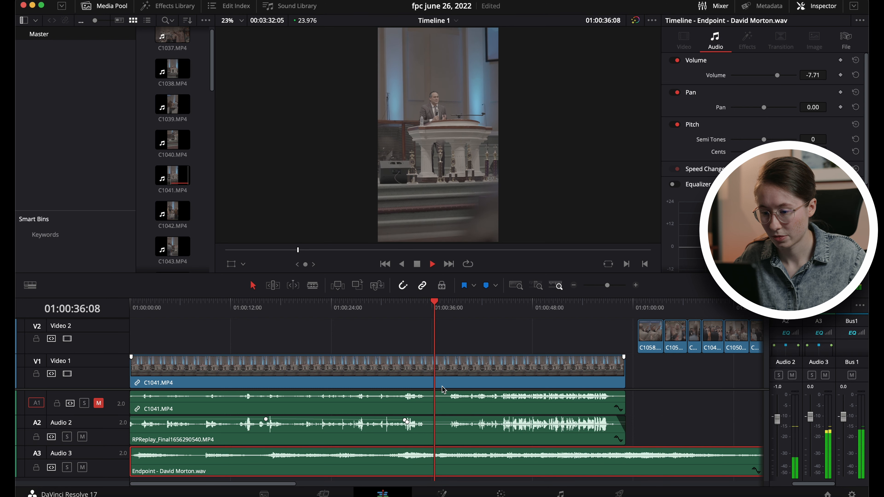
{"action": "key", "text": "space"}
- Solo Audio 3 to hear only the music from about 31 seconds, and turn its solo off
{"action": "left_click", "coordinate": [371, 309]}
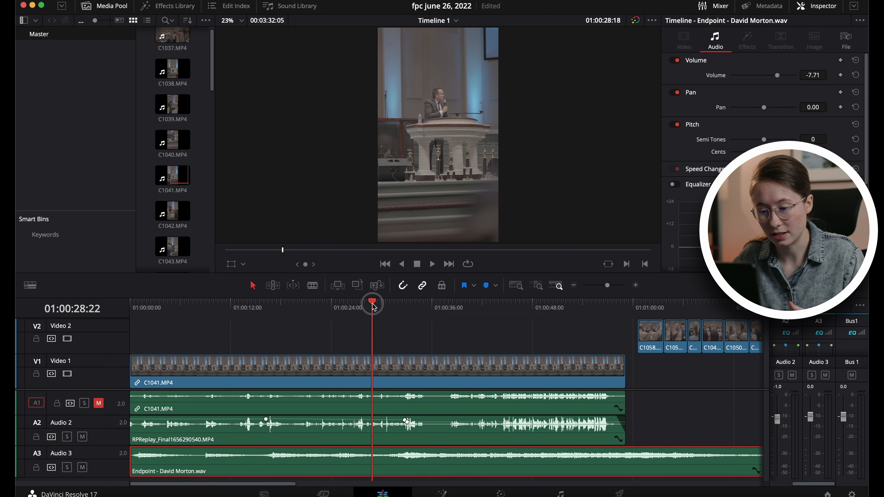
{"action": "left_click", "coordinate": [376, 304]}
{"action": "left_click", "coordinate": [67, 467]}
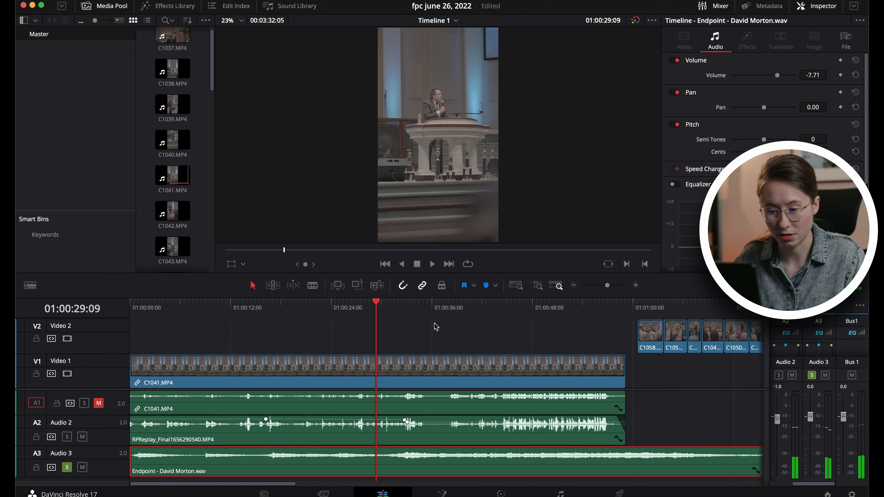
{"action": "left_click_drag", "start_coordinate": [377, 305], "coordinate": [389, 305]}
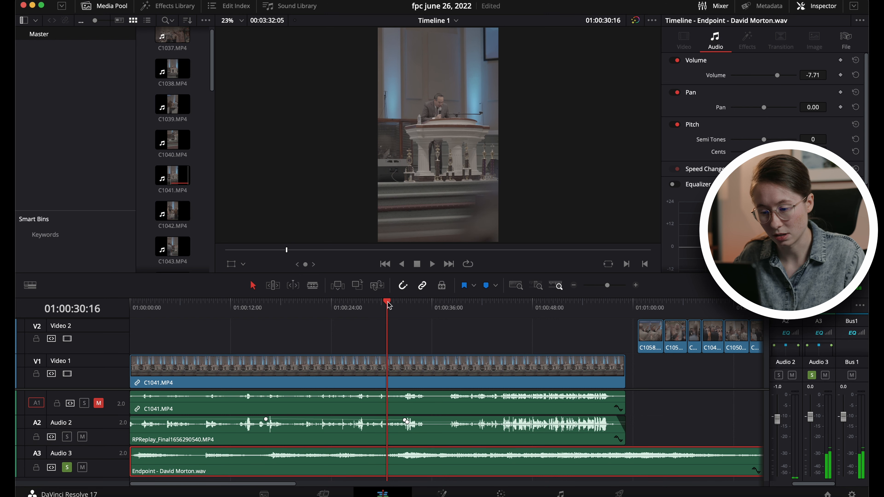
{"action": "key", "text": "space"}
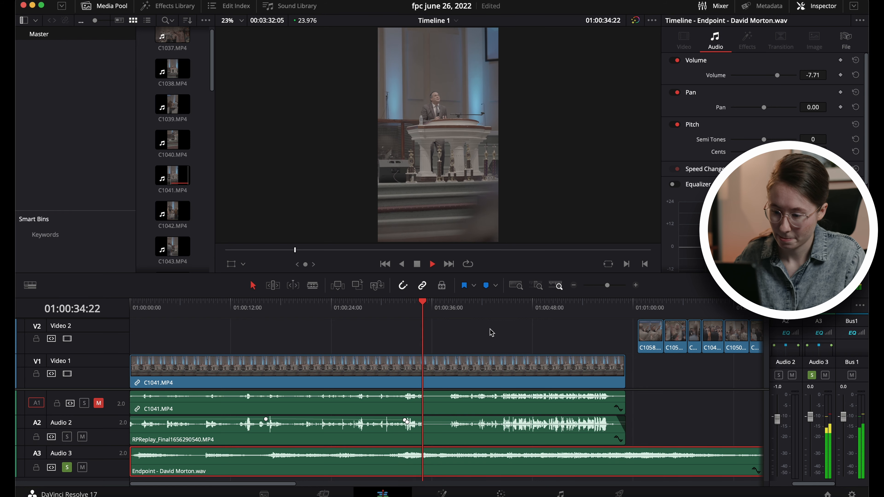
{"action": "key", "text": "space"}
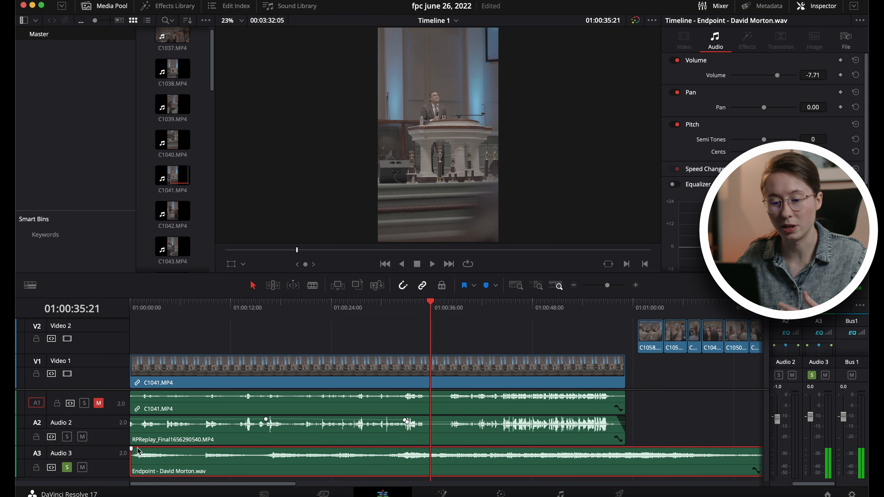
{"action": "left_click", "coordinate": [68, 468]}
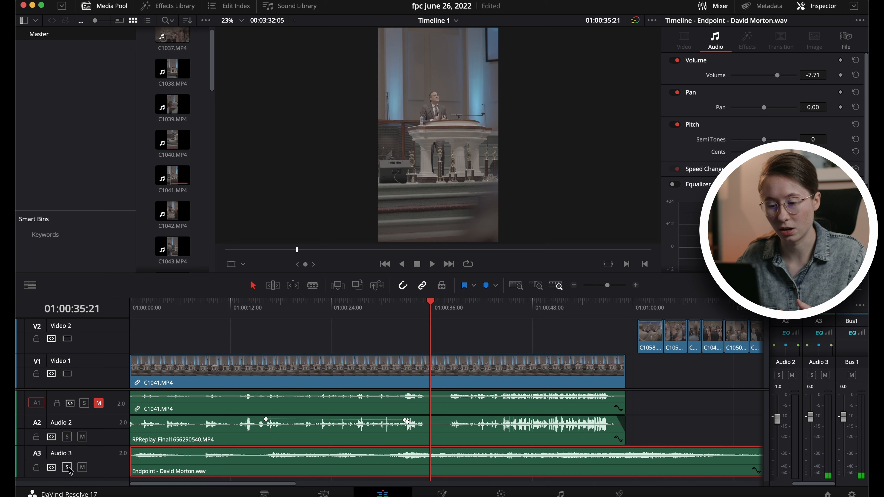
- Solo Audio 2 to hear only the speech from 01:00:31:23, and turn its solo off
{"action": "left_click", "coordinate": [398, 310]}
{"action": "left_click", "coordinate": [67, 436]}
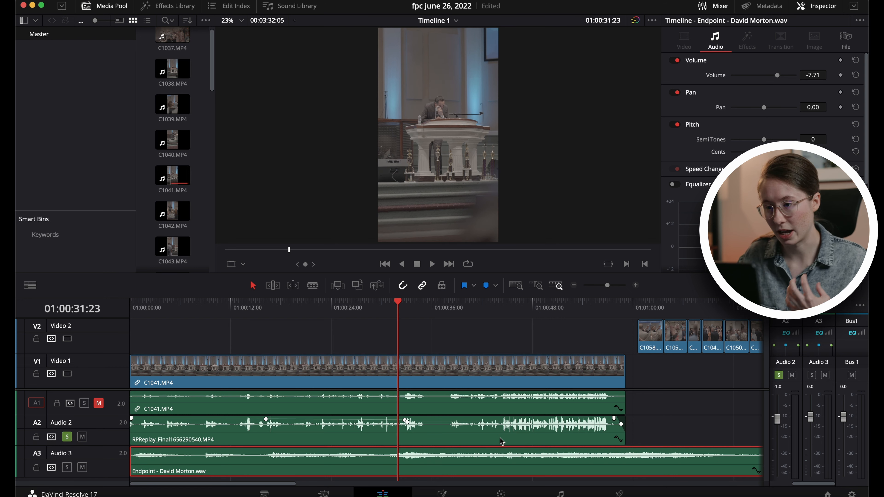
{"action": "key", "text": "space"}
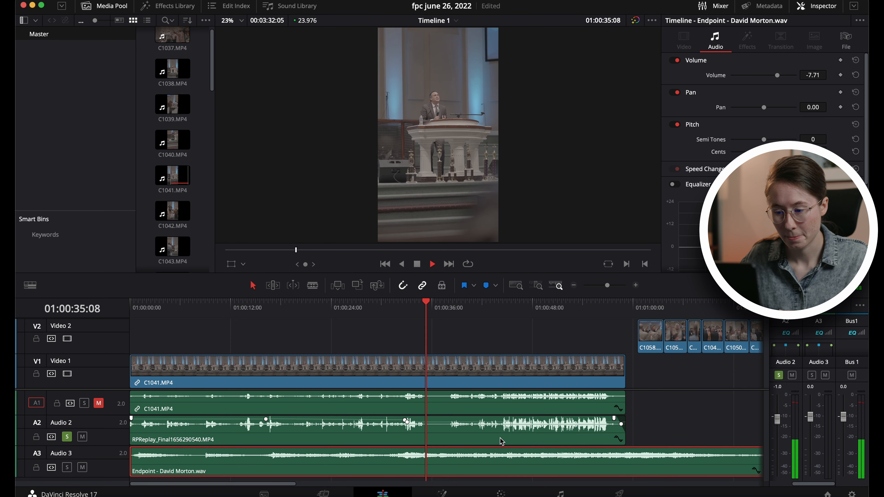
{"action": "key", "text": "space"}
{"action": "left_click", "coordinate": [67, 437]}
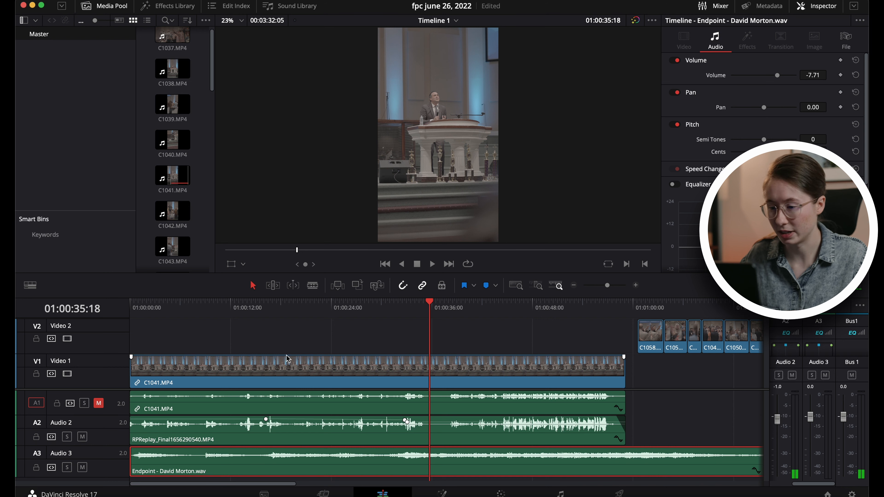
- Play all audio tracks together from about 31 seconds until past the end of clip C1041.MP4
{"action": "left_click", "coordinate": [389, 310]}
{"action": "key", "text": "space"}
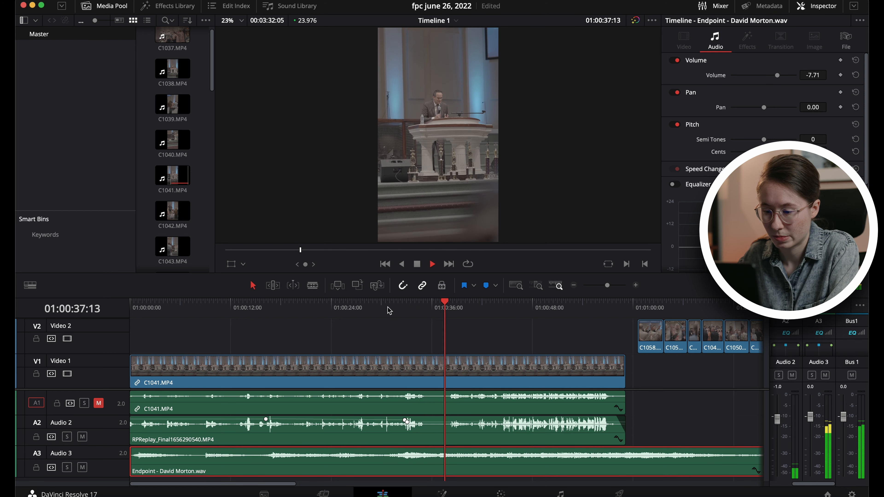
{"action": "key", "text": "space"}
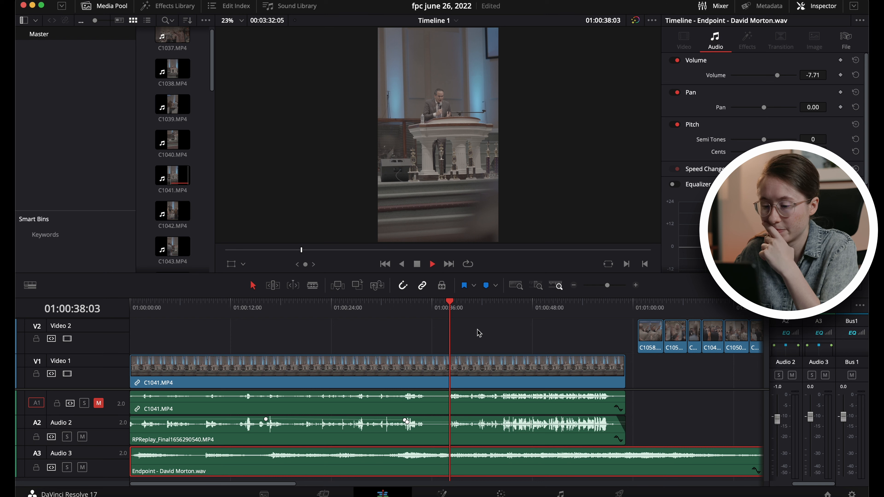
{"action": "key", "text": "space"}
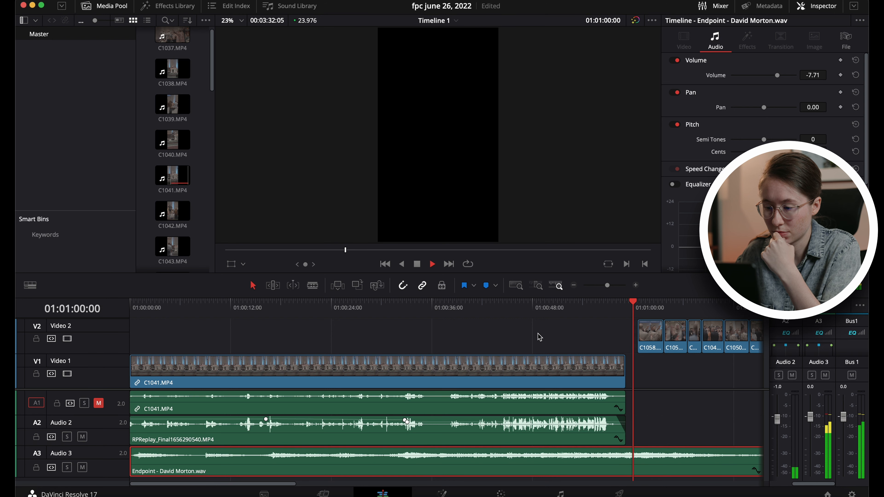
{"action": "key", "text": "space"}
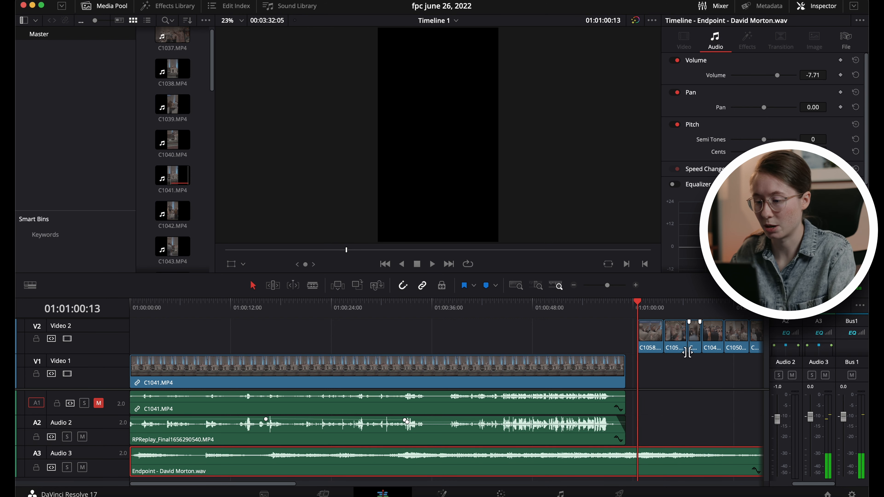
- Place the playhead at the end of clip C1041.MP4 on Video 1 and look over the row of clips on Video 2
{"action": "scroll", "coordinate": [681, 347], "scroll_direction": "right", "scroll_amount": 5}
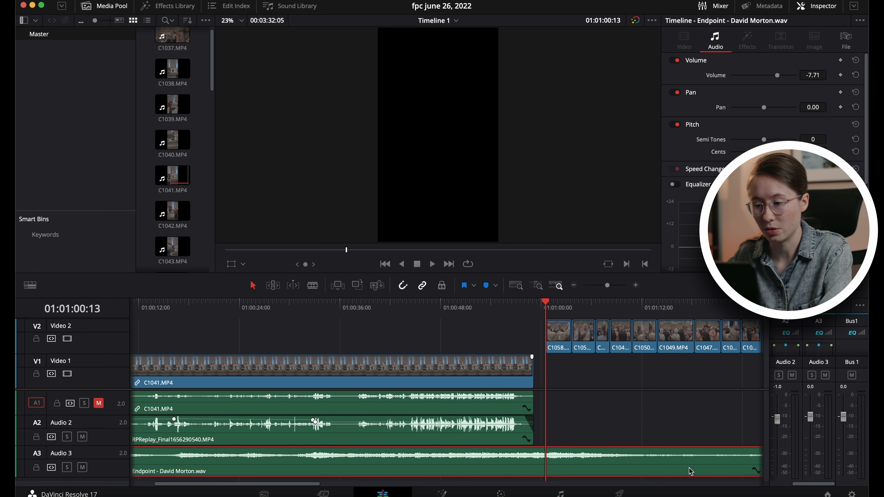
{"action": "scroll", "coordinate": [635, 433], "scroll_direction": "right", "scroll_amount": 5}
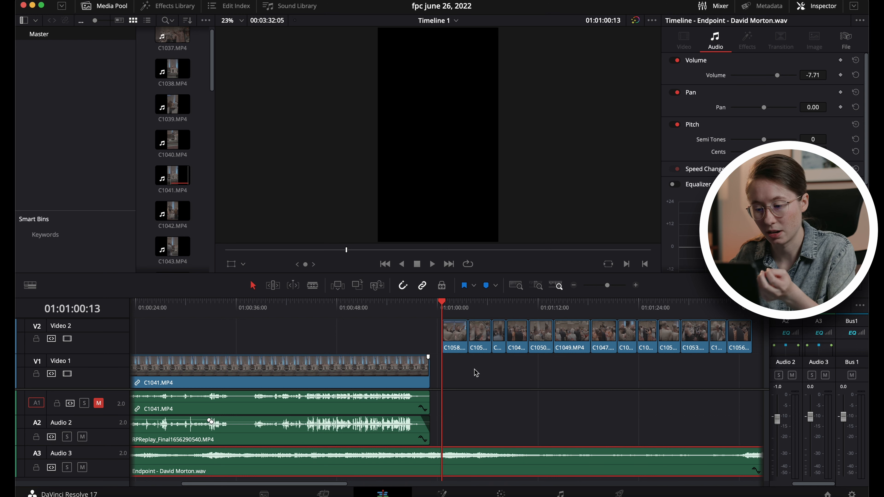
{"action": "left_click", "coordinate": [430, 303]}
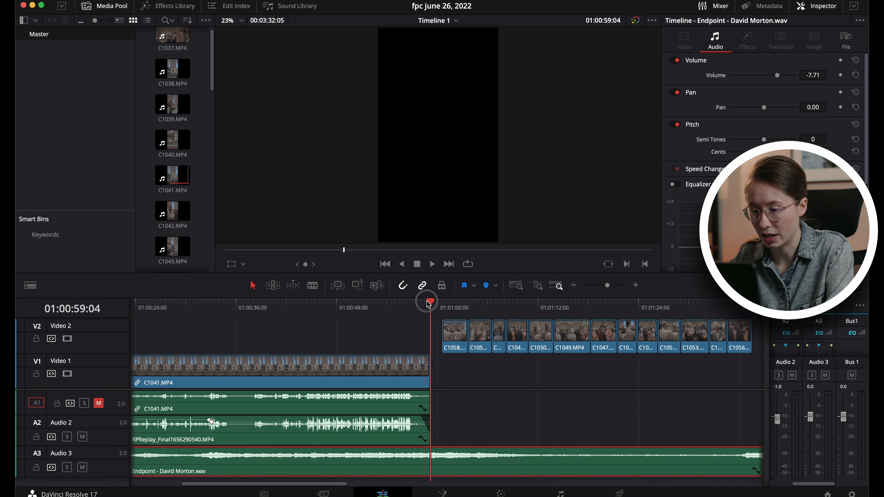
{"action": "scroll", "coordinate": [514, 331], "scroll_direction": "right", "scroll_amount": 3}
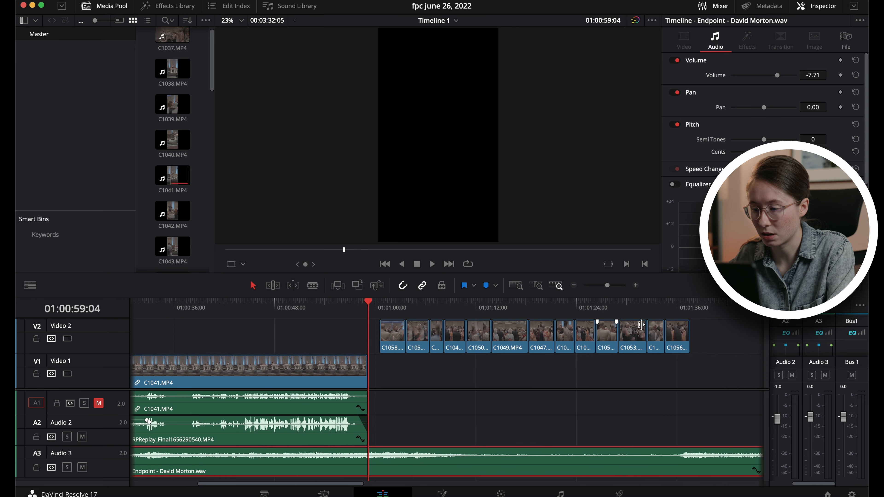
- Move the row of Video 2 clips to start at about 01:01:32 and play the music past the end of C1041.MP4
{"action": "left_click_drag", "start_coordinate": [715, 322], "coordinate": [665, 339]}
{"action": "left_click", "coordinate": [566, 343]}
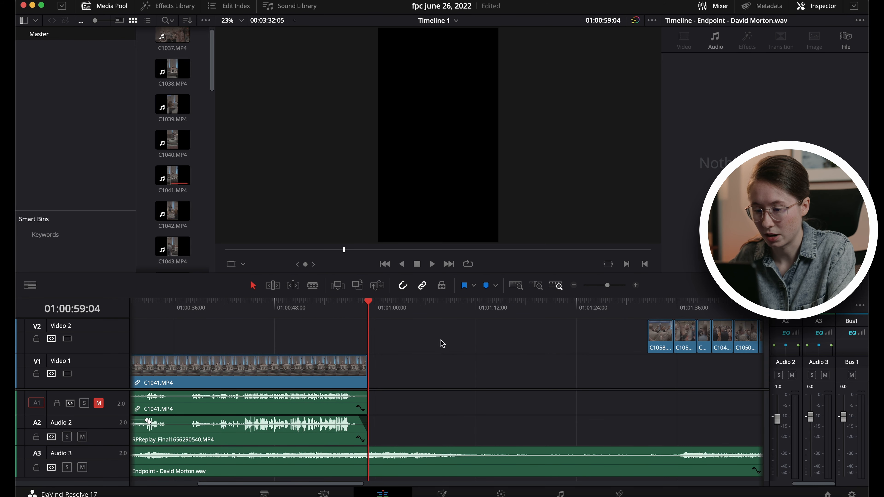
{"action": "left_click", "coordinate": [385, 309]}
{"action": "key", "text": "space"}
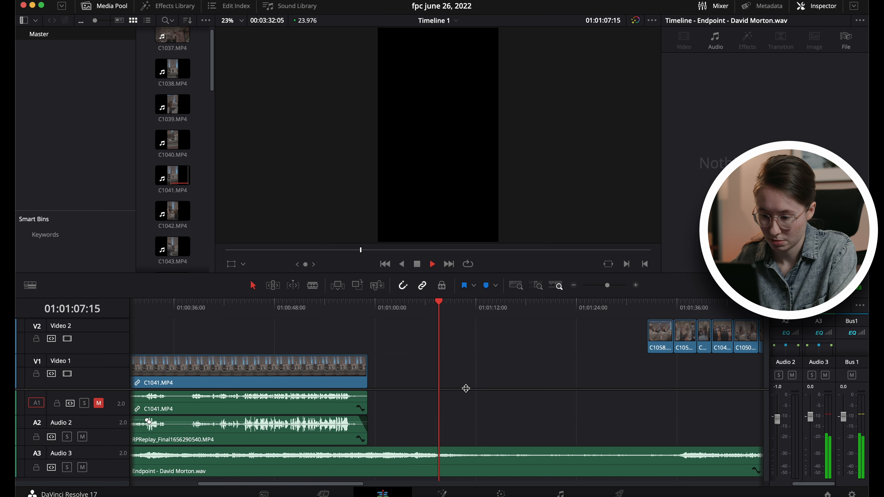
{"action": "key", "text": "space"}
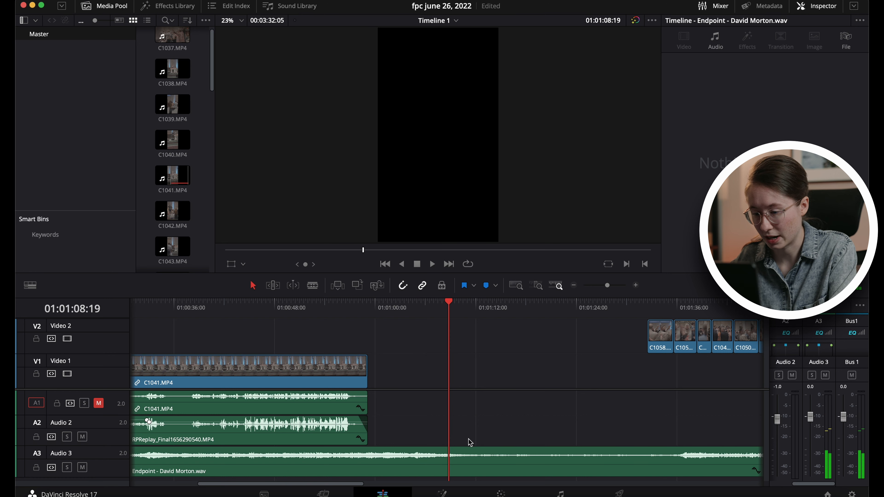
- Split the music clip on Audio 3 at 01:01:08:19 and delete the part after the cut
{"action": "key", "text": "b"}
{"action": "left_click", "coordinate": [449, 463]}
{"action": "key", "text": "a"}
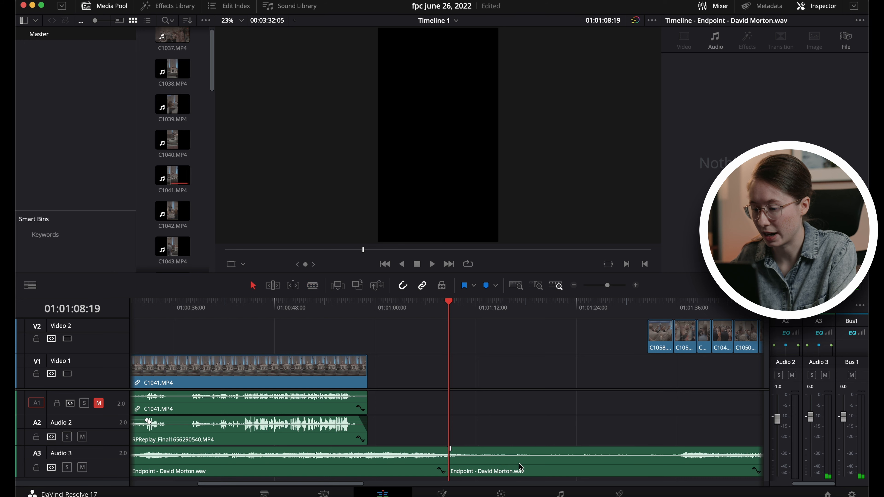
{"action": "left_click", "coordinate": [521, 467]}
{"action": "key", "text": "Delete"}
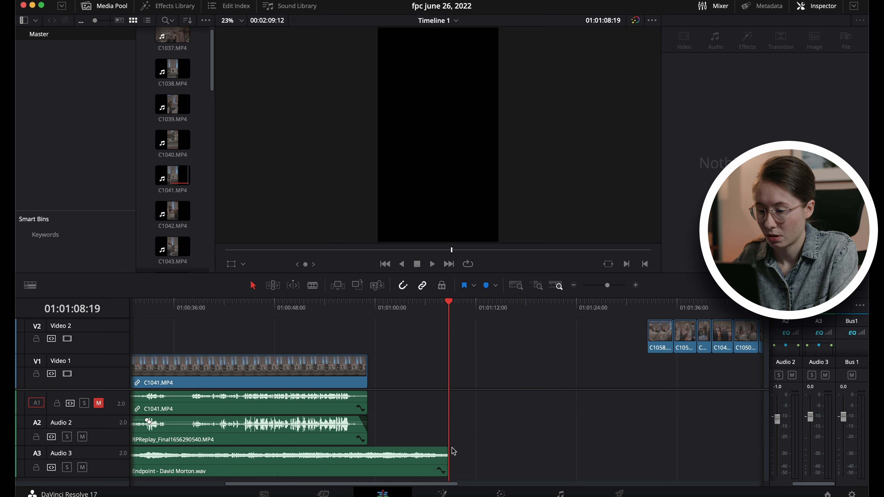
- Add a fade-out of about 4 seconds to the end of the music clip and play it from 01:01:00:22
{"action": "left_click_drag", "start_coordinate": [447, 448], "coordinate": [416, 447]}
{"action": "left_click", "coordinate": [383, 304]}
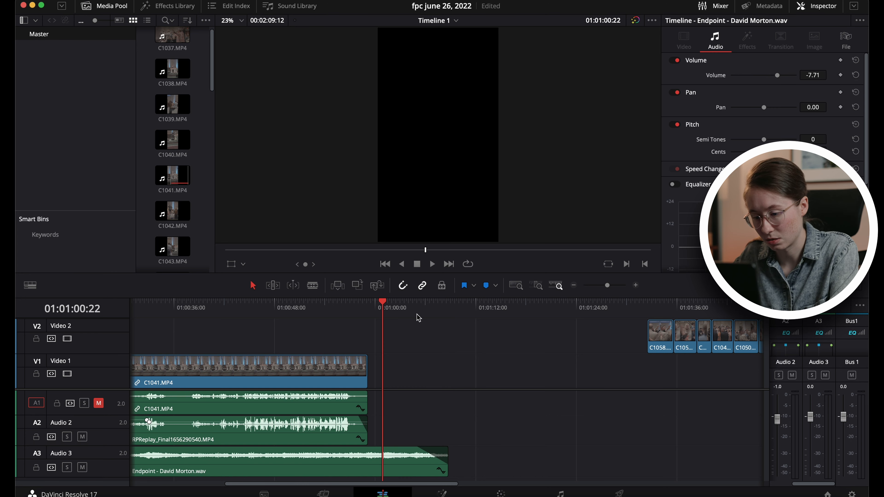
{"action": "key", "text": "space"}
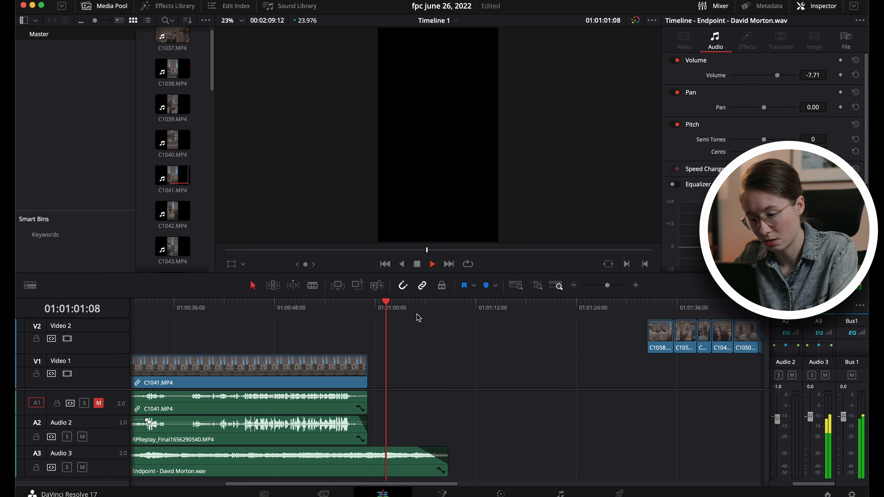
{"action": "left_click", "coordinate": [481, 344]}
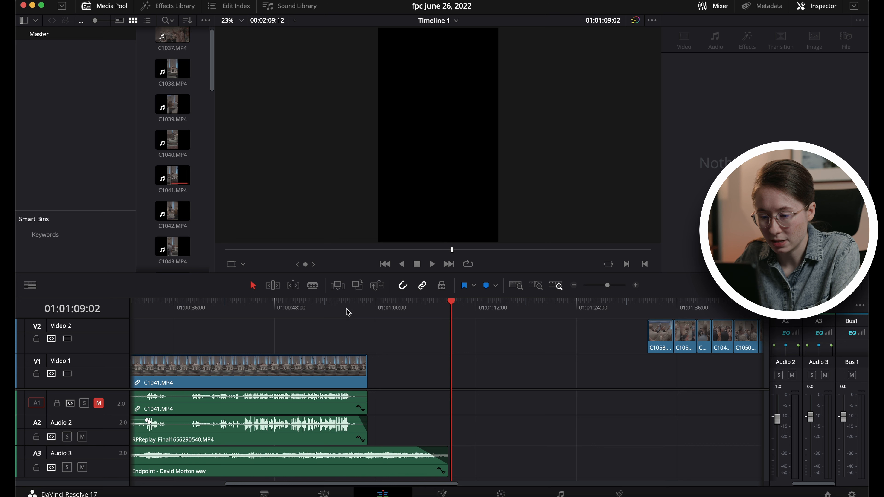
- Place the playhead at 01:00:54:23 near the end of the speech and solo Audio 2
{"action": "left_click", "coordinate": [322, 308]}
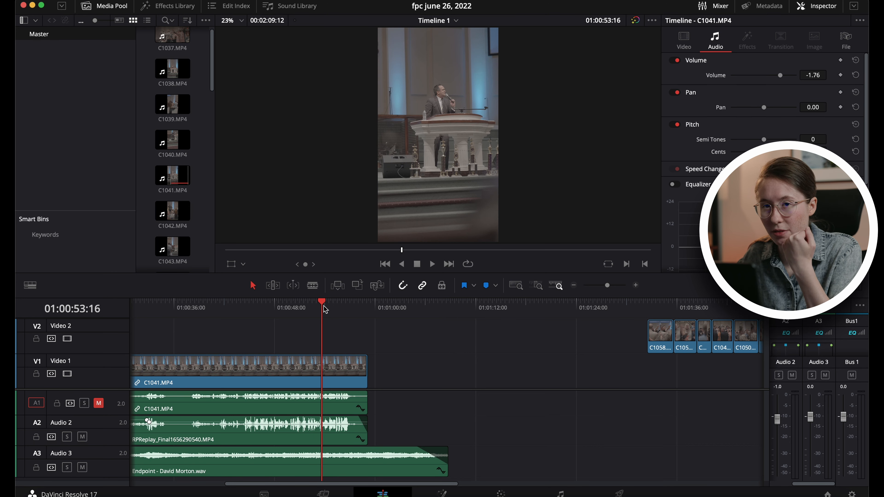
{"action": "mouse_move", "coordinate": [358, 377]}
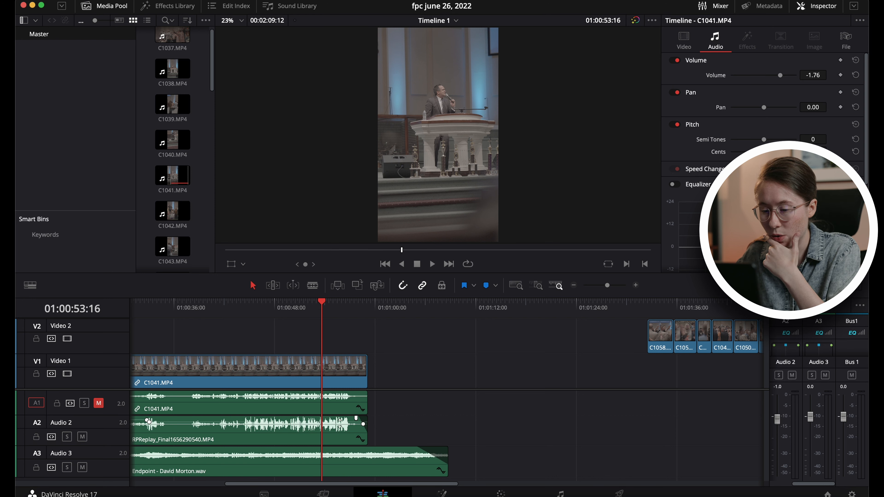
{"action": "left_click", "coordinate": [340, 438]}
{"action": "left_click", "coordinate": [333, 301]}
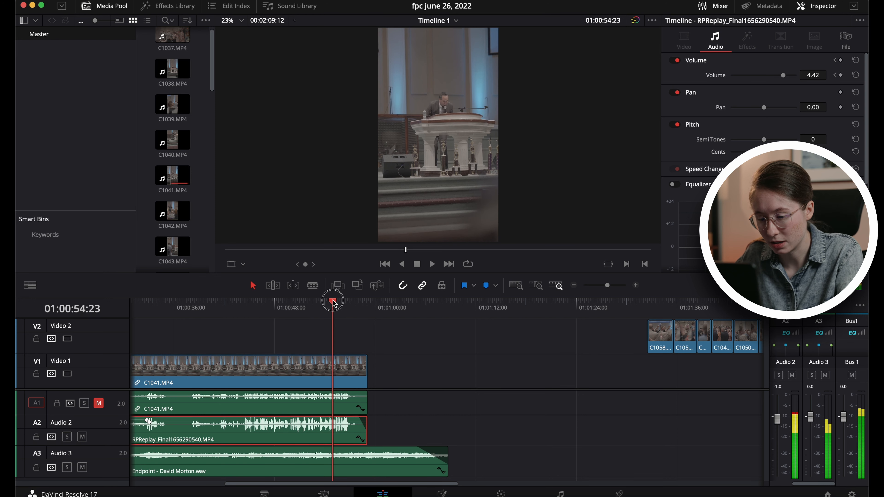
{"action": "left_click", "coordinate": [67, 436]}
- Move the music clip from Audio 3 down to a new Audio 4 track, leaving Audio 3 empty
{"action": "left_click_drag", "start_coordinate": [355, 464], "coordinate": [352, 479]}
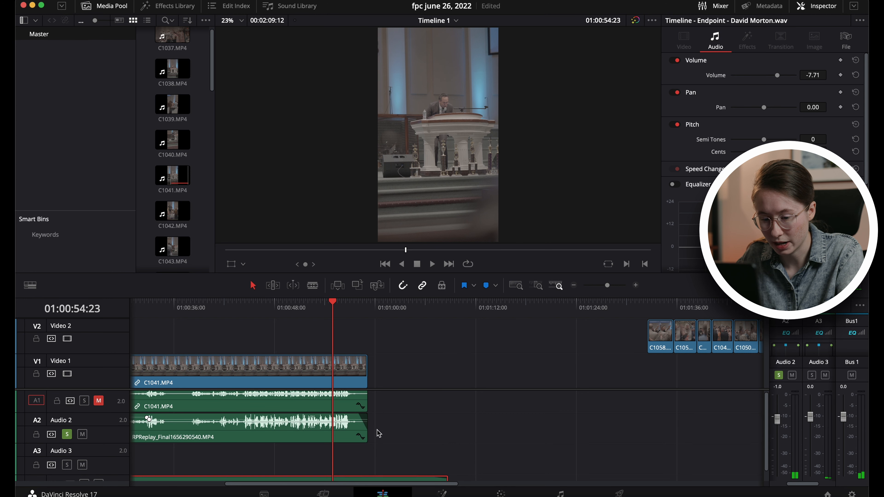
{"action": "scroll", "coordinate": [379, 434], "scroll_direction": "down", "scroll_amount": 1}
{"action": "left_click", "coordinate": [124, 468]}
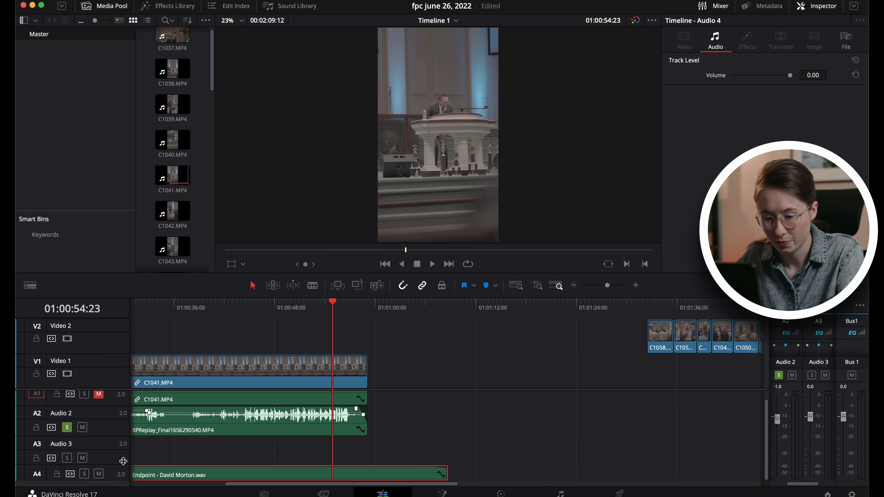
- Play the soloed speech to its last words and split the RPReplay clip on Audio 2 at 01:00:56:18
{"action": "key", "text": "space"}
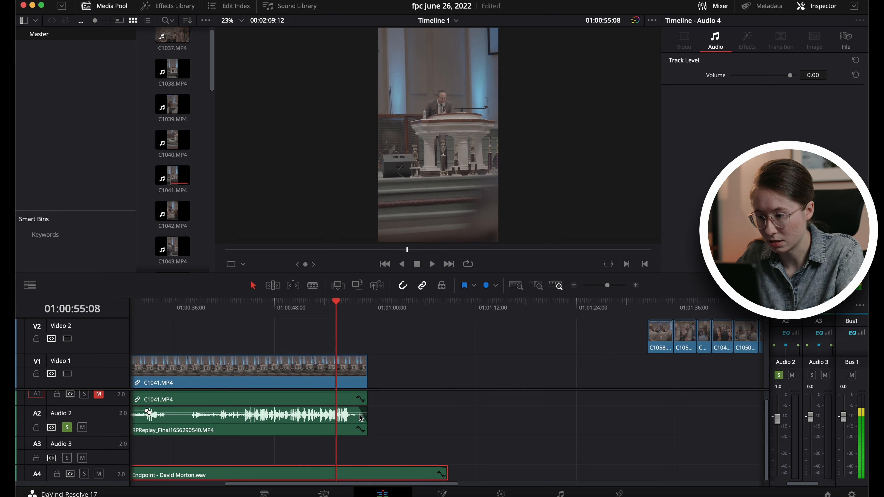
{"action": "left_click_drag", "start_coordinate": [606, 291], "coordinate": [610, 292]}
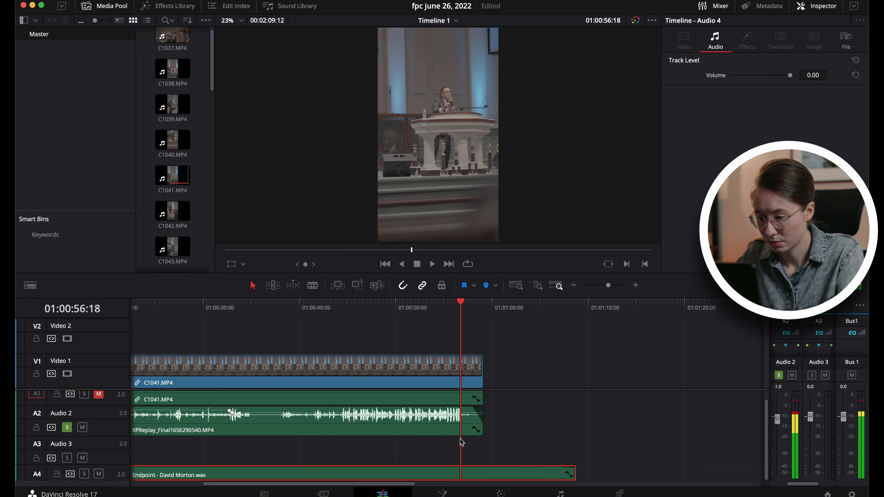
{"action": "key", "text": "b"}
{"action": "left_click", "coordinate": [462, 426]}
{"action": "key", "text": "a"}
- Duplicate the short end piece of the speech clip onto Audio 3, directly below the original
{"action": "left_click", "coordinate": [468, 426]}
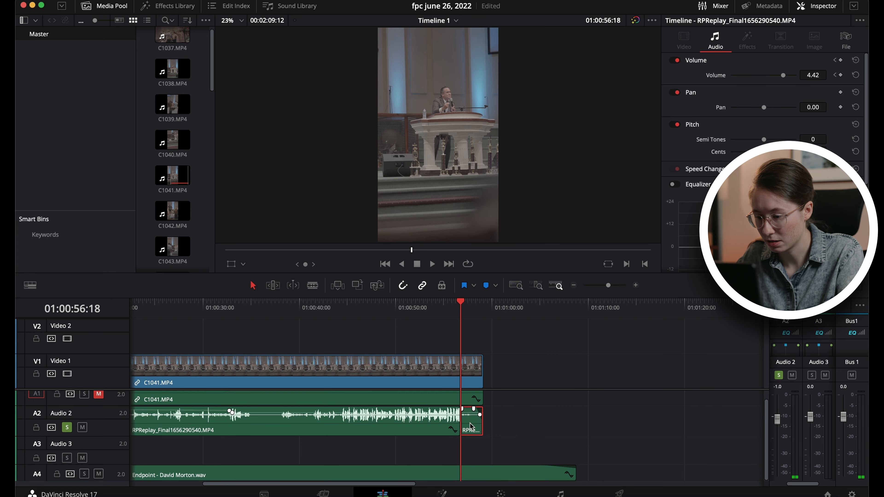
{"action": "mouse_move", "coordinate": [470, 438]}
{"action": "left_mouse_down"}
{"action": "mouse_move", "coordinate": [472, 448]}
{"action": "mouse_move", "coordinate": [485, 441]}
{"action": "left_mouse_up"}
{"action": "left_click", "coordinate": [475, 449]}
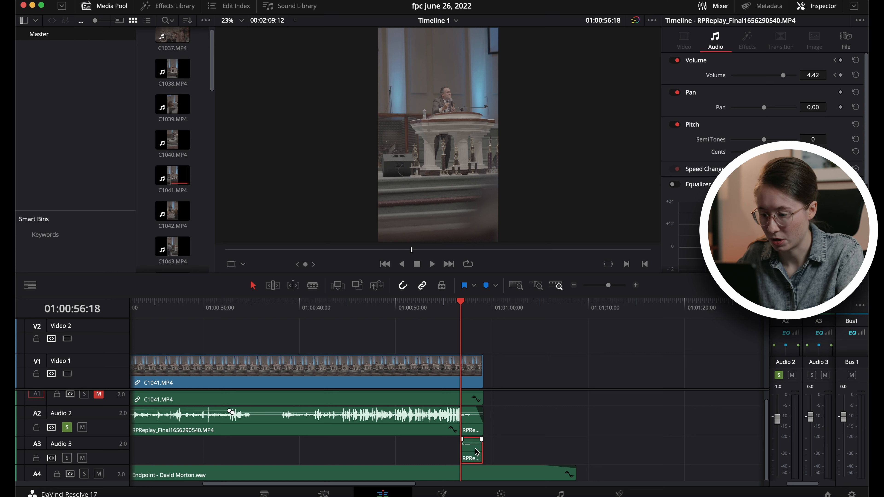
- On the Fairlight page, apply the Reverb effect to the short speech piece on Audio 3 with the preset preaching 1
{"action": "left_click", "coordinate": [581, 494]}
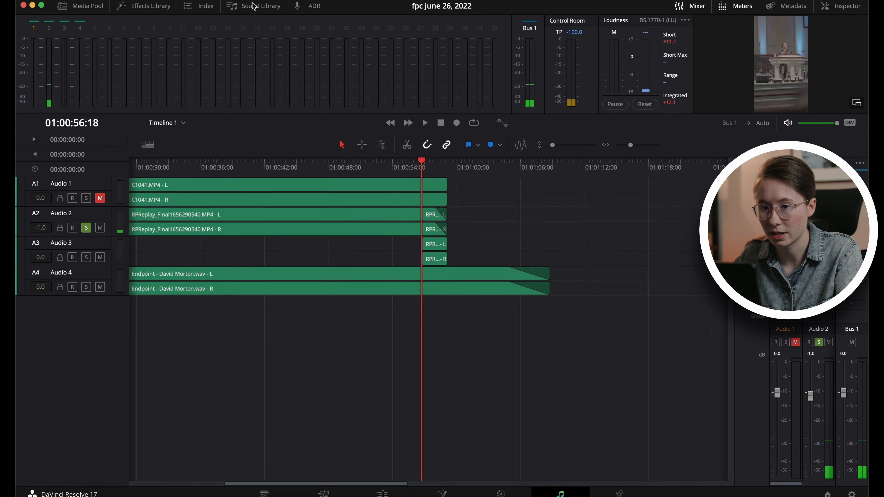
{"action": "left_click", "coordinate": [147, 7]}
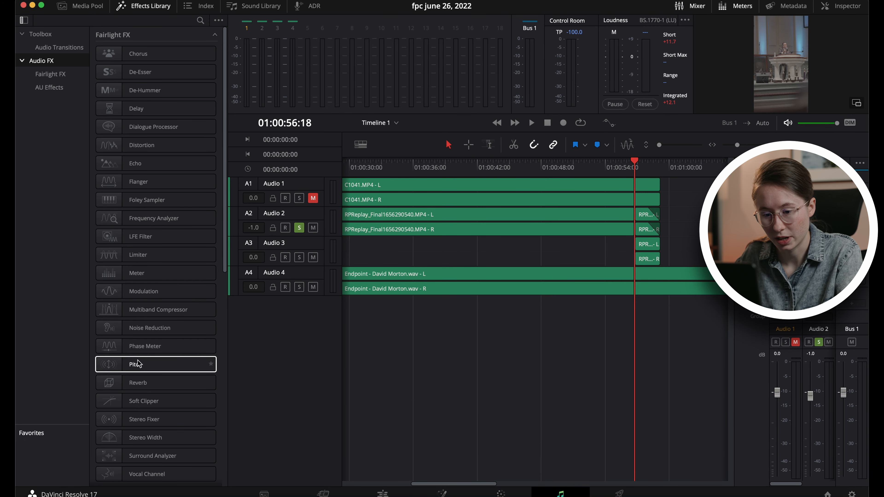
{"action": "left_click_drag", "start_coordinate": [138, 383], "coordinate": [653, 250]}
{"action": "left_click", "coordinate": [273, 91]}
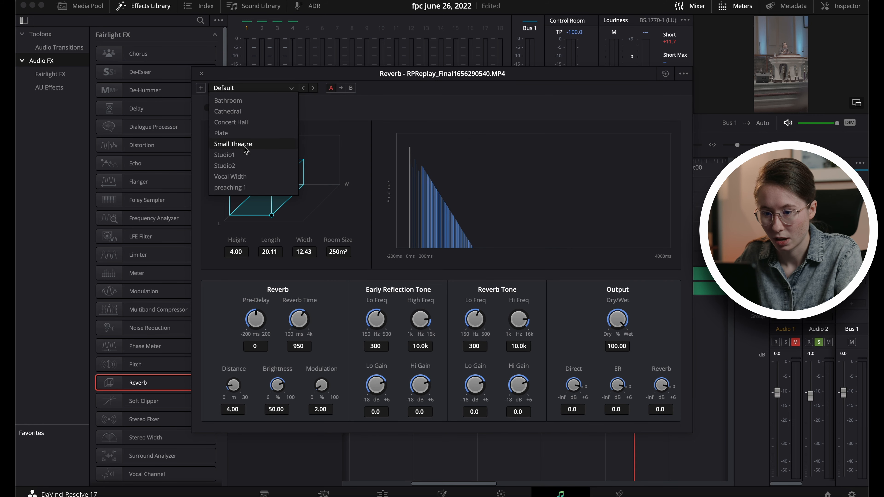
{"action": "left_click", "coordinate": [229, 188]}
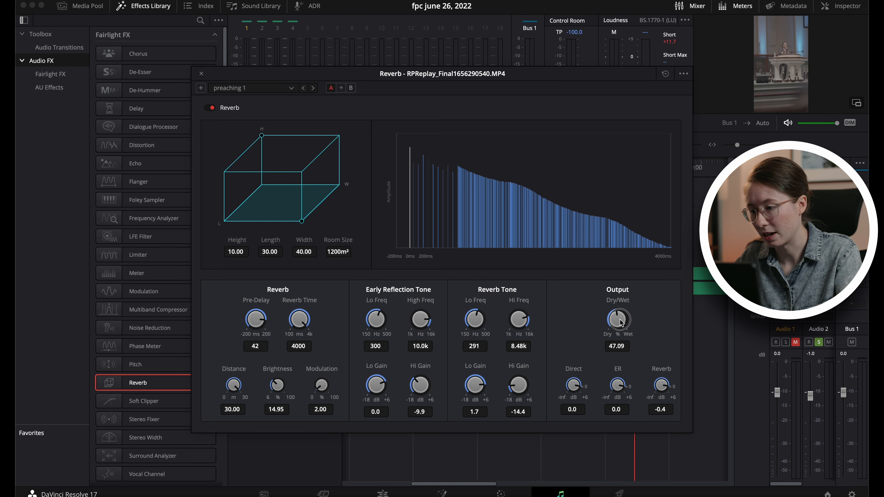
- Lower the reverb's Dry/Wet output to 9.25 and close the effect's settings
{"action": "left_click_drag", "start_coordinate": [621, 322], "coordinate": [578, 323]}
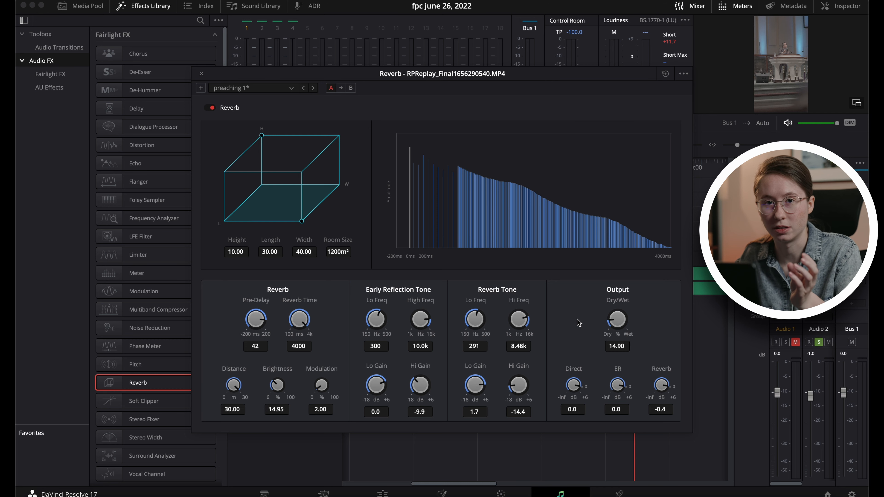
{"action": "left_click_drag", "start_coordinate": [617, 327], "coordinate": [549, 314]}
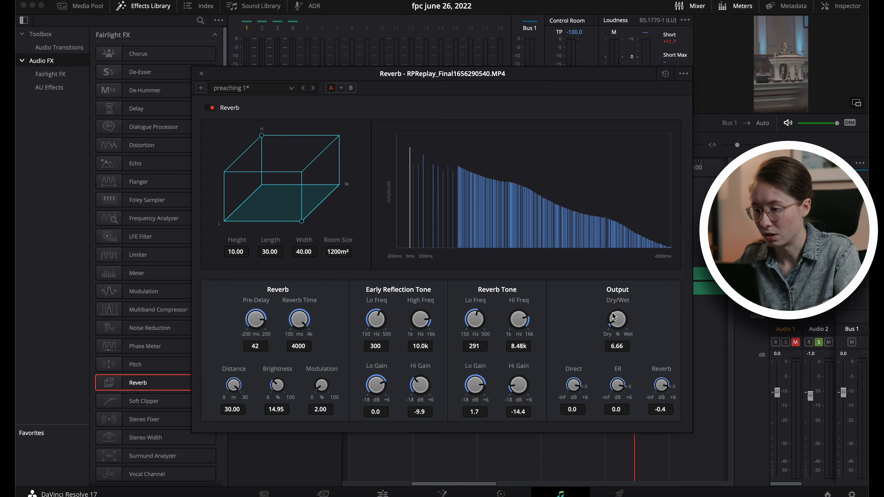
{"action": "left_click_drag", "start_coordinate": [615, 316], "coordinate": [616, 316]}
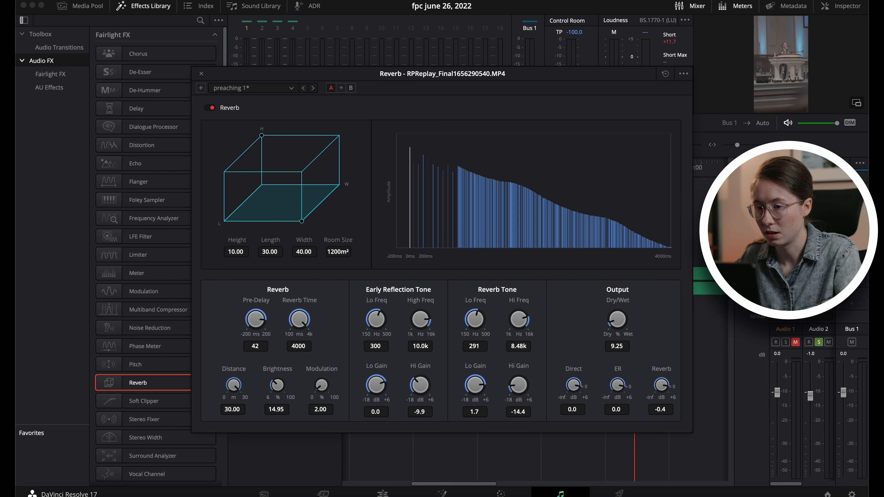
{"action": "left_click", "coordinate": [201, 73]}
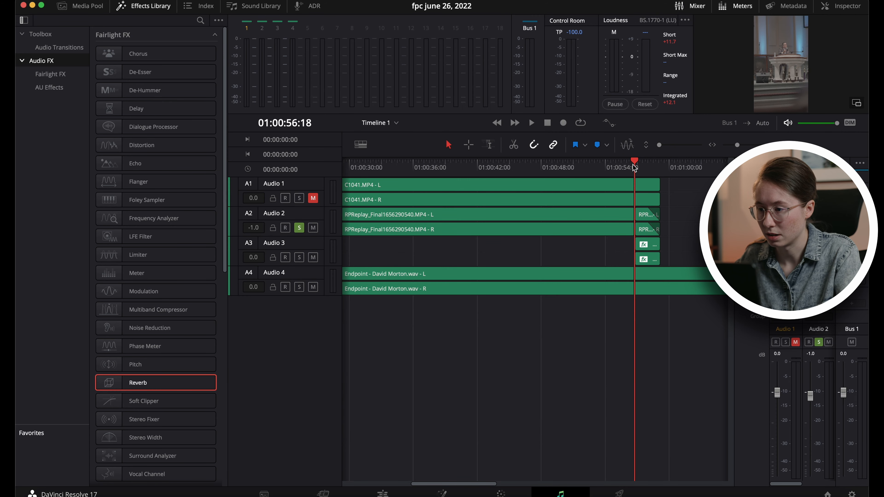
- Play the soloed end of the speech from just before the split until 01:00:58:14
{"action": "left_click_drag", "start_coordinate": [634, 167], "coordinate": [628, 168]}
{"action": "key", "text": "space"}
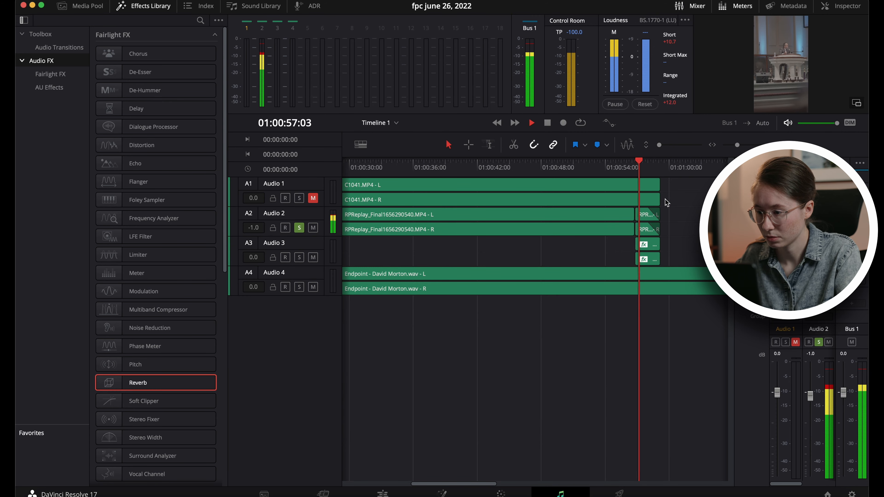
{"action": "key", "text": "space"}
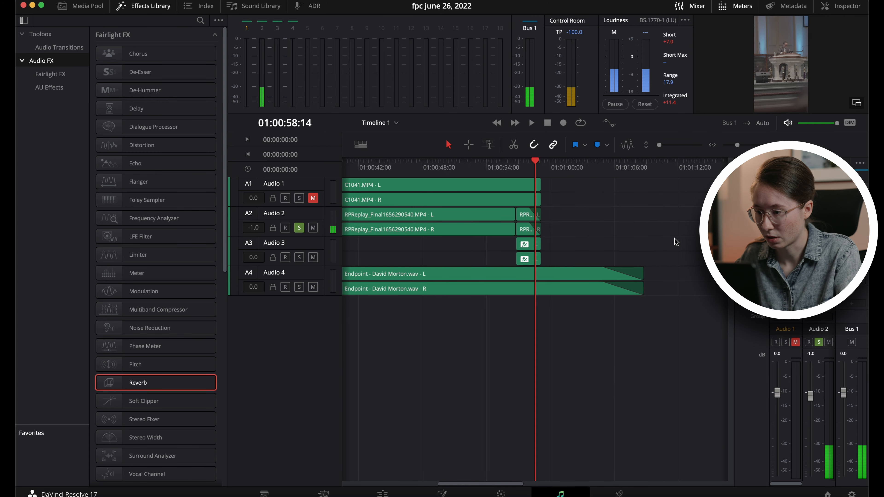
{"action": "scroll", "coordinate": [675, 242], "scroll_direction": "right", "scroll_amount": 3}
- Return to the Edit page and turn the reverb piece on Audio 3 into a new compound clip with the default name
{"action": "left_click", "coordinate": [439, 243]}
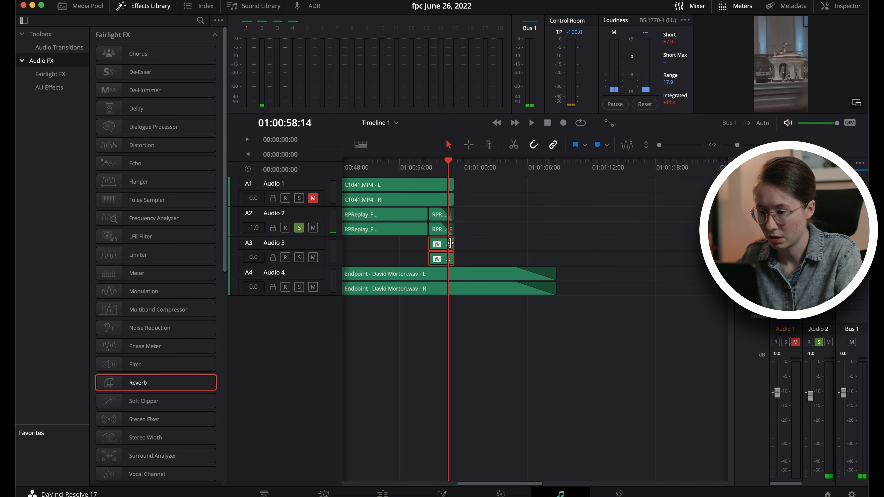
{"action": "left_click", "coordinate": [382, 493]}
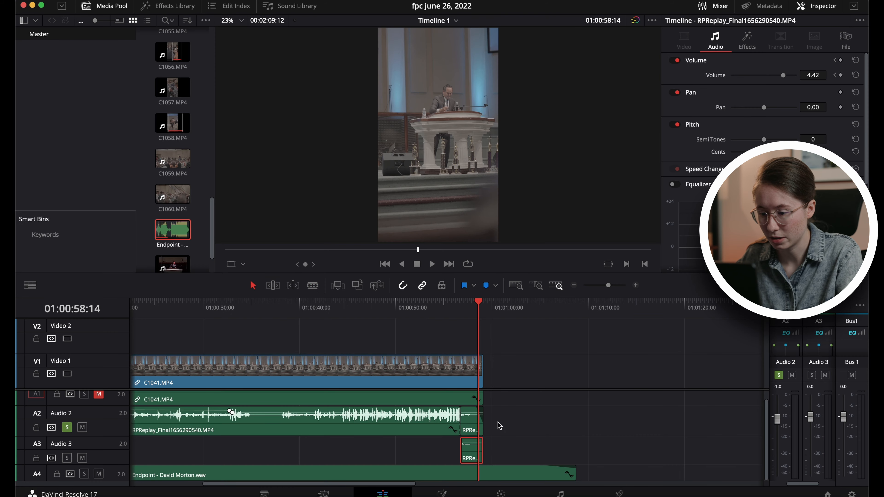
{"action": "right_click", "coordinate": [473, 453]}
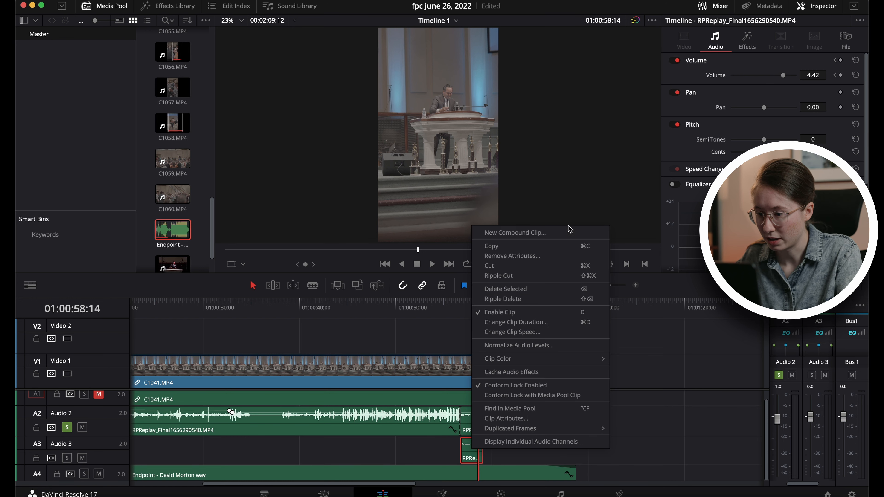
{"action": "left_click", "coordinate": [568, 234]}
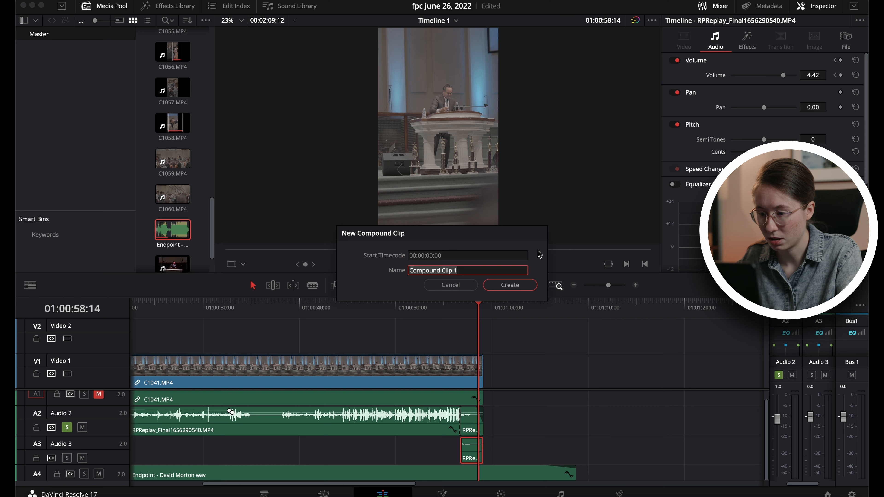
{"action": "left_click", "coordinate": [510, 286]}
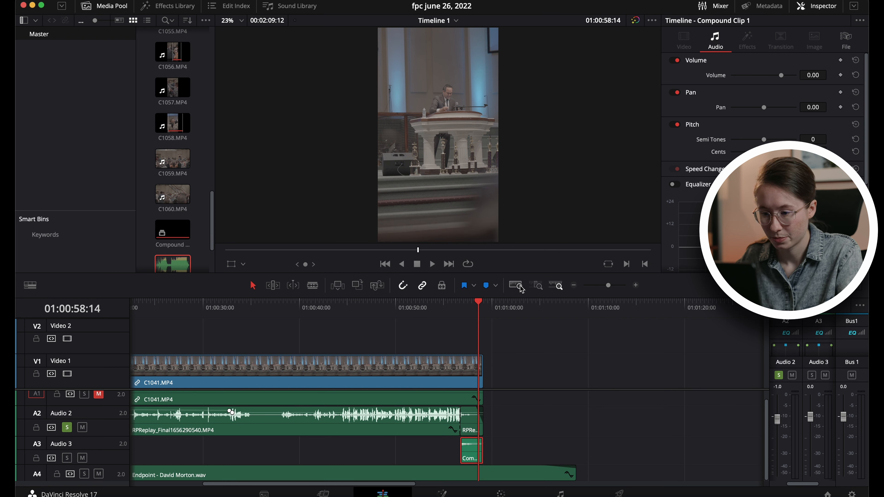
- Open the compound clip in its own timeline, duplicate its audio clip onto a second track and mute that track
{"action": "right_click", "coordinate": [471, 452]}
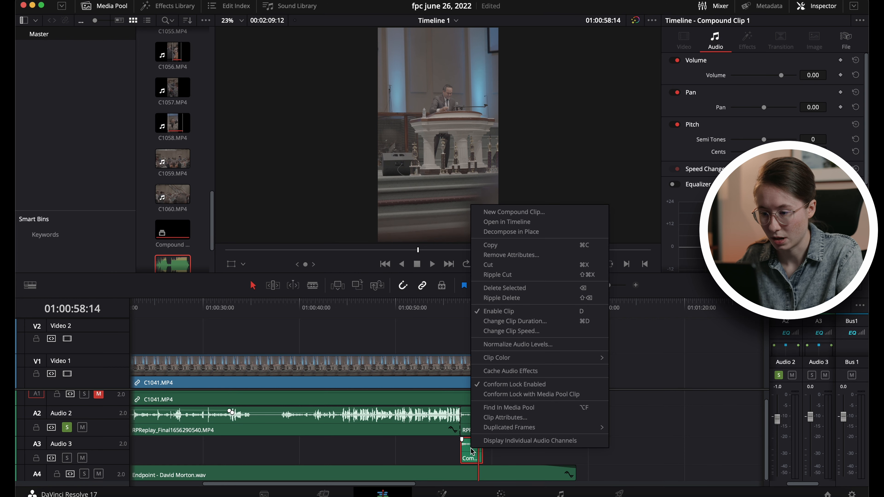
{"action": "left_click", "coordinate": [532, 222]}
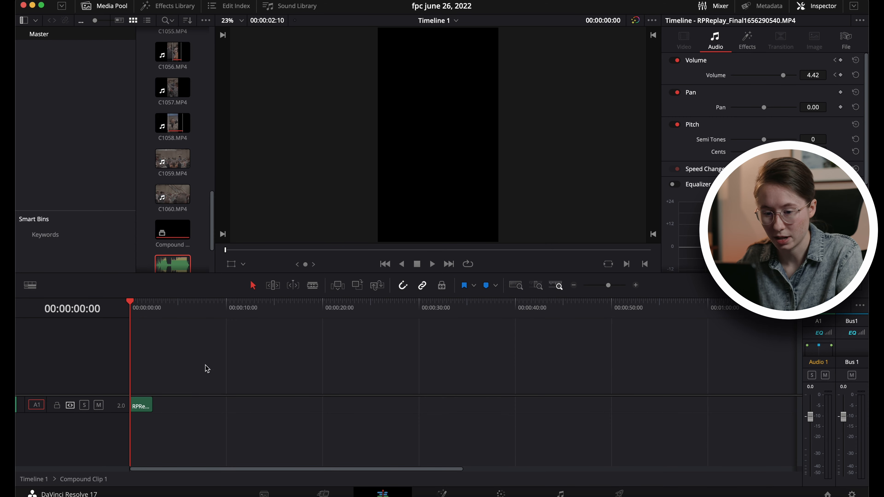
{"action": "left_click_drag", "start_coordinate": [143, 409], "coordinate": [143, 423]}
{"action": "left_click", "coordinate": [99, 422]}
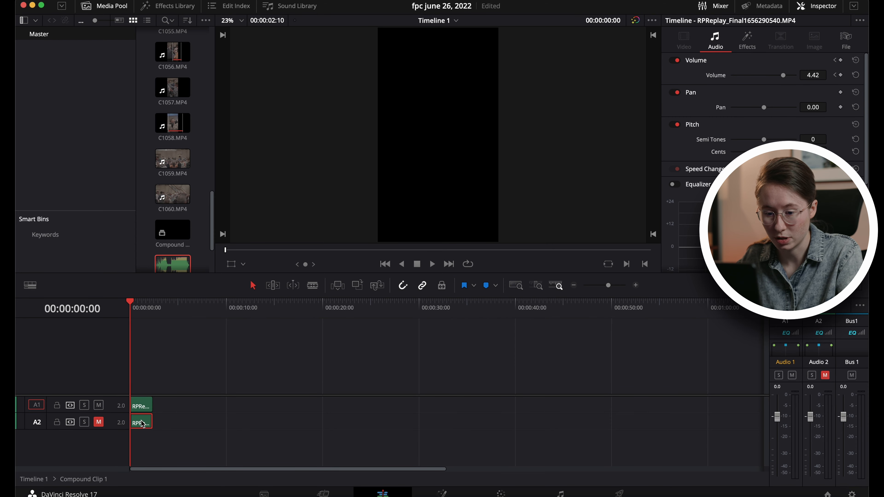
- Extend the muted duplicate on the second track until the compound timeline runs 00:00:04:09 and add a Reverb to the first track's clip in Fairlight
{"action": "left_click_drag", "start_coordinate": [152, 422], "coordinate": [179, 422]}
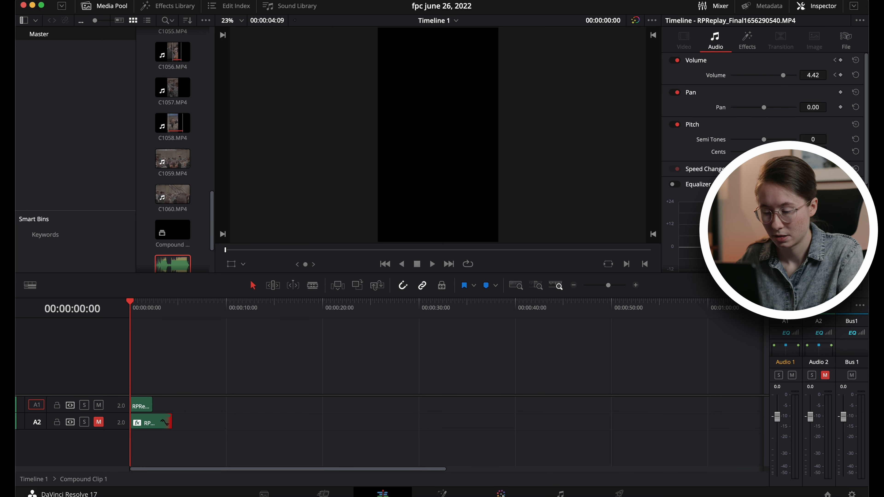
{"action": "left_click", "coordinate": [560, 494]}
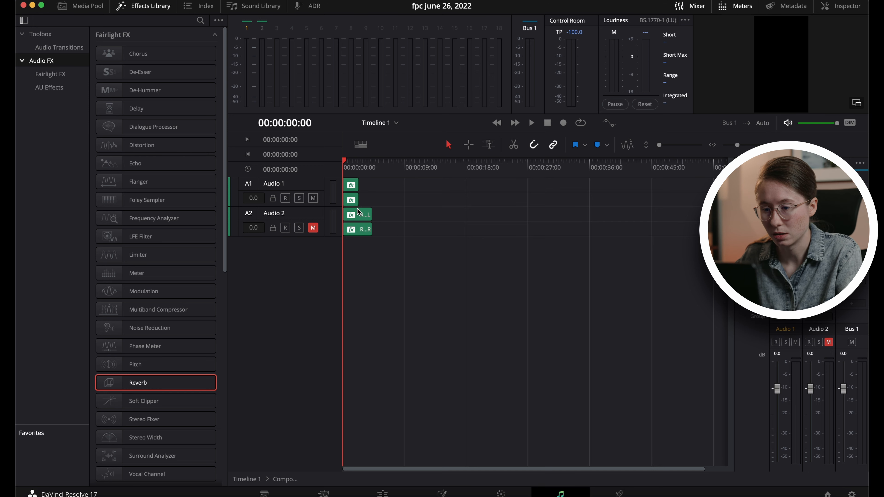
{"action": "left_click_drag", "start_coordinate": [191, 386], "coordinate": [352, 201]}
- Load the preaching 1 preset in the reverb, lower its Dry/Wet output and close the effect's settings
{"action": "left_click", "coordinate": [276, 88]}
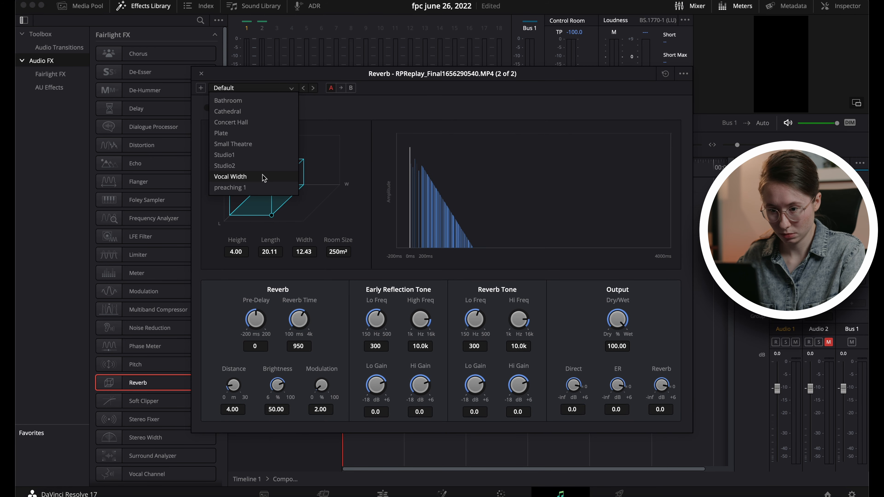
{"action": "left_click", "coordinate": [258, 188]}
{"action": "left_click_drag", "start_coordinate": [623, 315], "coordinate": [571, 318]}
{"action": "left_click", "coordinate": [201, 73]}
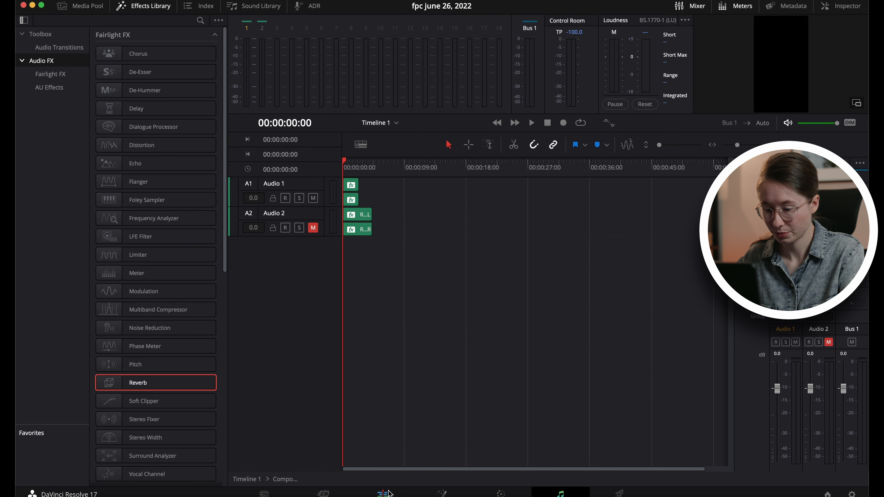
- Go back to the Edit page, return from the compound clip to Timeline 1 and place the playhead at 01:00:55:14
{"action": "left_click", "coordinate": [385, 493]}
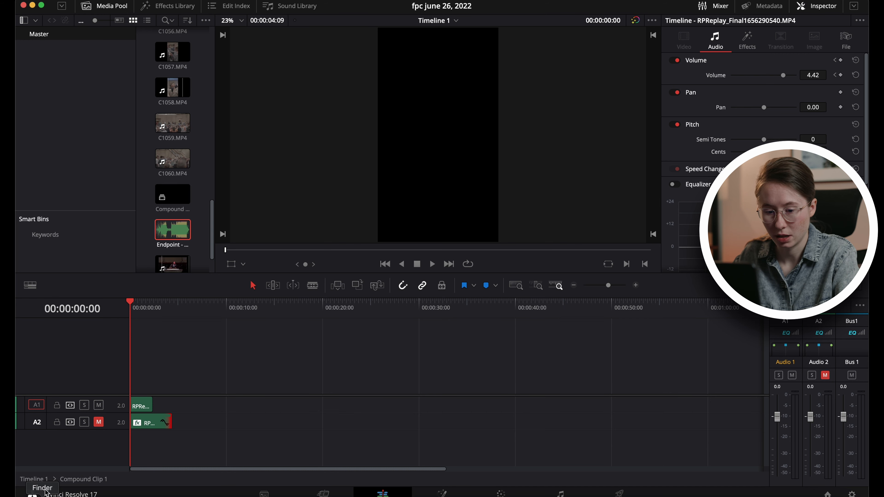
{"action": "left_click", "coordinate": [33, 479]}
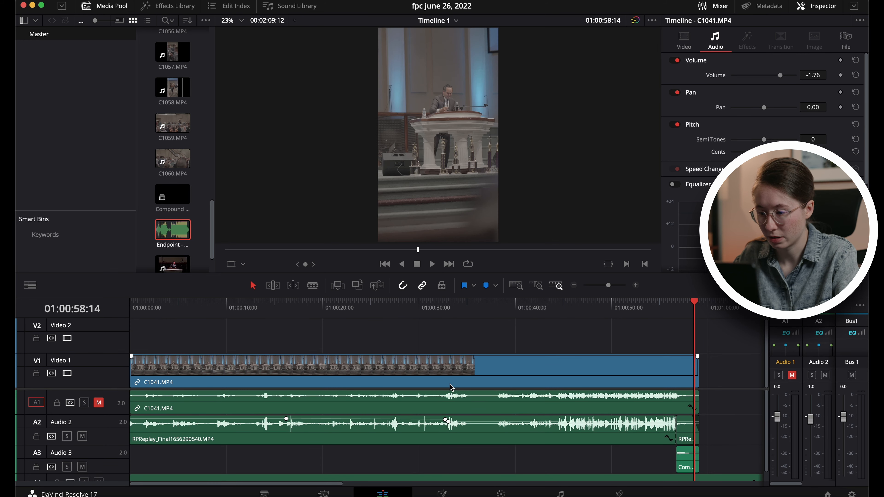
{"action": "scroll", "coordinate": [476, 381], "scroll_direction": "right", "scroll_amount": 4}
{"action": "left_click", "coordinate": [517, 310]}
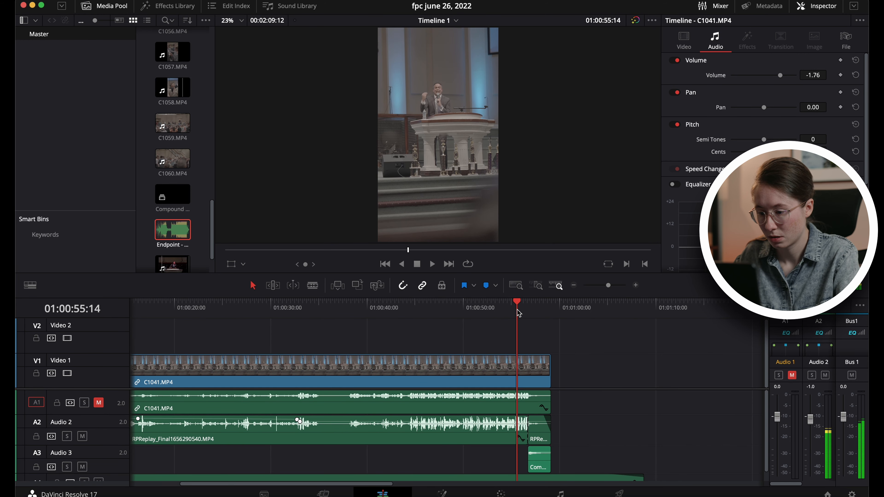
- Delete the short end piece of speech on Audio 2 and extend the main speech clip to the end of the video
{"action": "left_click", "coordinate": [540, 436]}
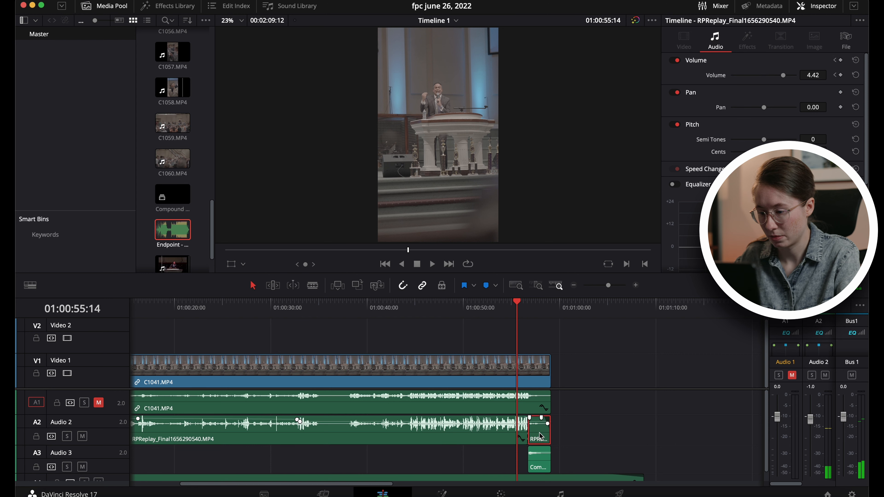
{"action": "key", "text": "BackSpace"}
{"action": "mouse_move", "coordinate": [527, 433]}
{"action": "left_mouse_down"}
{"action": "mouse_move", "coordinate": [553, 434]}
{"action": "mouse_move", "coordinate": [547, 419]}
{"action": "mouse_move", "coordinate": [533, 418]}
{"action": "left_mouse_up"}
- Play the ending with all tracks, and again with Audio 2 and Audio 3 soloed
{"action": "key", "text": "space"}
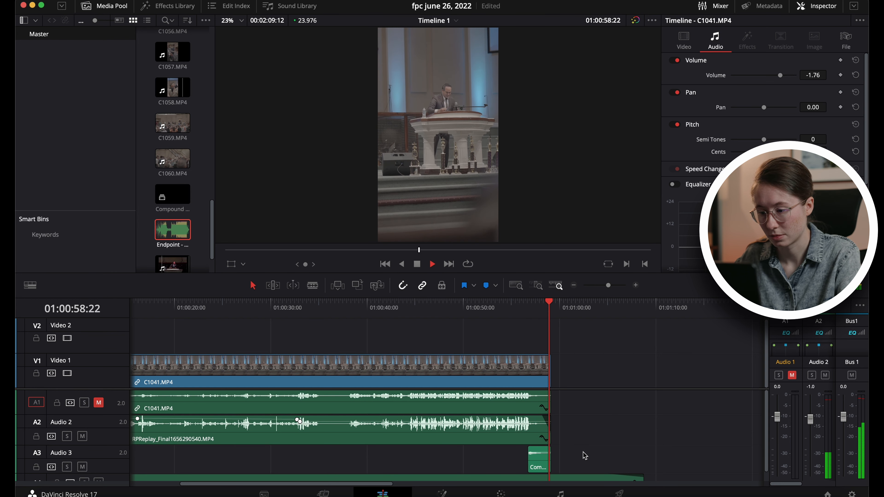
{"action": "key", "text": "space"}
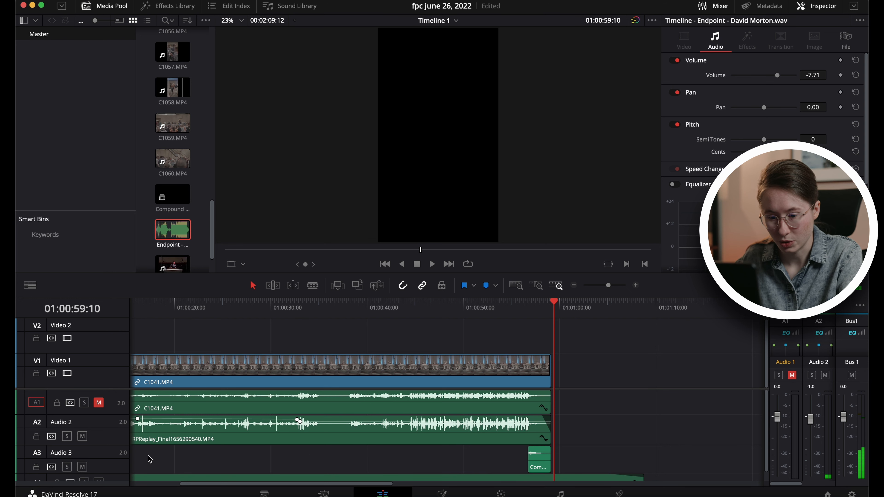
{"action": "left_click", "coordinate": [67, 436]}
{"action": "left_click", "coordinate": [66, 467]}
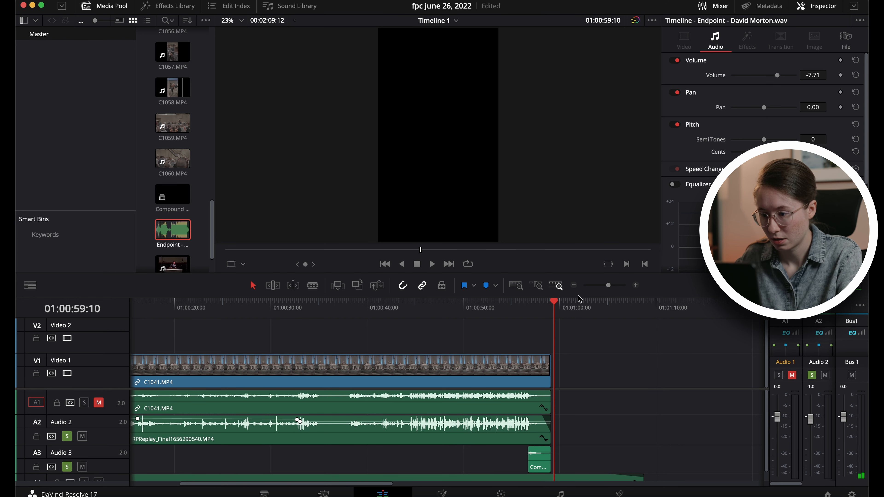
{"action": "left_click", "coordinate": [515, 307]}
{"action": "key", "text": "space"}
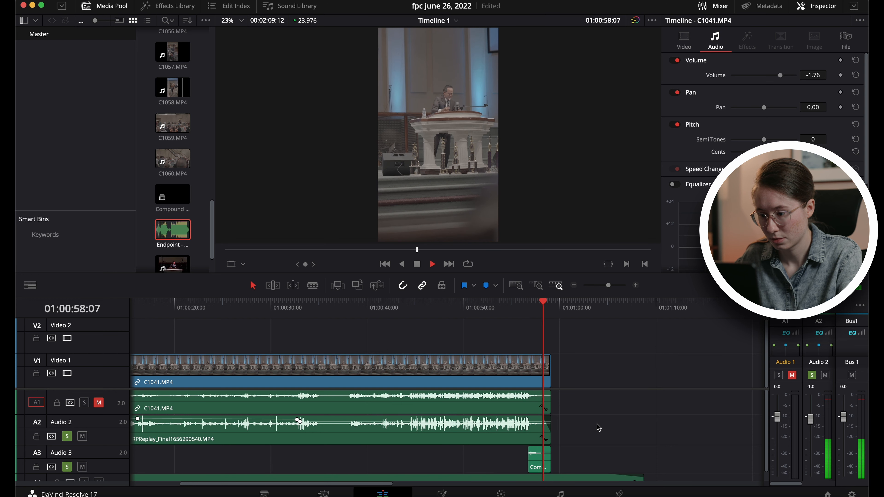
{"action": "key", "text": "space"}
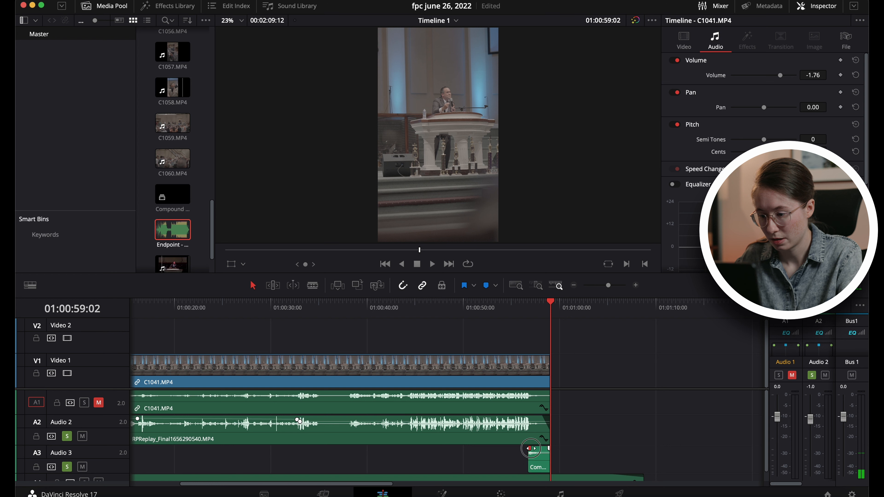
- Add a short fade-in to the compound clip on Audio 3 and replay the soloed ending from 01:00:55:05
{"action": "left_click_drag", "start_coordinate": [531, 448], "coordinate": [534, 449]}
{"action": "left_click", "coordinate": [514, 310]}
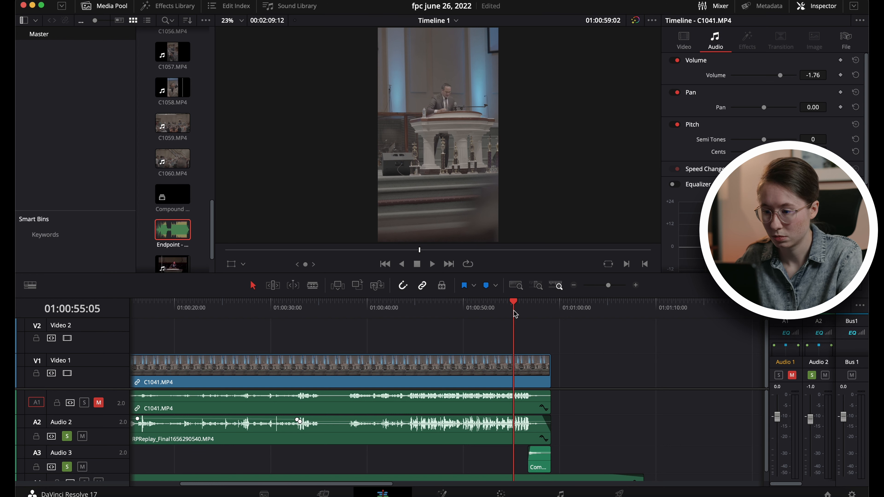
{"action": "key", "text": "space"}
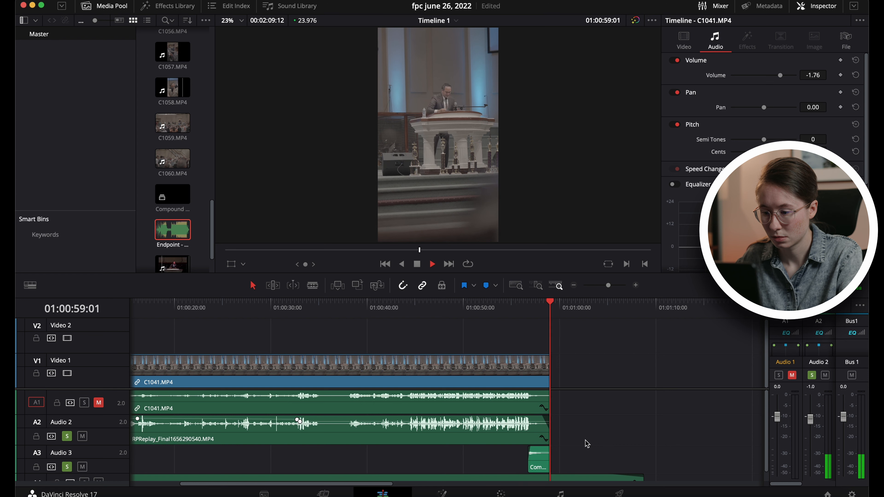
- Turn off solo on Audio 2 and Audio 3 and enlarge Audio 4 and the audio area to show the music waveform
{"action": "left_click", "coordinate": [67, 437]}
{"action": "left_click", "coordinate": [66, 466]}
{"action": "scroll", "coordinate": [580, 417], "scroll_direction": "down", "scroll_amount": 1}
{"action": "left_click", "coordinate": [503, 308]}
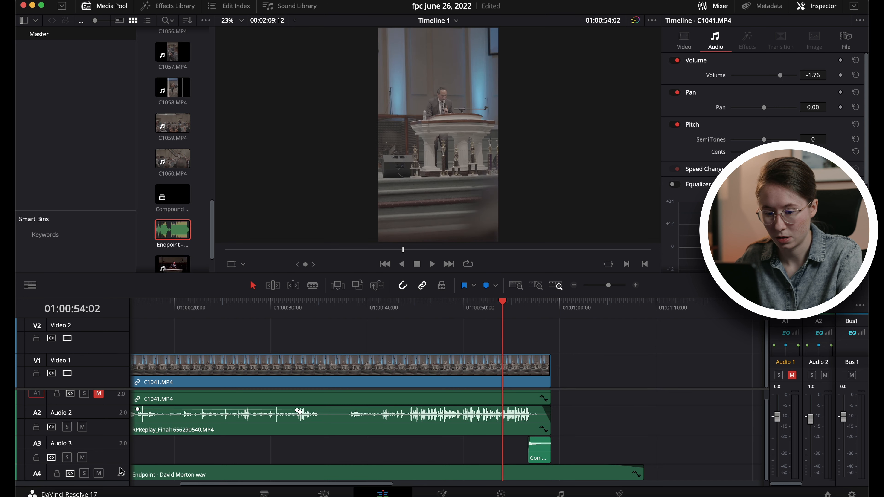
{"action": "scroll", "coordinate": [112, 462], "scroll_direction": "down", "scroll_amount": 2}
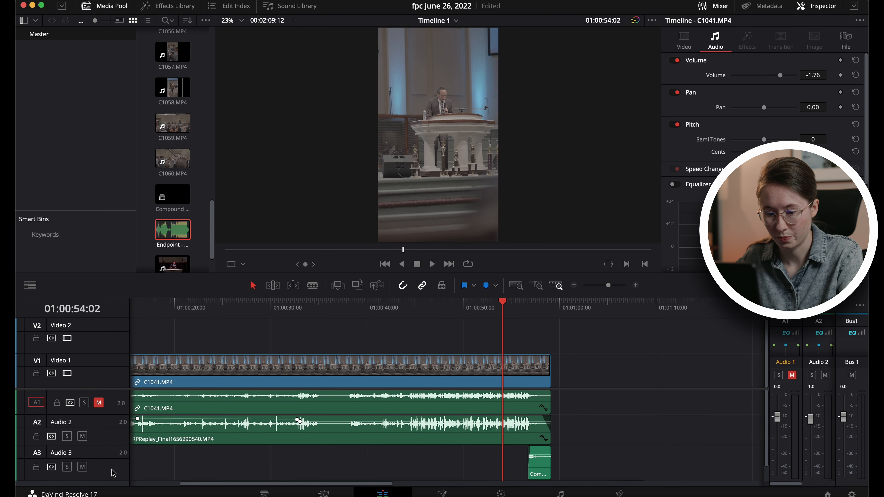
{"action": "left_click_drag", "start_coordinate": [111, 477], "coordinate": [112, 493]}
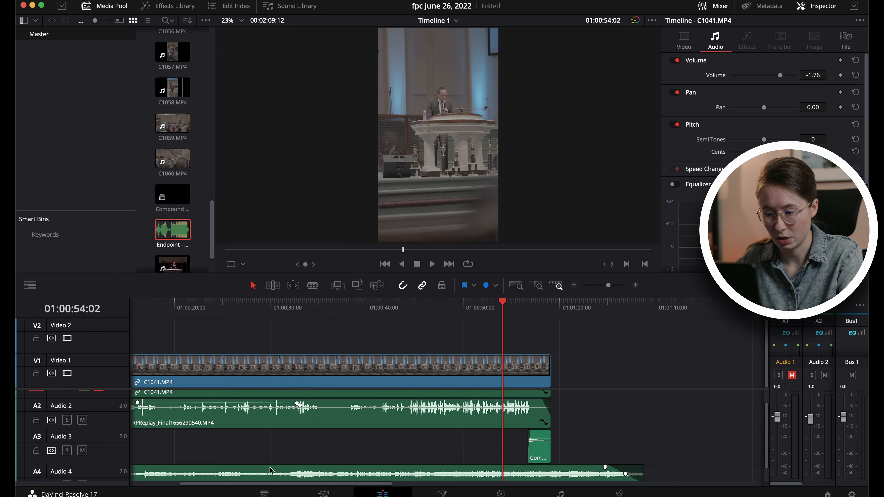
{"action": "scroll", "coordinate": [272, 471], "scroll_direction": "down", "scroll_amount": 2}
{"action": "left_click_drag", "start_coordinate": [114, 387], "coordinate": [129, 352]}
- Play the full mix from 01:00:49:07 until 01:01:00:15
{"action": "left_click", "coordinate": [457, 308]}
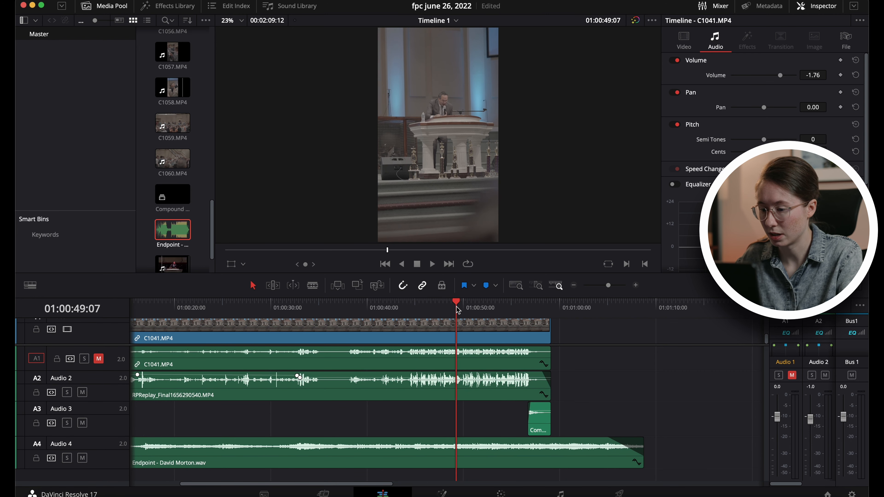
{"action": "key", "text": "space"}
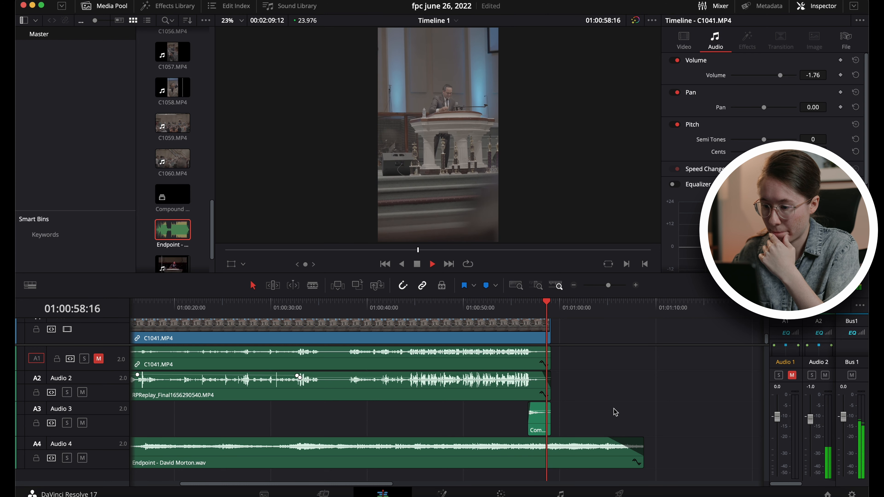
{"action": "key", "text": "space"}
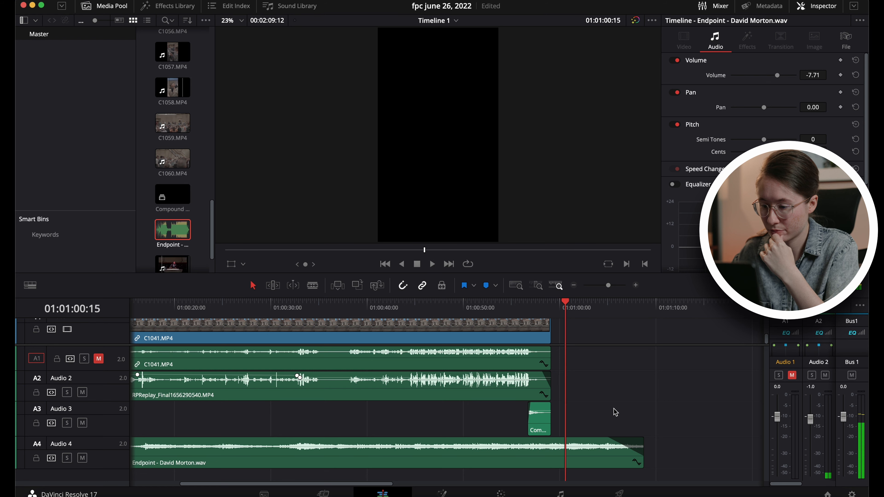
- Extend the compound clip on Audio 3 to 01:01:00:15, raise its volume to 5.19 and replay the ending
{"action": "left_click_drag", "start_coordinate": [545, 420], "coordinate": [563, 421]}
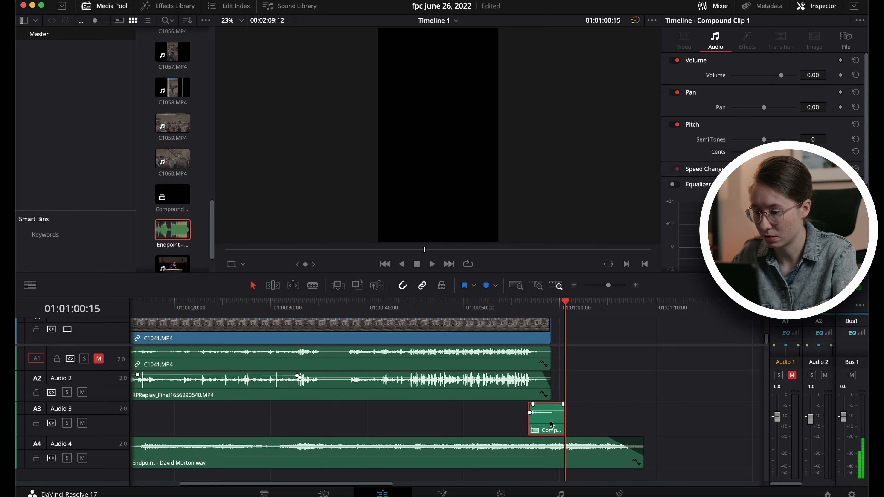
{"action": "left_click_drag", "start_coordinate": [782, 76], "coordinate": [783, 76]}
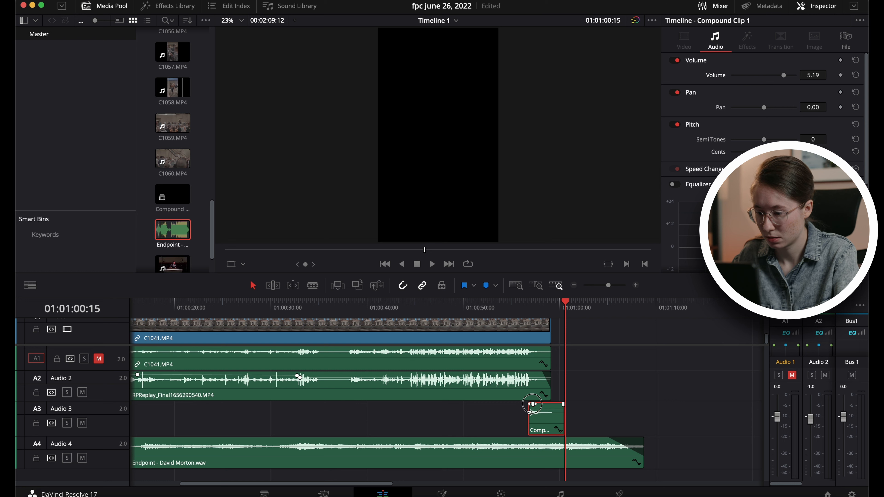
{"action": "left_click", "coordinate": [528, 311]}
{"action": "key", "text": "space"}
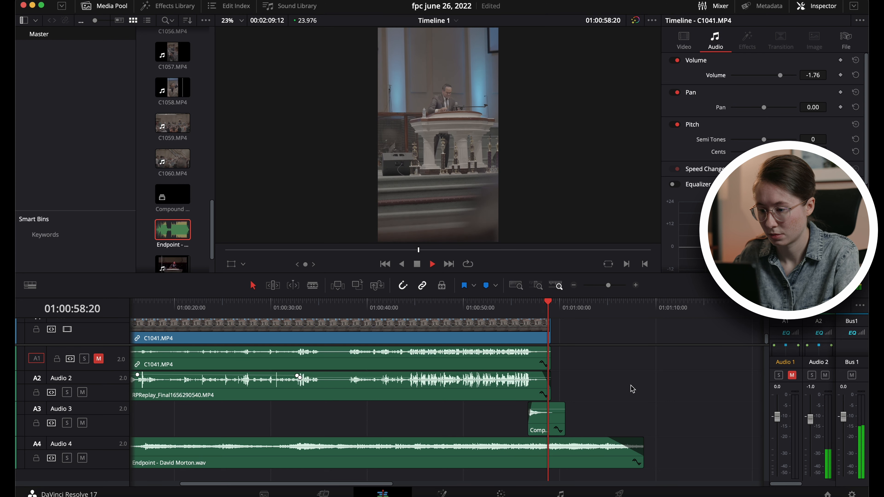
{"action": "key", "text": "space"}
- Open the compound clip in its own timeline and lengthen both speech clips until the timeline runs 00:00:05:12
{"action": "left_click", "coordinate": [545, 426]}
{"action": "right_click", "coordinate": [544, 426]}
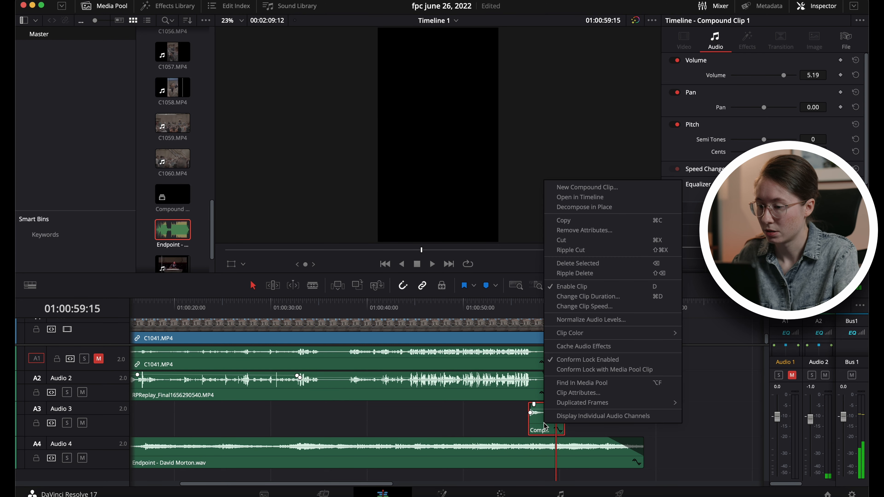
{"action": "left_click", "coordinate": [583, 198]}
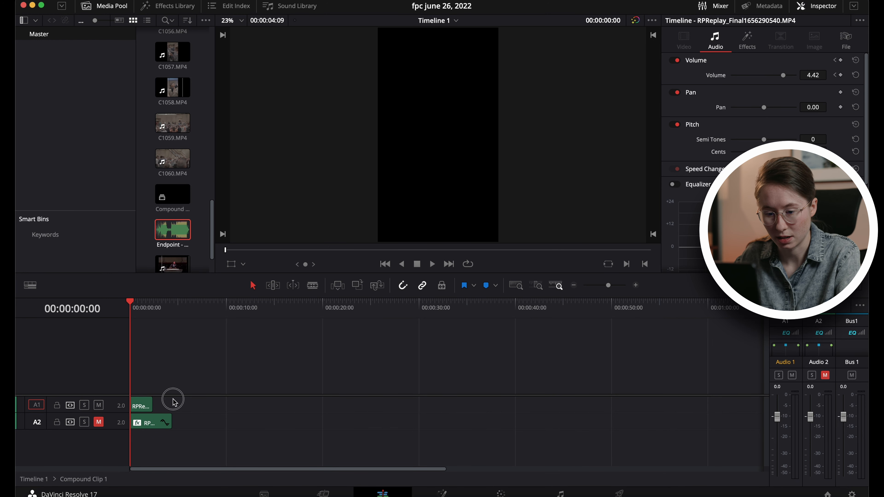
{"action": "left_click_drag", "start_coordinate": [173, 402], "coordinate": [132, 406]}
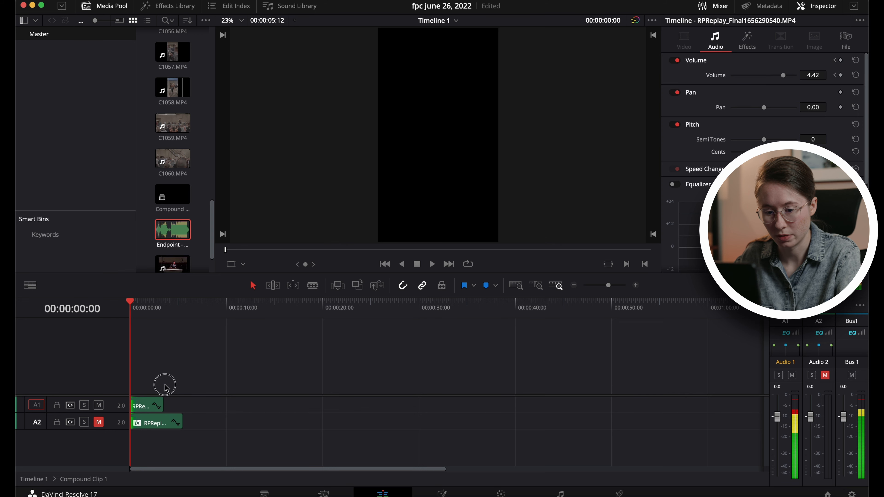
- Return to Timeline 1 and slide the compound clip on Audio 3 earlier to about 01:00:55:18, aligning it with the speech waveform on Audio 2
{"action": "left_click", "coordinate": [34, 480]}
{"action": "scroll", "coordinate": [621, 409], "scroll_direction": "right", "scroll_amount": 5}
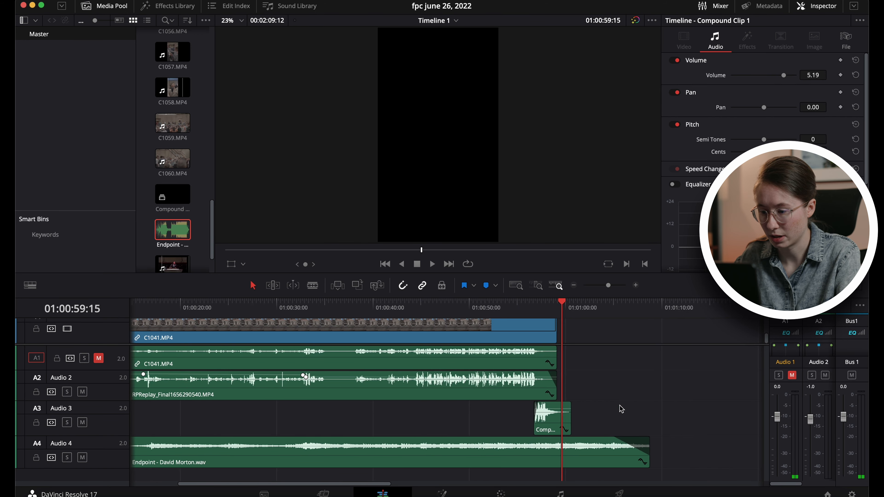
{"action": "mouse_move", "coordinate": [536, 428]}
{"action": "left_mouse_down"}
{"action": "mouse_move", "coordinate": [515, 422]}
{"action": "mouse_move", "coordinate": [543, 426]}
{"action": "left_mouse_up"}
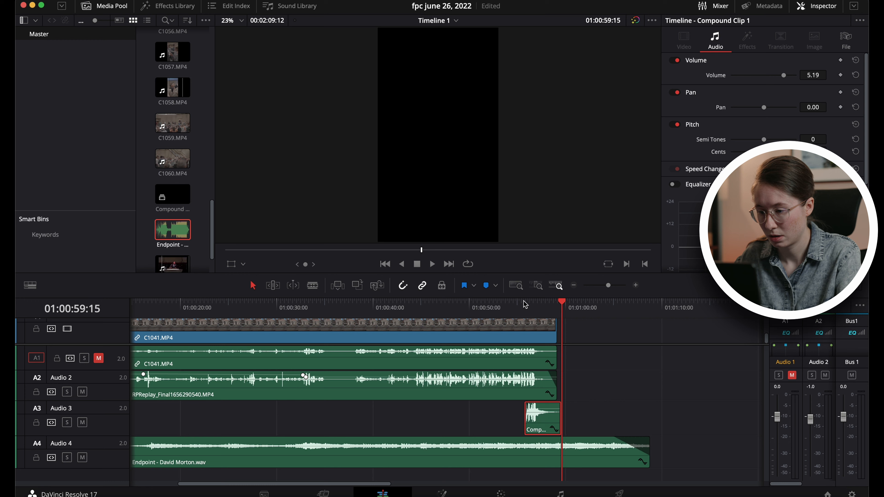
{"action": "left_click", "coordinate": [525, 305]}
{"action": "left_click_drag", "start_coordinate": [608, 285], "coordinate": [619, 294]}
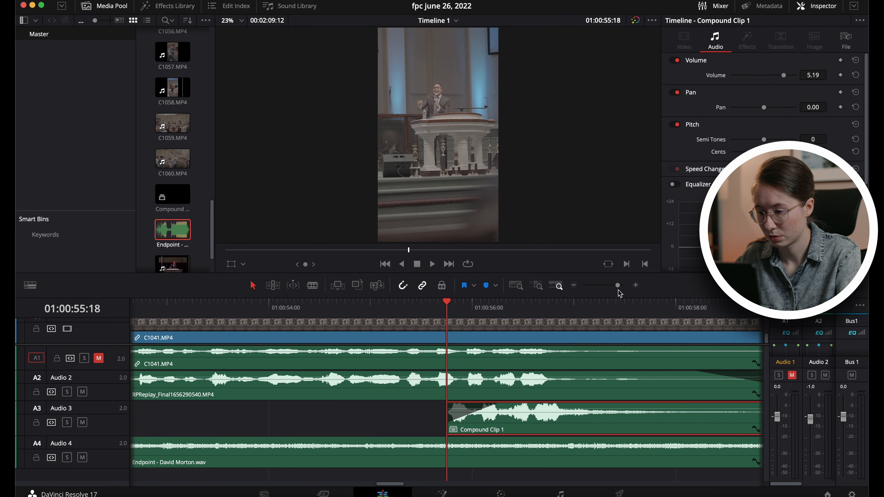
{"action": "left_click_drag", "start_coordinate": [638, 424], "coordinate": [628, 424]}
{"action": "left_click_drag", "start_coordinate": [618, 285], "coordinate": [608, 285]}
- Play the ending from just before the compound clip, then replay the last words of the speech
{"action": "left_click", "coordinate": [539, 409]}
{"action": "left_click", "coordinate": [432, 315]}
{"action": "key", "text": "space"}
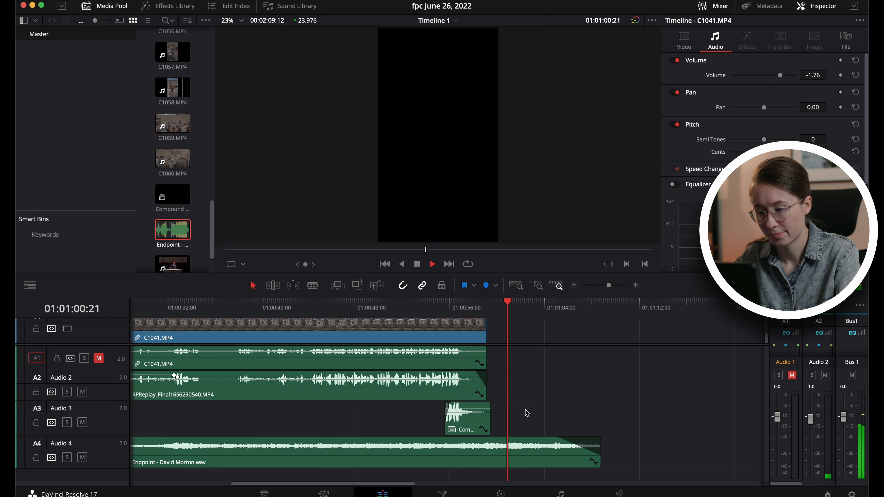
{"action": "key", "text": "space"}
{"action": "left_click", "coordinate": [479, 305]}
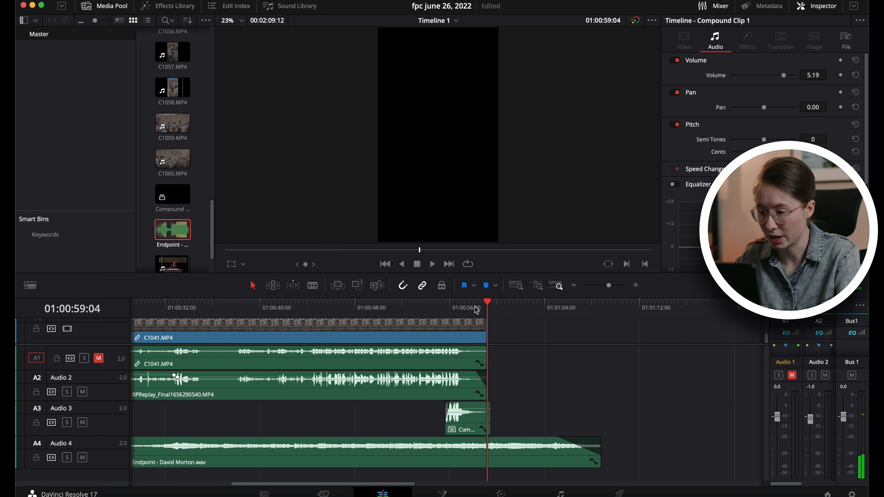
{"action": "left_click", "coordinate": [475, 306]}
{"action": "key", "text": "space"}
{"action": "key", "text": "space"}
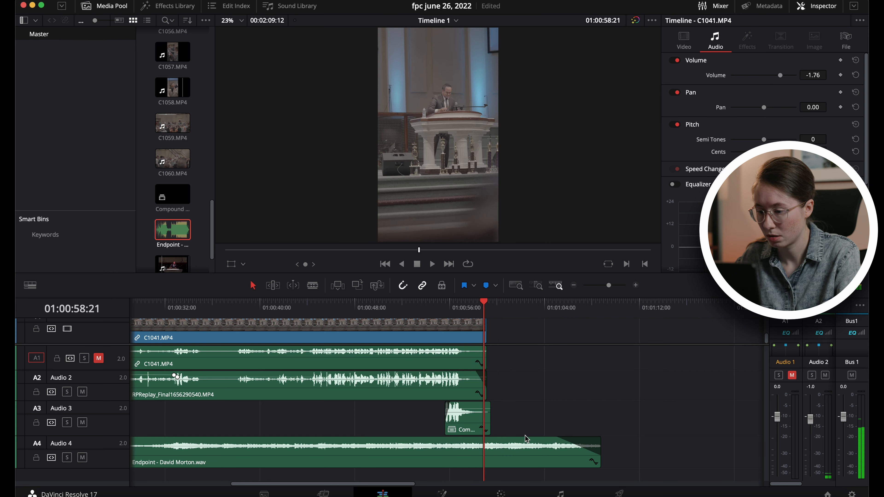
- Raise the music clip's volume on Audio 4 to -2.75 with a keyframe at 01:00:59:13, after the speech ends
{"action": "left_click", "coordinate": [525, 461]}
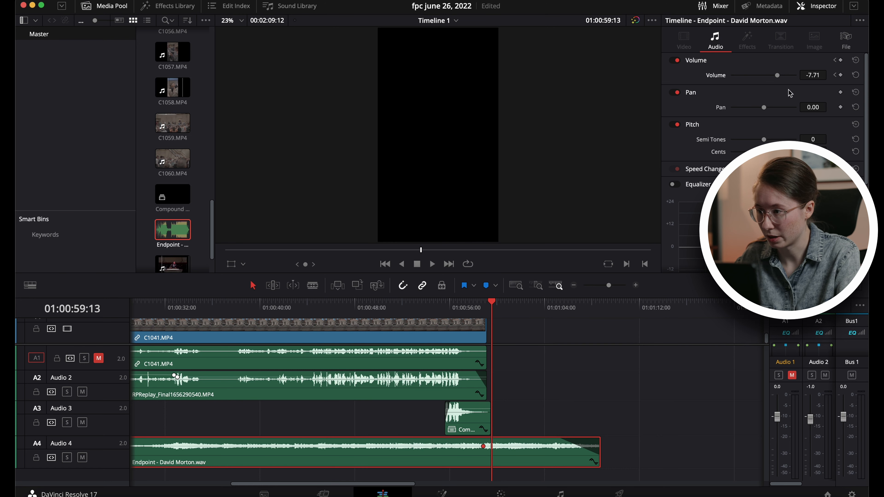
{"action": "left_click_drag", "start_coordinate": [779, 76], "coordinate": [781, 76]}
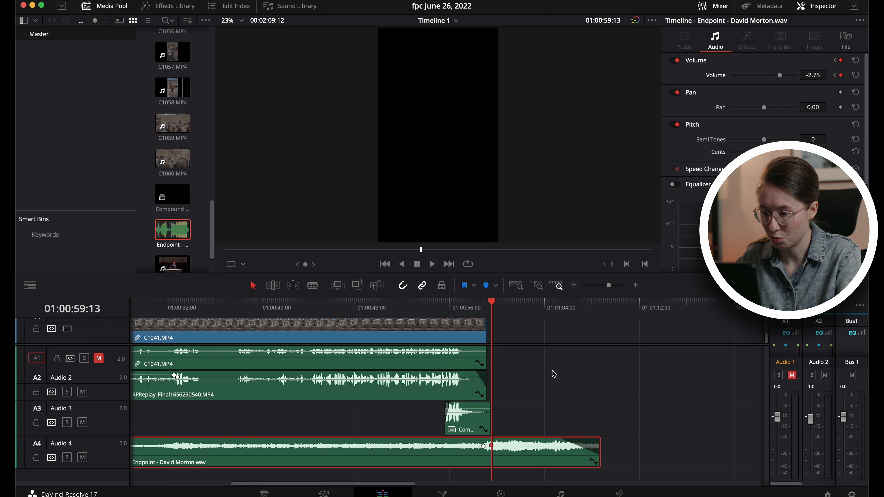
- Play the ending from about 01:00:56 through the end of the music clip
{"action": "left_click", "coordinate": [464, 305]}
{"action": "key", "text": "space"}
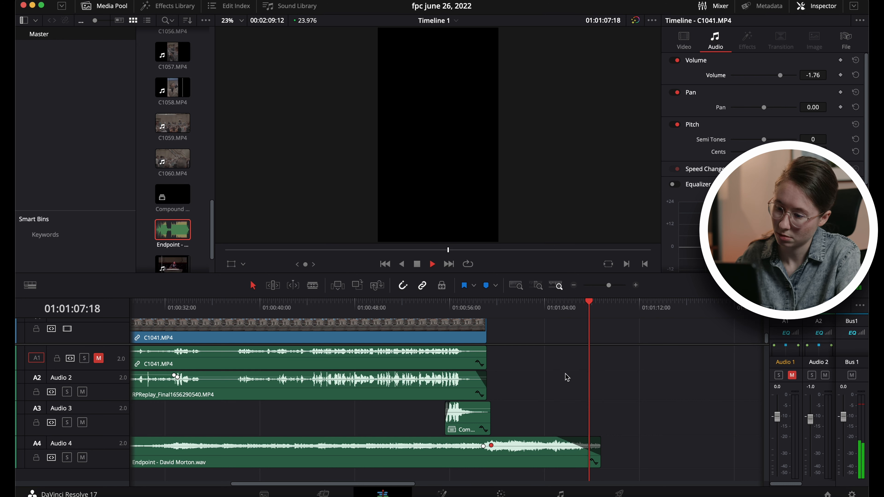
{"action": "left_click", "coordinate": [567, 377]}
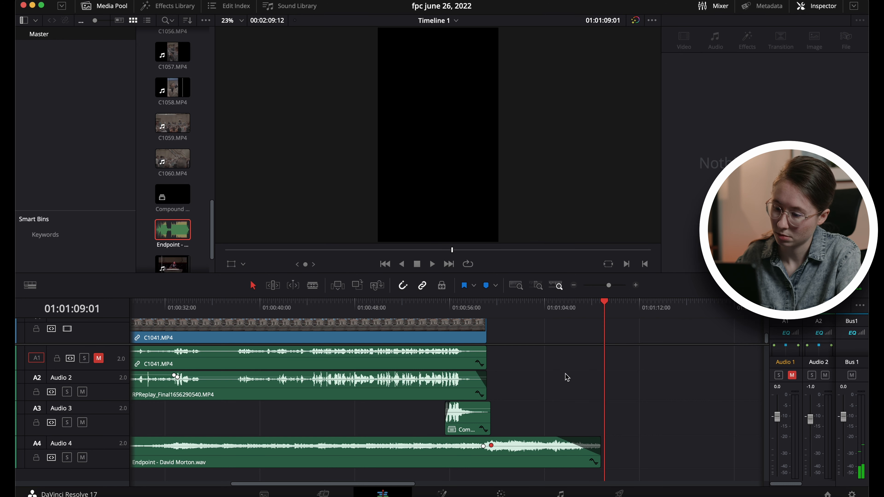
- Adjust the curve of the closing fade on the Audio 4 music clip and play the fade from 01:01:05:16
{"action": "left_click", "coordinate": [578, 445], "text": "alt"}
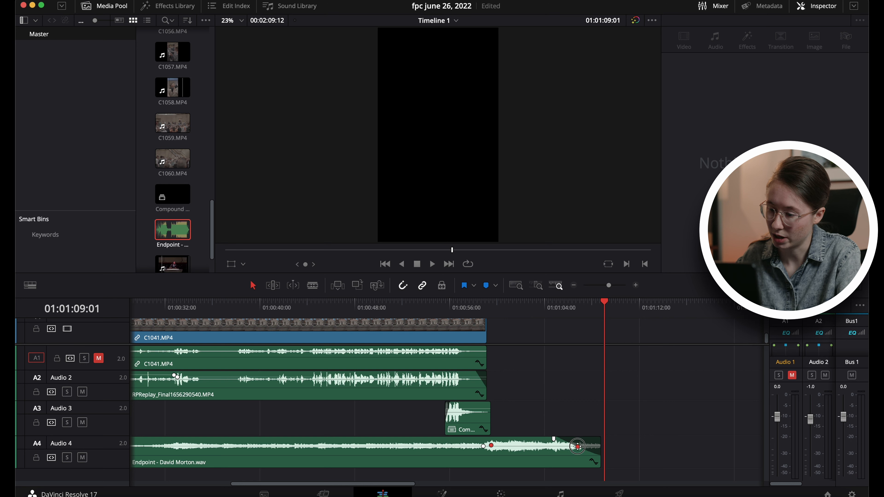
{"action": "left_click", "coordinate": [564, 313]}
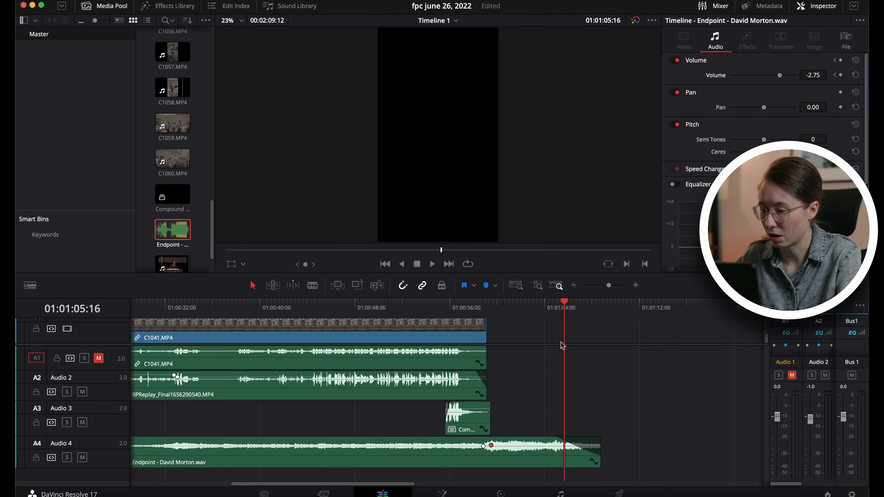
{"action": "key", "text": "space"}
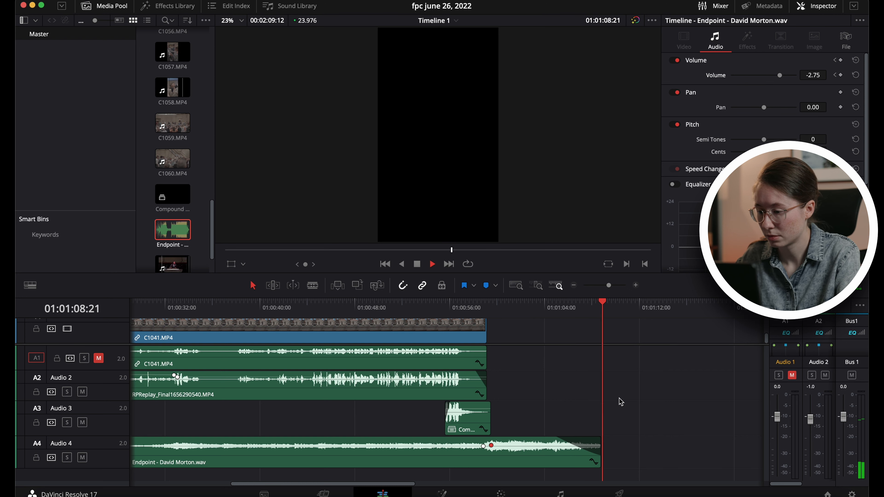
{"action": "key", "text": "space"}
- Return the playhead to 01:00:00:00 and enlarge the video track area of the timeline to show Video 1 and Video 2
{"action": "left_click_drag", "start_coordinate": [614, 289], "coordinate": [610, 289]}
{"action": "scroll", "coordinate": [451, 386], "scroll_direction": "left", "scroll_amount": 2}
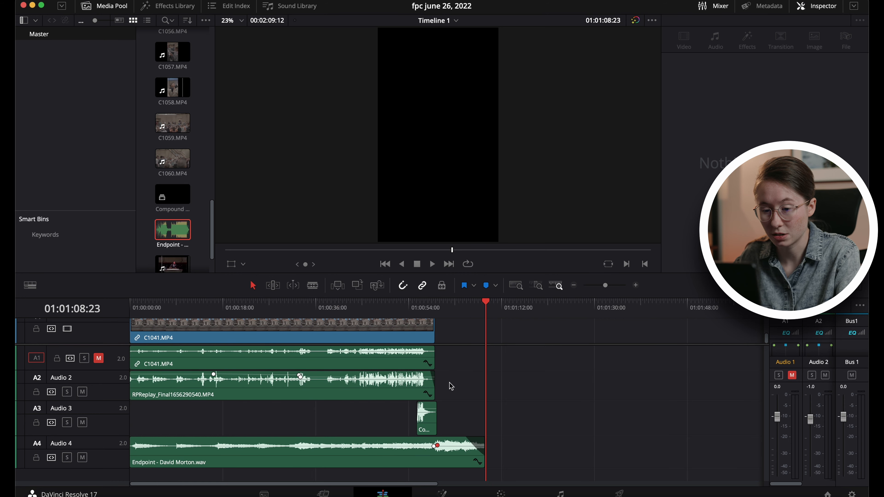
{"action": "left_click_drag", "start_coordinate": [174, 306], "coordinate": [120, 305]}
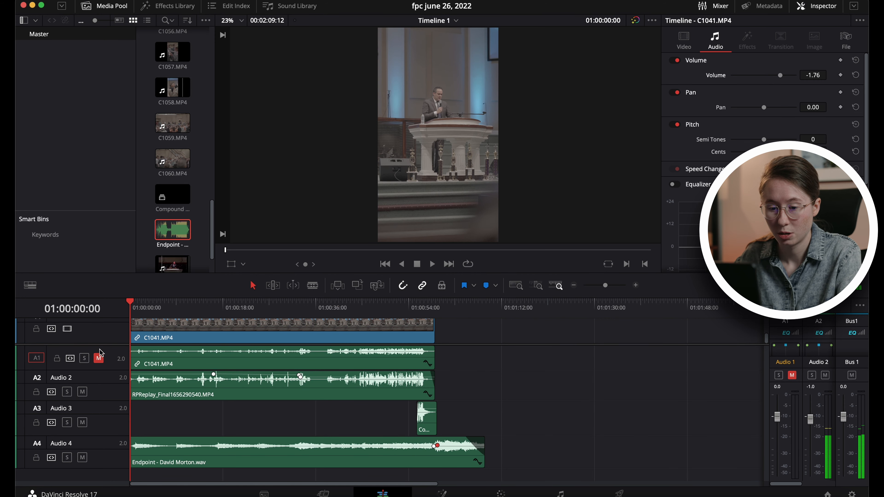
{"action": "left_click_drag", "start_coordinate": [99, 345], "coordinate": [101, 405]}
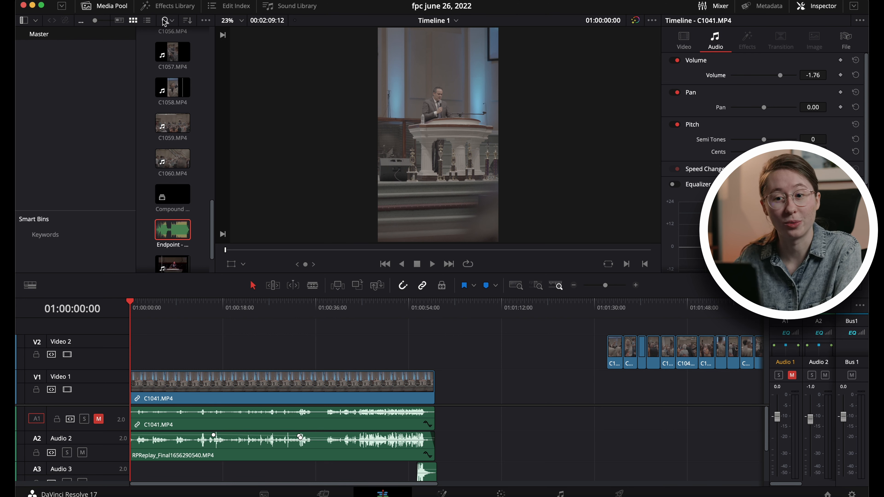
- Add a Text+ title on a new Video 3 track, spanning the full length of the C1041.MP4 clip on Video 1
{"action": "left_click", "coordinate": [167, 6]}
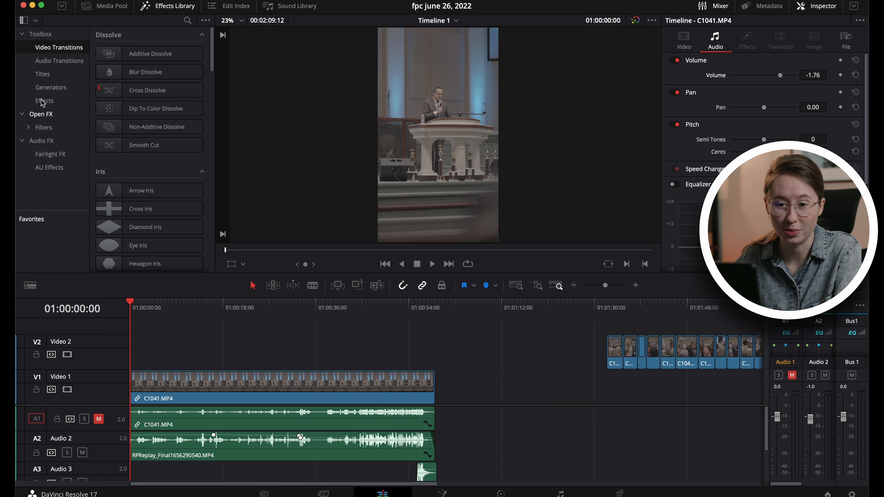
{"action": "left_click", "coordinate": [42, 74]}
{"action": "left_click", "coordinate": [136, 152]}
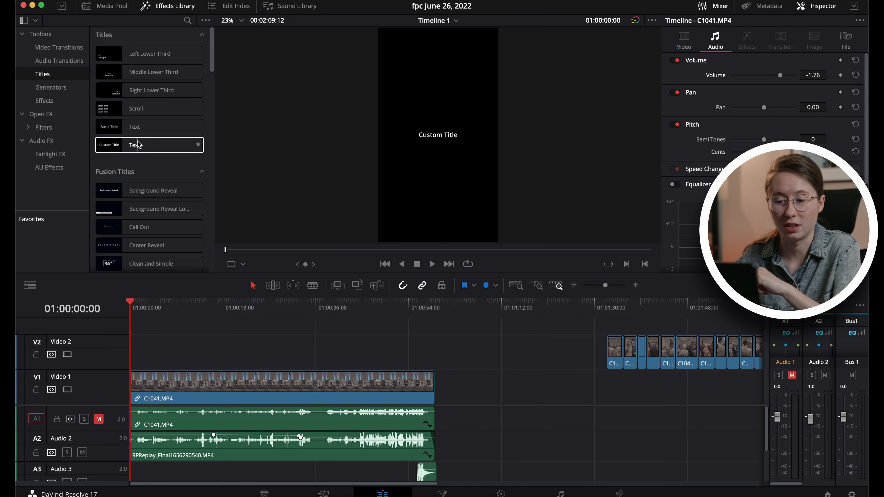
{"action": "left_click_drag", "start_coordinate": [138, 146], "coordinate": [424, 360]}
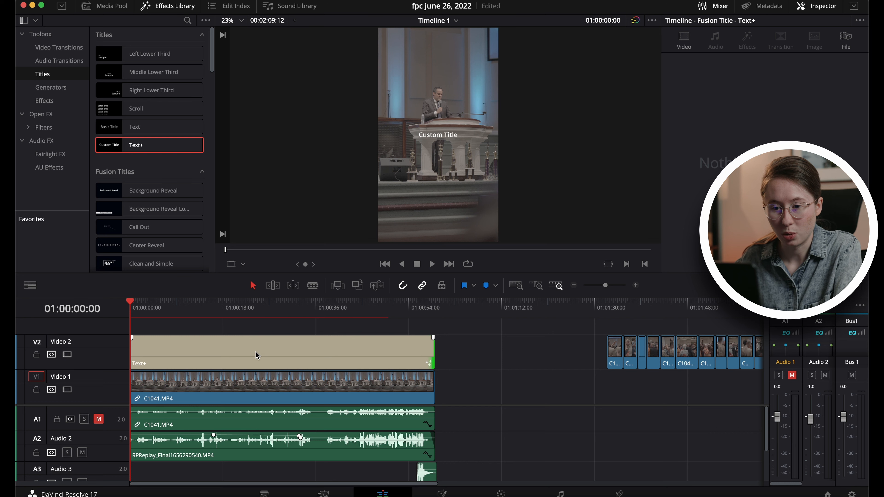
{"action": "left_click_drag", "start_coordinate": [257, 356], "coordinate": [257, 333]}
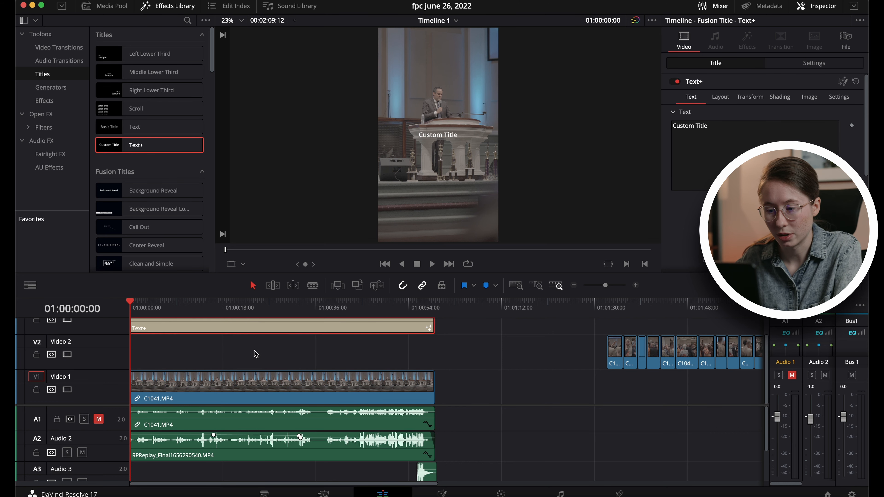
{"action": "scroll", "coordinate": [257, 354], "scroll_direction": "up", "scroll_amount": 3}
{"action": "scroll", "coordinate": [256, 354], "scroll_direction": "right", "scroll_amount": 1}
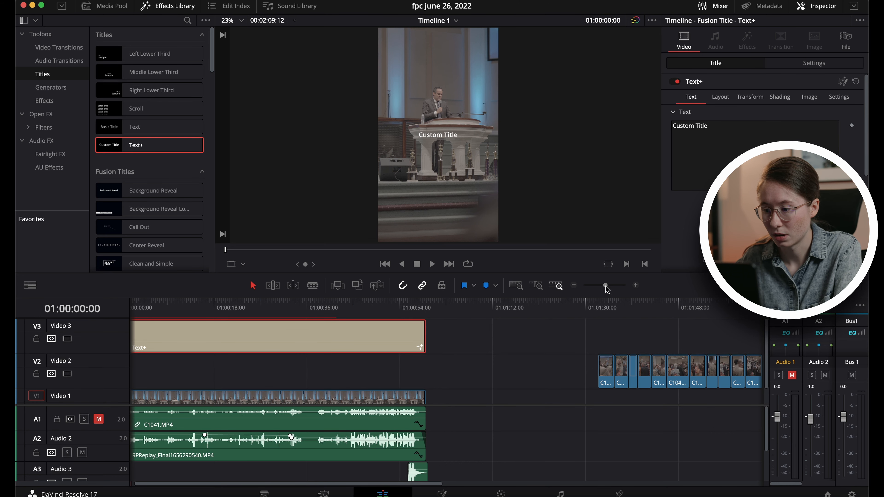
- Set the Text+ title's font to Akira Expanded Super Bold and reduce its size slightly
{"action": "left_click_drag", "start_coordinate": [605, 285], "coordinate": [607, 285]}
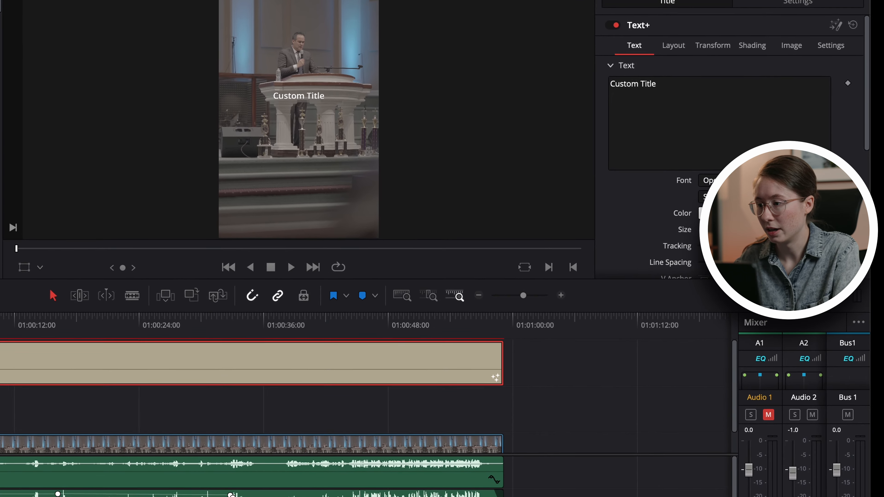
{"action": "left_click", "coordinate": [742, 180]}
{"action": "scroll", "coordinate": [741, 262], "scroll_direction": "up", "scroll_amount": 20}
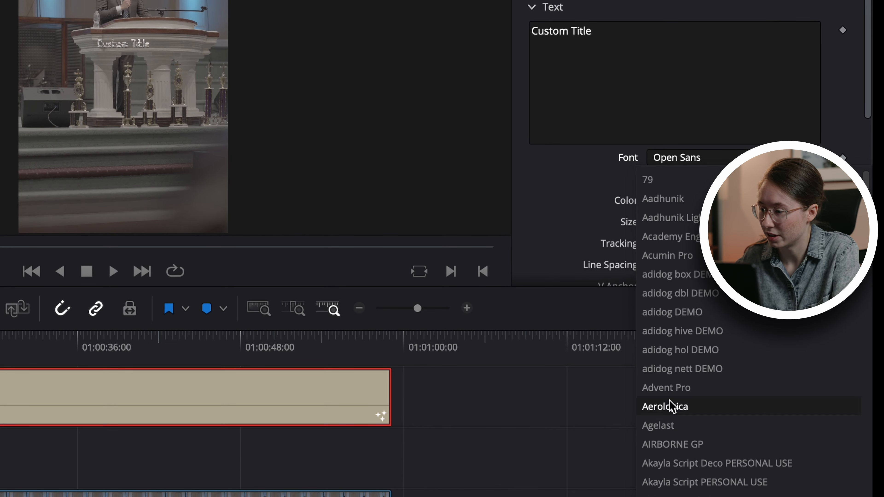
{"action": "left_click", "coordinate": [661, 495]}
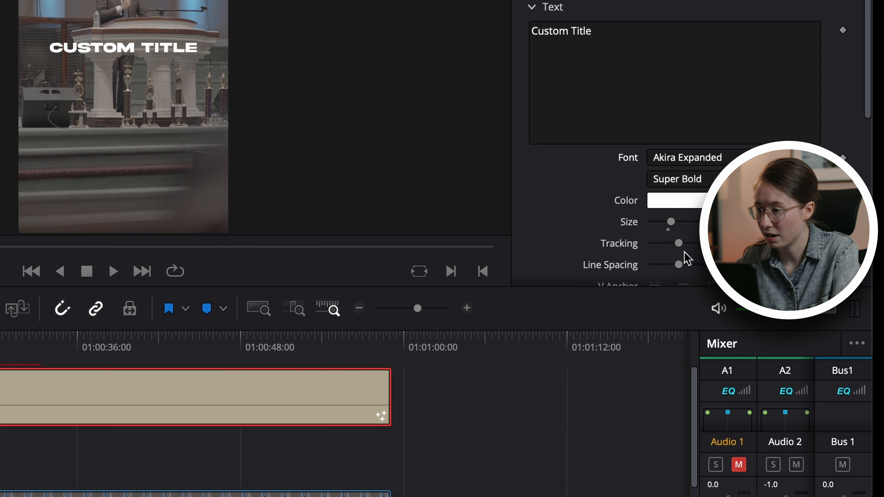
{"action": "left_click", "coordinate": [671, 223]}
{"action": "left_click_drag", "start_coordinate": [671, 223], "coordinate": [664, 224]}
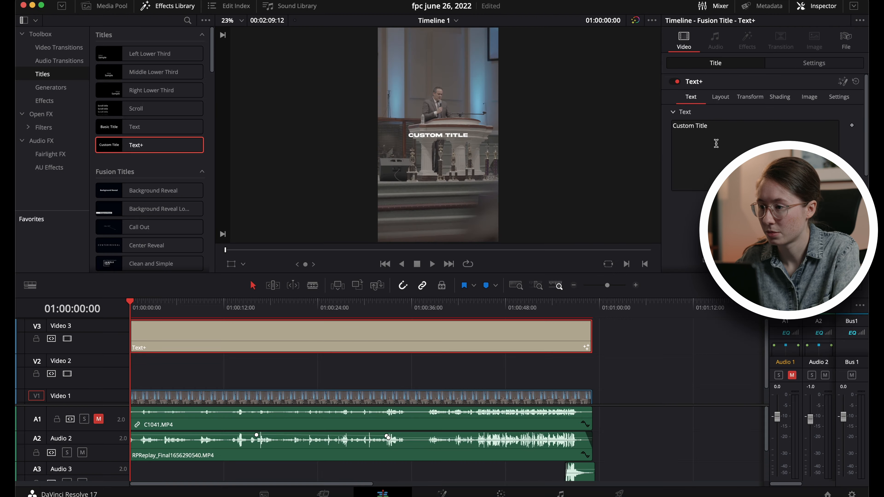
- Play the speech from the start and split the Text+ clip on Video 3 at 01:00:04:09, after the opening phrase
{"action": "left_click", "coordinate": [136, 309]}
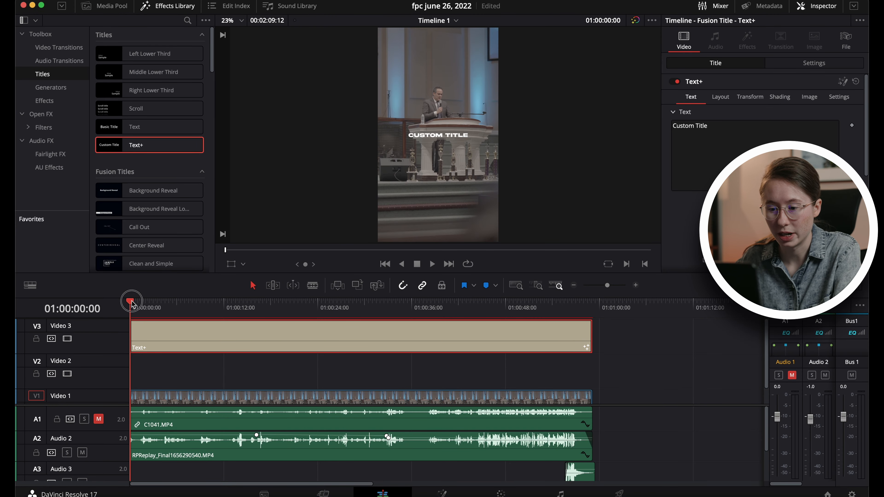
{"action": "left_click_drag", "start_coordinate": [616, 287], "coordinate": [609, 287]}
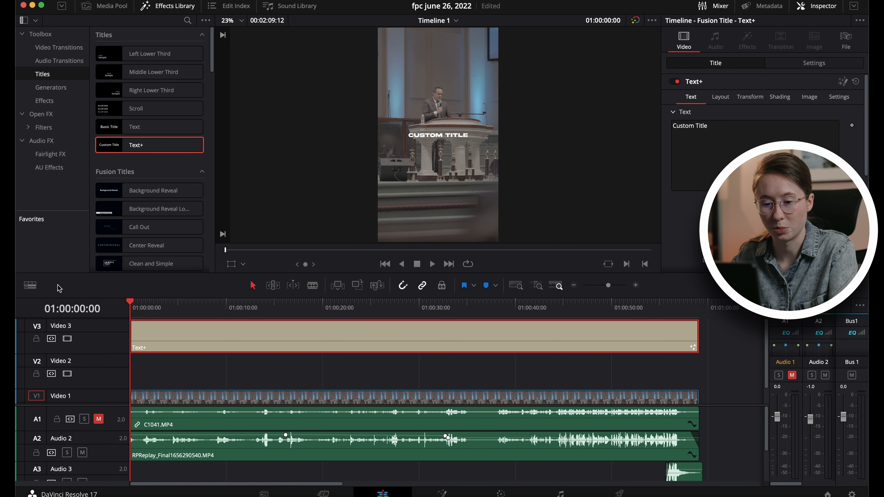
{"action": "left_click", "coordinate": [610, 285]}
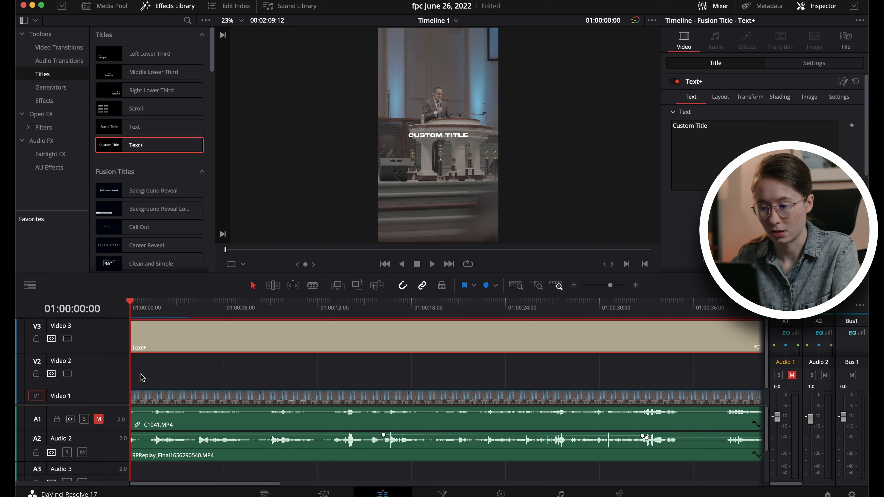
{"action": "key", "text": "space"}
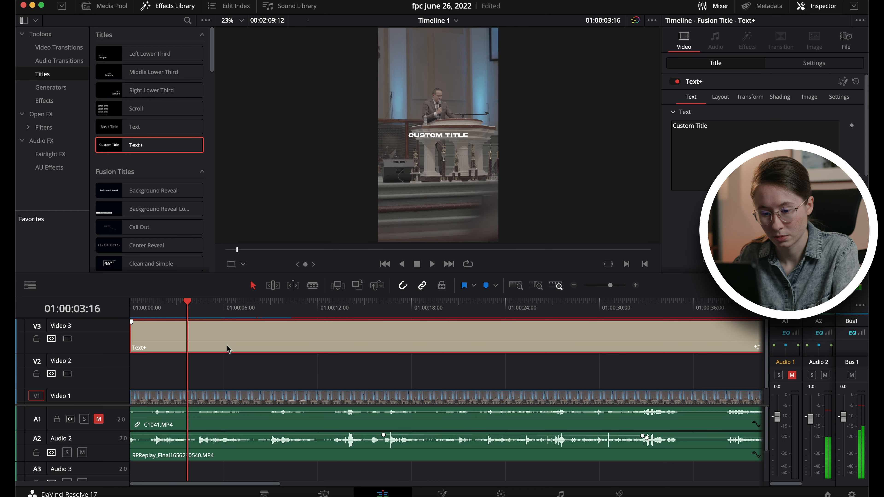
{"action": "key", "text": "space"}
{"action": "key", "text": "b"}
{"action": "left_click", "coordinate": [199, 337]}
{"action": "key", "text": "a"}
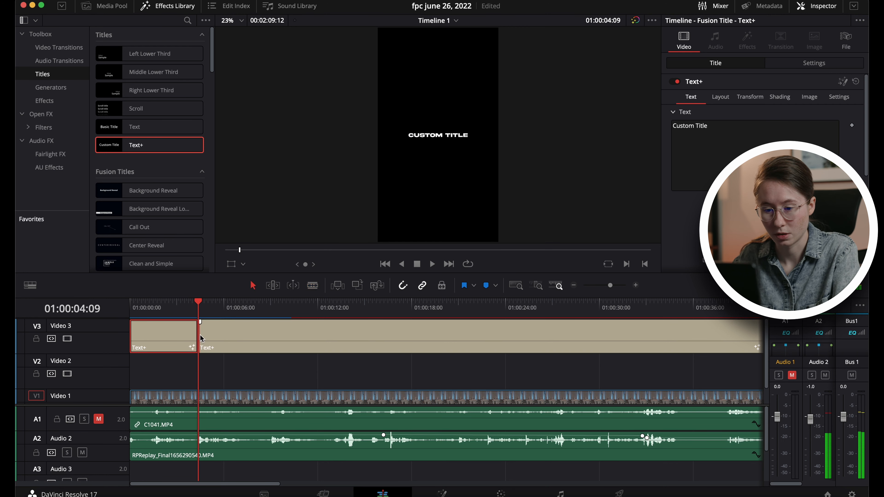
- Replay the opening phrase and set the first Text+ clip's text to "I KNOW THERE ARE" with "SOME IN HERE" on a second line
{"action": "left_click", "coordinate": [150, 309]}
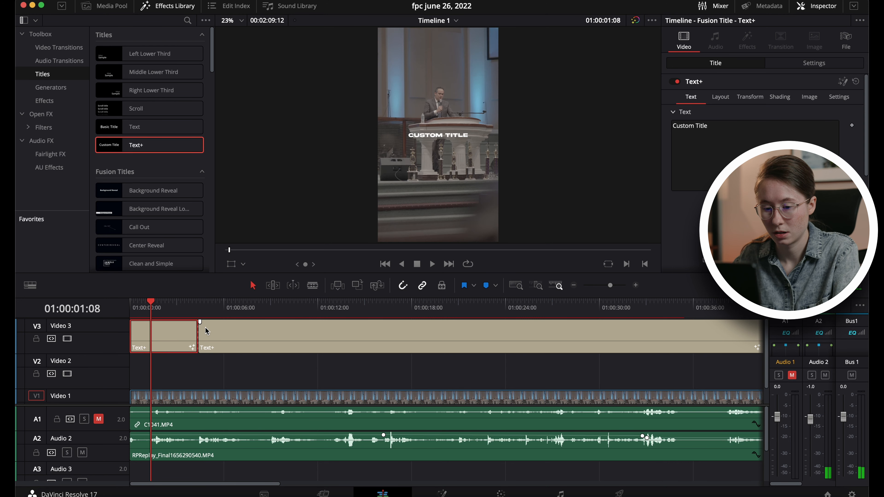
{"action": "key", "text": "space"}
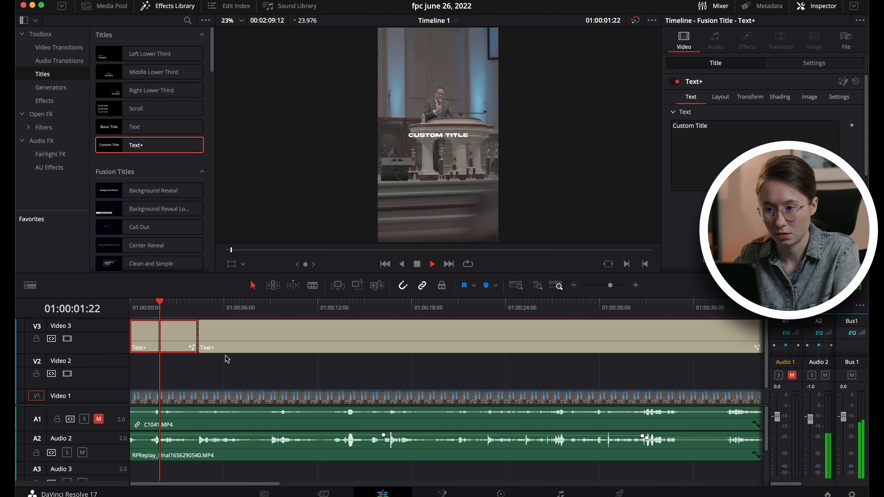
{"action": "key", "text": "space"}
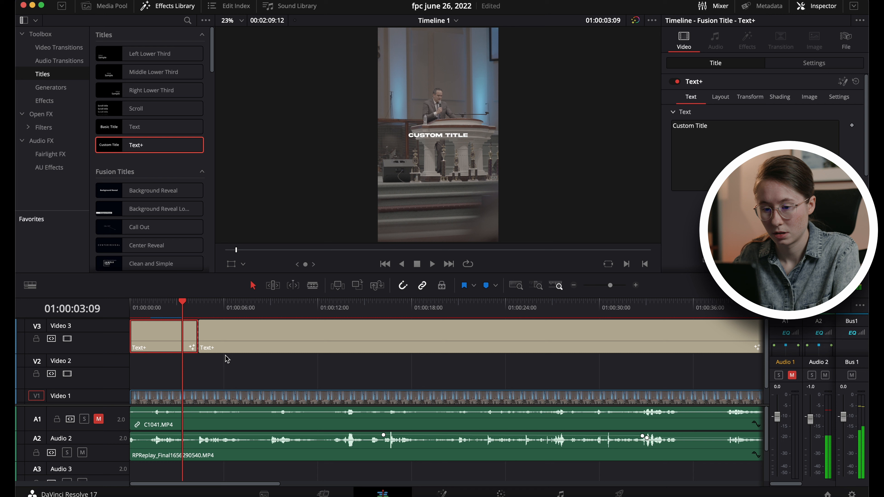
{"action": "left_click", "coordinate": [716, 125]}
{"action": "left_click", "coordinate": [767, 118]}
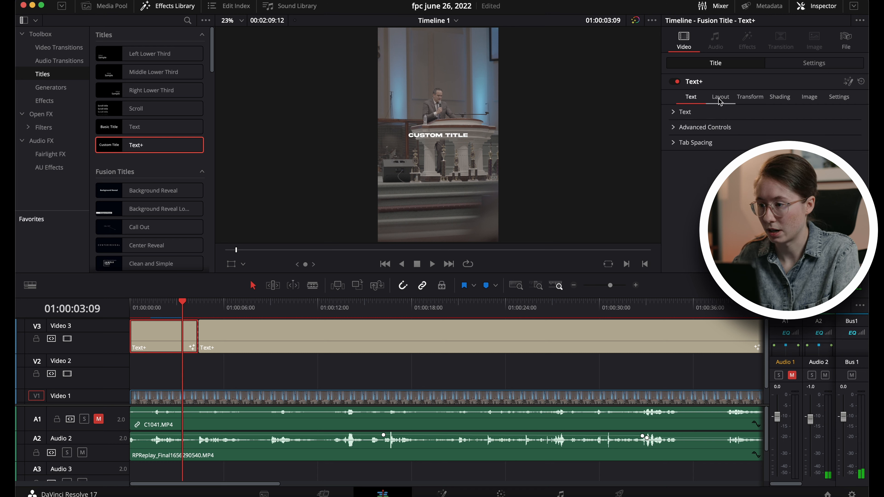
{"action": "left_click", "coordinate": [672, 112]}
{"action": "left_click", "coordinate": [742, 149]}
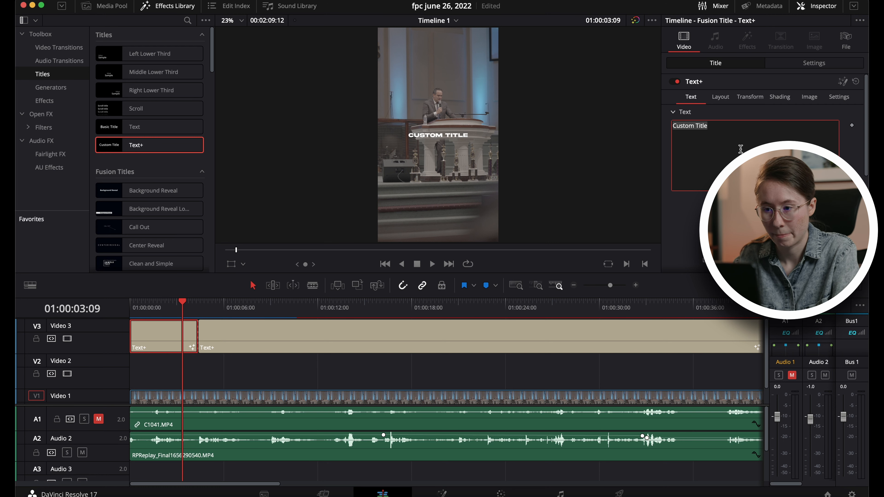
{"action": "type", "text": "I KNOW THERE"}
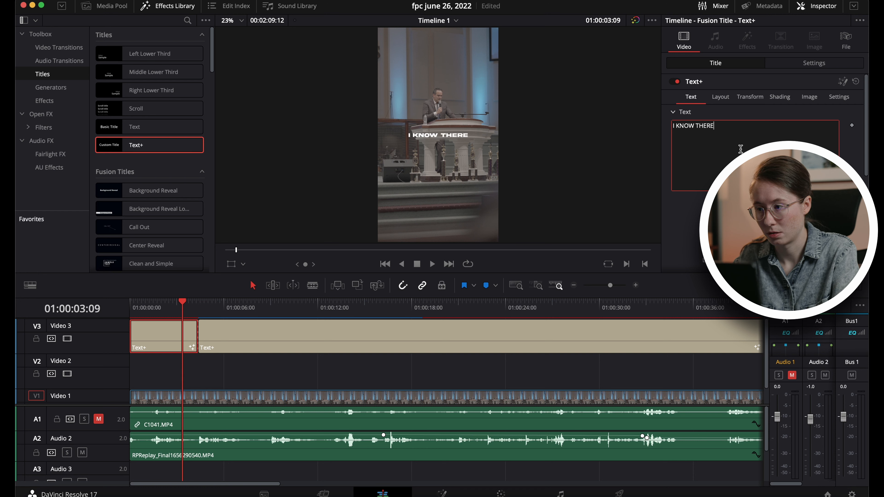
{"action": "type", "text": " ARE"}
{"action": "key", "text": "Return"}
{"action": "type", "text": "S"}
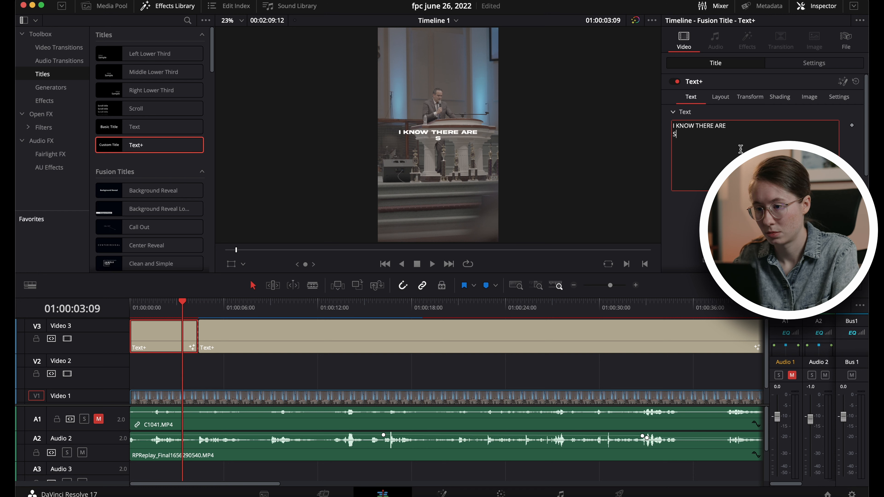
{"action": "type", "text": "OME IN HERE"}
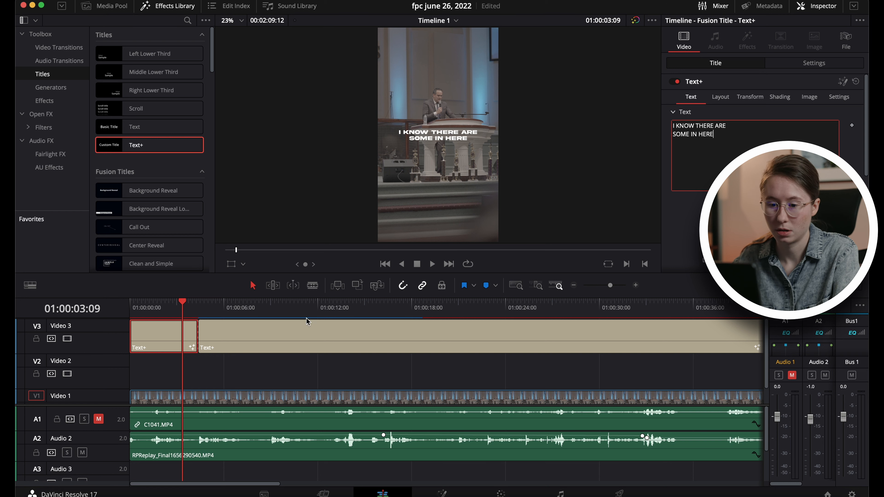
- Play from the start and trim the beginning of the first Text+ clip to about 01:00:01:08, where the phrase begins
{"action": "left_click_drag", "start_coordinate": [158, 303], "coordinate": [72, 310]}
{"action": "key", "text": "space"}
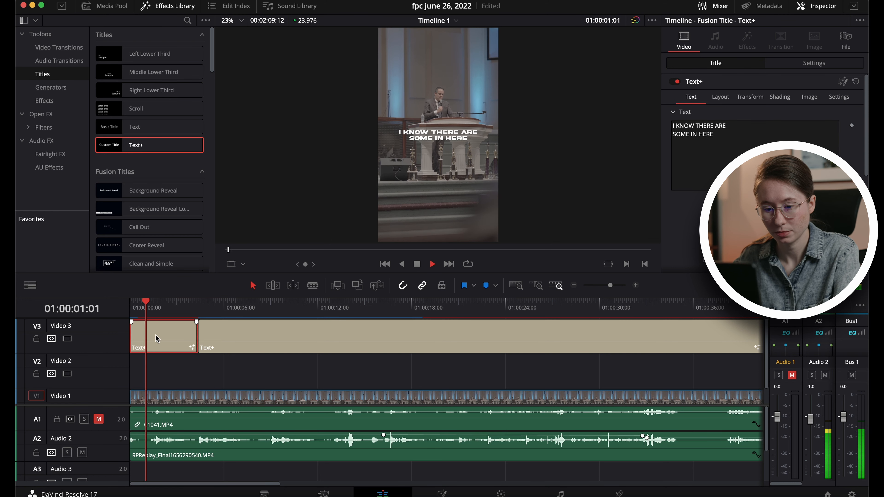
{"action": "key", "text": "space"}
{"action": "left_click_drag", "start_coordinate": [132, 336], "coordinate": [149, 337]}
- Play the first caption's words, split its Text+ clip at 01:00:02:03 and select the second part
{"action": "key", "text": "space"}
{"action": "key", "text": "space"}
{"action": "key", "text": "Left"}
{"action": "key", "text": "Left"}
{"action": "key", "text": "Left"}
{"action": "key", "text": "super+b"}
{"action": "left_click", "coordinate": [180, 339]}
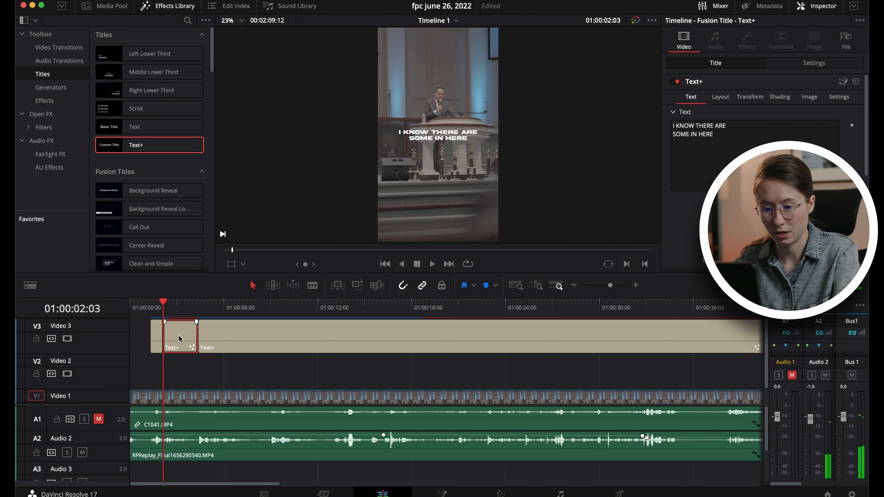
- Listen to the following words and replace the selected Text+ clip's text with "THAT ARE STRUGGLING"
{"action": "key", "text": "space"}
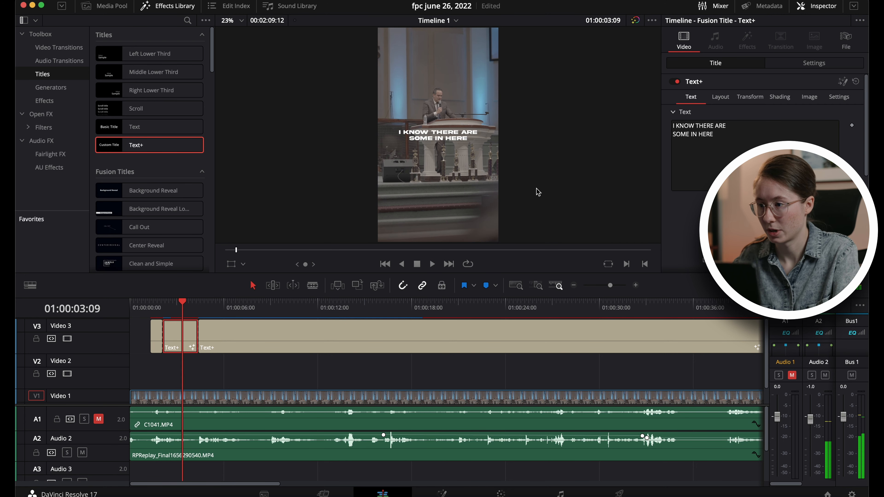
{"action": "left_click", "coordinate": [704, 146]}
{"action": "key", "text": "super+a"}
{"action": "type", "text": "THAT "}
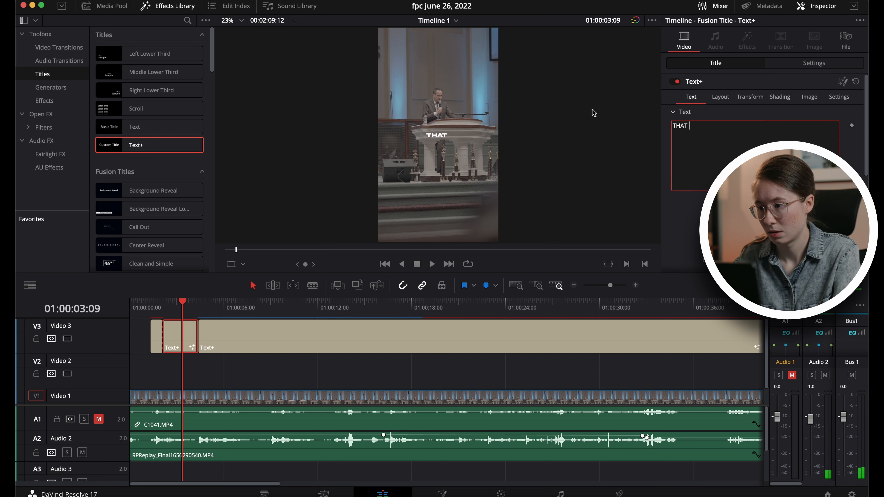
{"action": "type", "text": "ARE STRUGGLING"}
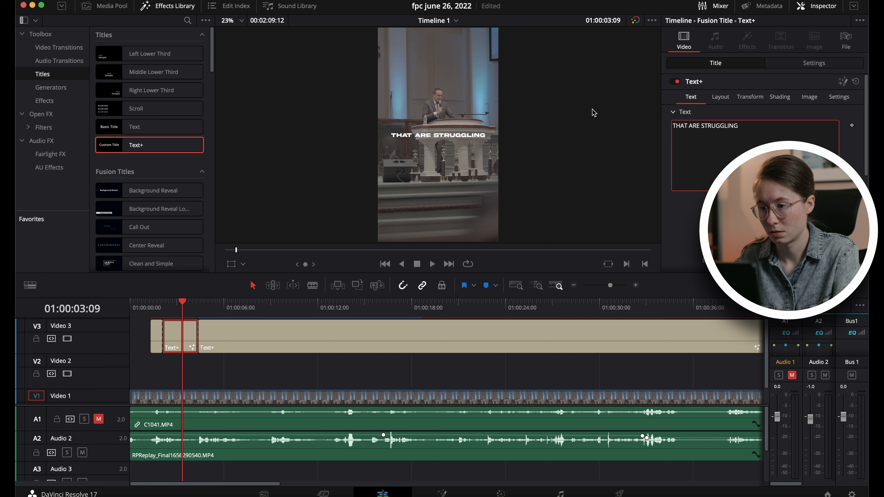
- Extend the selected caption so its text reads "THAT ARE" with "STRUGGLING TODAY" on the second line
{"action": "key", "text": "Return"}
{"action": "type", "text": "T"}
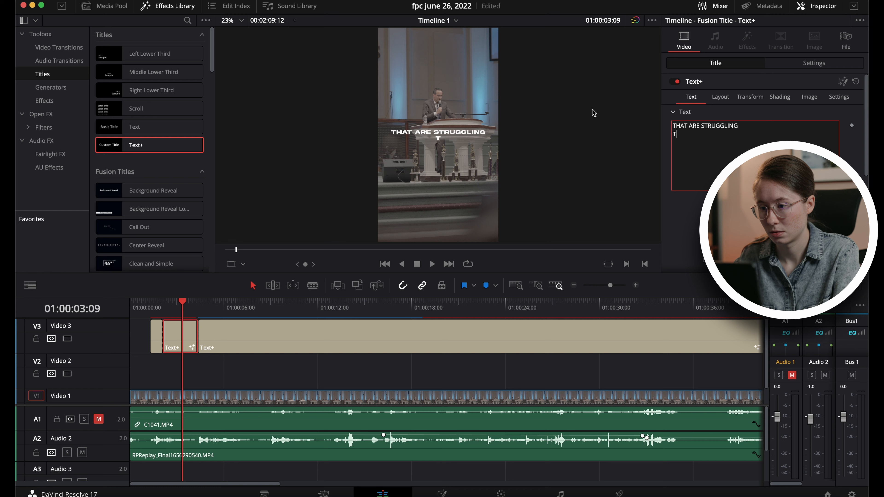
{"action": "type", "text": "ODAY"}
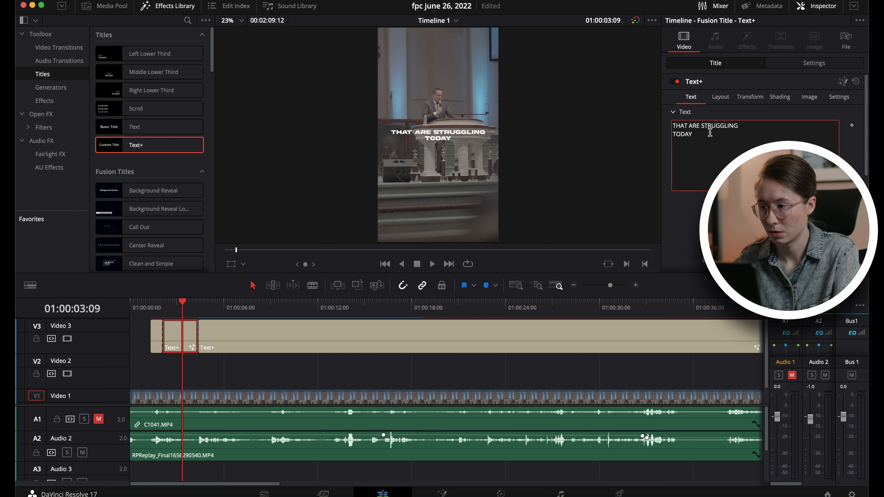
{"action": "key", "text": "Return"}
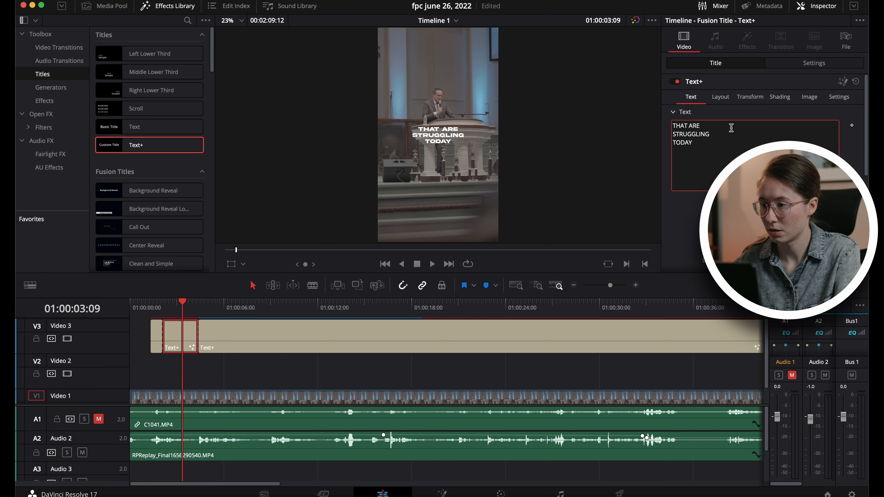
{"action": "left_click", "coordinate": [672, 143]}
{"action": "key", "text": "BackSpace"}
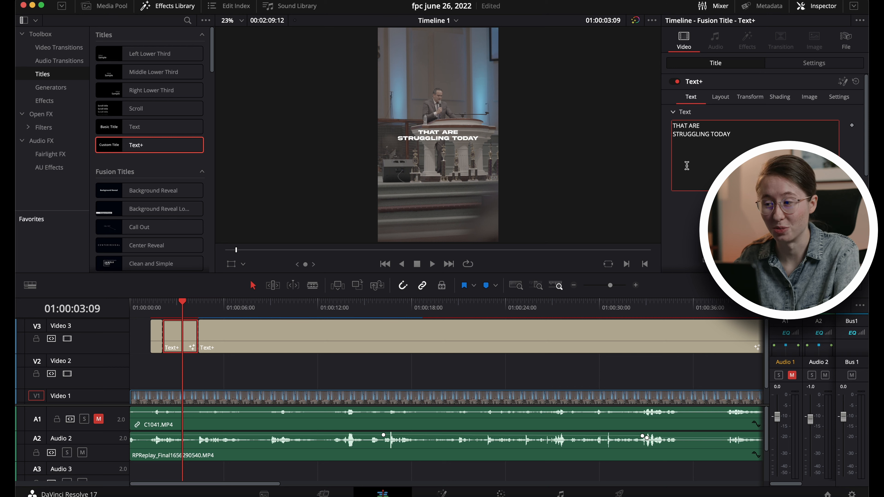
- Play the captions through the next phrase and split the remaining Text+ clip at 01:00:05:18
{"action": "left_click", "coordinate": [153, 309]}
{"action": "key", "text": "space"}
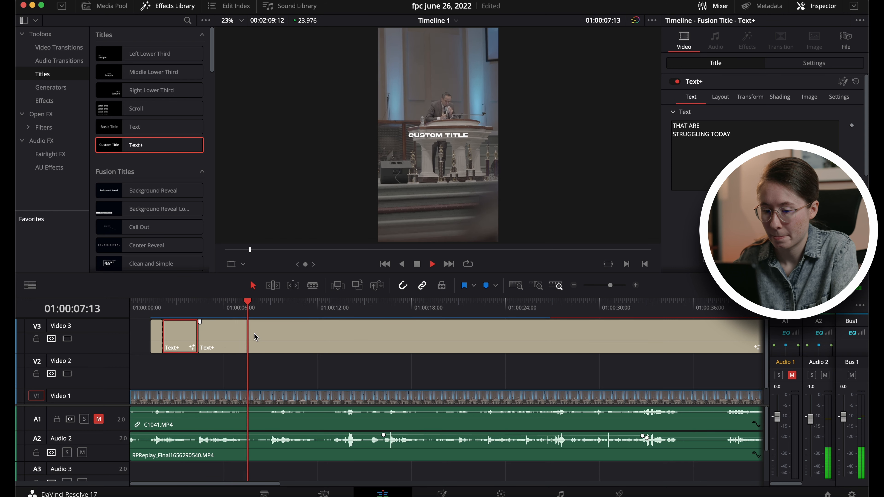
{"action": "left_click", "coordinate": [199, 309]}
{"action": "key", "text": "space"}
{"action": "key", "text": "super+b"}
{"action": "left_click", "coordinate": [206, 298]}
{"action": "left_click", "coordinate": [200, 307]}
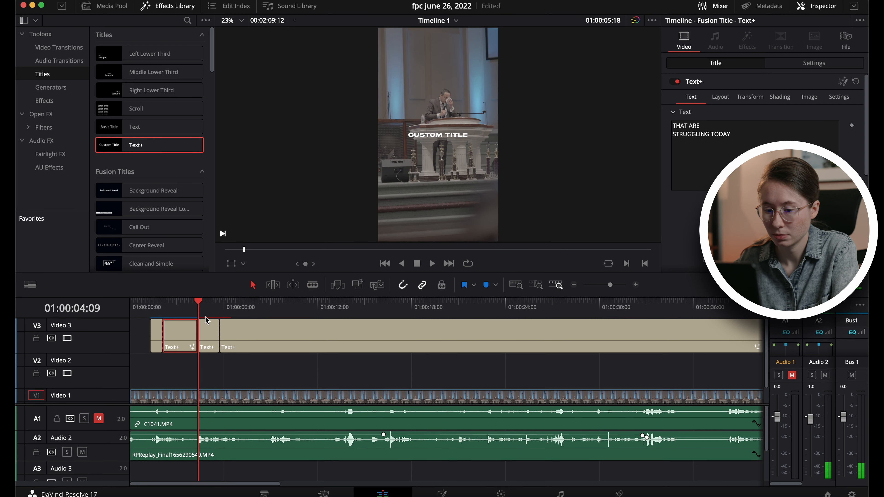
- Replace the third Text+ clip's text with "OH, YOU HAVE A" and "DEEPER STRUGGLE" on a second line
{"action": "left_click", "coordinate": [208, 325]}
{"action": "left_click", "coordinate": [714, 145]}
{"action": "key", "text": "super+a"}
{"action": "type", "text": "OH"}
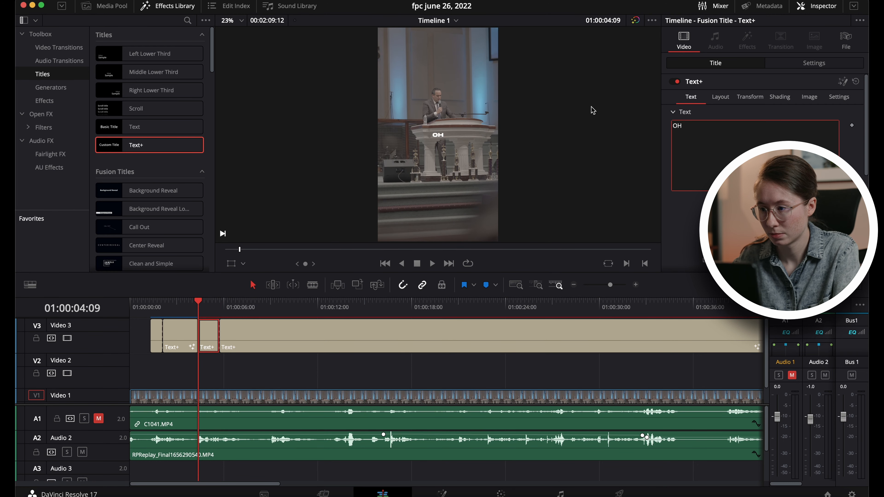
{"action": "type", "text": ", YOU HAVE A"}
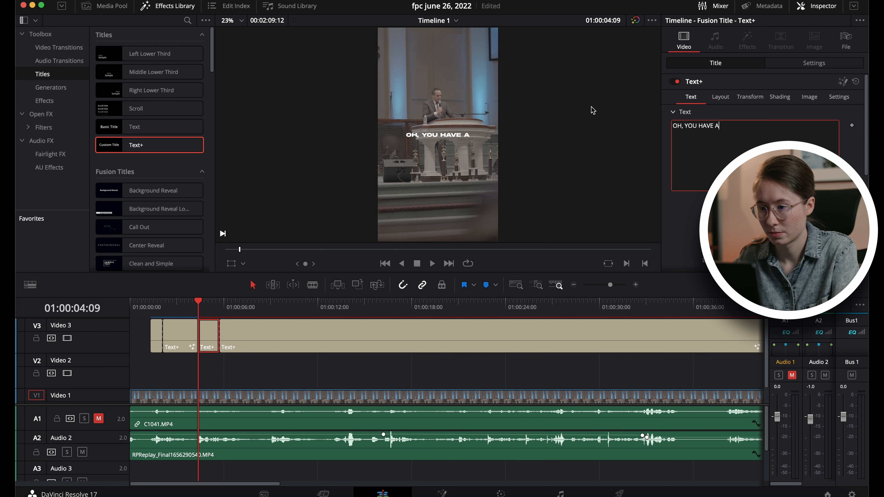
{"action": "key", "text": "Return"}
{"action": "type", "text": "DEEPER S"}
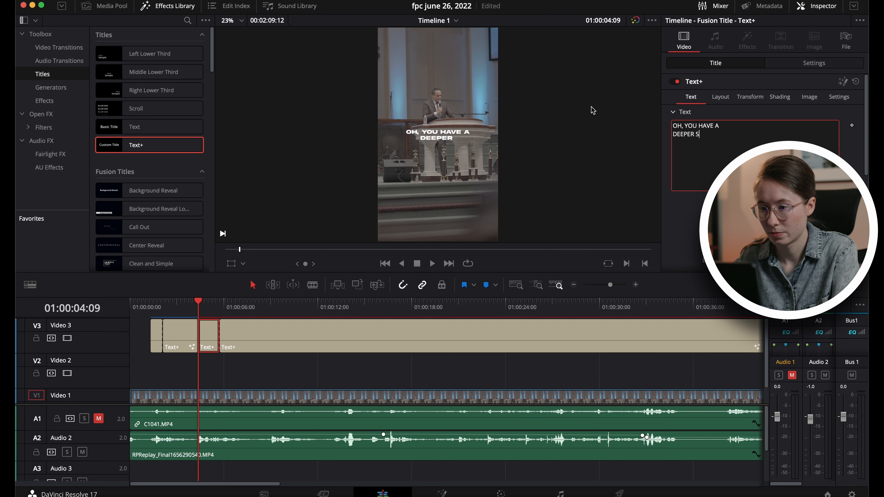
{"action": "type", "text": "TRUGGL"}
{"action": "type", "text": "E"}
{"action": "key", "text": "BackSpace"}
{"action": "key", "text": "BackSpace"}
{"action": "key", "text": "BackSpace"}
{"action": "key", "text": "BackSpace"}
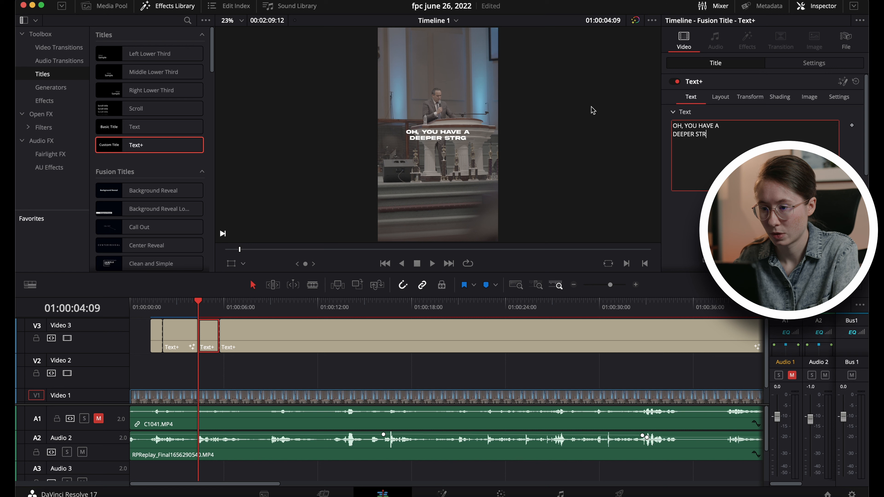
{"action": "type", "text": "UGGLE"}
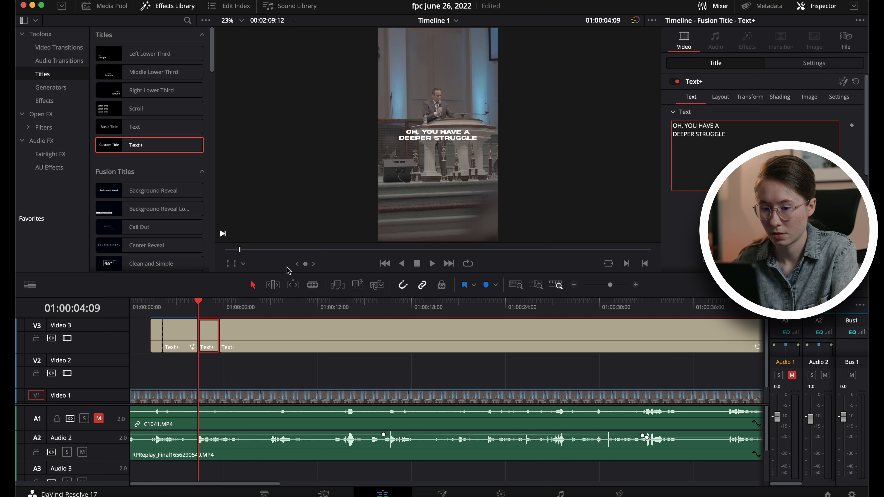
- Play from the third caption onward and split the long remaining Text+ clip at 01:00:08:14, where the phrase ends
{"action": "left_click", "coordinate": [199, 306]}
{"action": "key", "text": "space"}
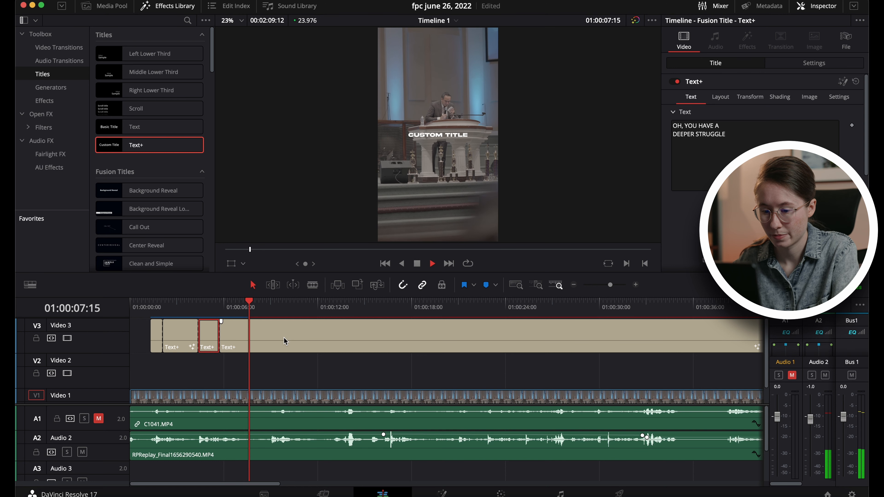
{"action": "key", "text": "space"}
{"action": "key", "text": "Left"}
{"action": "key", "text": "Left"}
{"action": "key", "text": "Left"}
{"action": "key", "text": "Left"}
{"action": "key", "text": "Left"}
{"action": "key", "text": "Left"}
{"action": "key", "text": "Left"}
{"action": "key", "text": "Left"}
{"action": "key", "text": "Left"}
{"action": "key", "text": "Left"}
{"action": "key", "text": "Left"}
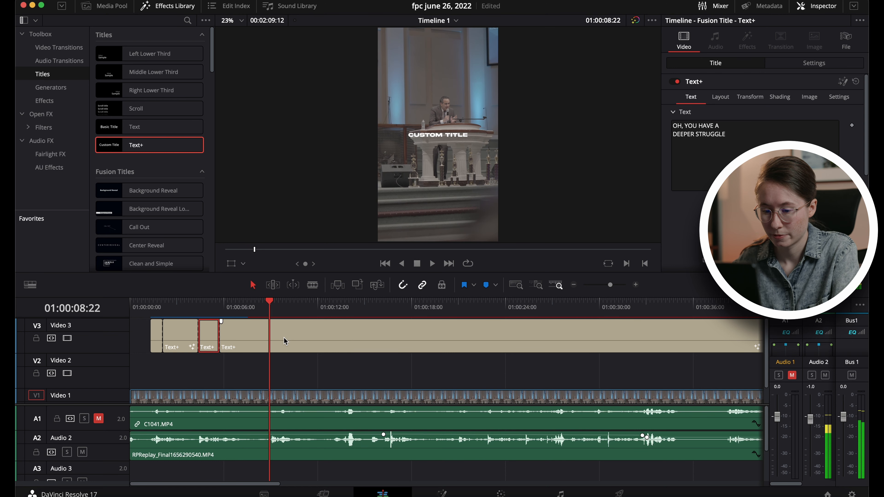
{"action": "key", "text": "Left"}
{"action": "key", "text": "Left"}
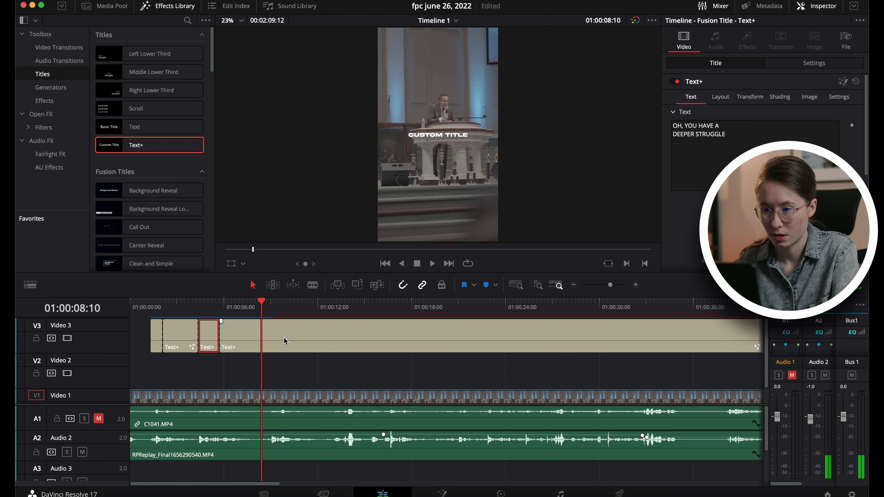
{"action": "left_click", "coordinate": [256, 305]}
{"action": "key", "text": "space"}
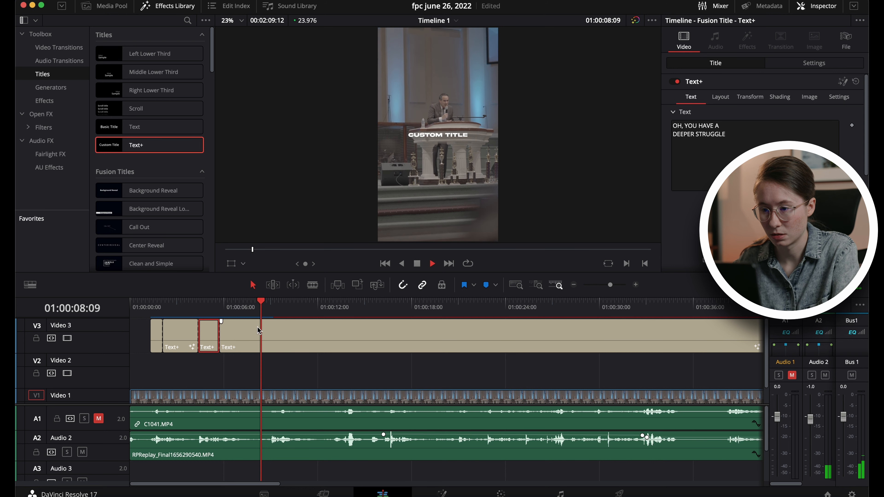
{"action": "key", "text": "super+b"}
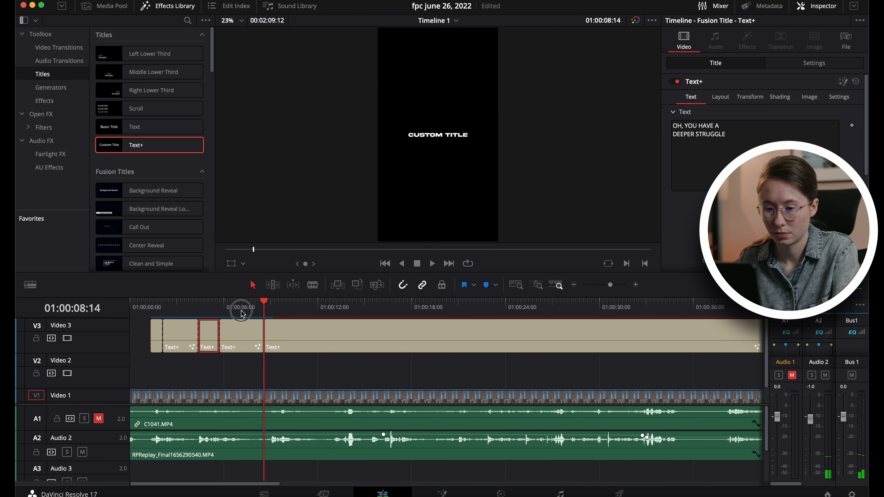
- Set the fourth Text+ clip's text to "THAT YOU'VE HAD" with "IN A LONG TIME" on a second line
{"action": "left_click", "coordinate": [241, 308]}
{"action": "type", "text": "THAT "}
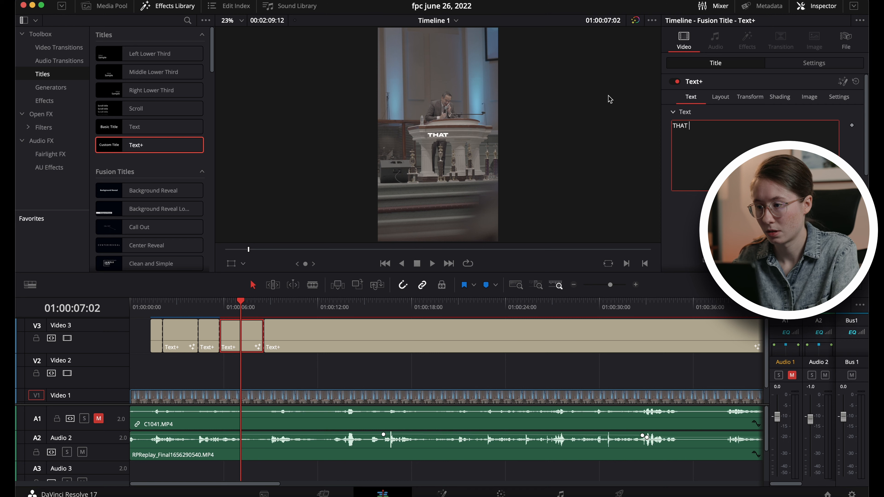
{"action": "type", "text": "YOU'VE HAD"}
{"action": "key", "text": "Return"}
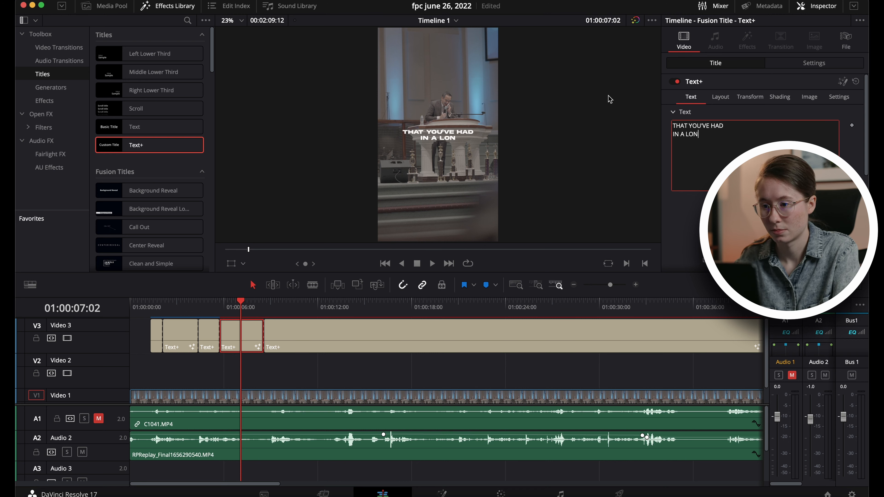
- Play from the fourth caption and split the remaining Text+ clip at 01:00:12:23
{"action": "left_click", "coordinate": [221, 309]}
{"action": "key", "text": "space"}
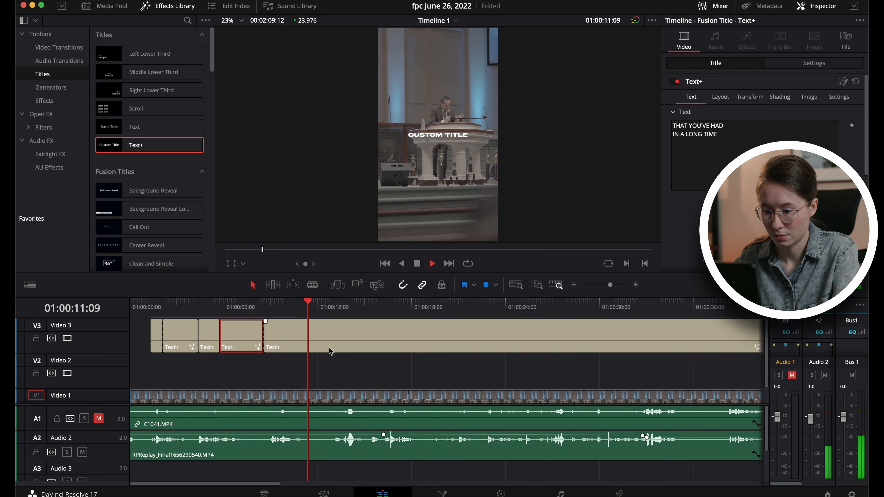
{"action": "key", "text": "space"}
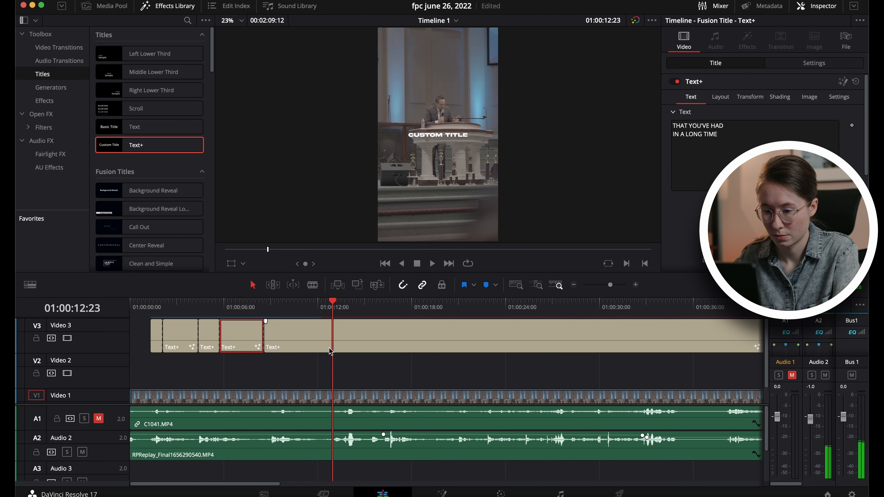
{"action": "key", "text": "b"}
{"action": "left_click", "coordinate": [333, 344]}
{"action": "key", "text": "a"}
- Replace the newly cut Text+ clip's text with "AND THE ENEMY OF" and a second line beginning "YOUR SO"
{"action": "left_click", "coordinate": [299, 310]}
{"action": "left_click", "coordinate": [300, 345]}
{"action": "left_click_drag", "start_coordinate": [714, 127], "coordinate": [575, 119]}
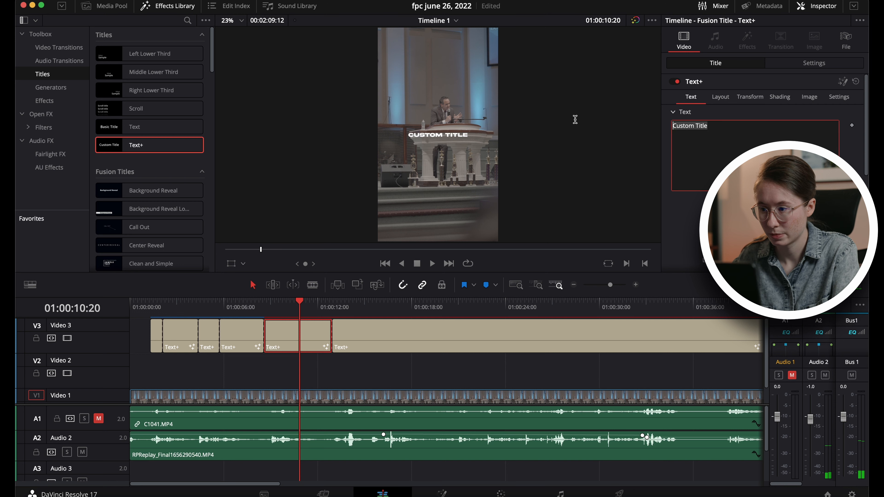
{"action": "type", "text": "AND THE ENEMY OF"}
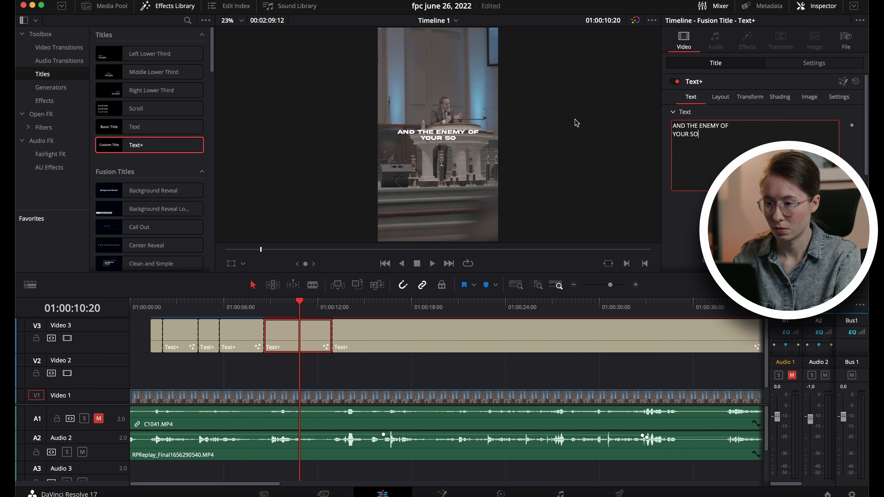
- Play the "AND THE ENEMY OF" caption and split its Text+ clip at 01:00:09:23
{"action": "left_click", "coordinate": [264, 308]}
{"action": "key", "text": "space"}
{"action": "key", "text": "space"}
{"action": "key", "text": "b"}
{"action": "left_click", "coordinate": [286, 334]}
{"action": "key", "text": "a"}
- Replace the text of the split caption's second part with "HAS BEEN LYING" and "TO YOU" on a second line
{"action": "left_click", "coordinate": [310, 334]}
{"action": "left_click", "coordinate": [714, 142]}
{"action": "key", "text": "super+a"}
{"action": "type", "text": "HA"}
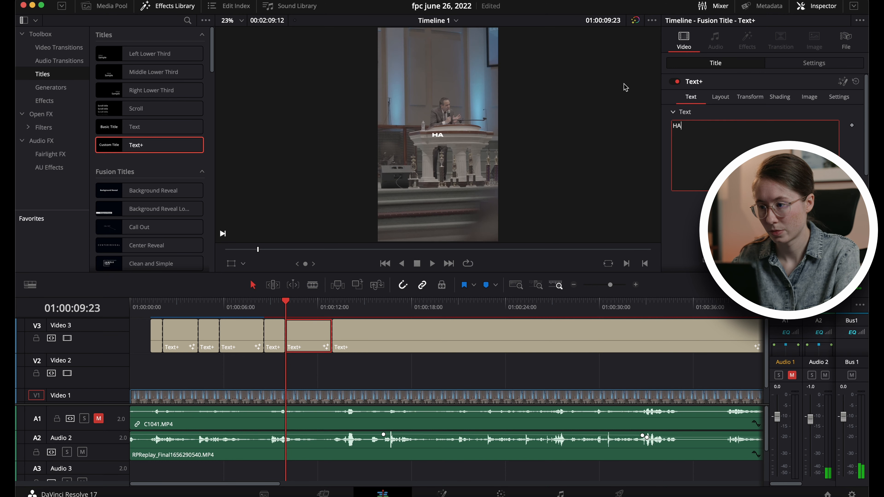
{"action": "type", "text": "S BEEN LYING"}
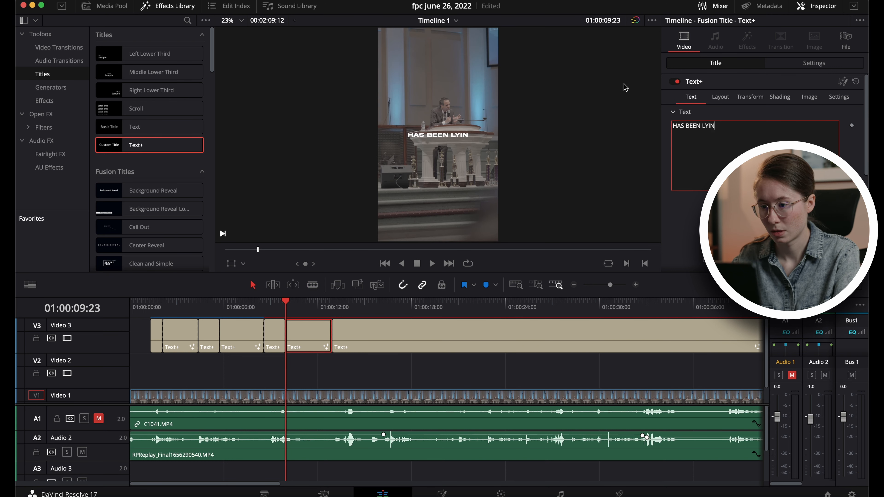
{"action": "key", "text": "Return"}
{"action": "type", "text": "TO YOU"}
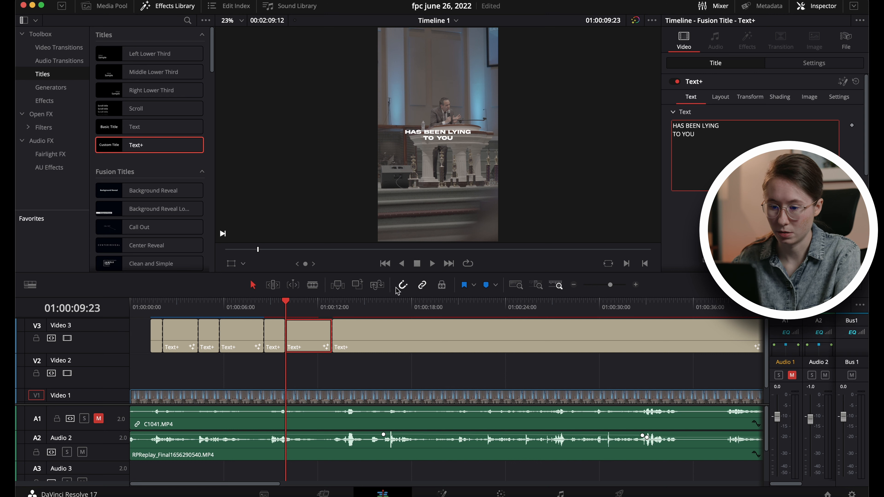
- Play the last two captions and the words that follow, and split the remaining Text+ clip at 01:00:15:09
{"action": "left_click", "coordinate": [266, 306]}
{"action": "key", "text": "space"}
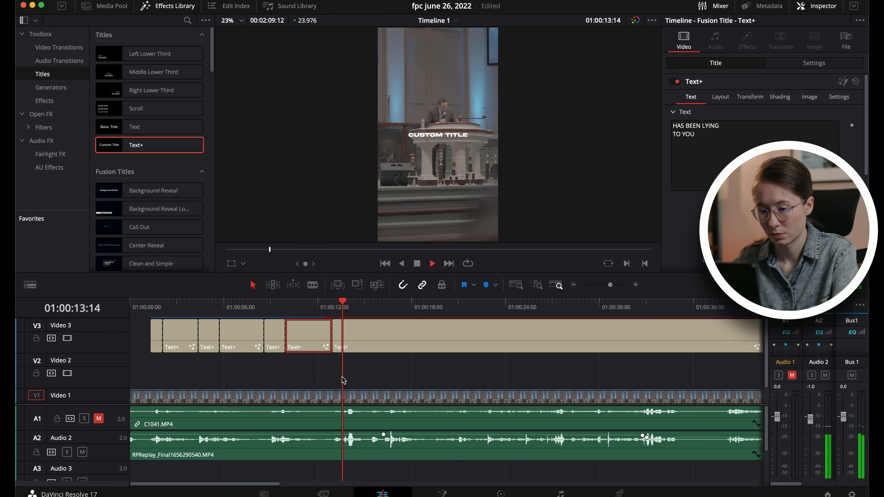
{"action": "key", "text": "space"}
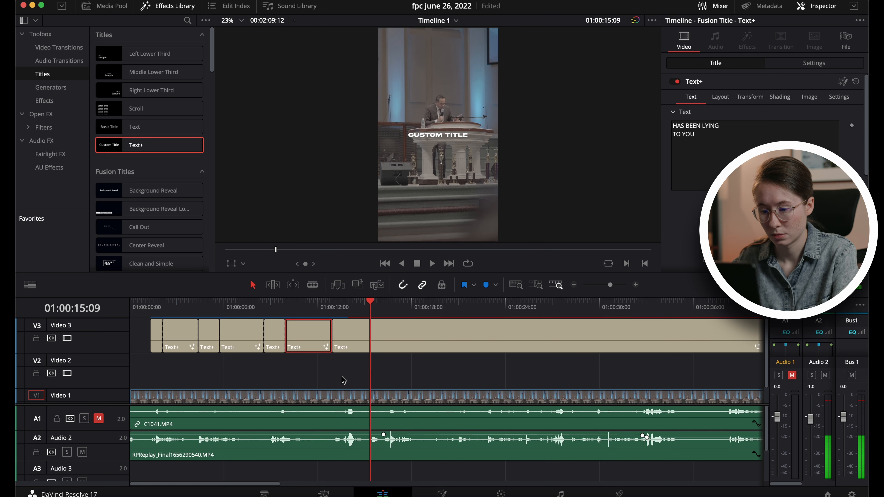
{"action": "key", "text": "b"}
{"action": "left_click", "coordinate": [372, 340]}
- Set the text of the Text+ clip just before the new cut to "LYING, HE'S A" with "DECEIVER" on a second line
{"action": "left_click", "coordinate": [351, 310]}
{"action": "key", "text": "a"}
{"action": "left_click", "coordinate": [352, 331]}
{"action": "left_click_drag", "start_coordinate": [722, 142], "coordinate": [541, 101]}
{"action": "type", "text": "LYING, H"}
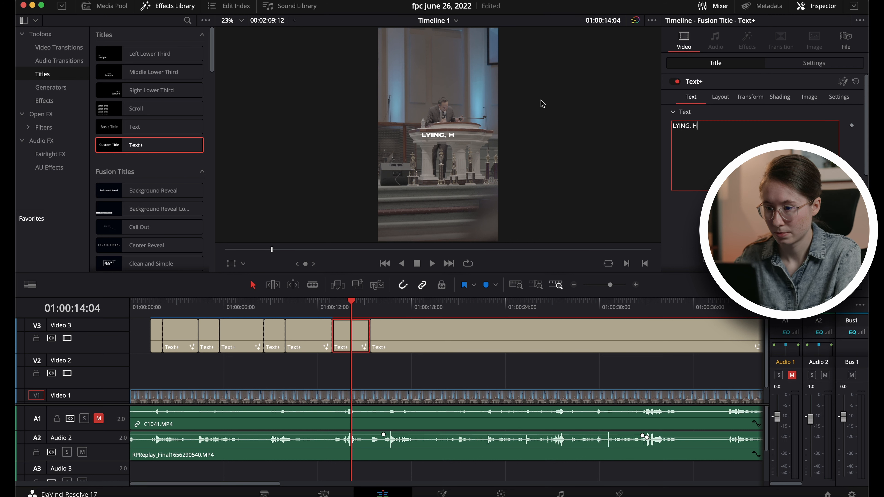
{"action": "type", "text": "E'S A"}
{"action": "key", "text": "Return"}
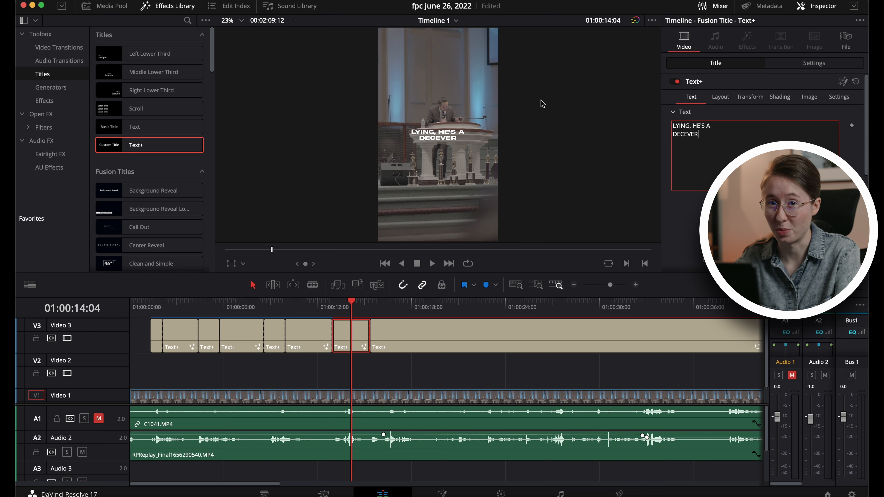
{"action": "type", "text": "DECEV"}
{"action": "key", "text": "BackSpace"}
{"action": "type", "text": "IVER"}
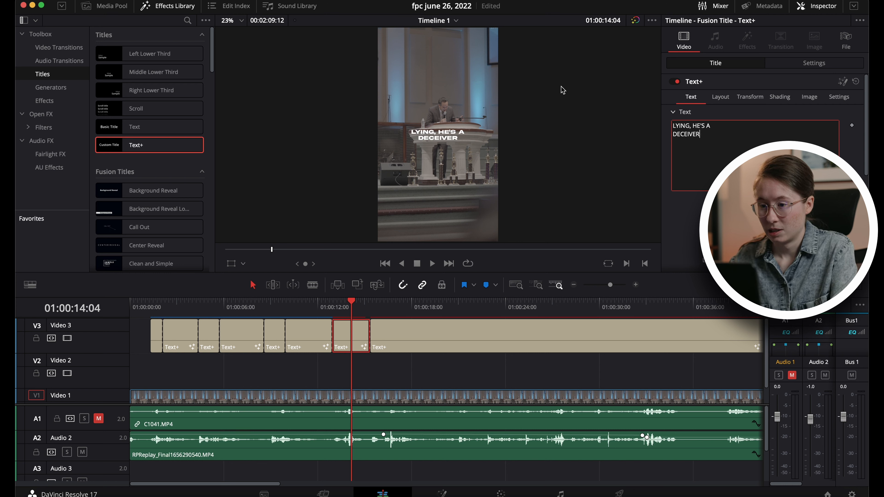
- Play the "LYING, HE'S A DECEIVER" caption and move its cut with the following clip to 01:00:16:06
{"action": "left_click", "coordinate": [334, 308]}
{"action": "key", "text": "space"}
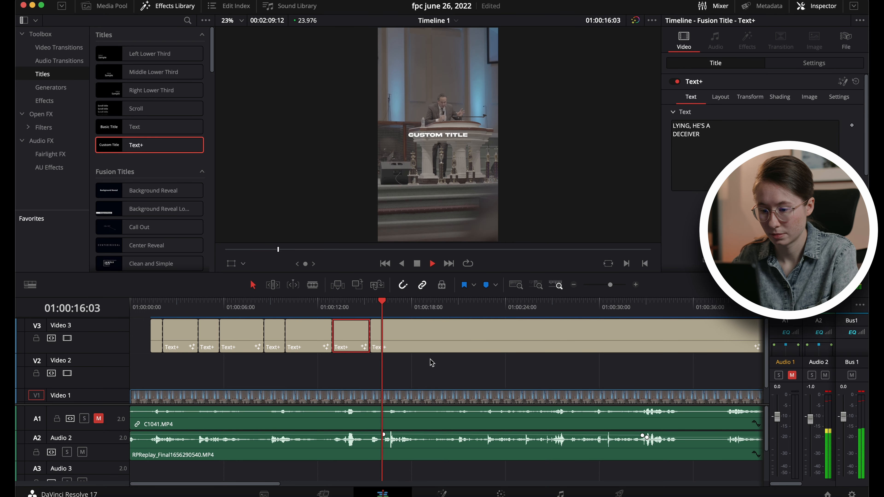
{"action": "key", "text": "space"}
{"action": "key", "text": "Left"}
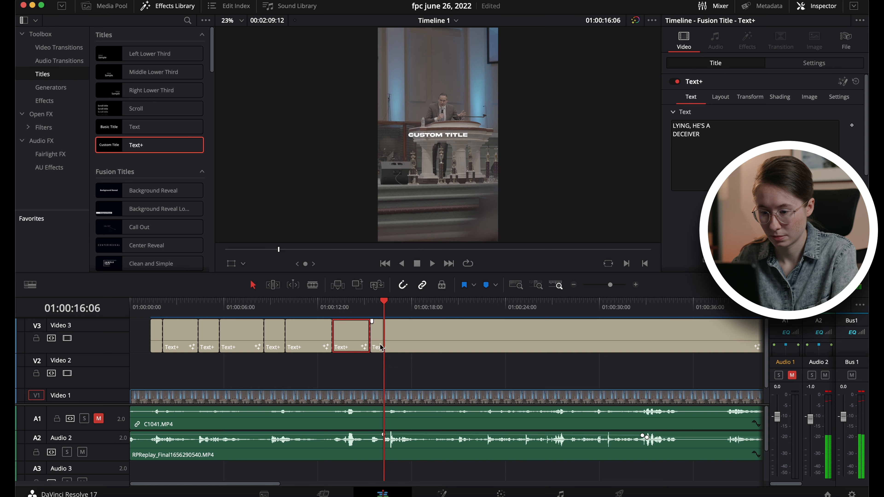
{"action": "left_click_drag", "start_coordinate": [372, 339], "coordinate": [384, 339]}
- Play the next phrase and split the remaining Text+ clip where the phrase ends
{"action": "key", "text": "space"}
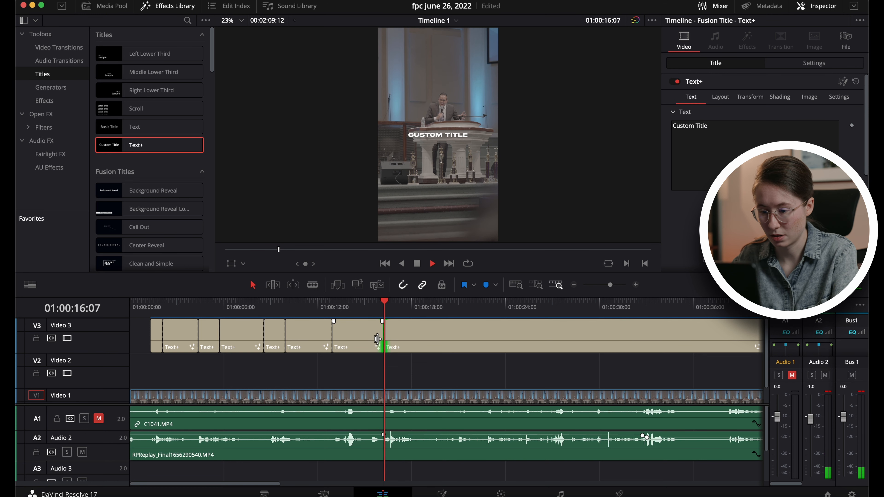
{"action": "key", "text": "space"}
{"action": "key", "text": "b"}
{"action": "left_click", "coordinate": [436, 347]}
{"action": "key", "text": "a"}
- Set the text of the Text+ clip before the newest cut to "EVEN PUTTING INTO" with "QUESTION YOUR FAITH" on a second line
{"action": "left_click", "coordinate": [415, 309]}
{"action": "left_click", "coordinate": [415, 327]}
{"action": "left_click_drag", "start_coordinate": [703, 157], "coordinate": [582, 106]}
{"action": "type", "text": "EVEN PUTTING INTO"}
{"action": "key", "text": "Return"}
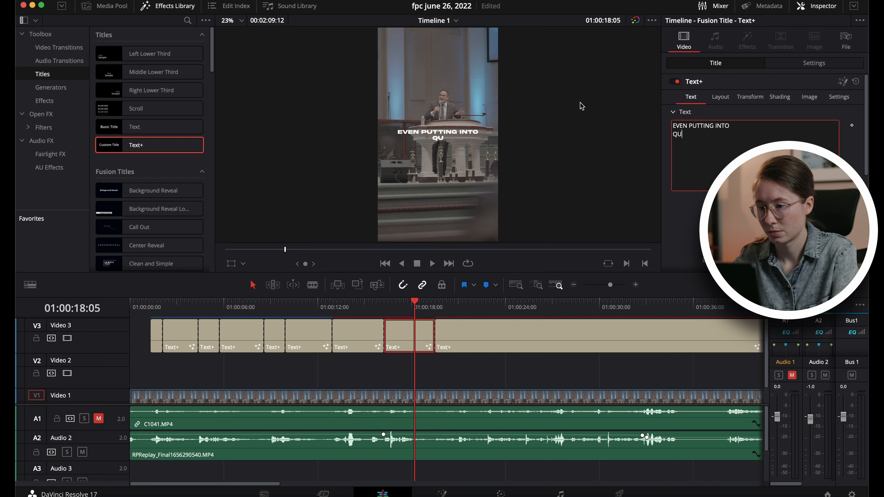
{"action": "type", "text": "QUESTION Y"}
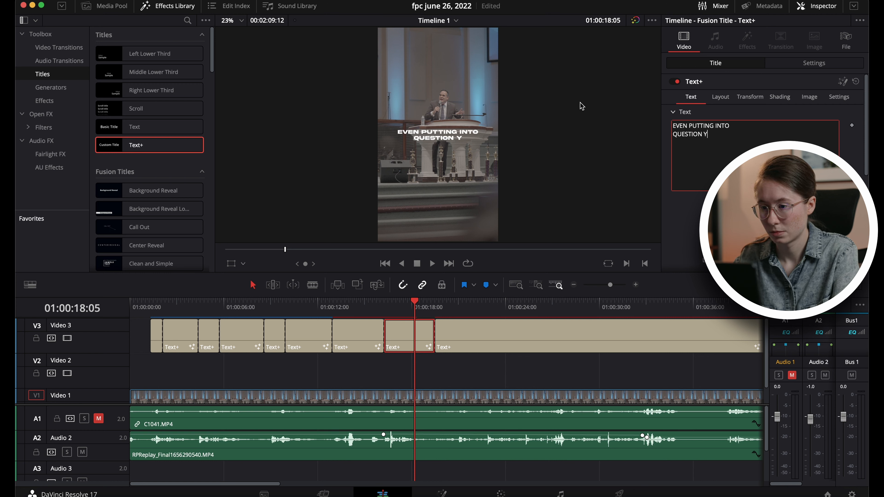
{"action": "type", "text": "OUR FAITH"}
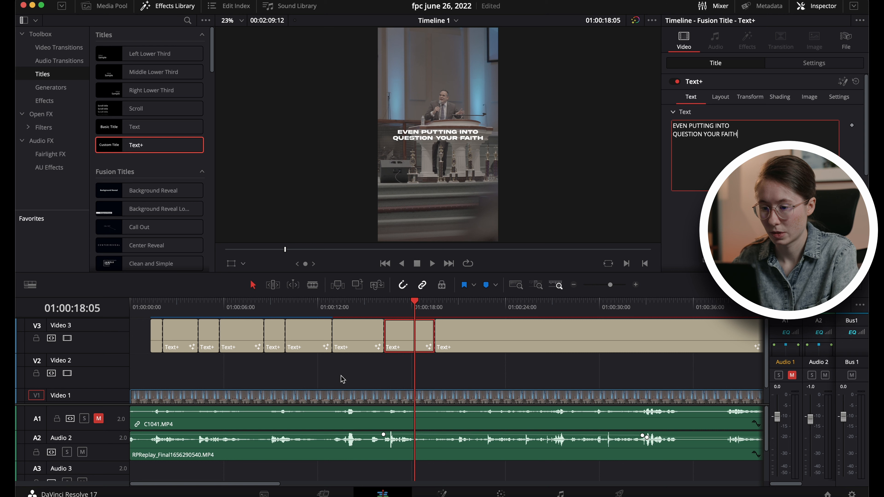
- Play the "EVEN PUTTING INTO QUESTION YOUR FAITH" caption and the next phrase, and split the remaining Text+ clip where that phrase ends
{"action": "left_click", "coordinate": [387, 315]}
{"action": "key", "text": "space"}
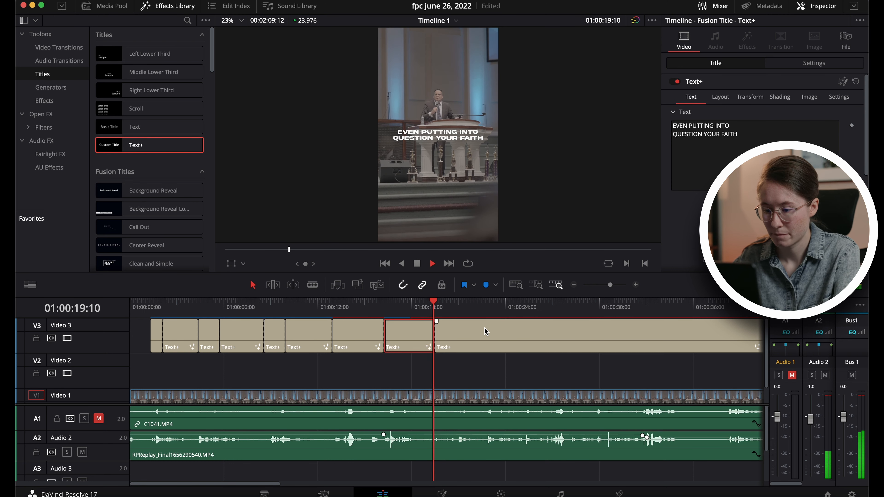
{"action": "key", "text": "b"}
{"action": "key", "text": "space"}
{"action": "left_click", "coordinate": [465, 337]}
{"action": "key", "text": "a"}
- Set the text of the newly split Text+ clip to "YOU DON'T BELIEVE" with "IN GOD" on a second line
{"action": "left_click", "coordinate": [445, 308]}
{"action": "left_click", "coordinate": [447, 335]}
{"action": "left_click_drag", "start_coordinate": [735, 132], "coordinate": [623, 127]}
{"action": "type", "text": "YOU DON'T BELIEVE"}
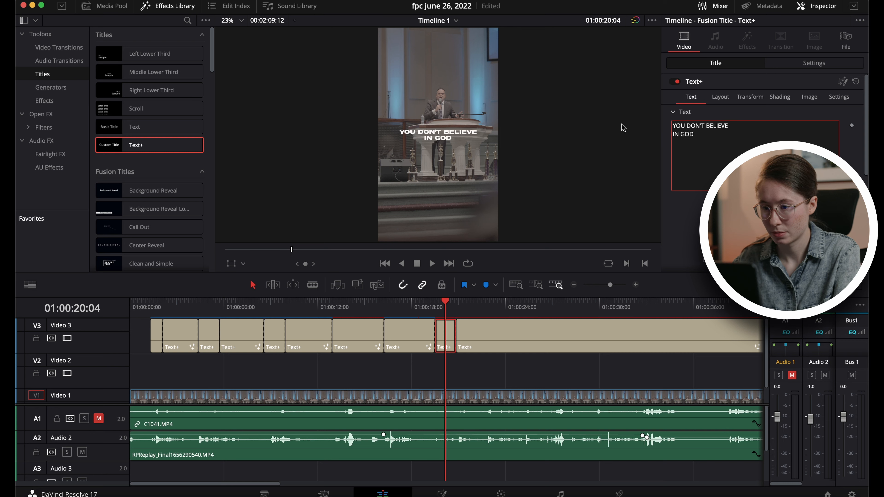
- Play the "YOU DON'T BELIEVE IN GOD" caption and the following phrase, and split the remaining Text+ clip at the phrase's end
{"action": "left_click", "coordinate": [440, 307]}
{"action": "key", "text": "space"}
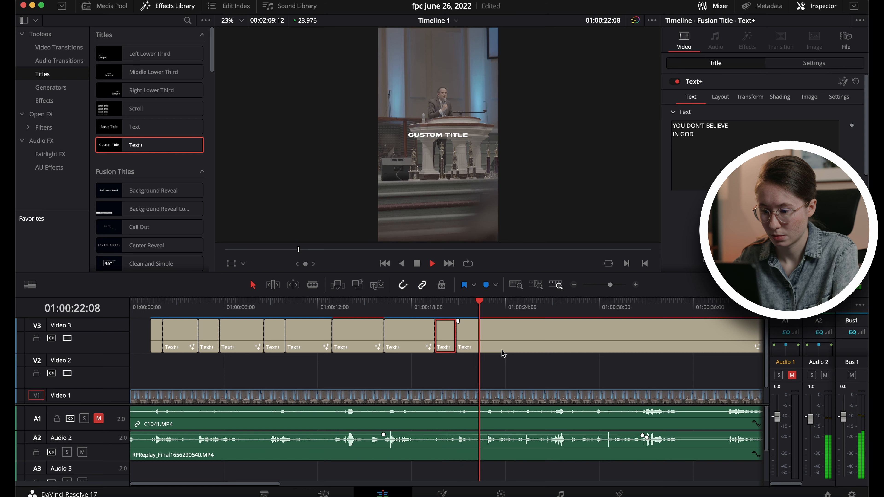
{"action": "key", "text": "space"}
{"action": "key", "text": "b"}
{"action": "left_click", "coordinate": [487, 338]}
{"action": "key", "text": "a"}
- Set the new Text+ clip's text to "HE DIDN'T SHOW UP" with "WHEN YOU NEEDED HIM" on a second line
{"action": "left_click", "coordinate": [476, 306]}
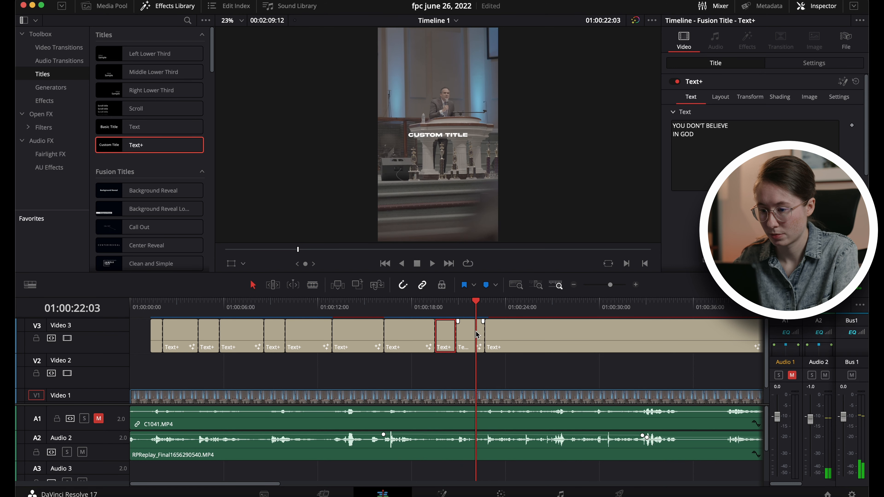
{"action": "left_click", "coordinate": [476, 338]}
{"action": "left_click_drag", "start_coordinate": [723, 144], "coordinate": [600, 110]}
{"action": "type", "text": "HE DIDN'T SHOW"}
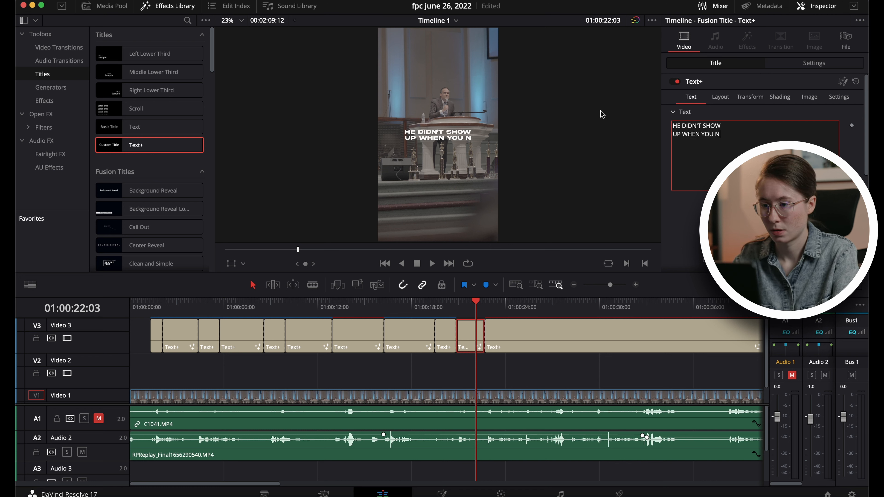
{"action": "type", "text": "IM"}
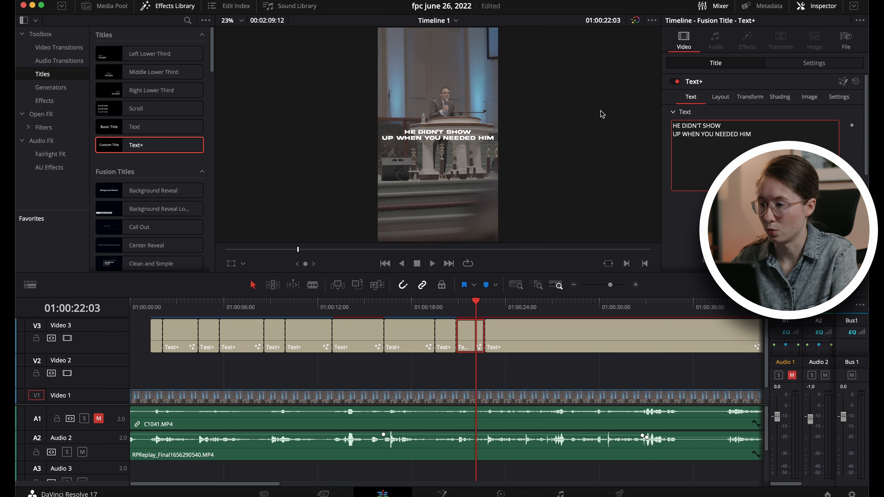
{"action": "key", "text": "BackSpace"}
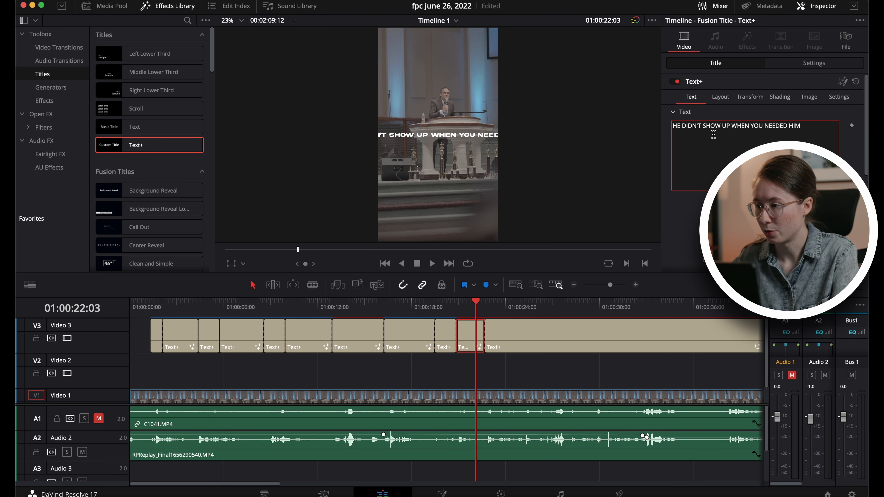
{"action": "key", "text": "Return"}
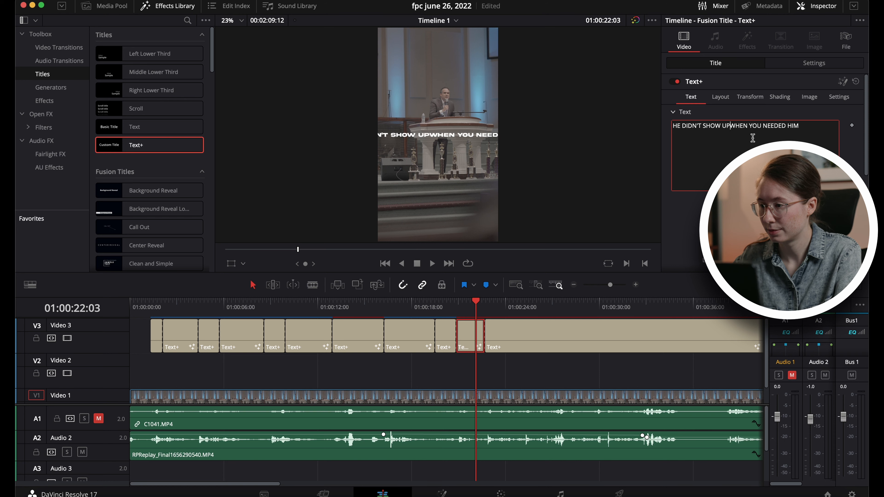
- Play the "HE DIDN'T SHOW UP WHEN YOU NEEDED HIM" caption and the next words, and split the remaining Text+ clip at 01:00:23:13
{"action": "left_click", "coordinate": [462, 306]}
{"action": "key", "text": "space"}
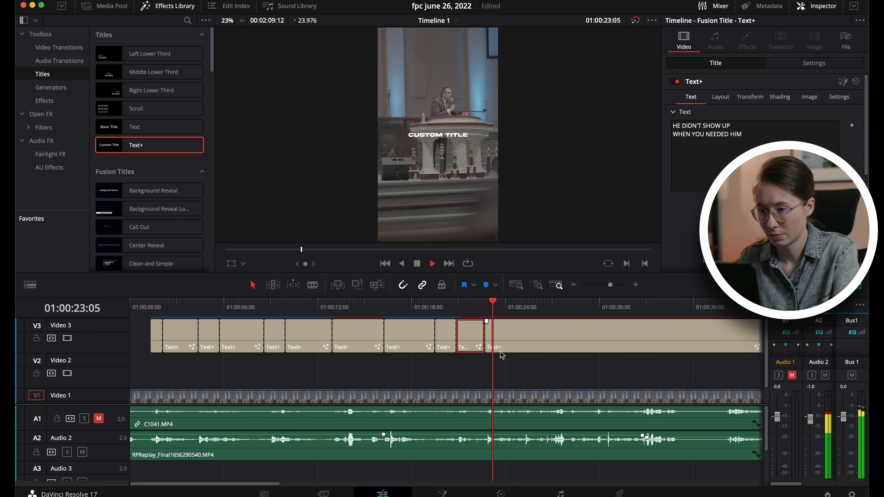
{"action": "left_click", "coordinate": [490, 313]}
{"action": "key", "text": "space"}
{"action": "key", "text": "Left"}
{"action": "key", "text": "Left"}
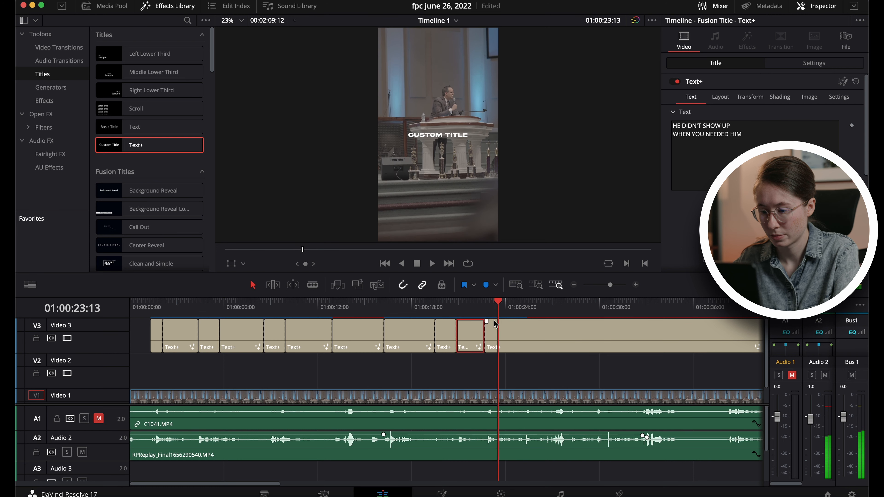
{"action": "key", "text": "b"}
{"action": "left_click", "coordinate": [500, 331]}
{"action": "key", "text": "a"}
- Set the text of the short Text+ clip before the 01:00:23:13 cut to "HE'S NOT ALIVE"
{"action": "key", "text": "Up"}
{"action": "left_click", "coordinate": [491, 324]}
{"action": "left_click_drag", "start_coordinate": [760, 128], "coordinate": [548, 130]}
{"action": "type", "text": "HE'S NOT ALIVE"}
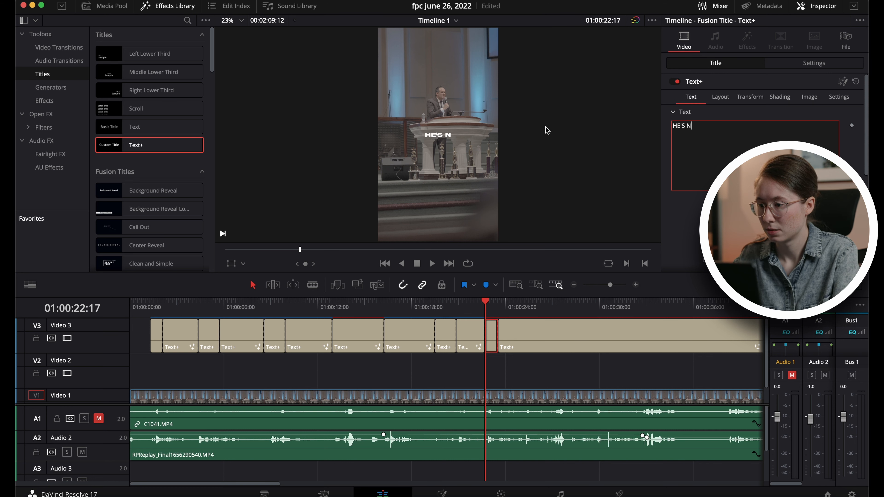
- Play the "HE'S NOT ALIVE" caption and the phrase after it, and split the remaining Text+ clip at 01:00:25:06
{"action": "left_click", "coordinate": [485, 302]}
{"action": "key", "text": "space"}
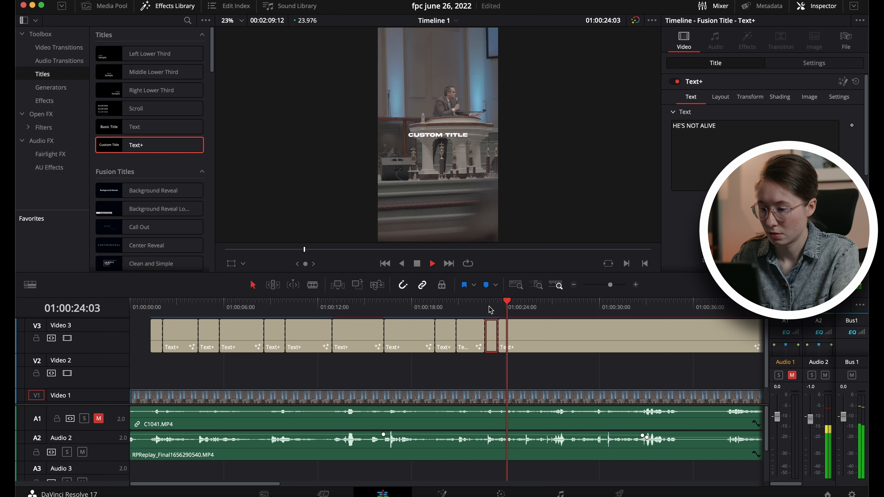
{"action": "key", "text": "space"}
{"action": "key", "text": "b"}
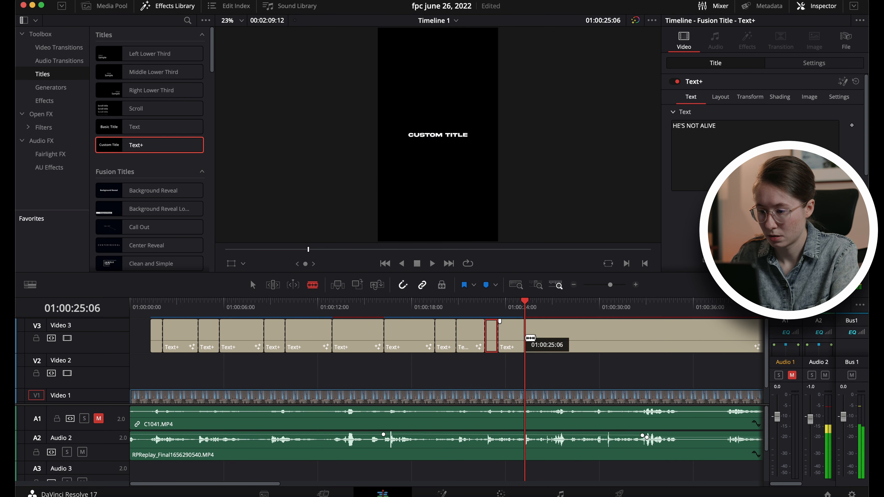
{"action": "left_click", "coordinate": [528, 337]}
{"action": "key", "text": "a"}
- Set the text of the Text+ clip before the 01:00:25:06 cut to "HE SHOULDN'T HAVE" with "LET SO AND SO DIE" on a second line
{"action": "left_click", "coordinate": [509, 310]}
{"action": "left_click", "coordinate": [513, 326]}
{"action": "left_click_drag", "start_coordinate": [704, 135], "coordinate": [543, 110]}
{"action": "type", "text": "H"}
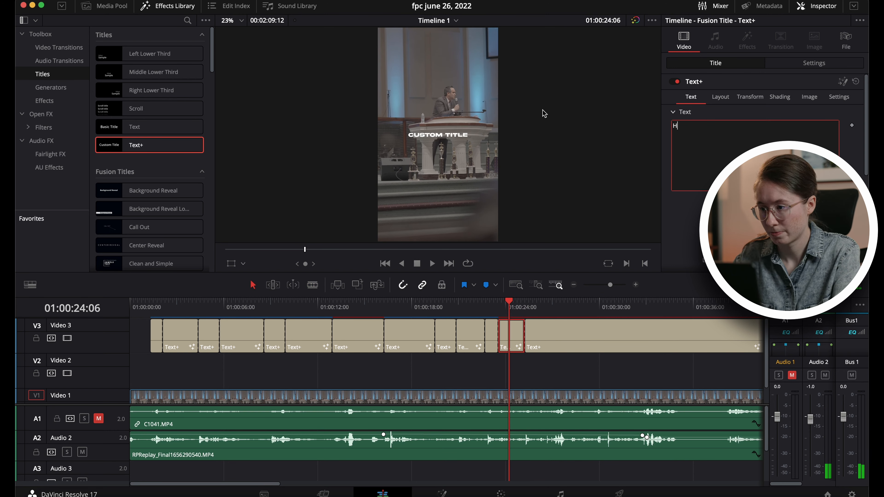
{"action": "type", "text": "E SHOULD"}
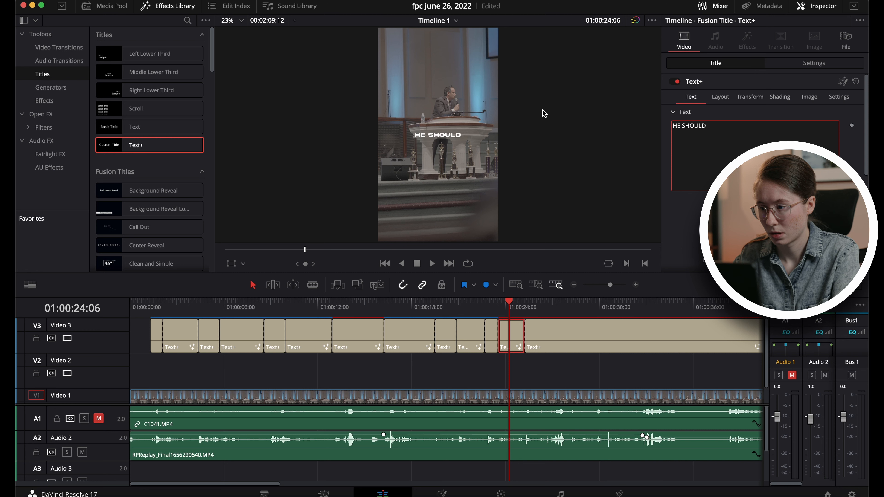
{"action": "type", "text": "N'T HAVE"}
{"action": "key", "text": "Return"}
{"action": "type", "text": "LET SO"}
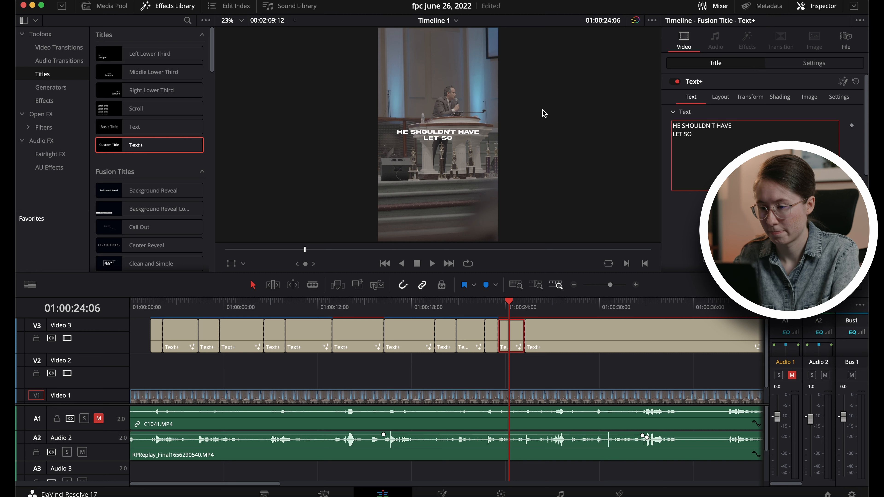
{"action": "type", "text": " AND SO DIE"}
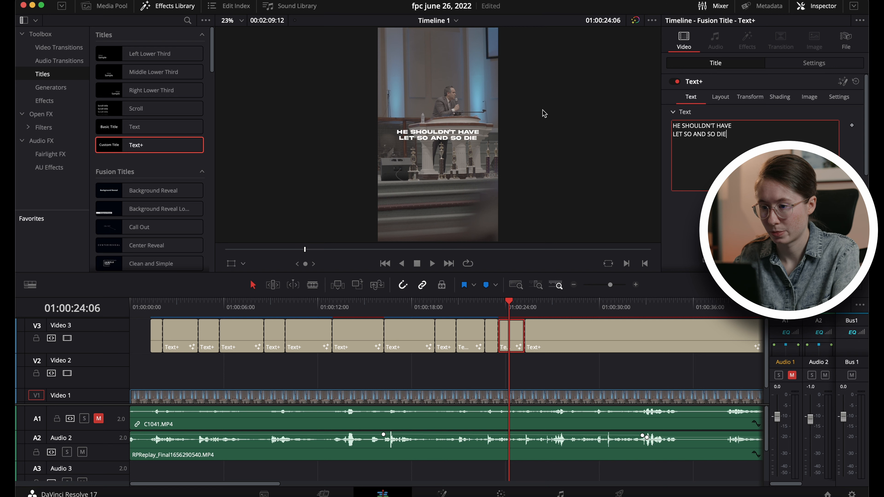
- Hyphenate the caption's second line so that it reads "LET SO-AND-SO DIE"
{"action": "left_click", "coordinate": [498, 304]}
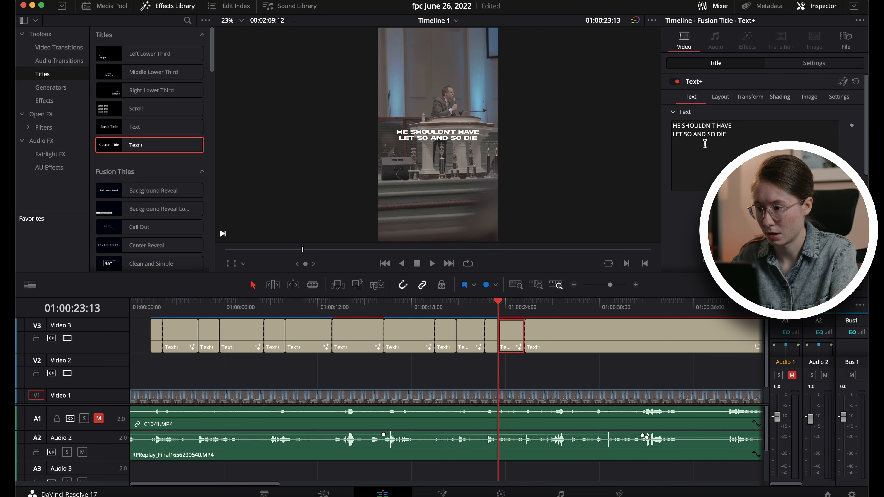
{"action": "left_click", "coordinate": [706, 135]}
{"action": "key", "text": "Delete"}
{"action": "type", "text": "-AND"}
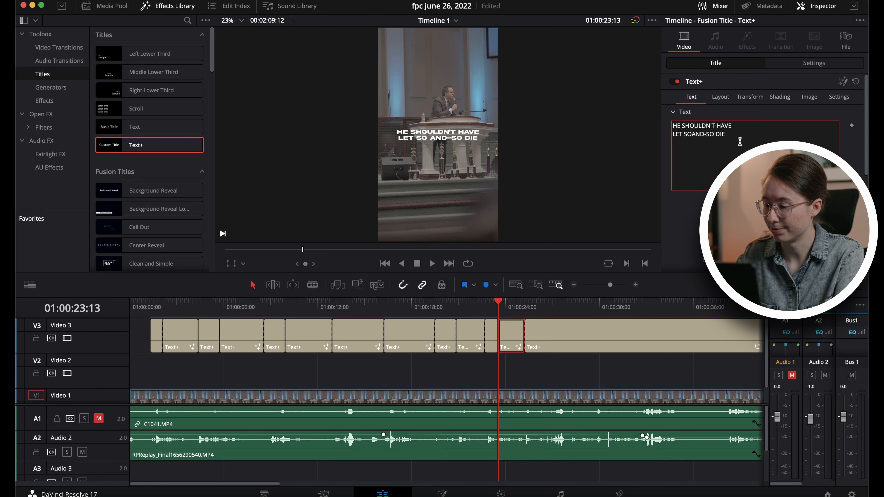
{"action": "type", "text": "-"}
- Play from the "HE'S NOT ALIVE" caption through the next uncaptioned phrase, and split the remaining Text+ clip where it ends
{"action": "left_click", "coordinate": [491, 306]}
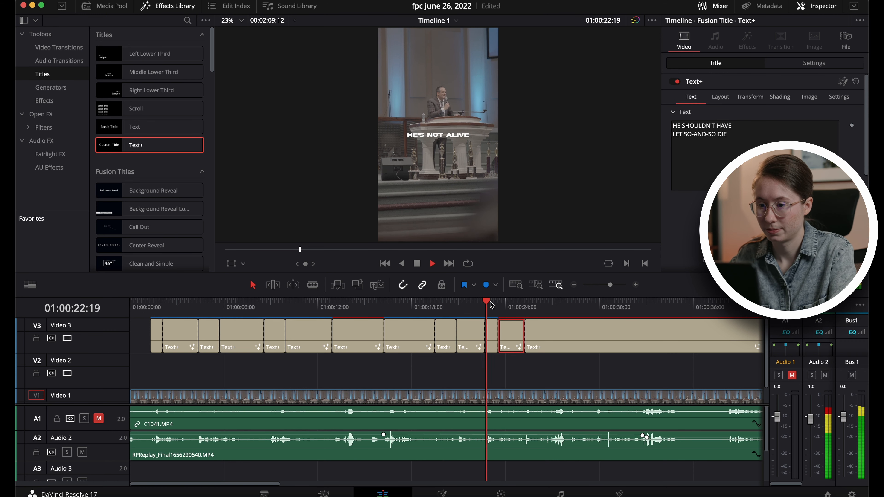
{"action": "key", "text": "space"}
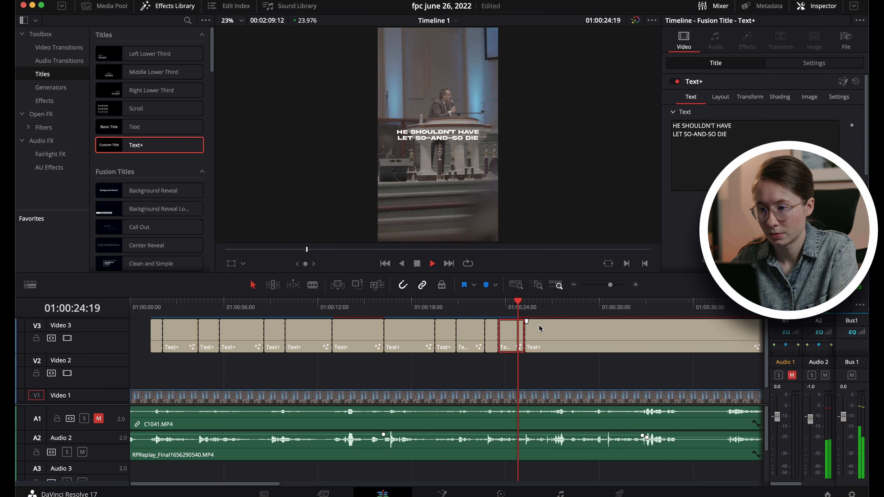
{"action": "key", "text": "space"}
{"action": "key", "text": "b"}
{"action": "left_click", "coordinate": [557, 343]}
{"action": "key", "text": "a"}
- Set the text of the Text+ clip after the "SO-AND-SO" caption to "HE SHOULDN'T HAVE" with "LET THAT MARRIAGE" on a second line
{"action": "left_click", "coordinate": [537, 301]}
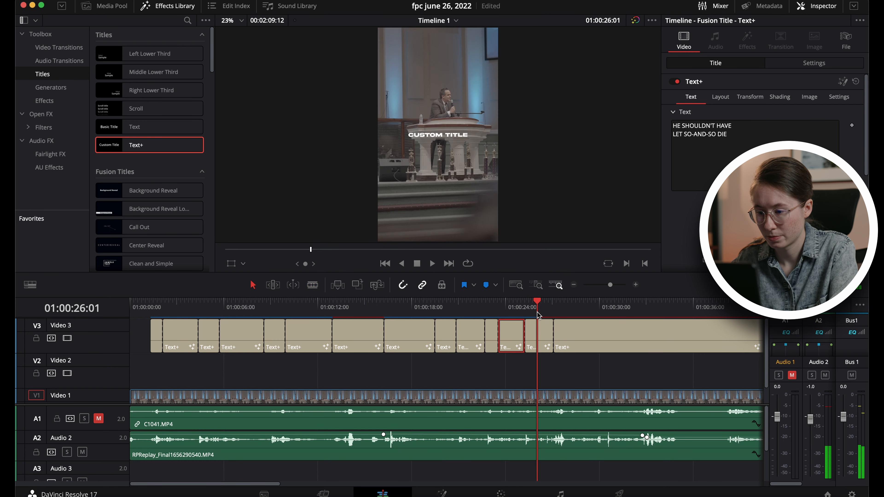
{"action": "left_click", "coordinate": [537, 326]}
{"action": "left_click_drag", "start_coordinate": [733, 136], "coordinate": [566, 115]}
{"action": "type", "text": "HE SHOU"}
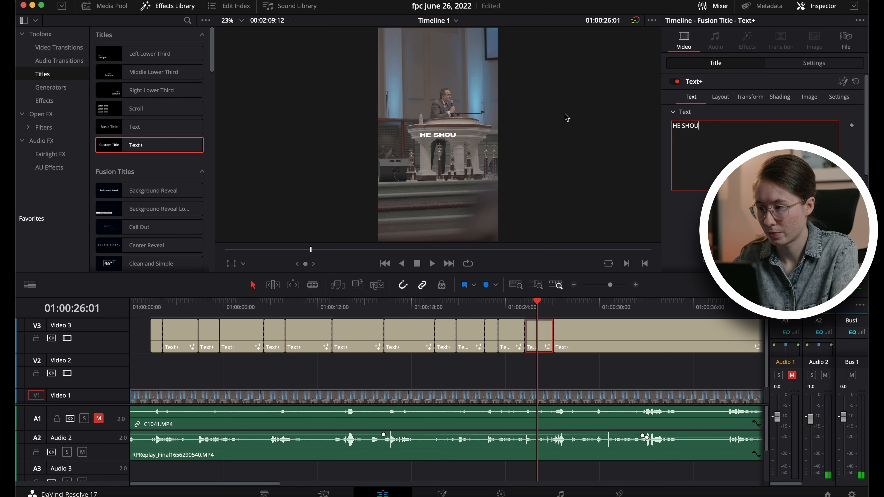
{"action": "type", "text": "LDN'T HAVE"}
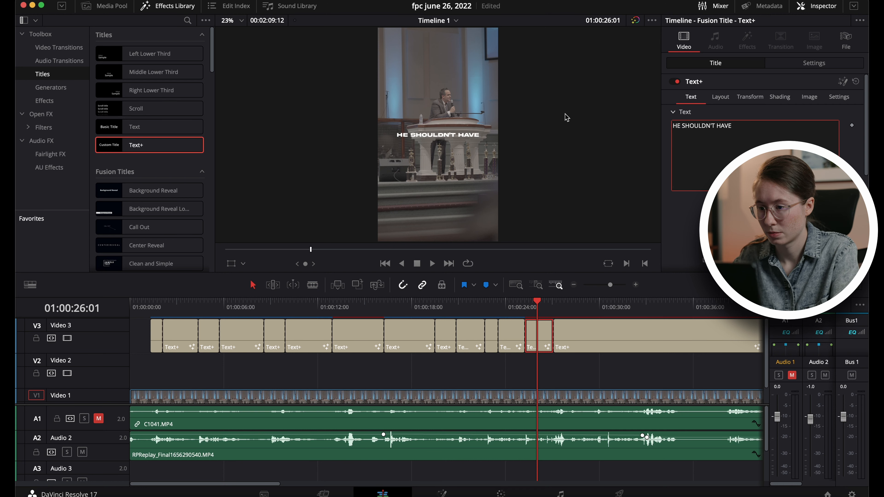
{"action": "key", "text": "Return"}
{"action": "type", "text": "LET THA"}
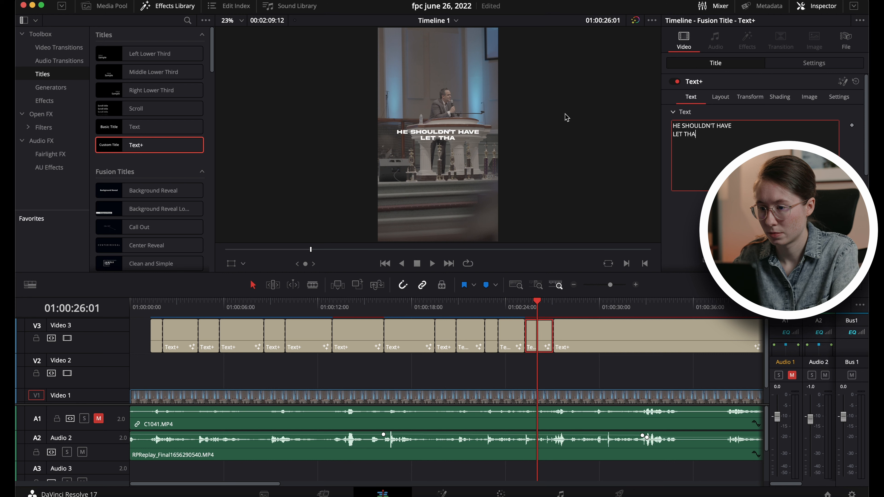
{"action": "type", "text": "T MARRIAG"}
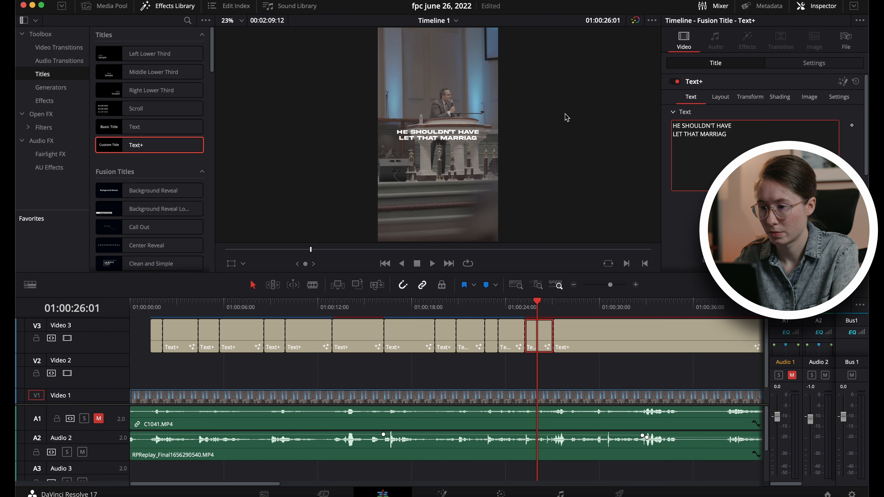
{"action": "type", "text": "E"}
- Play the "HE SHOULDN'T HAVE LET THAT MARRIAGE" caption and split its clip at 01:00:26:08
{"action": "left_click", "coordinate": [528, 307]}
{"action": "key", "text": "space"}
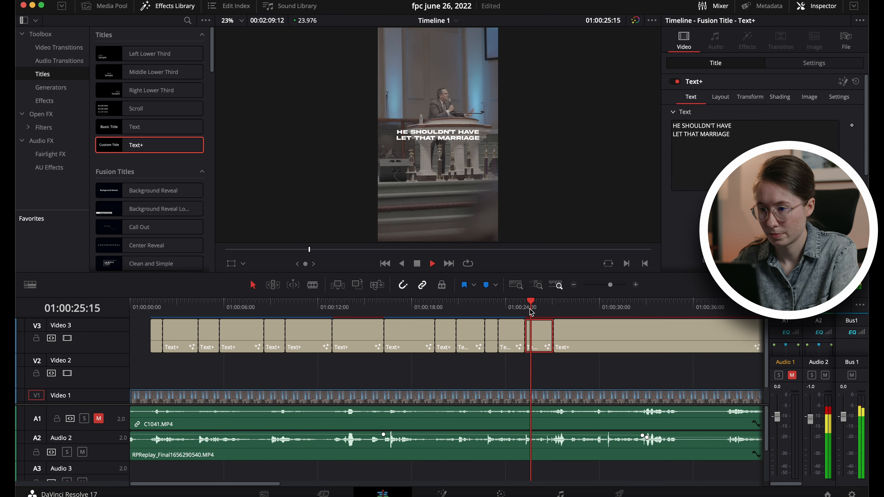
{"action": "left_click", "coordinate": [530, 307]}
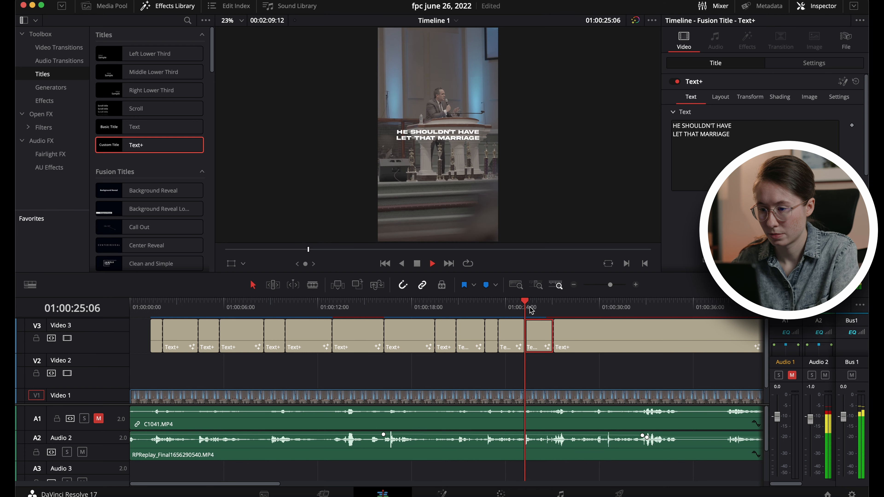
{"action": "key", "text": "space"}
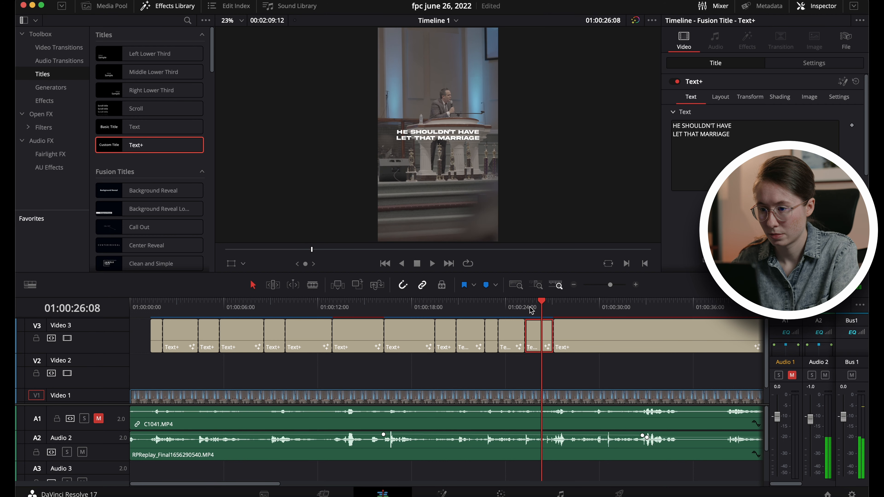
{"action": "key", "text": "ctrl+b"}
- Set the text of the short Text+ clip after the 01:00:26:08 cut to "FALL APART"
{"action": "left_click_drag", "start_coordinate": [760, 148], "coordinate": [617, 97]}
{"action": "type", "text": "FALL"}
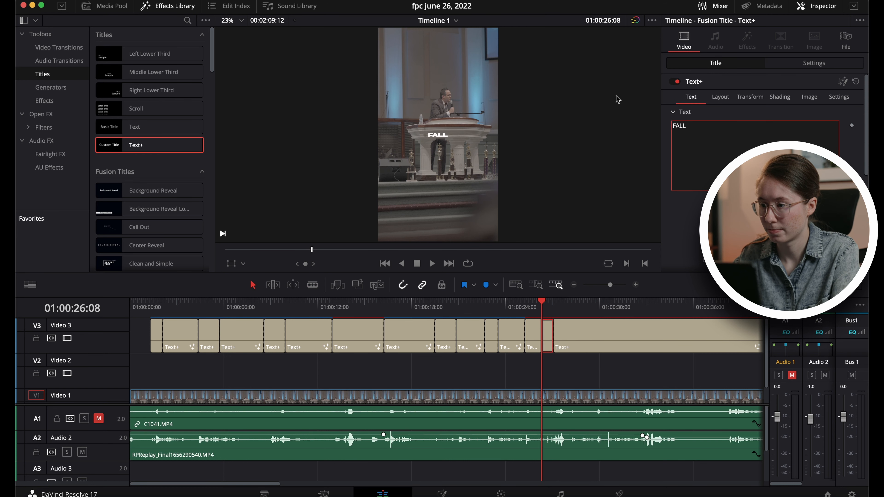
{"action": "type", "text": " APART"}
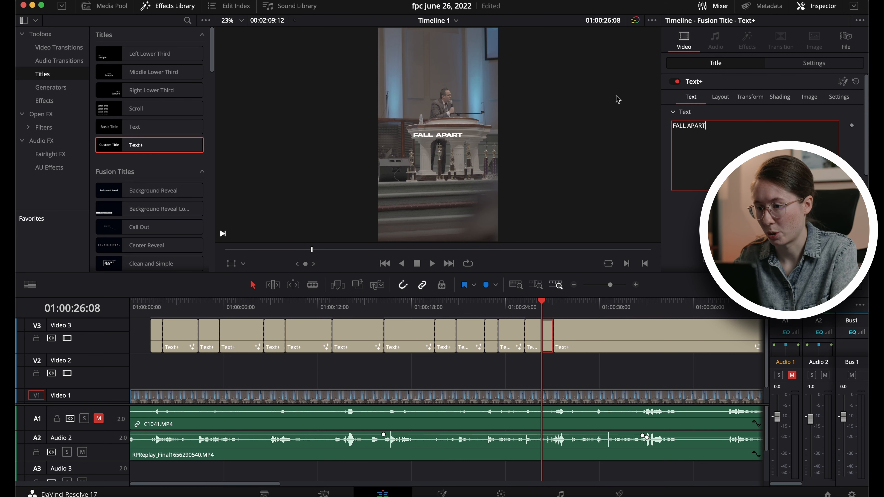
- Play from before the "FALL APART" caption through the next phrase, and split the remaining Text+ clip at 01:00:28:17
{"action": "left_click", "coordinate": [529, 304]}
{"action": "key", "text": "space"}
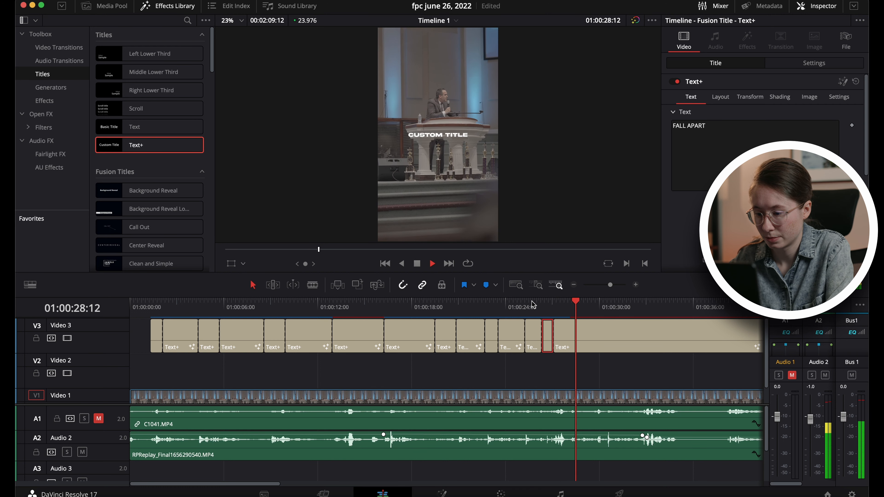
{"action": "key", "text": "space"}
{"action": "key", "text": "b"}
{"action": "left_click", "coordinate": [579, 334]}
{"action": "key", "text": "a"}
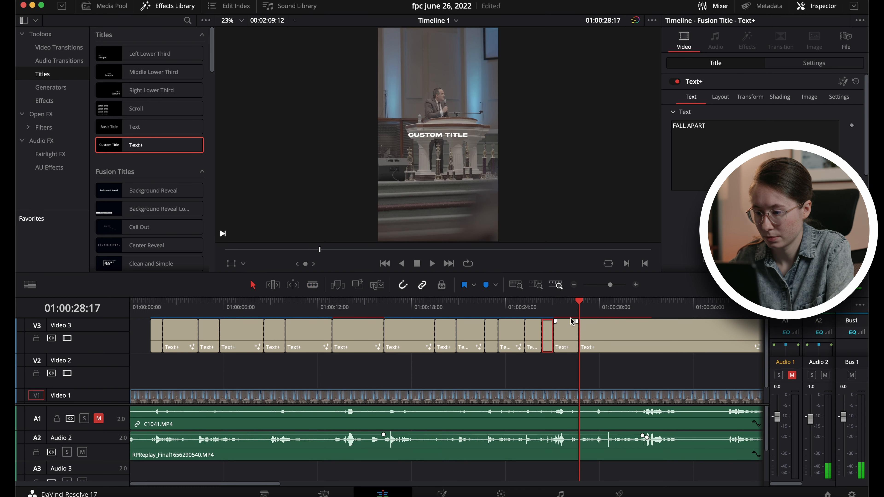
- Set the text of the Text+ clip after "FALL APART" to "HE SHOULD HAVE" with "SAVED YOUR MINISTRY" on a second line
{"action": "left_click", "coordinate": [567, 304]}
{"action": "left_click", "coordinate": [568, 330]}
{"action": "left_click", "coordinate": [739, 134]}
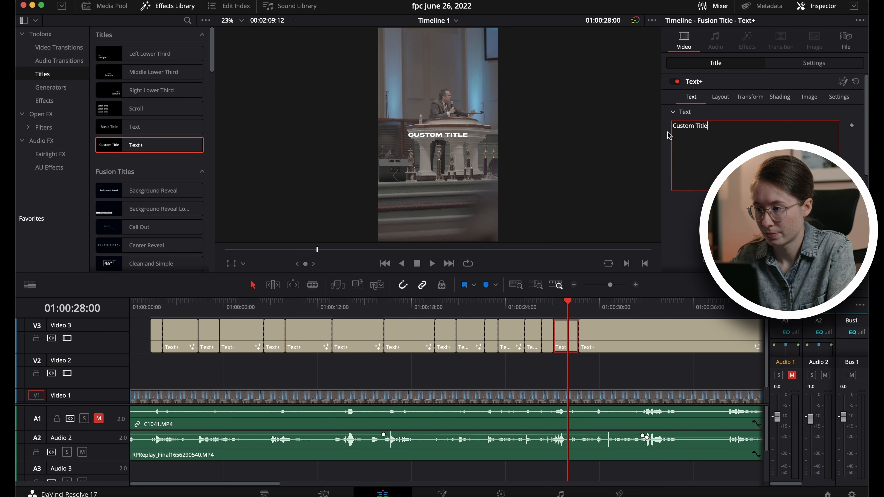
{"action": "type", "text": "HE "}
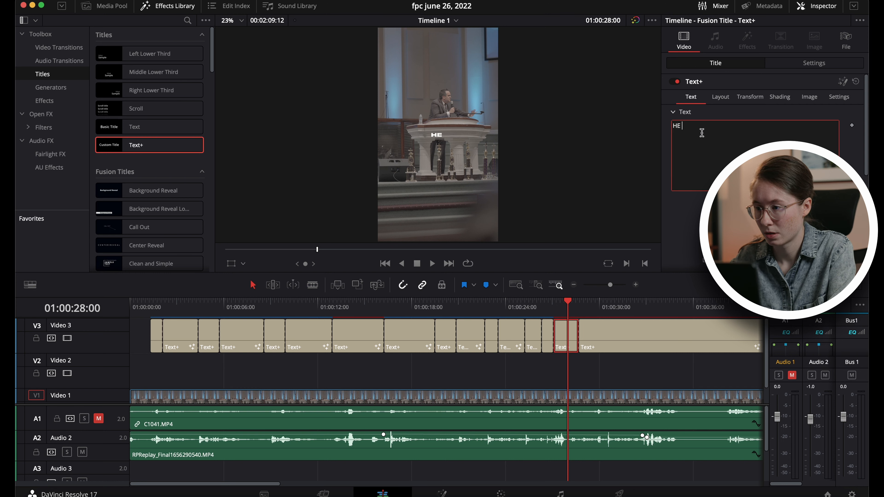
{"action": "type", "text": "SHOULD HAVE"}
{"action": "key", "text": "Return"}
{"action": "type", "text": "S"}
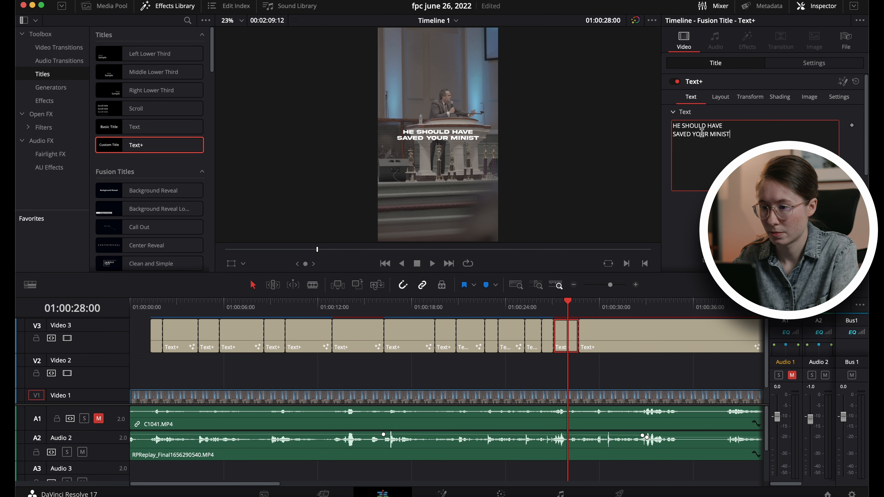
- Play from the "HE SHOULD HAVE SAVED YOUR MINISTRY" caption through the next phrase, and split the remaining Text+ clip at 01:00:29:20
{"action": "left_click", "coordinate": [555, 308]}
{"action": "key", "text": "space"}
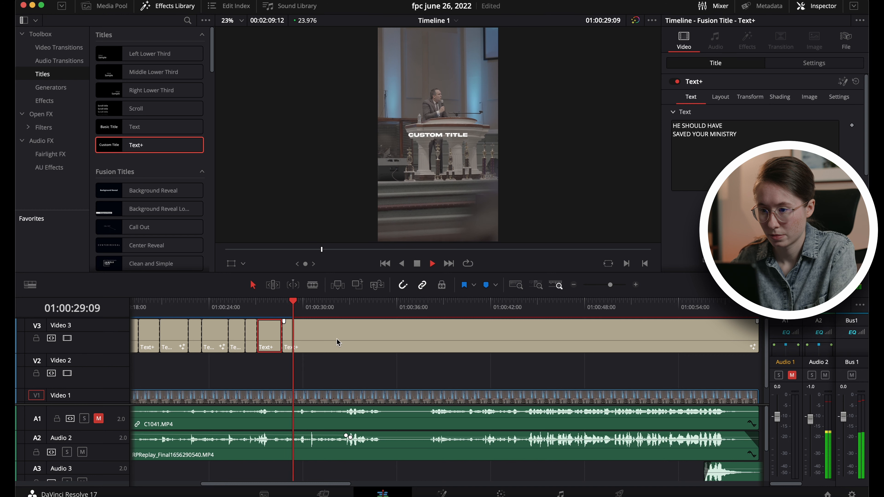
{"action": "key", "text": "space"}
{"action": "key", "text": "super+b"}
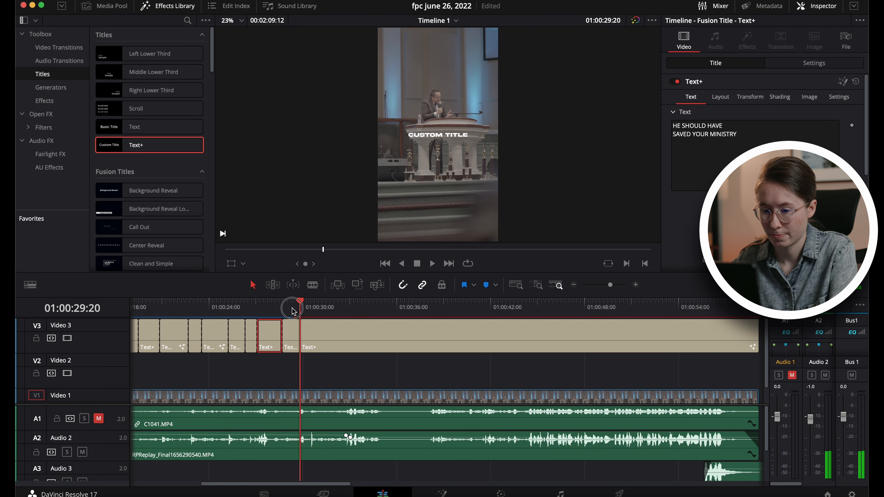
- Set the text of the short Text+ clip between 01:00:28:17 and 01:00:29:20 to "AND HERE YOU ARE"
{"action": "key", "text": "Up"}
{"action": "left_click", "coordinate": [292, 330]}
{"action": "left_click", "coordinate": [704, 139]}
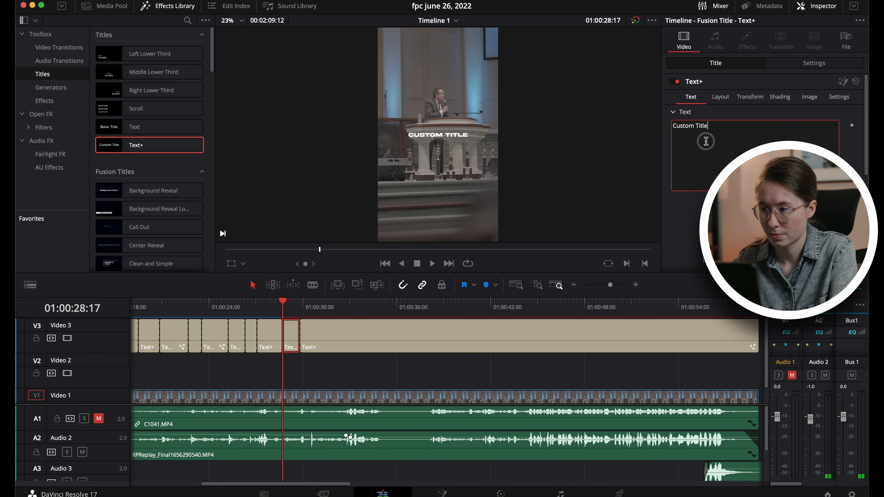
{"action": "key", "text": "super+a"}
{"action": "type", "text": "A"}
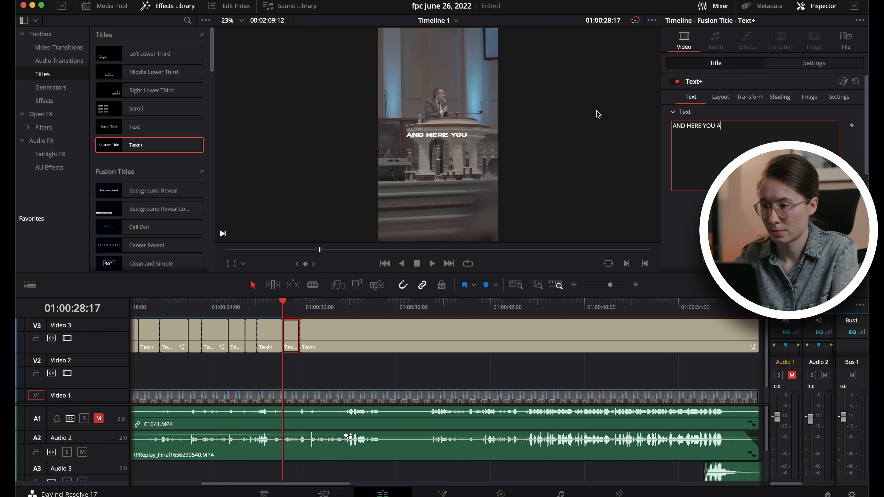
- Play the "AND HERE YOU ARE" caption and the phrase after it, and split the remaining Text+ clip at 01:00:30:21
{"action": "key", "text": "space"}
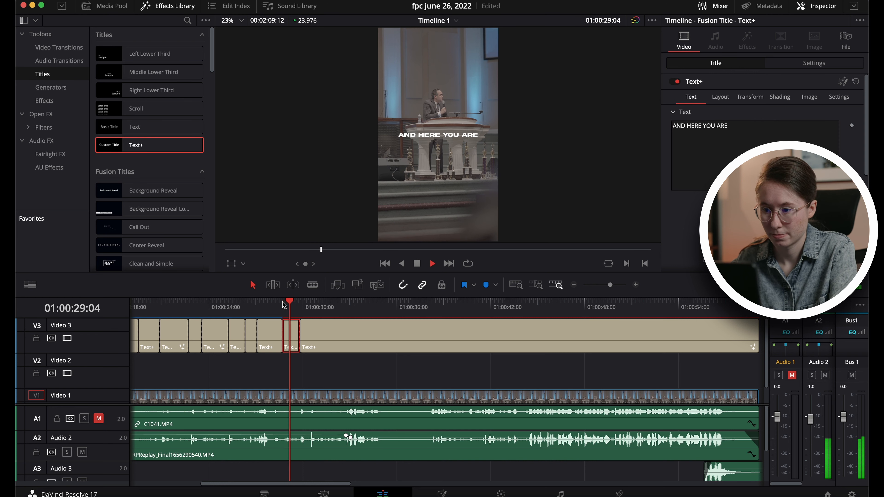
{"action": "key", "text": "space"}
{"action": "left_click", "coordinate": [302, 305]}
{"action": "key", "text": "space"}
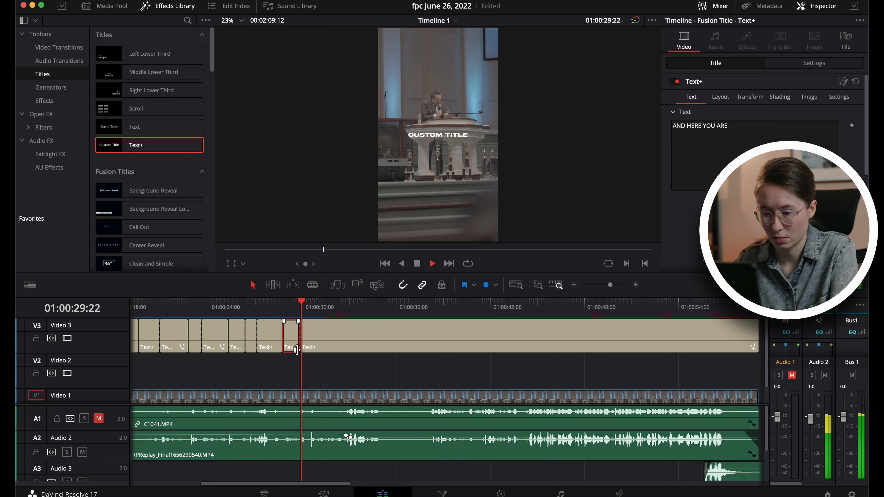
{"action": "key", "text": "super+b"}
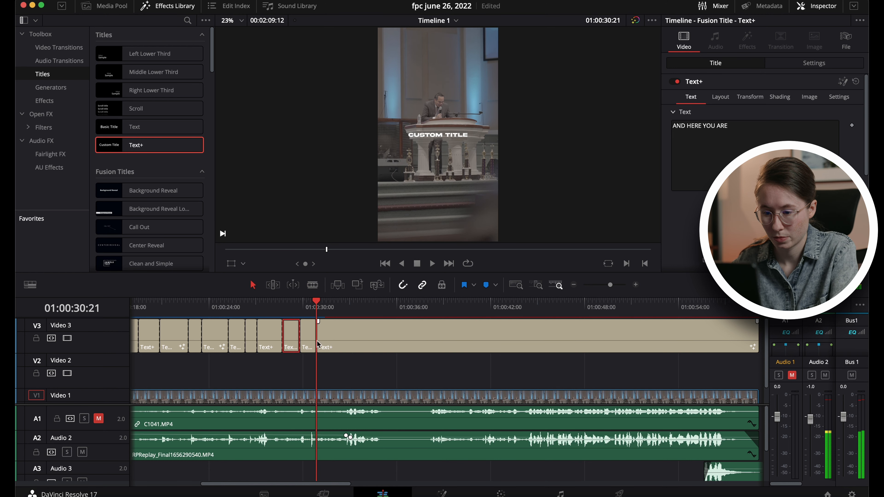
- Set the text of the Text+ clip after "AND HERE YOU ARE" to "SOAKING IN YOUR" with "PAIN" on a second line
{"action": "key", "text": "Up"}
{"action": "left_click", "coordinate": [307, 322]}
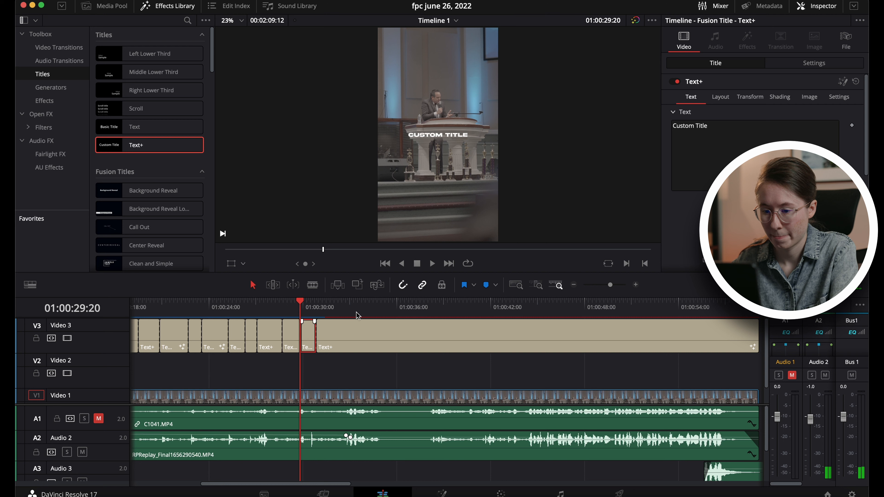
{"action": "left_click", "coordinate": [727, 145]}
{"action": "key", "text": "super+a"}
{"action": "type", "text": "S"}
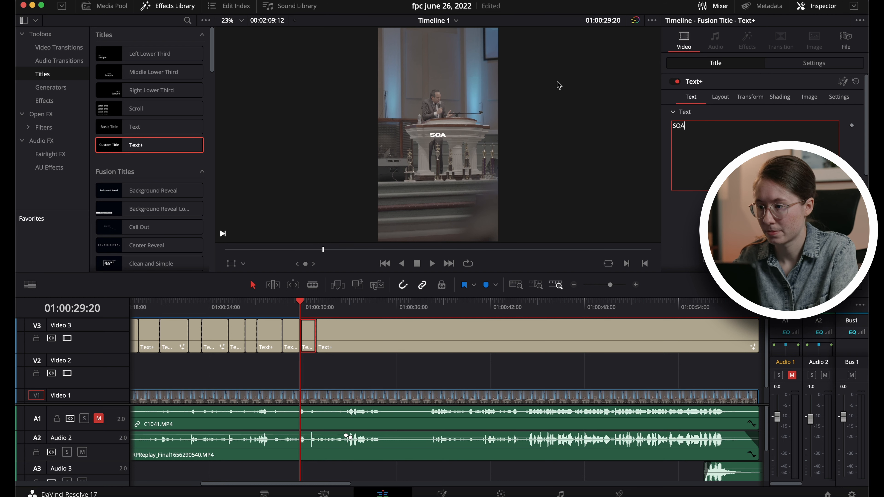
{"action": "type", "text": "OAKING IN YOUR"}
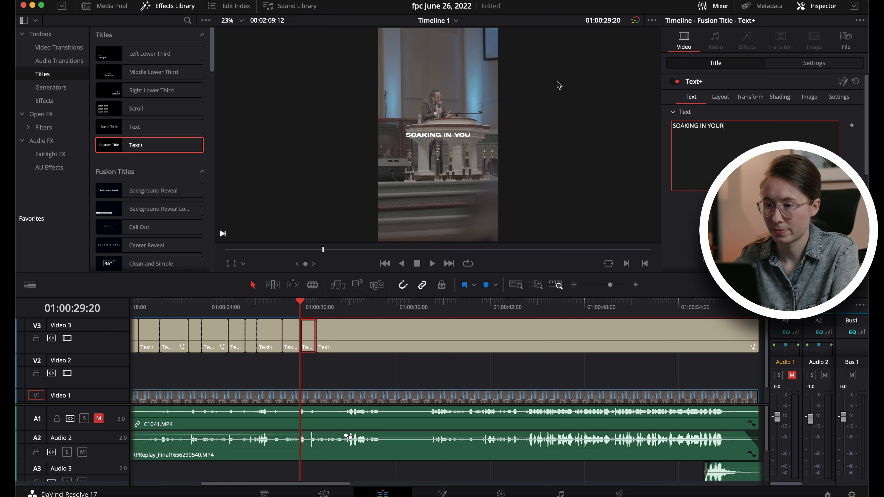
{"action": "key", "text": "Return"}
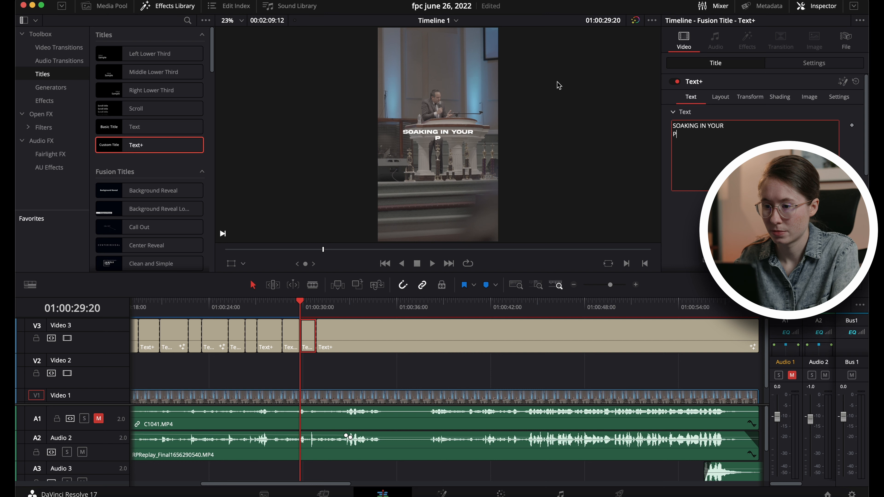
- Play the timeline from the start of the "SOAKING IN YOUR PAIN" caption
{"action": "left_click", "coordinate": [301, 302]}
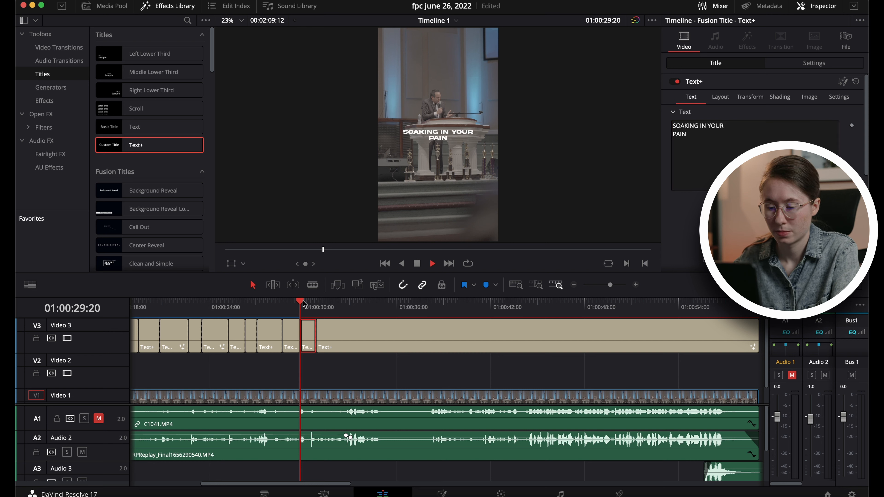
- Play the sermon clip on and split the long Text+ title on Video 3 at 01:00:32:18
{"action": "key", "text": "space"}
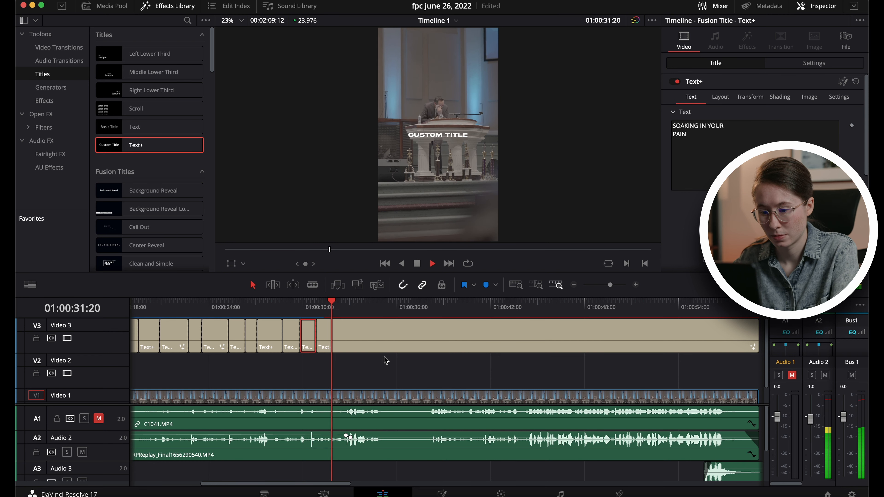
{"action": "key", "text": "space"}
{"action": "key", "text": "b"}
{"action": "left_click", "coordinate": [351, 346]}
{"action": "key", "text": "a"}
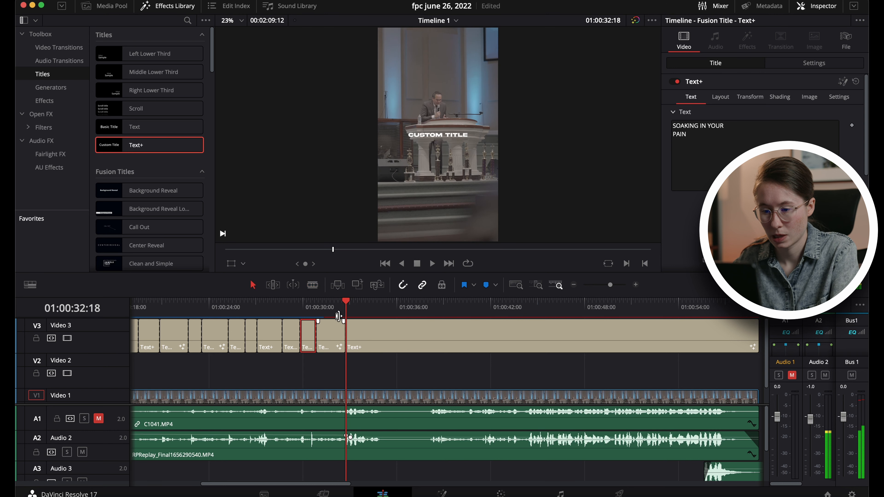
- Set the text of the title segment ending at 01:00:32:18 to "GETTING READY TO" and "WALK OUT ON GOD" on two lines
{"action": "left_click", "coordinate": [329, 304]}
{"action": "left_click", "coordinate": [330, 333]}
{"action": "left_click_drag", "start_coordinate": [723, 133], "coordinate": [594, 119]}
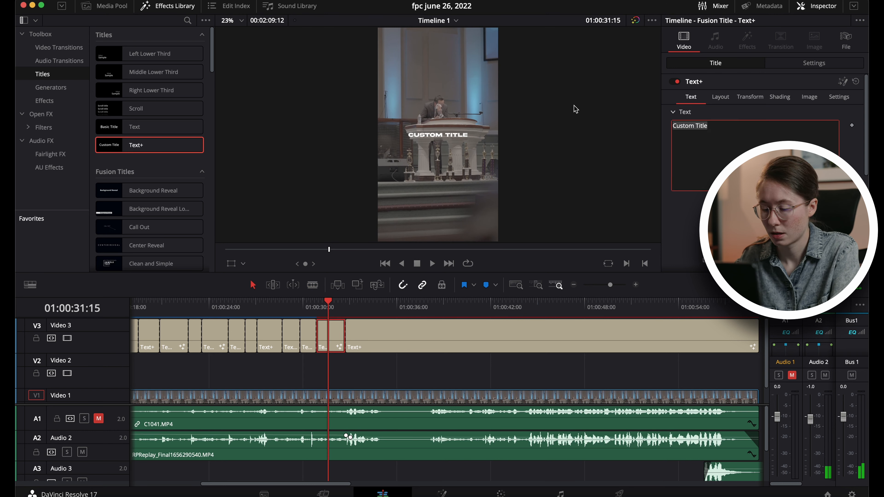
{"action": "type", "text": "GETTING READ"}
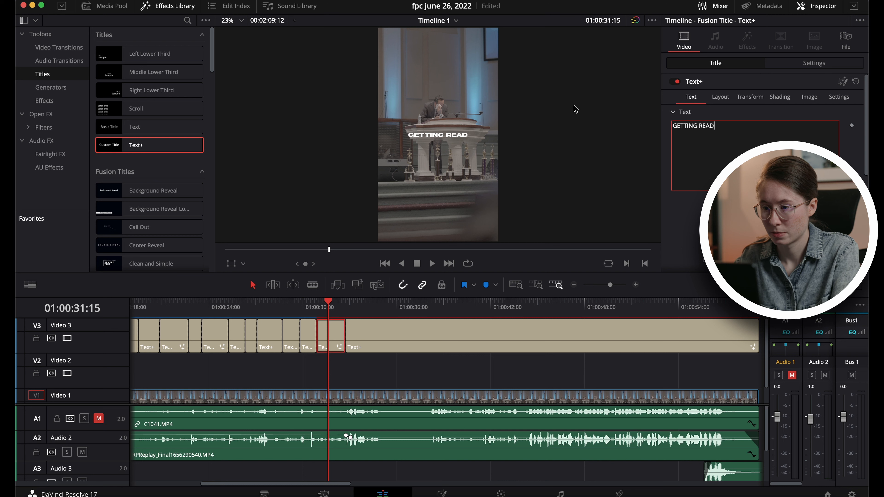
{"action": "type", "text": "Y"}
{"action": "key", "text": "Return"}
{"action": "type", "text": "TO WALK "}
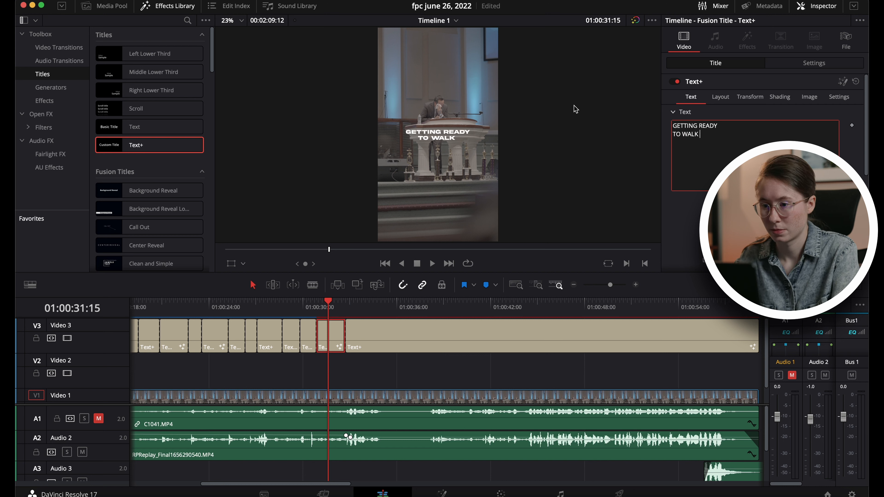
{"action": "type", "text": "OUT ON GOD"}
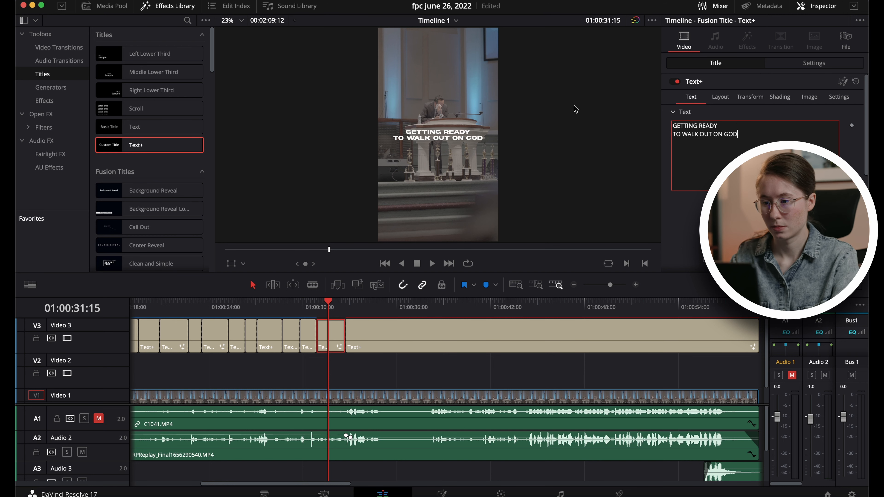
{"action": "key", "text": "BackSpace"}
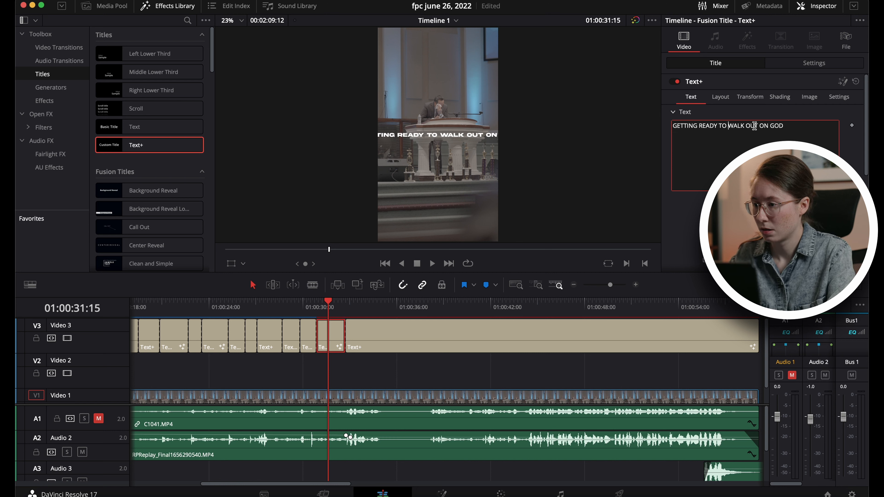
{"action": "key", "text": "Return"}
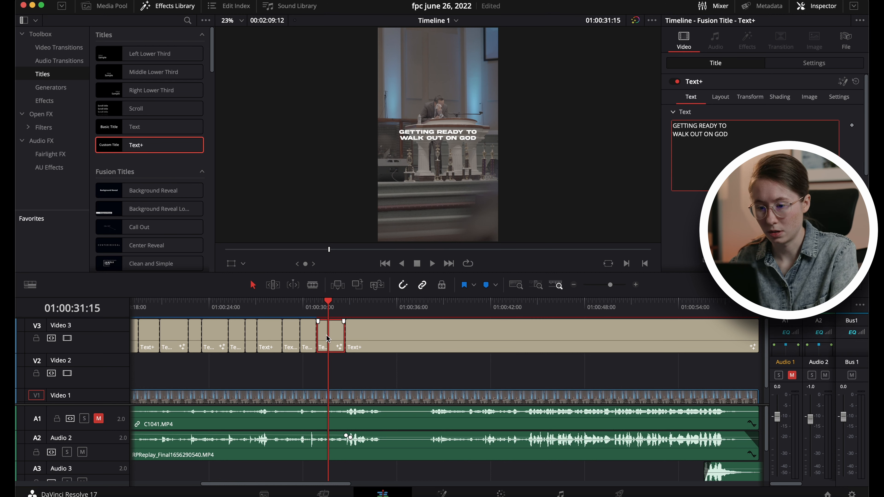
- Replay the new caption against the speech and split the remaining Text+ title at 01:00:32:23
{"action": "left_click", "coordinate": [325, 304]}
{"action": "key", "text": "space"}
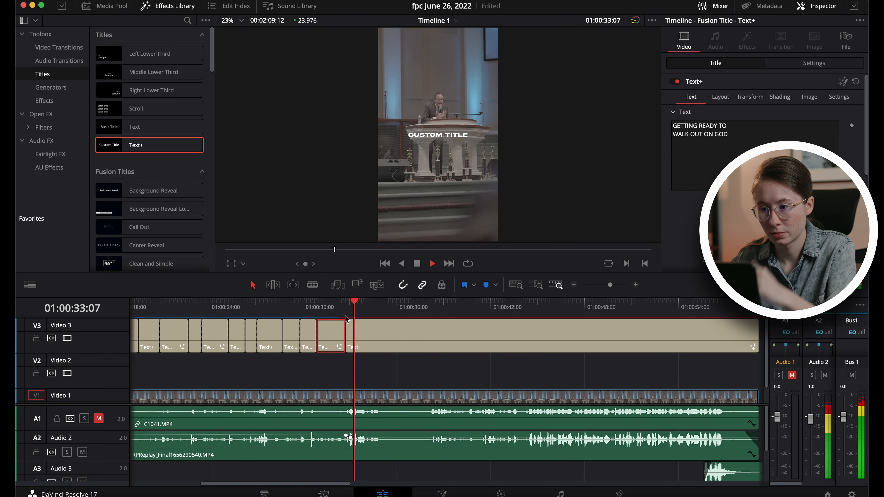
{"action": "left_click", "coordinate": [335, 307]}
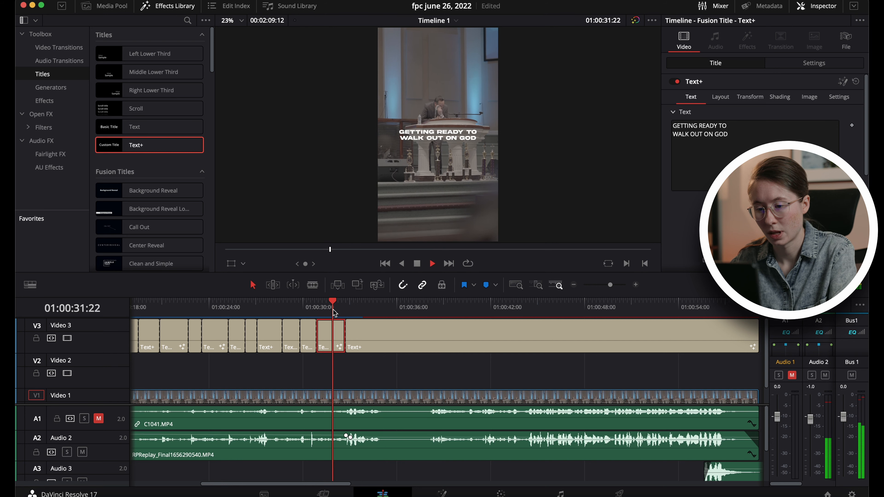
{"action": "key", "text": "space"}
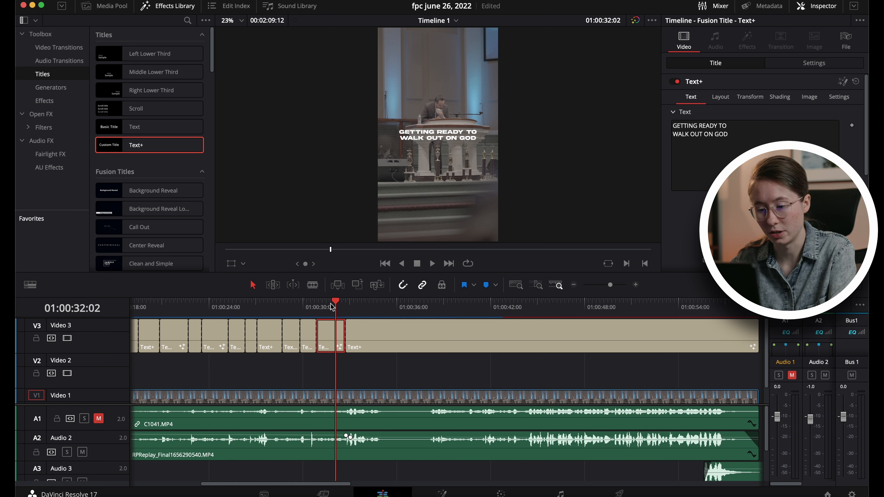
{"action": "left_click", "coordinate": [315, 306]}
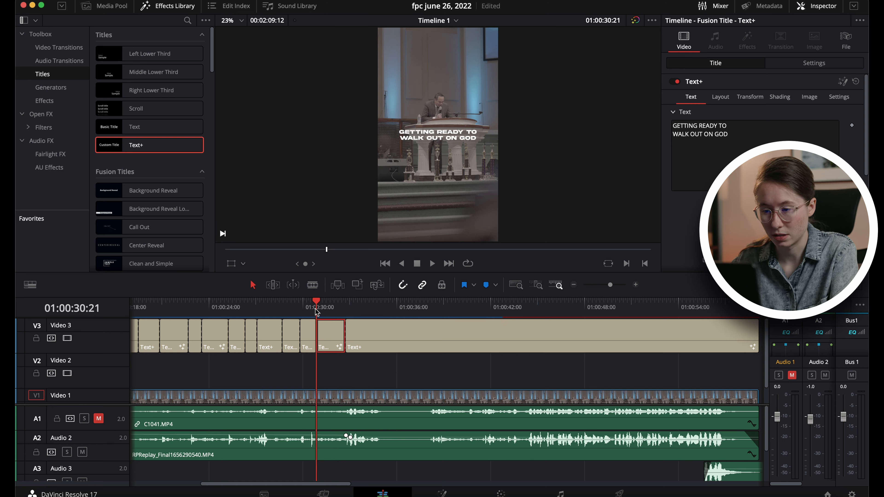
{"action": "key", "text": "space"}
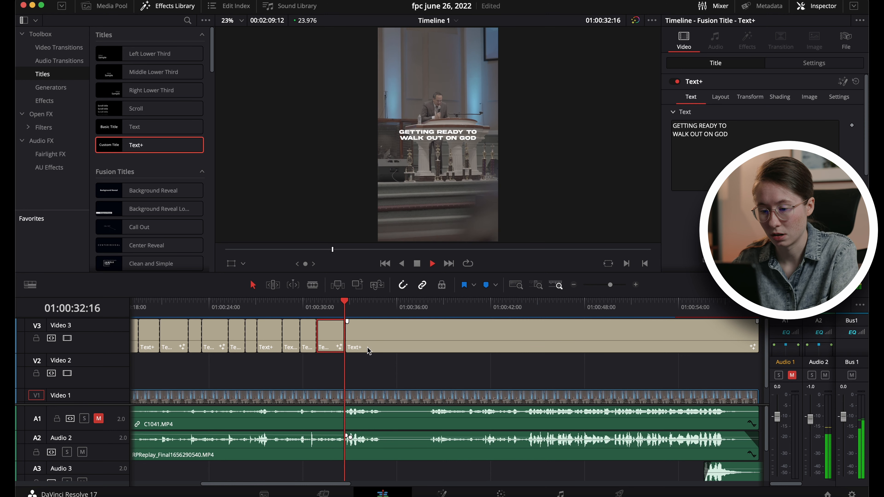
{"action": "key", "text": "space"}
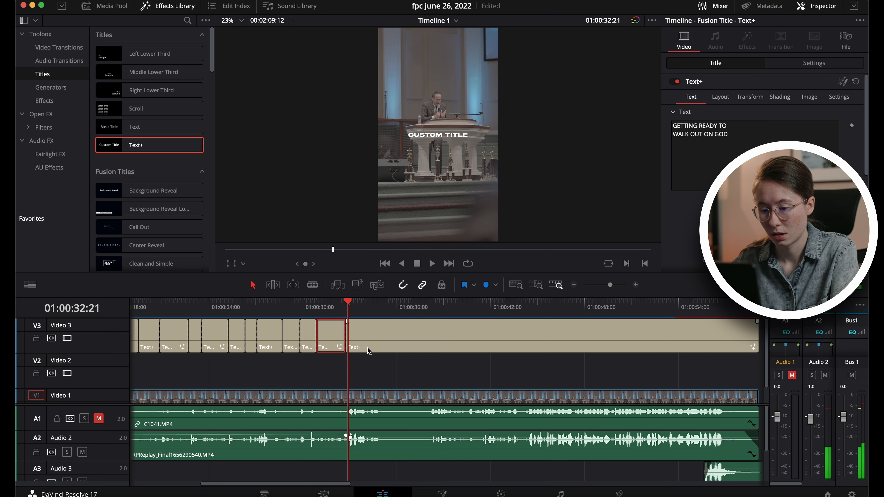
{"action": "key", "text": "Right"}
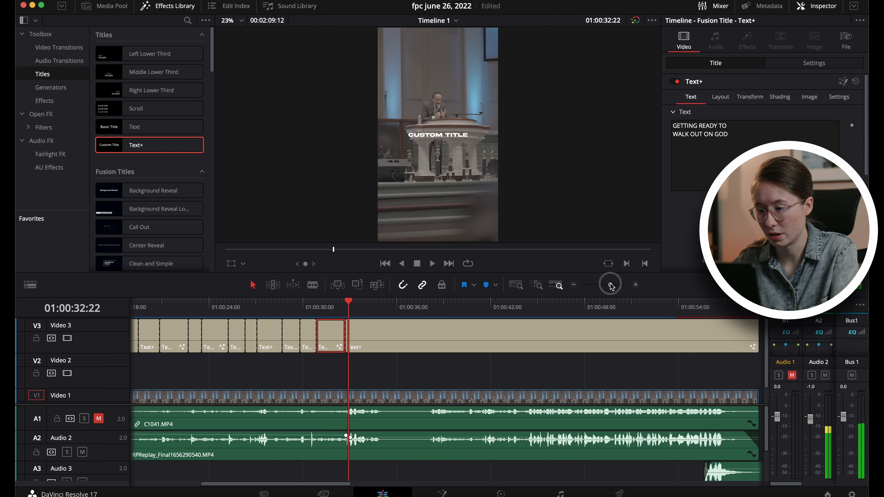
{"action": "left_click_drag", "start_coordinate": [610, 285], "coordinate": [618, 285]}
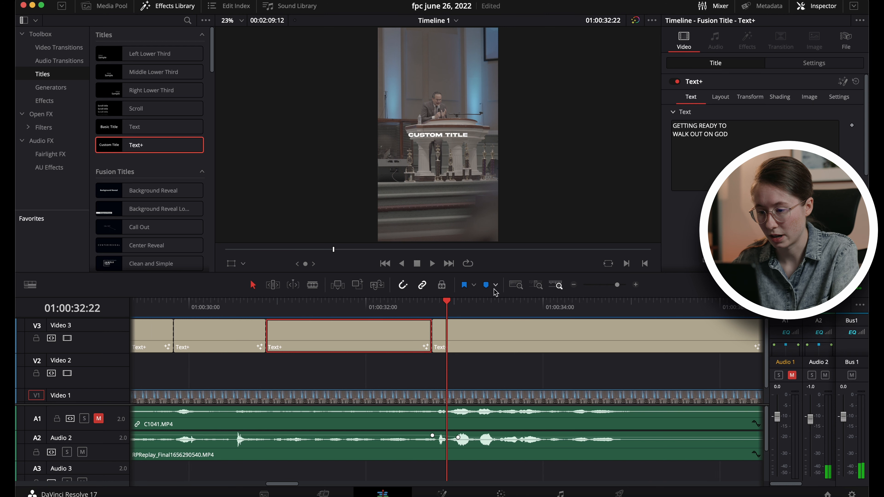
{"action": "mouse_move", "coordinate": [444, 303]}
{"action": "left_mouse_down"}
{"action": "mouse_move", "coordinate": [434, 304]}
{"action": "mouse_move", "coordinate": [451, 309]}
{"action": "left_mouse_up"}
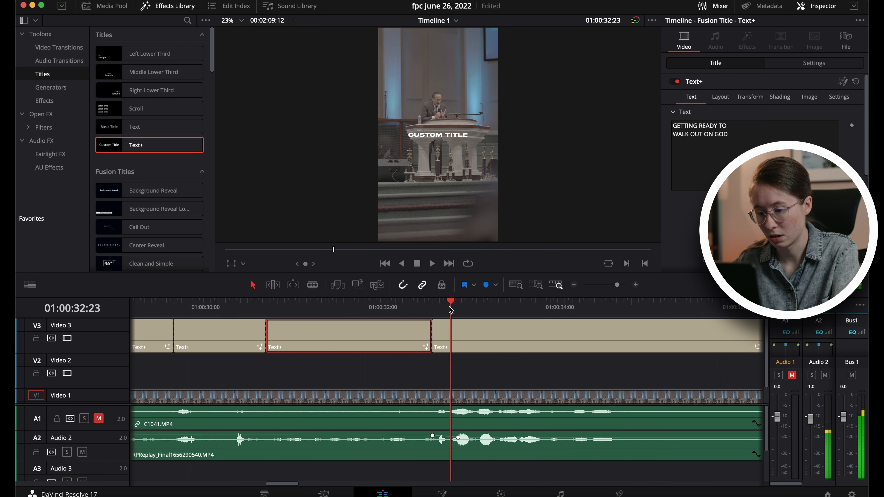
{"action": "key", "text": "super+b"}
- Replace the text of the short title segment starting at 01:00:32:18 with "BUT"
{"action": "key", "text": "Up"}
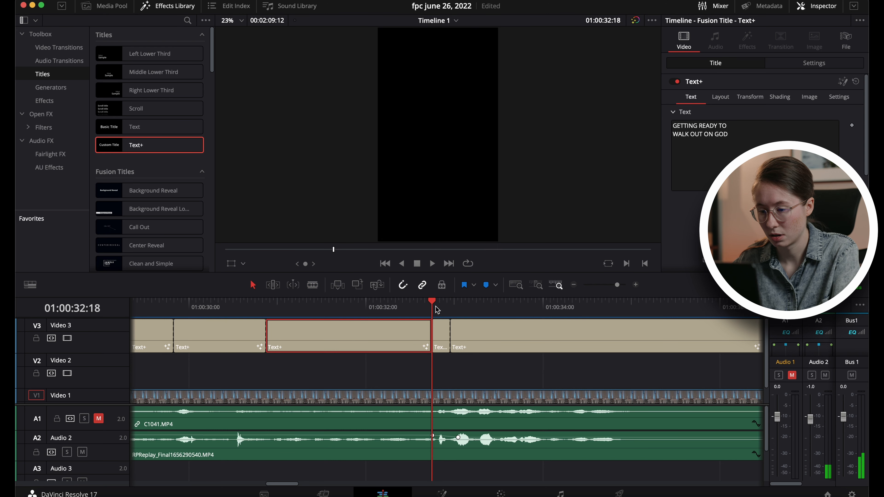
{"action": "left_click", "coordinate": [441, 335]}
{"action": "left_click", "coordinate": [718, 121]}
{"action": "key", "text": "super+a"}
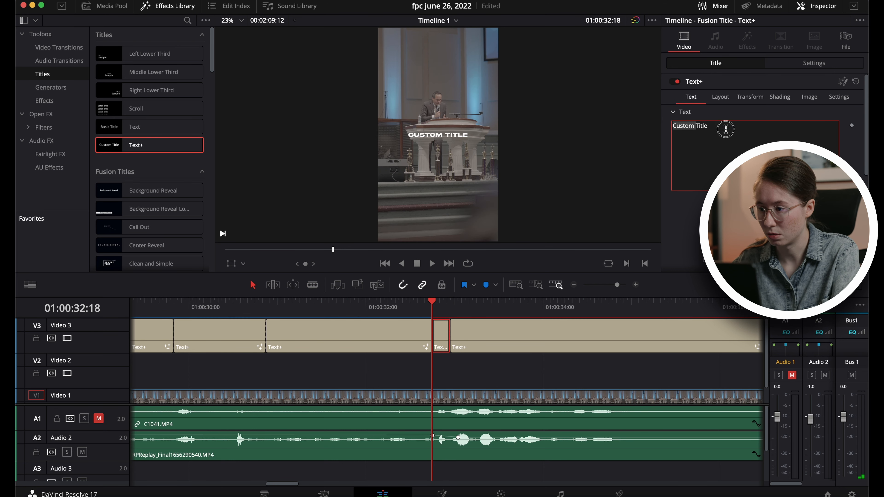
{"action": "type", "text": "BUT"}
- Listen for the next spoken word and split the remaining Text+ title at 01:00:33:05
{"action": "left_click_drag", "start_coordinate": [435, 314], "coordinate": [446, 312]}
{"action": "key", "text": "space"}
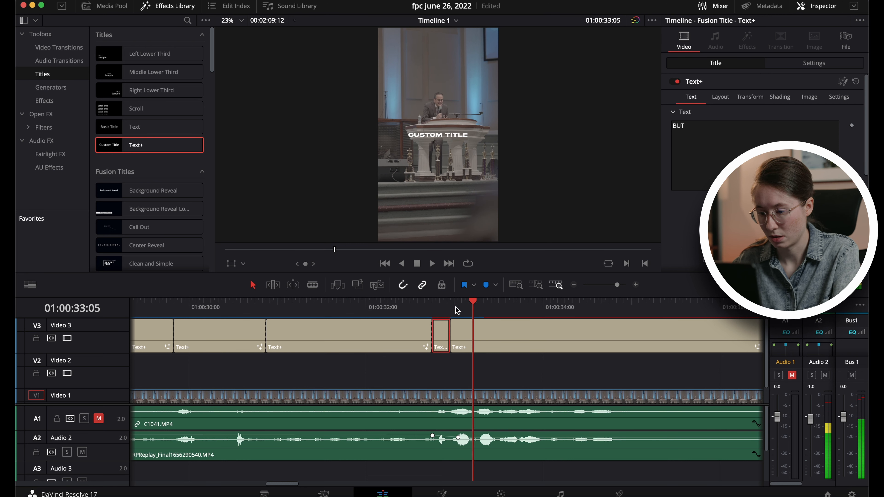
{"action": "key", "text": "Left"}
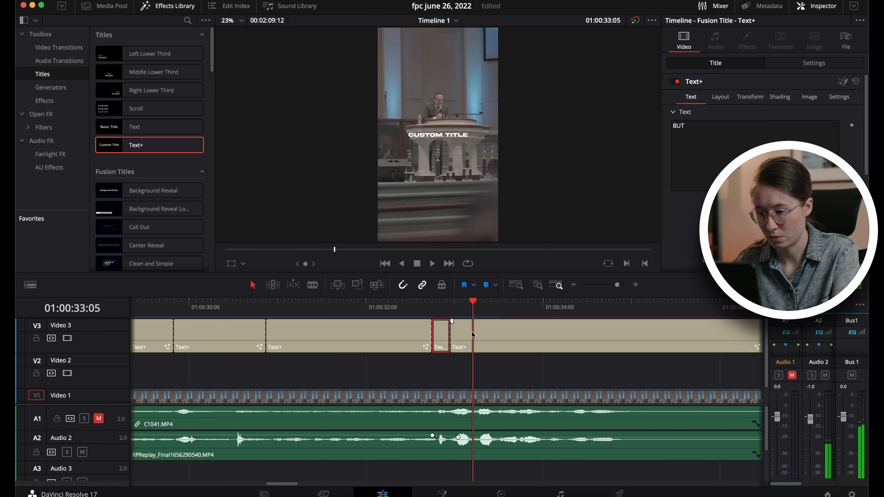
{"action": "key", "text": "super+b"}
- Replace the placeholder text of the title segment after "BUT" with "LET"
{"action": "left_click", "coordinate": [462, 322]}
{"action": "left_click", "coordinate": [460, 311]}
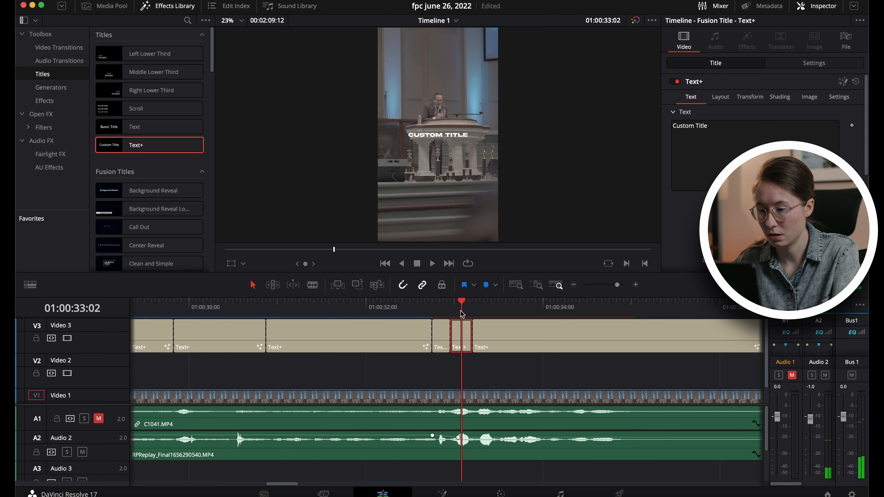
{"action": "left_click", "coordinate": [727, 159]}
{"action": "key", "text": "BackSpace"}
{"action": "key", "text": "BackSpace"}
{"action": "key", "text": "BackSpace"}
{"action": "key", "text": "BackSpace"}
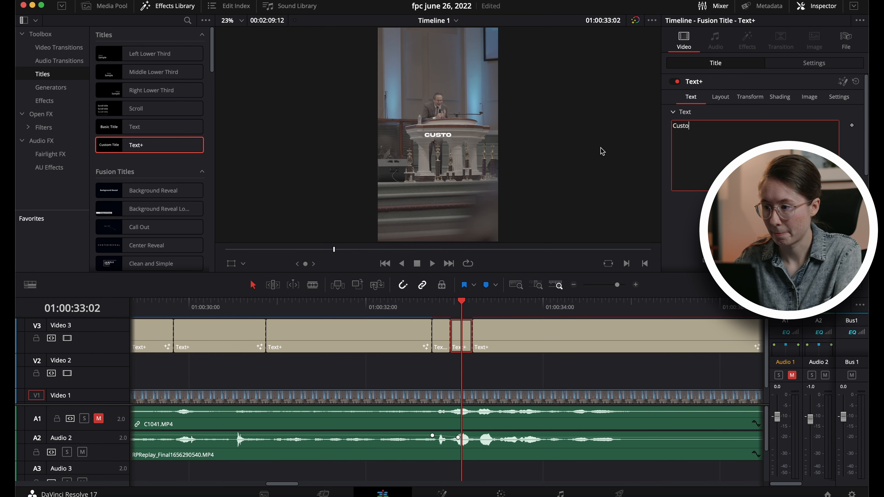
- Play from the "LET" caption and split the remaining Text+ title at about 01:00:33:11
{"action": "left_click", "coordinate": [451, 311]}
{"action": "key", "text": "space"}
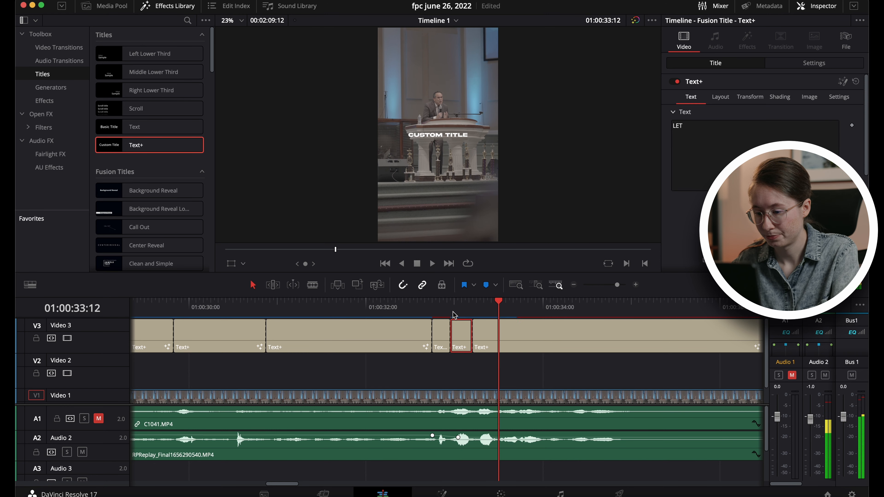
{"action": "key", "text": "Left"}
{"action": "key", "text": "b"}
{"action": "left_click", "coordinate": [496, 334]}
{"action": "key", "text": "a"}
- Replace the placeholder text of the title segment starting at 01:00:33:05 with "NOT"
{"action": "left_click", "coordinate": [473, 306]}
{"action": "left_click", "coordinate": [482, 326]}
{"action": "triple_click", "coordinate": [725, 145]}
{"action": "type", "text": "NOT"}
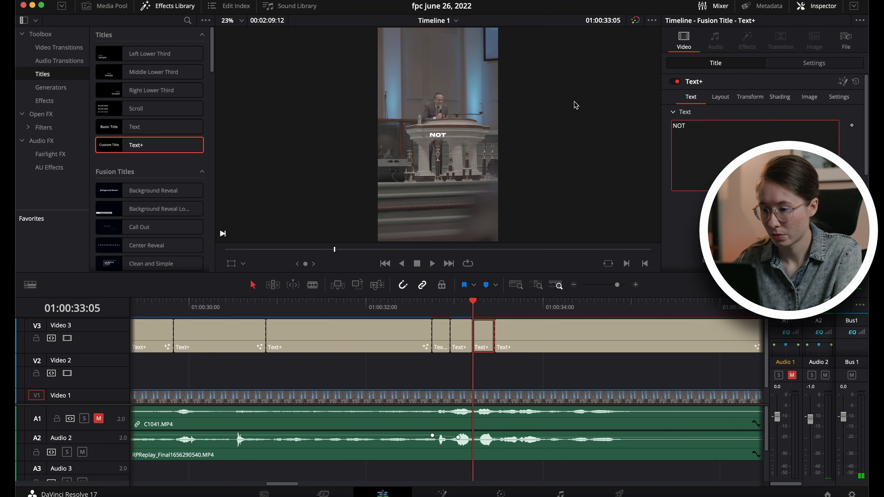
- Play on from the "NOT" caption and split the remaining Text+ title at 01:00:33:22
{"action": "key", "text": "space"}
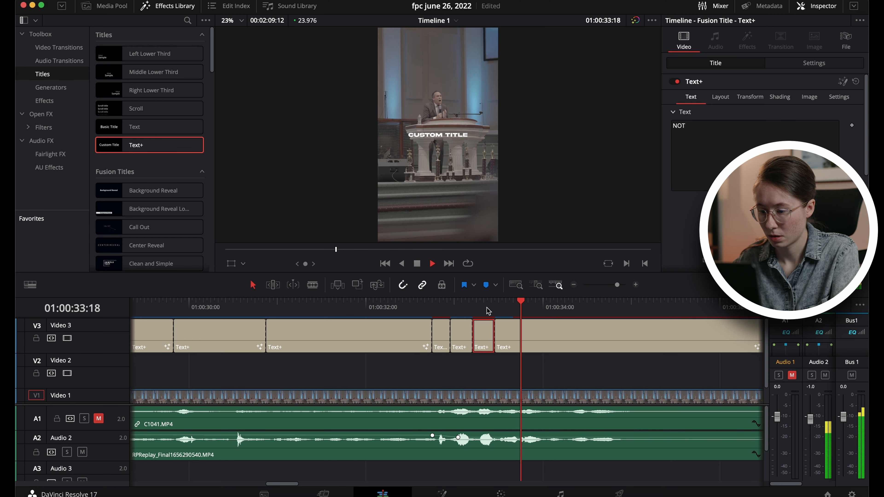
{"action": "key", "text": "b"}
{"action": "left_click", "coordinate": [536, 343]}
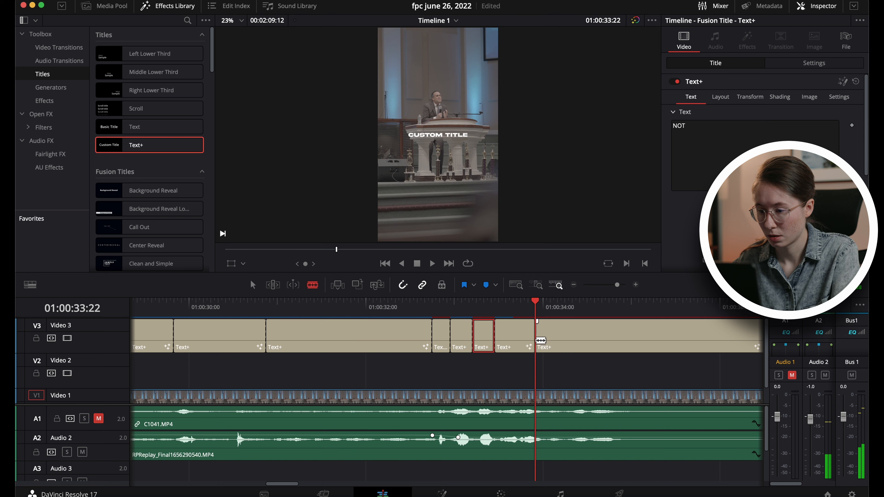
{"action": "key", "text": "a"}
- Replace the placeholder text of the title segment ending at 01:00:33:22 with "YOUR HEART"
{"action": "left_click", "coordinate": [517, 309]}
{"action": "left_click", "coordinate": [518, 327]}
{"action": "left_click_drag", "start_coordinate": [726, 138], "coordinate": [557, 90]}
{"action": "type", "text": "YO"}
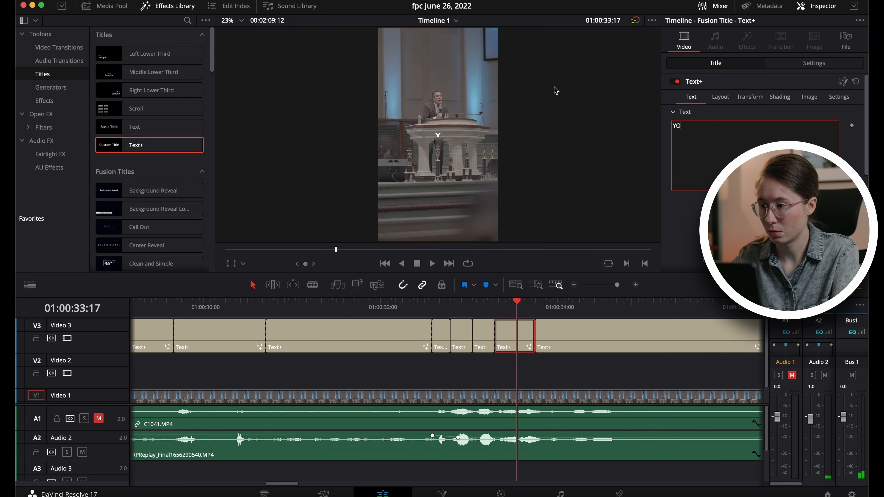
{"action": "type", "text": "U H"}
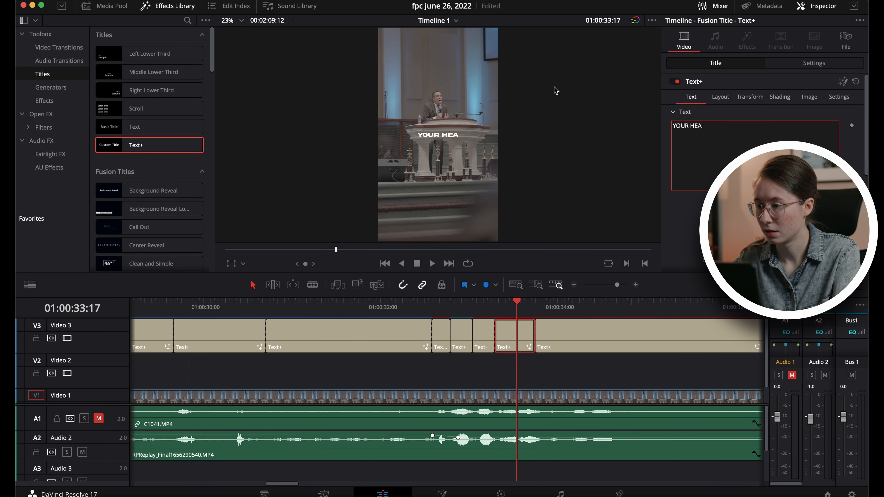
- Replay the last caption, listen for the next word and split the remaining Text+ title at about 01:00:34:06
{"action": "left_click", "coordinate": [501, 307]}
{"action": "key", "text": "space"}
{"action": "left_click", "coordinate": [535, 308]}
{"action": "key", "text": "space"}
{"action": "key", "text": "b"}
{"action": "left_click", "coordinate": [565, 335]}
{"action": "key", "text": "a"}
- Replace the placeholder text of the title segment starting at 01:00:33:22 with "BE"
{"action": "left_click", "coordinate": [546, 307]}
{"action": "left_click", "coordinate": [552, 334]}
{"action": "triple_click", "coordinate": [737, 138]}
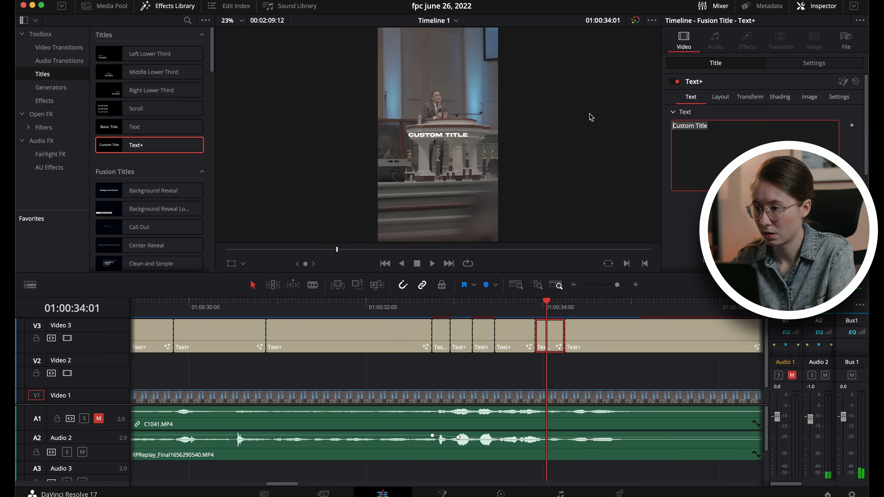
{"action": "type", "text": "BE"}
- Play on through the pause in speech and split the remaining Text+ title at 01:00:38:03
{"action": "left_click", "coordinate": [551, 309]}
{"action": "key", "text": "space"}
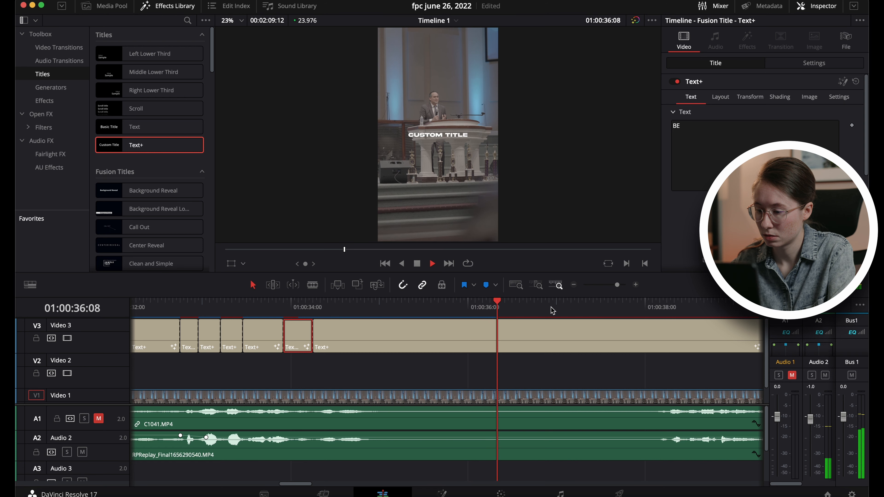
{"action": "key", "text": "space"}
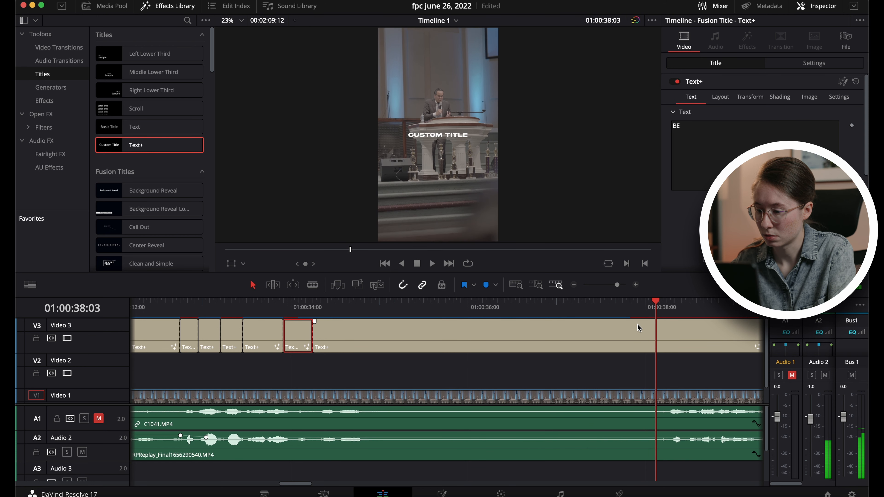
{"action": "key", "text": "b"}
{"action": "left_click", "coordinate": [656, 331]}
{"action": "key", "text": "a"}
- Replace the placeholder text of the title segment ending at 01:00:38:03 with "TROUBLED"
{"action": "left_click", "coordinate": [494, 307]}
{"action": "left_click", "coordinate": [496, 350]}
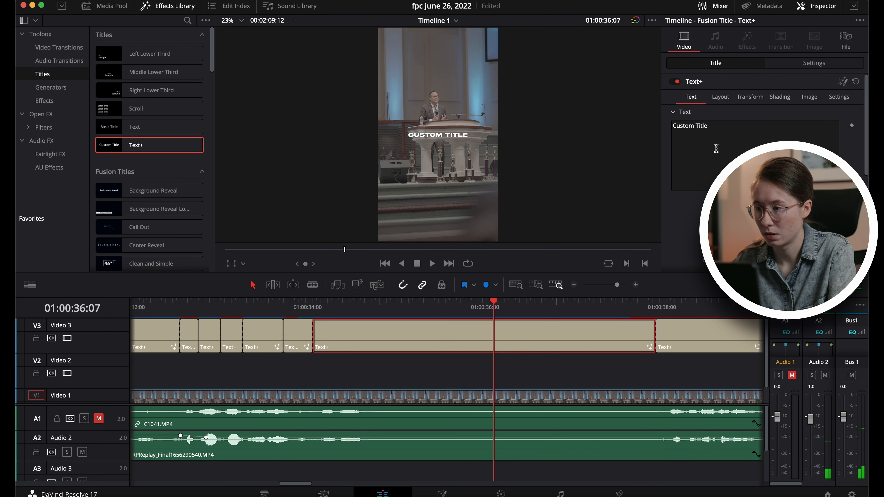
{"action": "type", "text": "TROUBLED"}
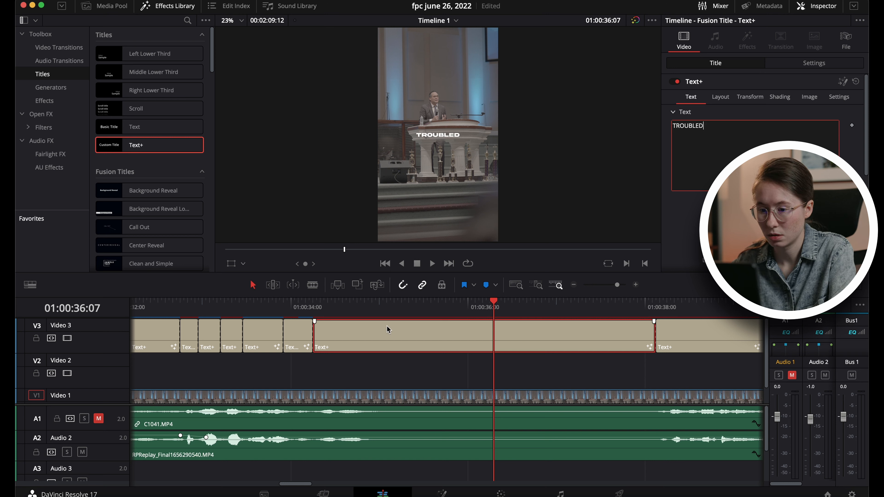
- Replay the captions leading up to "TROUBLED" to check their timing against the speech
{"action": "scroll", "coordinate": [249, 312], "scroll_direction": "left", "scroll_amount": 5}
{"action": "left_click", "coordinate": [282, 308]}
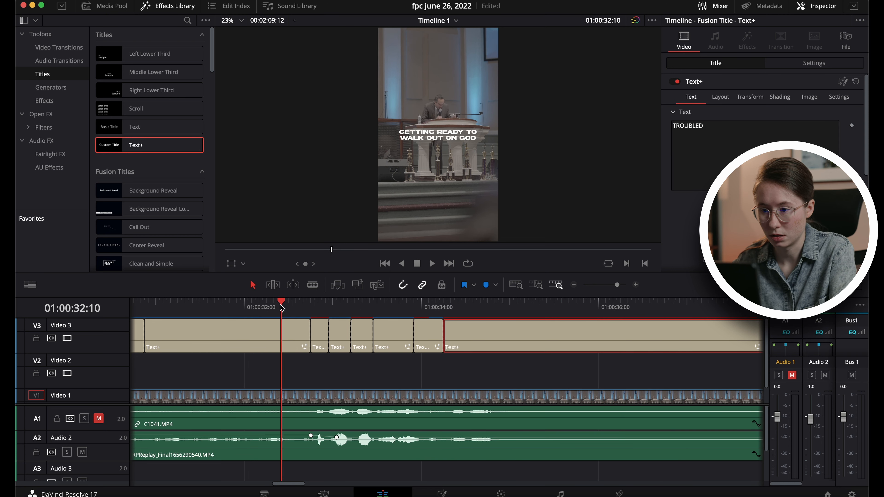
{"action": "key", "text": "space"}
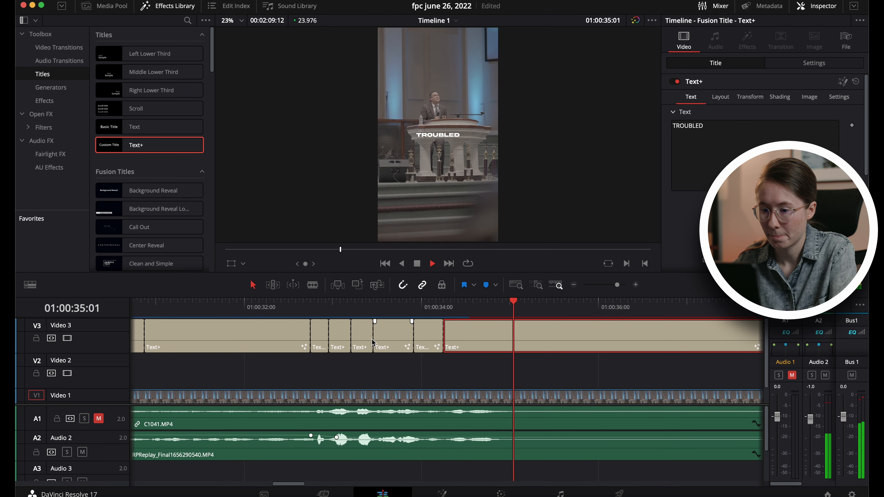
{"action": "left_click", "coordinate": [222, 303]}
{"action": "key", "text": "space"}
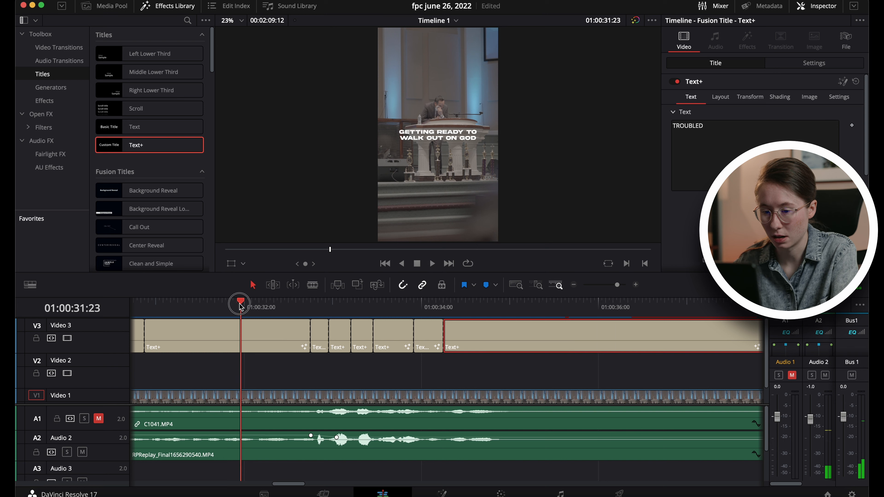
{"action": "key", "text": "Left"}
{"action": "key", "text": "space"}
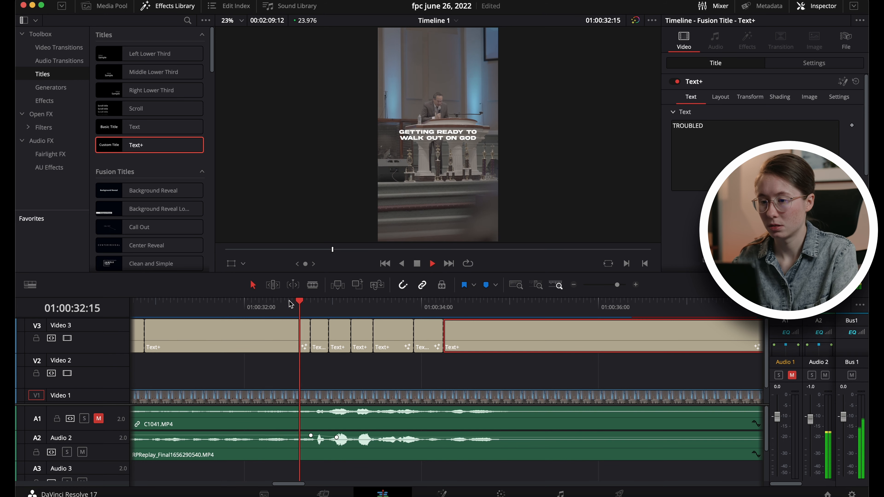
{"action": "key", "text": "space"}
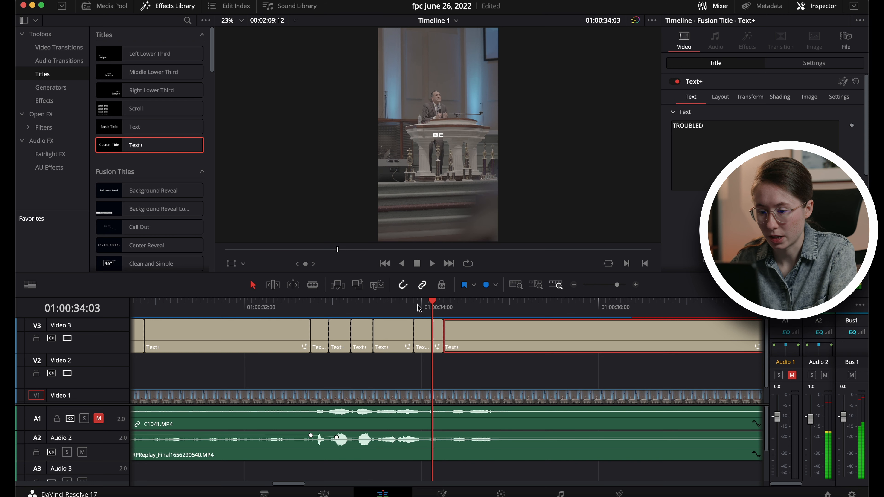
- Replay the "YOUR HEART" caption and split its title segment at 01:00:33:15 between the two spoken words
{"action": "left_click", "coordinate": [351, 305]}
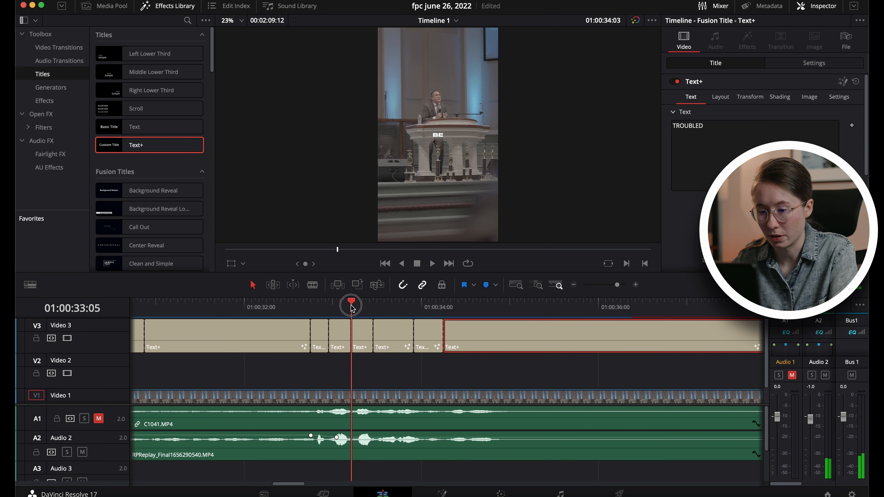
{"action": "key", "text": "space"}
{"action": "left_click", "coordinate": [363, 312]}
{"action": "key", "text": "space"}
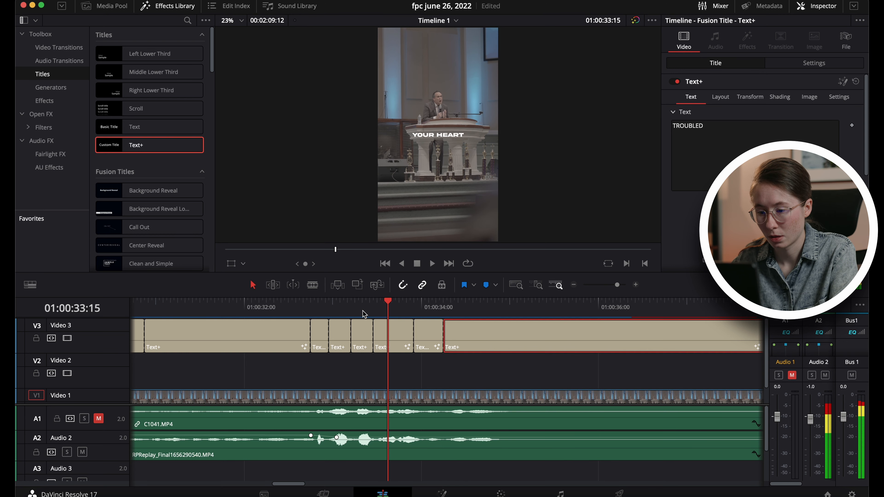
{"action": "left_click", "coordinate": [390, 329]}
{"action": "key", "text": "a"}
- Shorten the text of the title segment starting at 01:00:33:11 to "YOUR"
{"action": "left_click", "coordinate": [376, 312]}
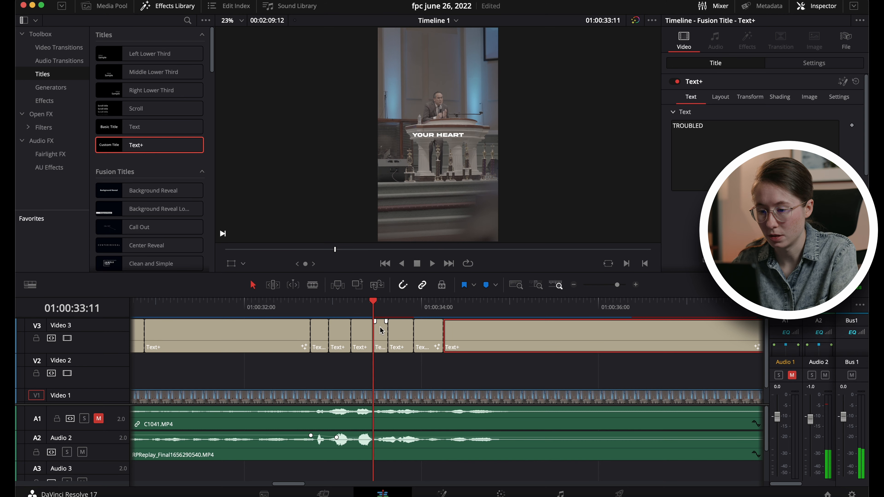
{"action": "left_click", "coordinate": [380, 330]}
{"action": "left_click", "coordinate": [728, 127]}
{"action": "key", "text": "BackSpace"}
{"action": "key", "text": "BackSpace"}
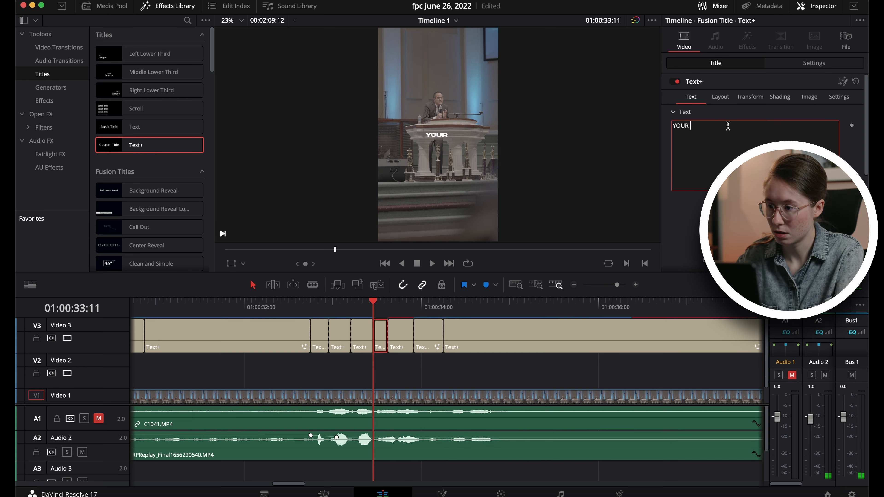
- Shorten the text of the title segment starting at 01:00:33:15 to "HEART"
{"action": "left_click", "coordinate": [388, 308]}
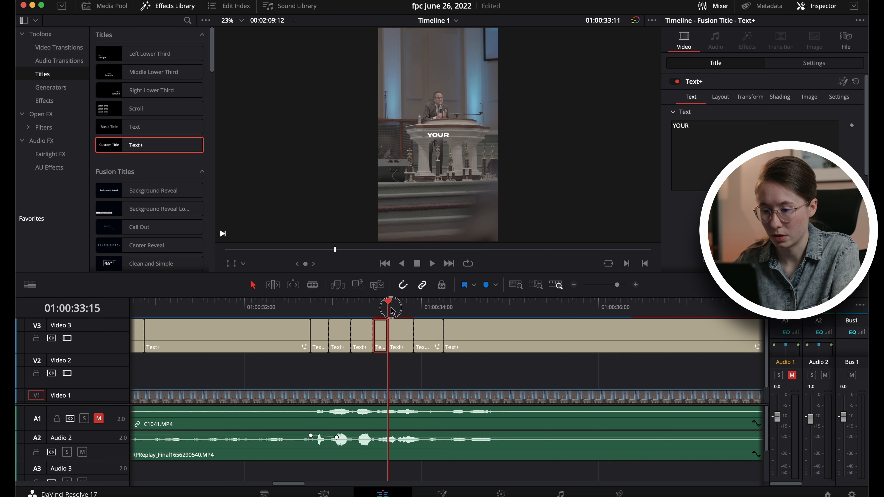
{"action": "left_click", "coordinate": [400, 345]}
{"action": "left_click_drag", "start_coordinate": [692, 126], "coordinate": [652, 129]}
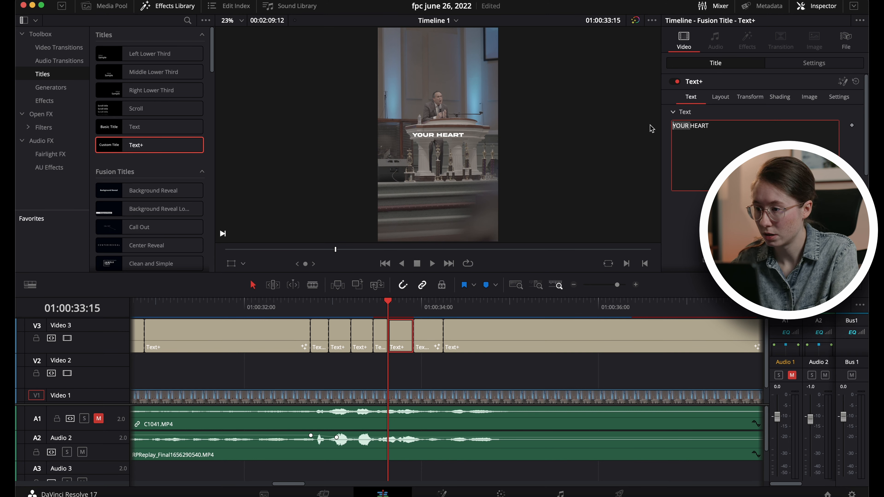
{"action": "key", "text": "BackSpace"}
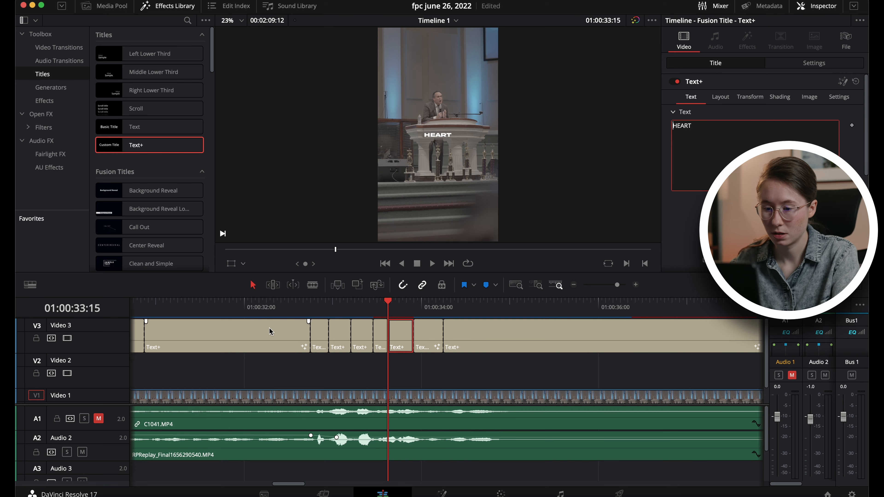
- Review the separated "YOUR" and "HEART" captions in playback and listen to the phrase that follows "TROUBLED"
{"action": "left_click", "coordinate": [290, 308]}
{"action": "key", "text": "space"}
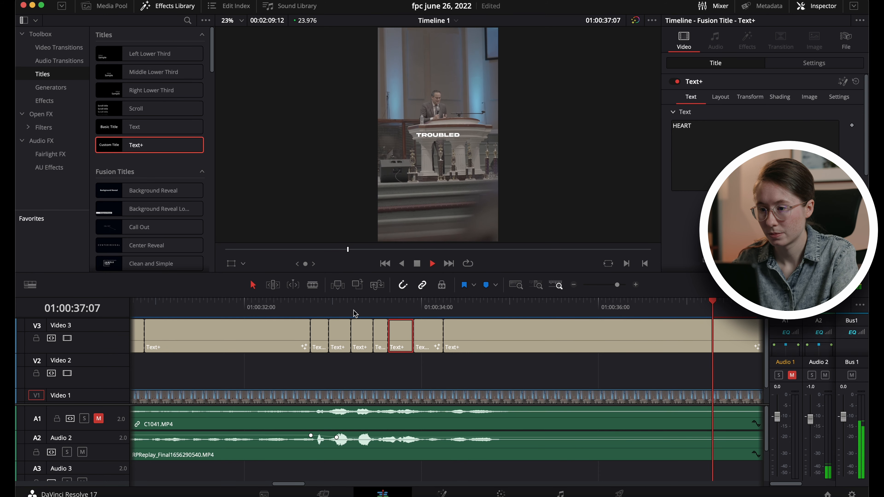
{"action": "key", "text": "space"}
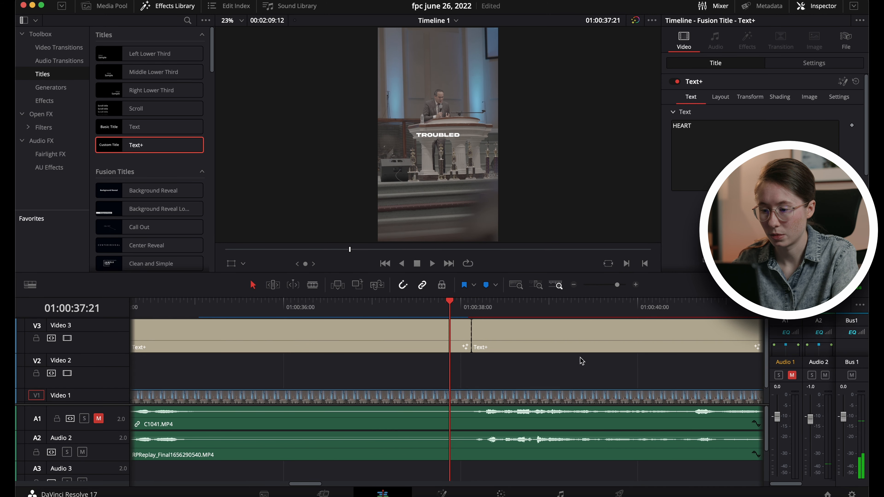
{"action": "scroll", "coordinate": [582, 361], "scroll_direction": "right", "scroll_amount": 3}
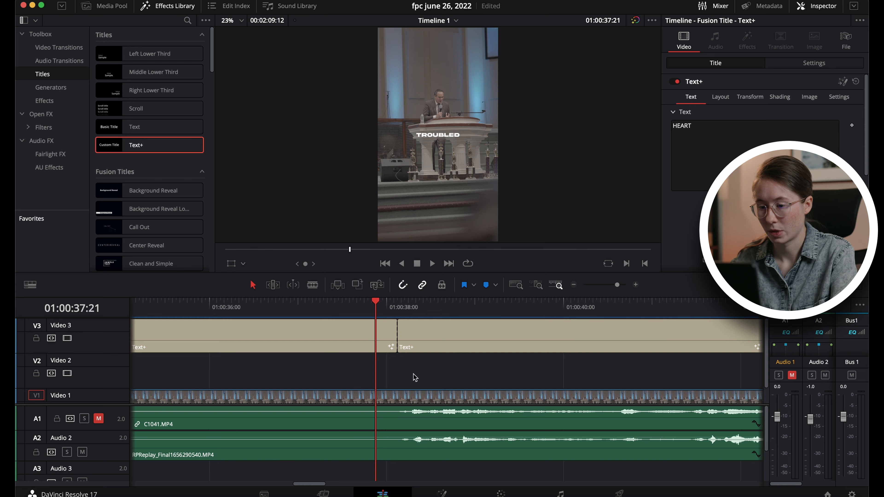
{"action": "key", "text": "space"}
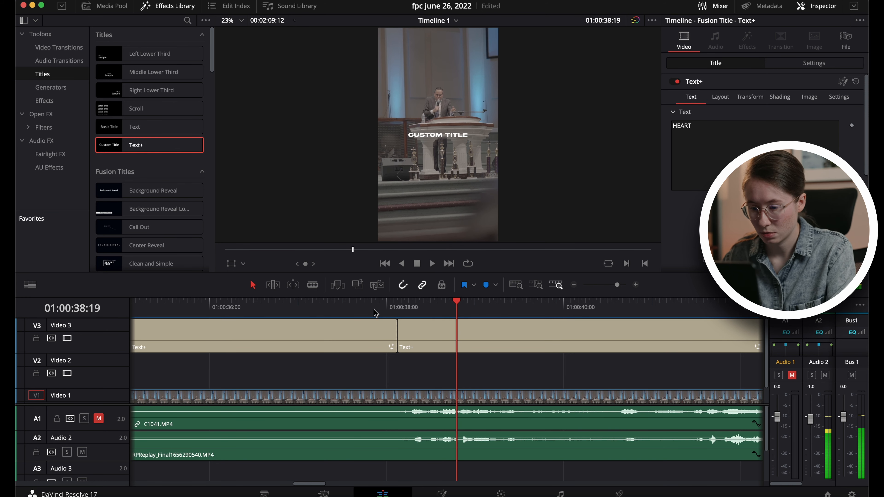
{"action": "left_click", "coordinate": [371, 306]}
{"action": "key", "text": "space"}
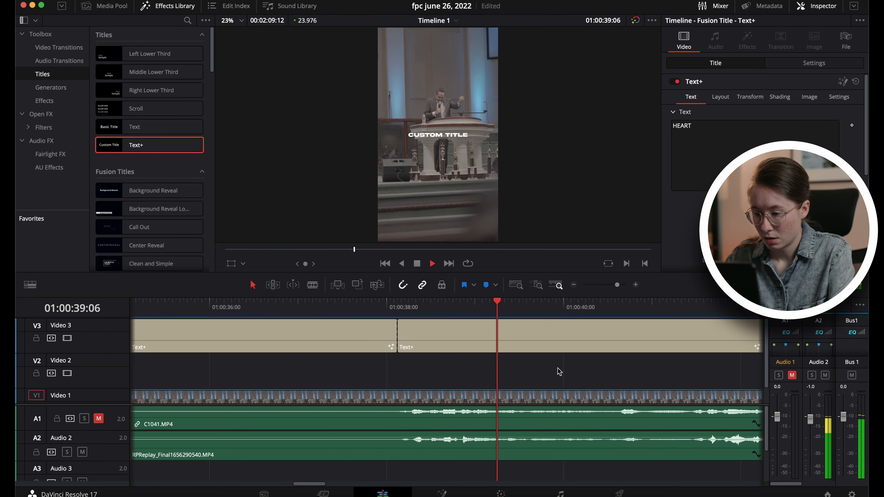
{"action": "left_click", "coordinate": [397, 309]}
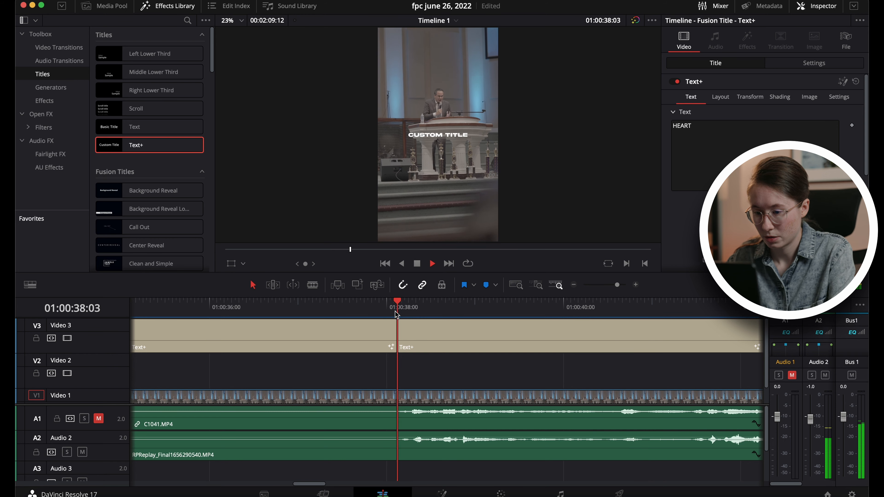
{"action": "key", "text": "space"}
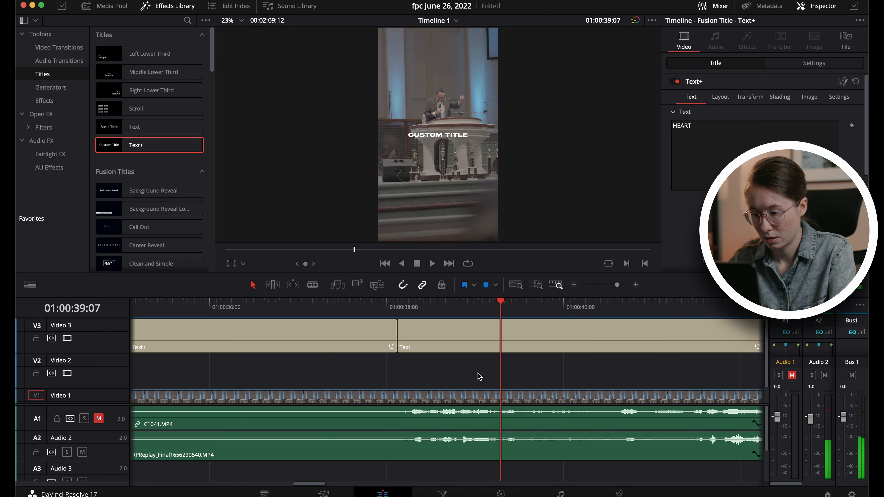
- Find the end of the spoken phrase and split the remaining Text+ title at 01:00:39:20
{"action": "key", "text": "space"}
{"action": "key", "text": "Left"}
{"action": "key", "text": "Left"}
{"action": "key", "text": "Left"}
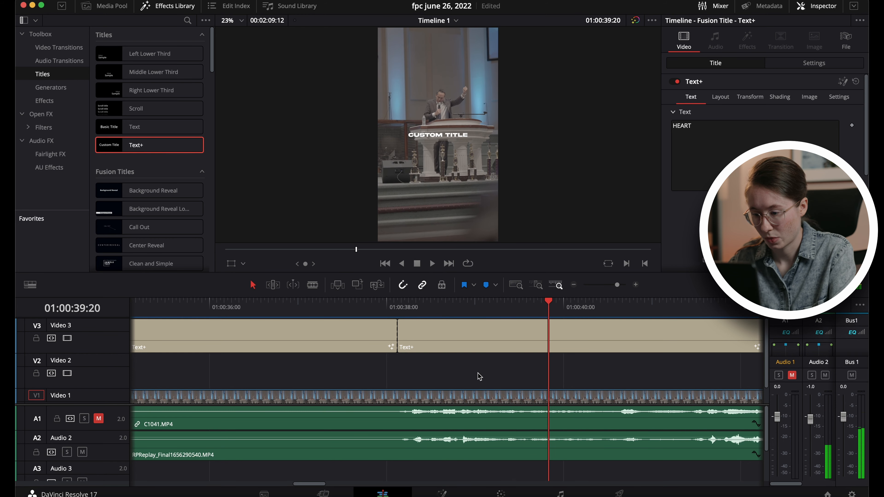
{"action": "key", "text": "b"}
{"action": "left_click", "coordinate": [548, 338]}
{"action": "key", "text": "a"}
- Replace the placeholder text of the segment ending at 01:00:39:20 with "I'VE COME TO LIFT THE WEARY HERE TODAY" on two lines, breaking before "WEARY"
{"action": "left_click", "coordinate": [481, 312]}
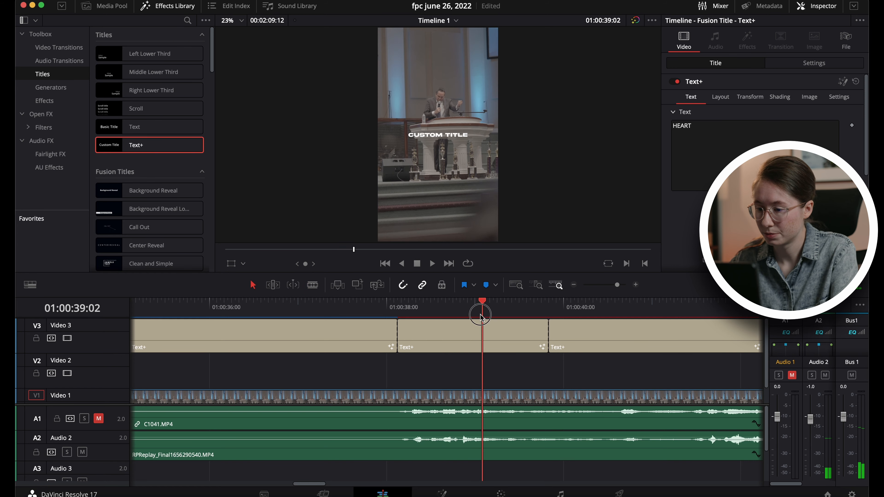
{"action": "left_click", "coordinate": [480, 333]}
{"action": "left_click_drag", "start_coordinate": [720, 153], "coordinate": [585, 59]}
{"action": "type", "text": "I'VE COME TO LIFE"}
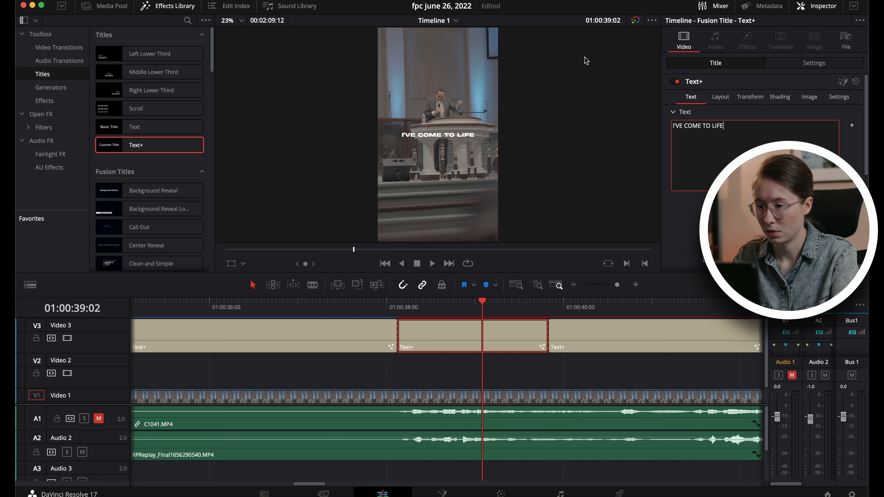
{"action": "key", "text": "BackSpace"}
{"action": "key", "text": "BackSpace"}
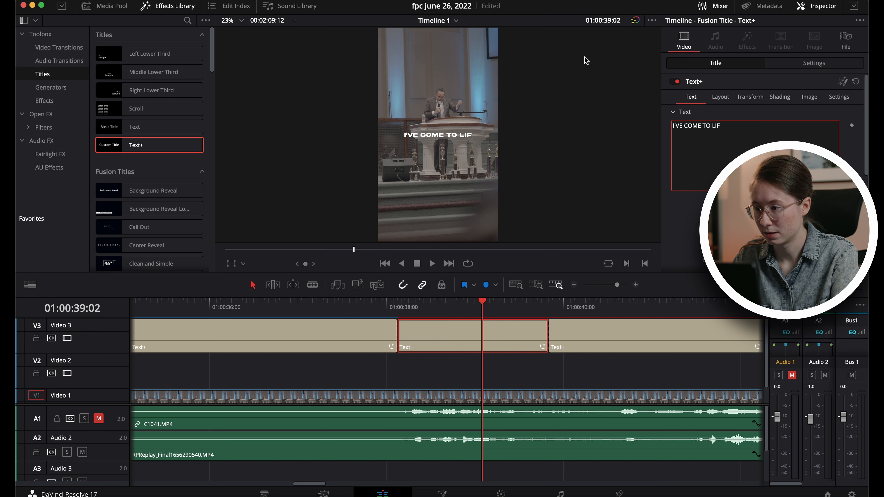
{"action": "type", "text": "T"}
{"action": "type", "text": " THE"}
{"action": "key", "text": "Return"}
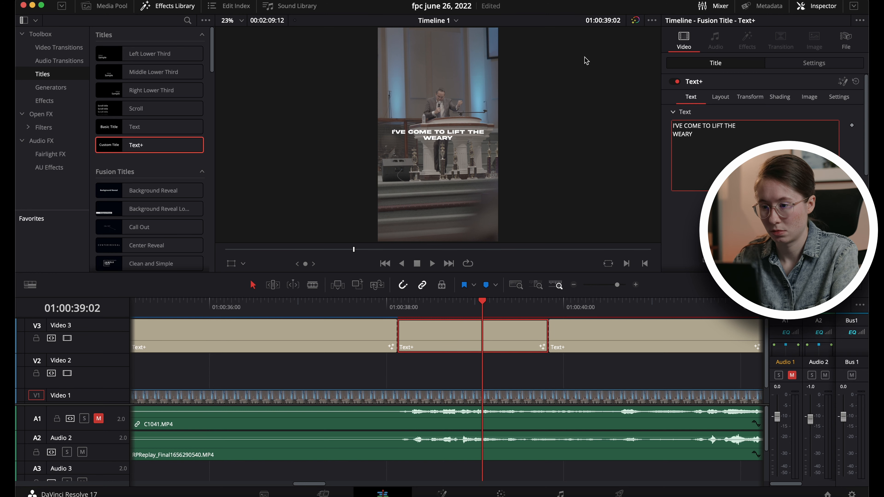
{"action": "type", "text": "WEARY HERE TODAY"}
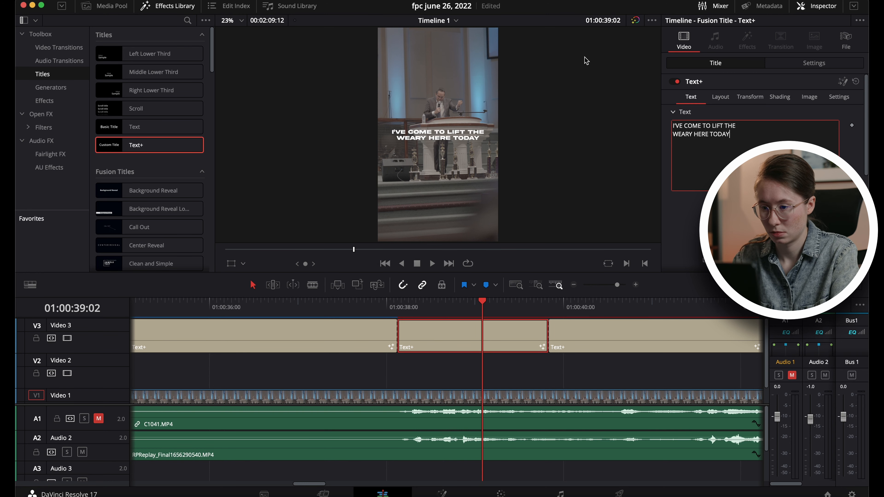
- Play on from the "I'VE COME TO LIFT THE" caption and split the remaining Text+ title at 01:00:41:11
{"action": "left_click", "coordinate": [396, 309]}
{"action": "key", "text": "space"}
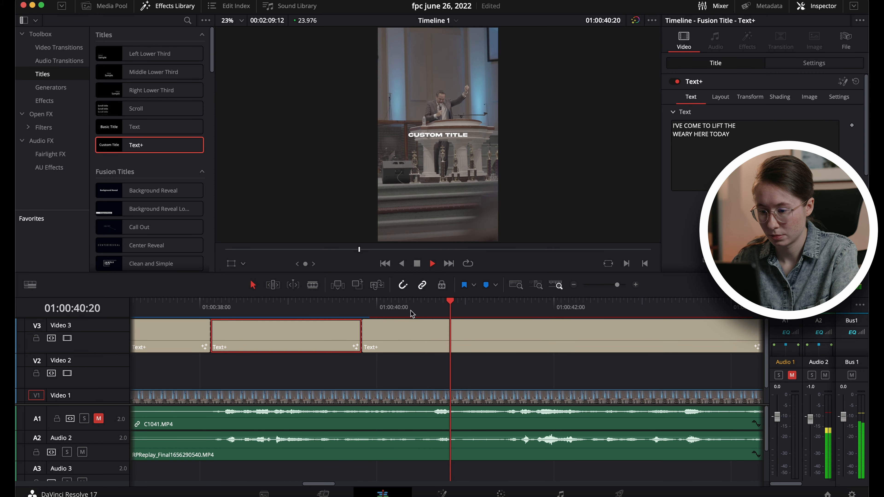
{"action": "key", "text": "space"}
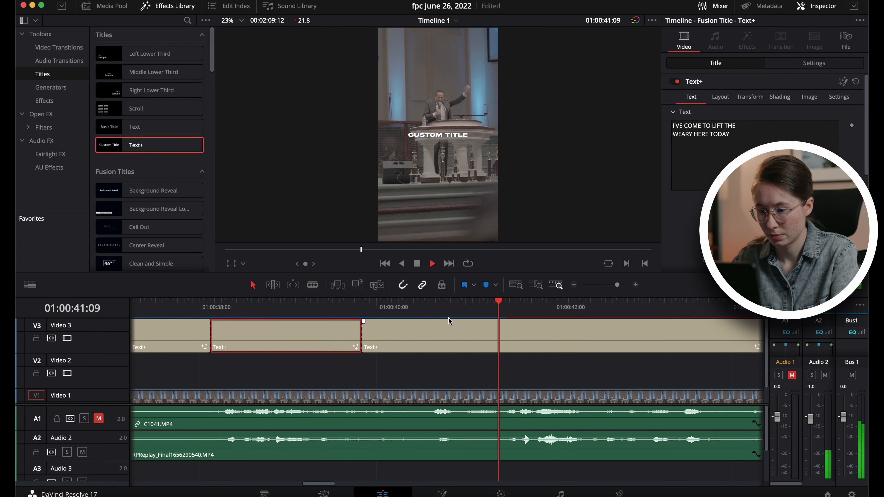
{"action": "key", "text": "space"}
{"action": "key", "text": "Left"}
{"action": "key", "text": "Left"}
{"action": "key", "text": "Left"}
{"action": "key", "text": "Left"}
{"action": "key", "text": "Left"}
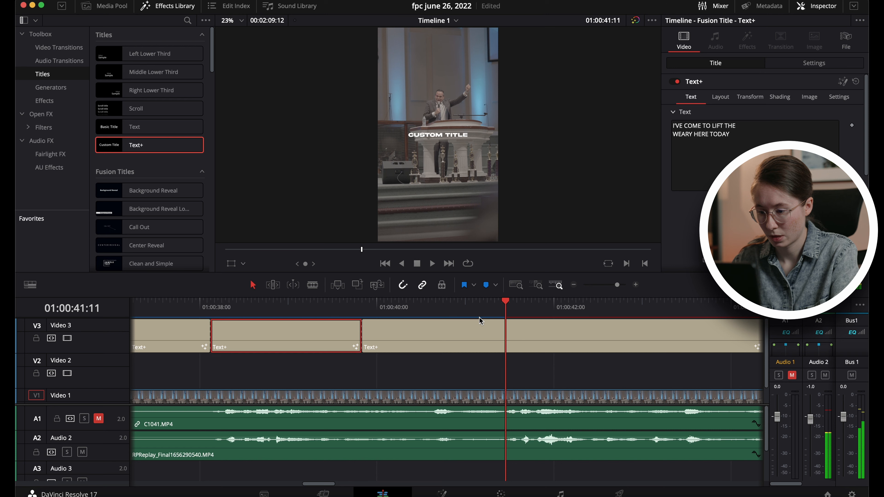
{"action": "key", "text": "b"}
{"action": "left_click", "coordinate": [507, 335]}
{"action": "key", "text": "a"}
- Replace the placeholder text of the segment ending at 01:00:41:11 with "OH, I FEEL THE HOLY GHOST" on two lines, breaking before "HOLY"
{"action": "left_click", "coordinate": [450, 309]}
{"action": "left_click", "coordinate": [450, 333]}
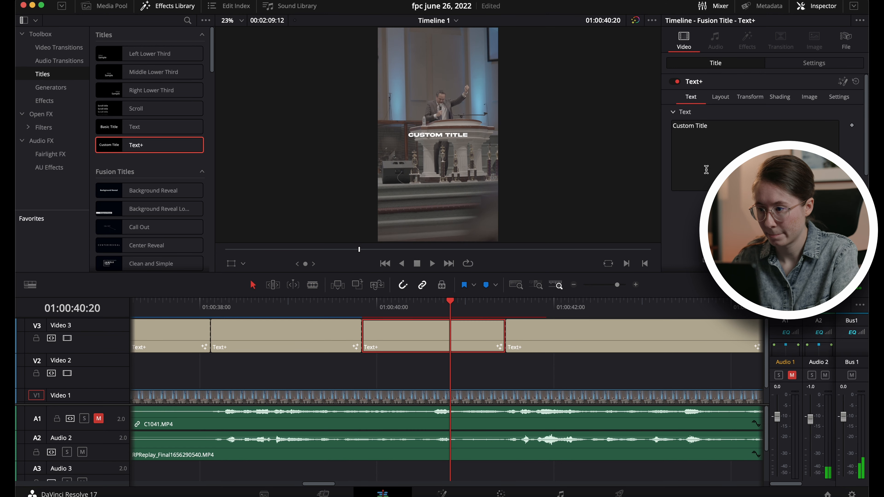
{"action": "key", "text": "super+a"}
{"action": "type", "text": "OH"}
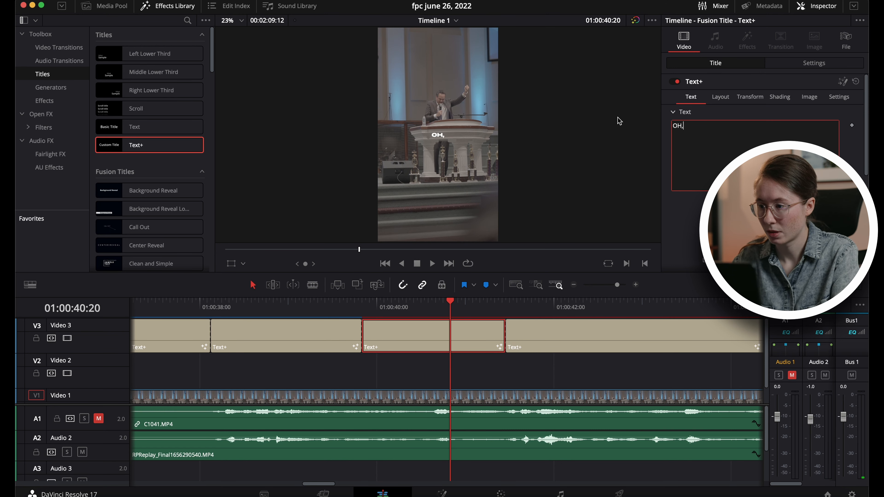
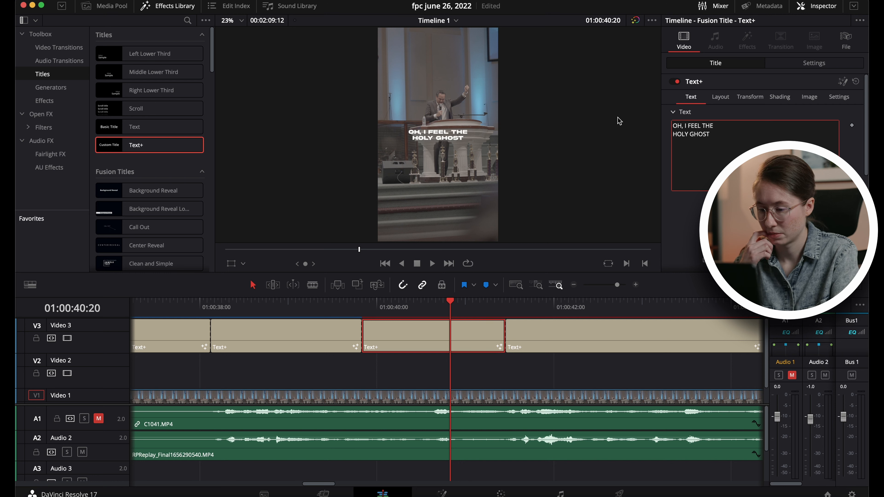
- Play on from the "OH, I FEEL THE" caption, listen to the next phrase and split the remaining Text+ title at 01:00:43:03
{"action": "left_click", "coordinate": [363, 308]}
{"action": "key", "text": "space"}
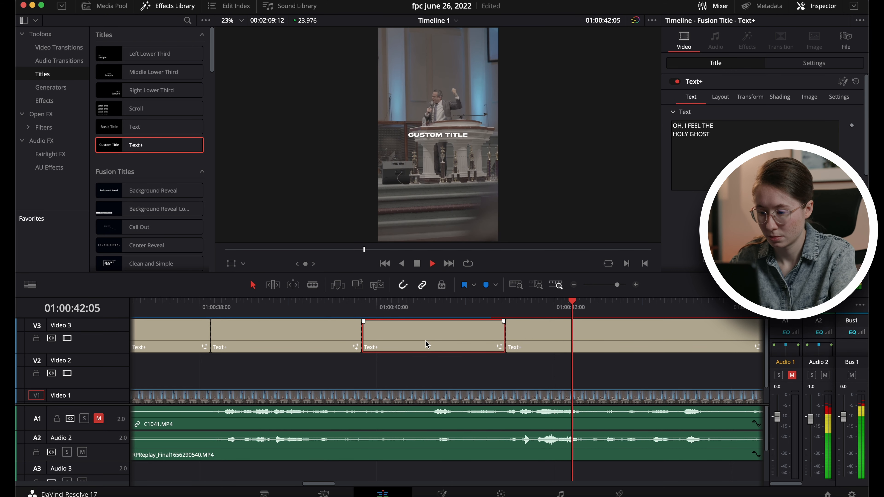
{"action": "scroll", "coordinate": [430, 343], "scroll_direction": "right", "scroll_amount": 3}
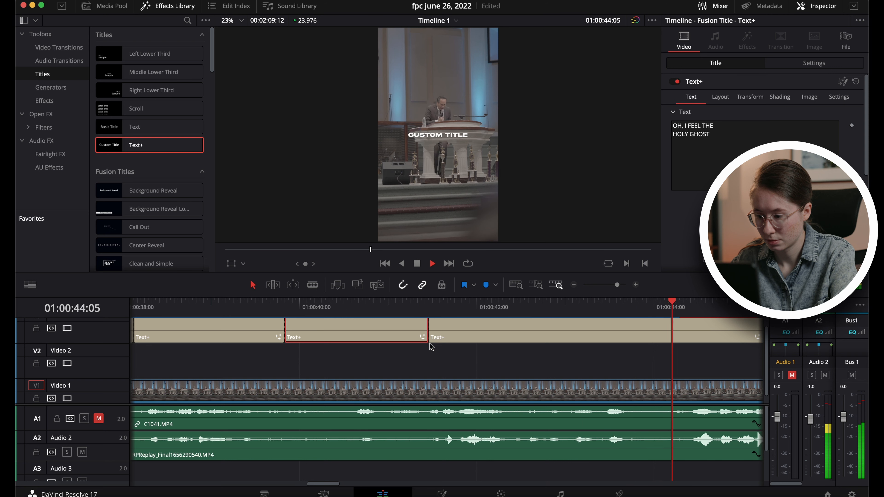
{"action": "left_click", "coordinate": [431, 347]}
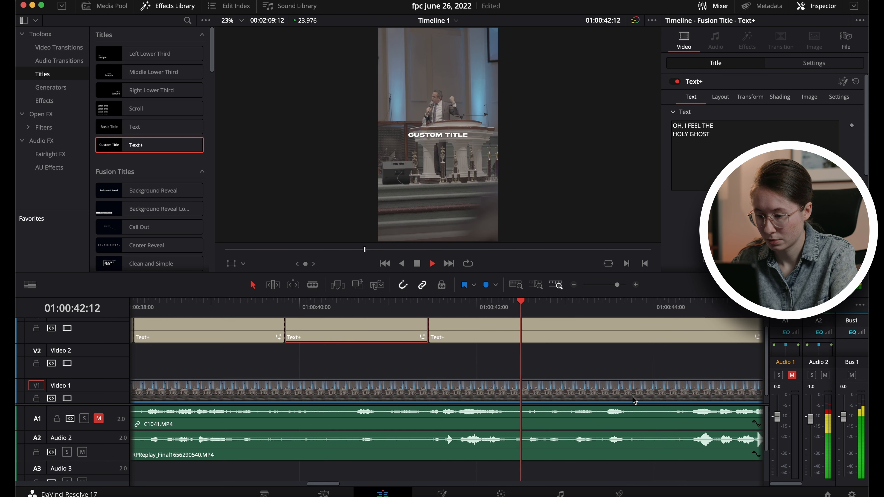
{"action": "key", "text": "space"}
{"action": "key", "text": "b"}
{"action": "left_click", "coordinate": [577, 336]}
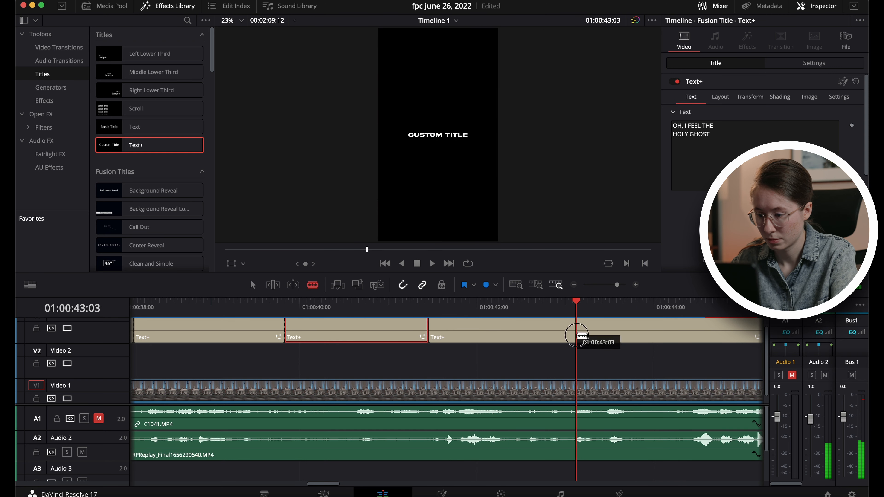
- Replace the placeholder text of the segment ending at 01:00:43:03 with "I'VE COME TO STRENGTHEN THE WEAK" on two lines, breaking before "STRENGTHEN"
{"action": "key", "text": "a"}
{"action": "left_click", "coordinate": [521, 311]}
{"action": "left_click", "coordinate": [521, 333]}
{"action": "left_click", "coordinate": [747, 155]}
{"action": "key", "text": "super+a"}
{"action": "type", "text": "I'VE COME T"}
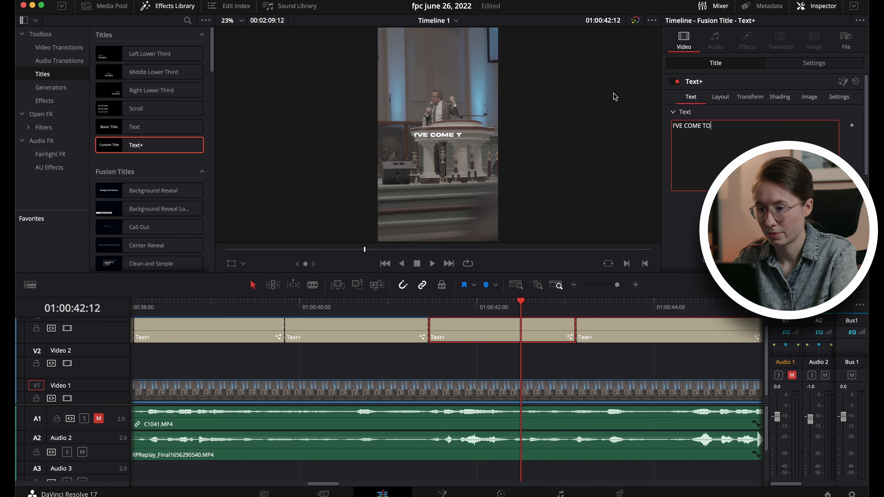
{"action": "type", "text": "O STR"}
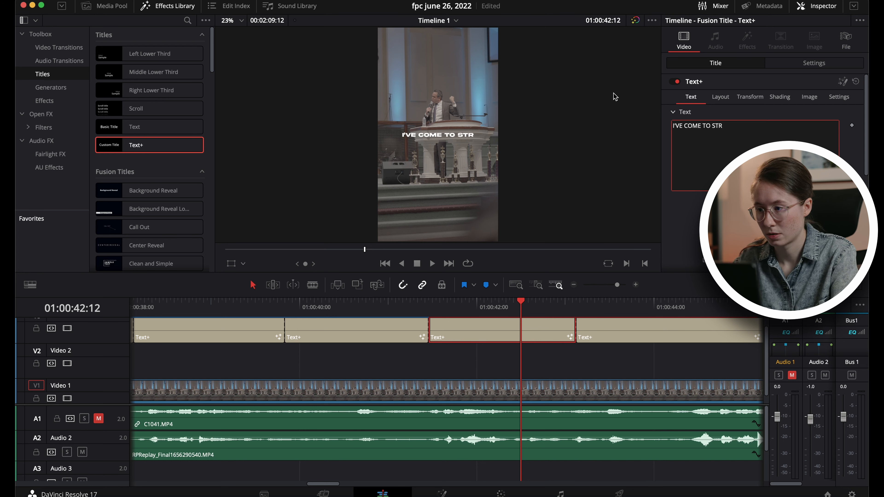
{"action": "type", "text": "ENG"}
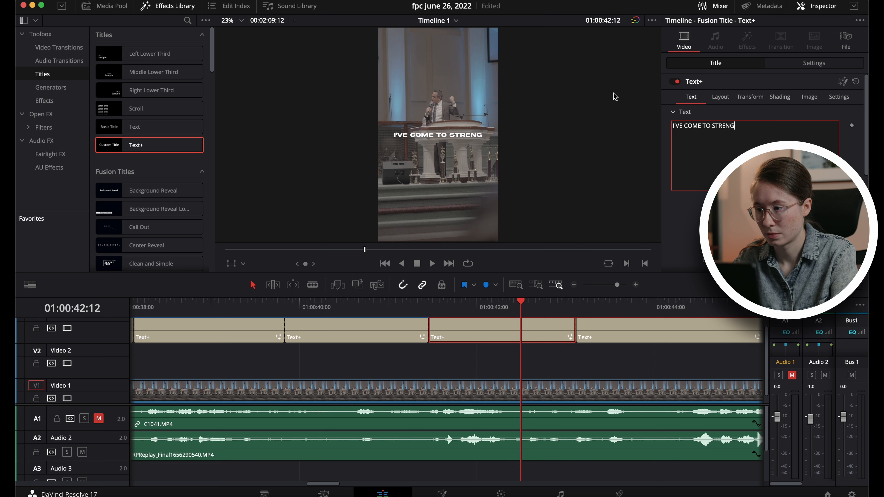
{"action": "type", "text": "THEN"}
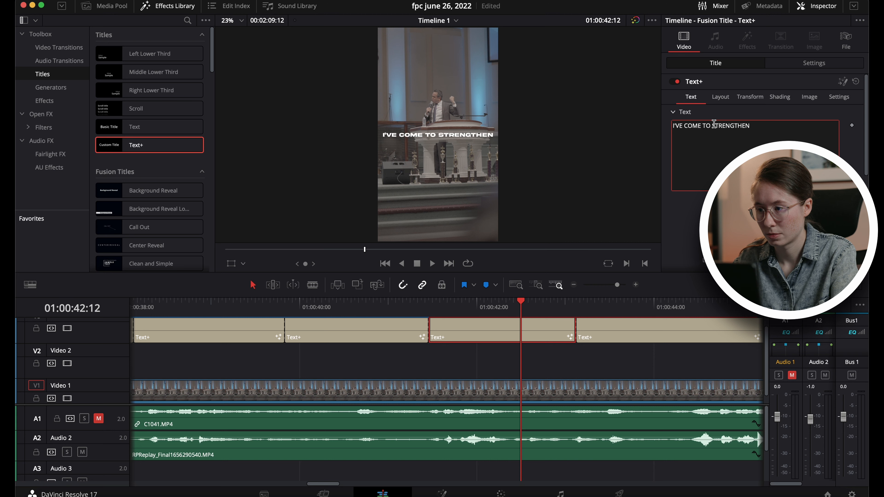
{"action": "key", "text": "Return"}
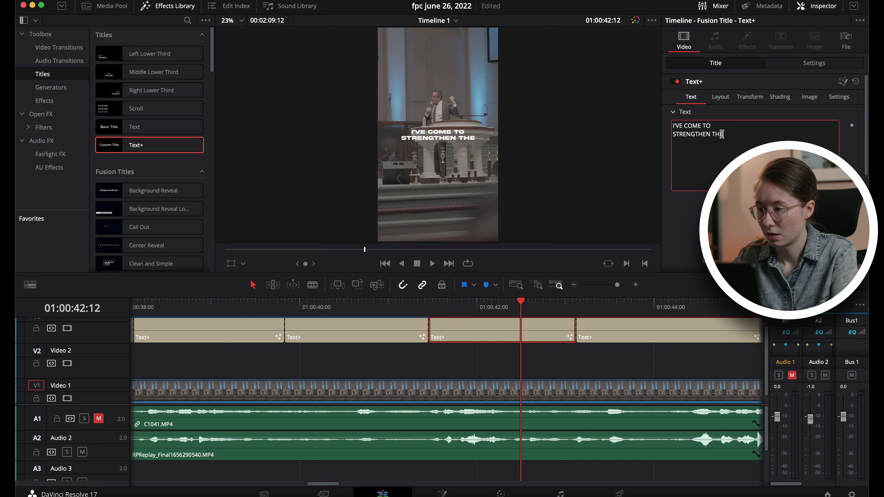
{"action": "type", "text": "THE WEAK"}
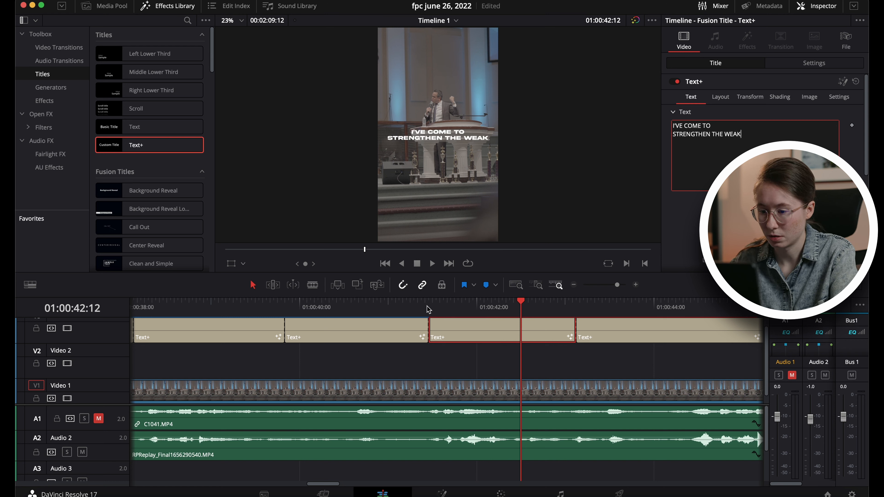
- Play on from the "OH, I FEEL THE" caption's end and split the remaining Text+ title at about 01:00:44:10
{"action": "left_click", "coordinate": [428, 309]}
{"action": "key", "text": "space"}
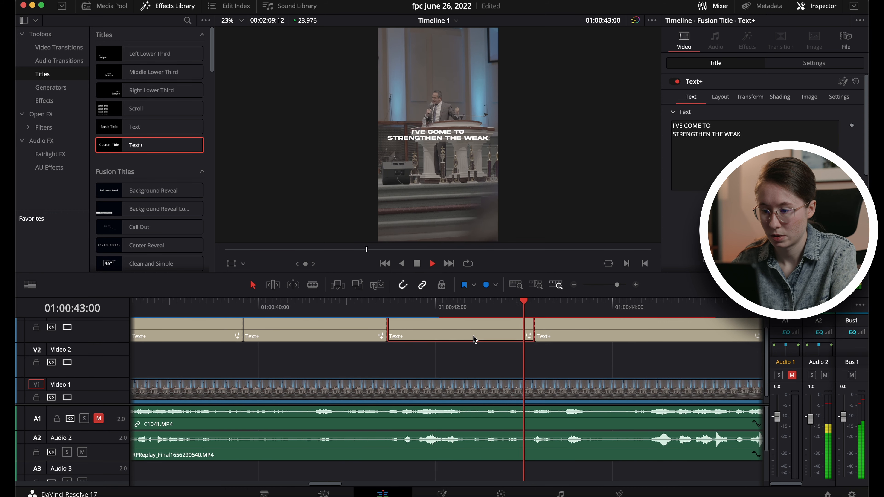
{"action": "key", "text": "space"}
{"action": "key", "text": "super+b"}
- Replace the placeholder text of the segment starting at 01:00:43:03 with "HERE THIS MORNING"
{"action": "left_click", "coordinate": [521, 337]}
{"action": "left_click", "coordinate": [727, 170]}
{"action": "key", "text": "super+a"}
{"action": "type", "text": "HER"}
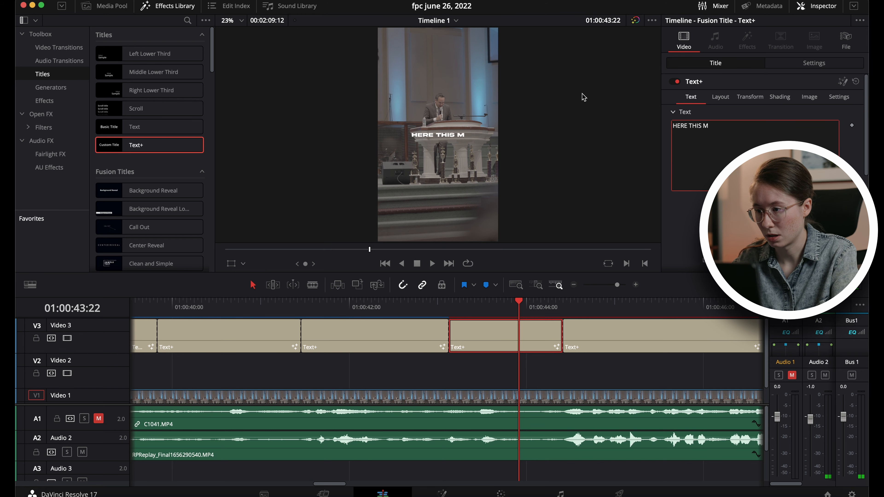
- Play on from the "HERE THIS MORNING" caption and split the remaining Text+ title at 01:00:46:06
{"action": "left_click", "coordinate": [460, 303]}
{"action": "key", "text": "space"}
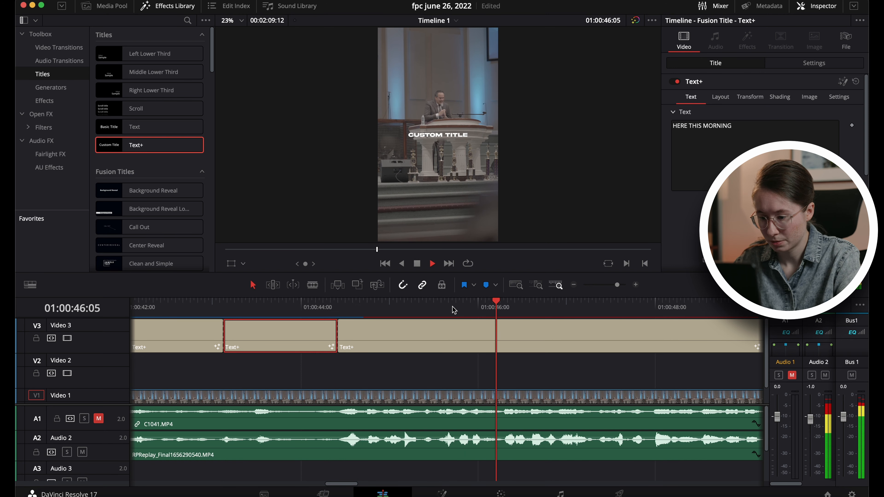
{"action": "key", "text": "space"}
{"action": "key", "text": "super+b"}
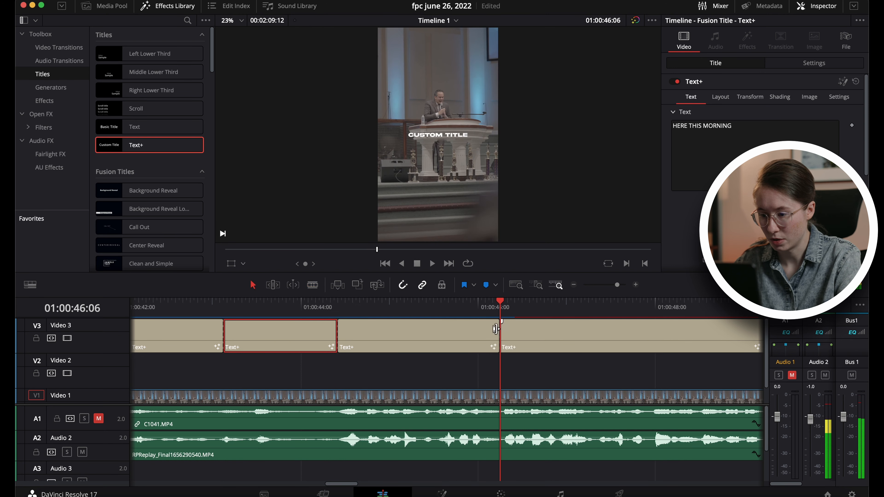
- Replace the placeholder text of the segment ending at 01:00:46:06 with "LET NOT YOUR HEART BE TROUBLED" on two lines, breaking before "HEART"
{"action": "left_click", "coordinate": [444, 304]}
{"action": "left_click", "coordinate": [444, 331]}
{"action": "left_click_drag", "start_coordinate": [720, 151], "coordinate": [632, 119]}
{"action": "key", "text": "super+a"}
{"action": "type", "text": "LET"}
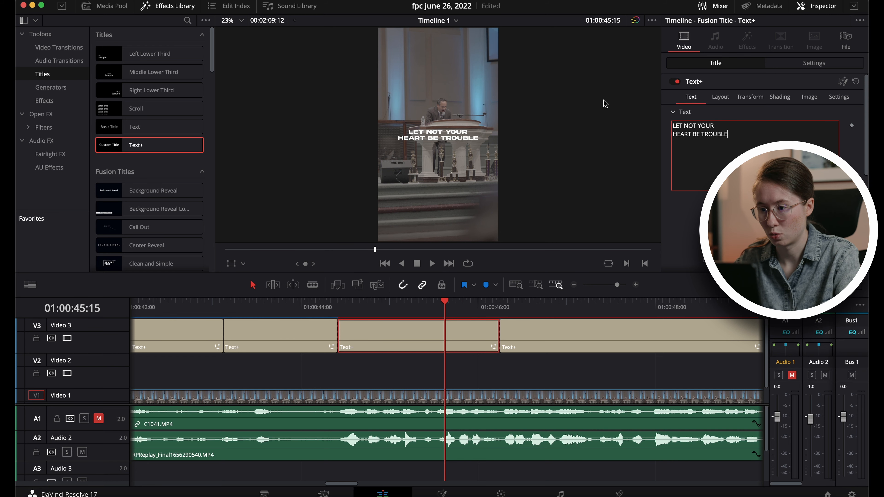
- Play on from the "LET NOT YOUR" caption, replay the next phrase and split the remaining Text+ title at about 01:00:48:07
{"action": "left_click", "coordinate": [340, 302]}
{"action": "key", "text": "space"}
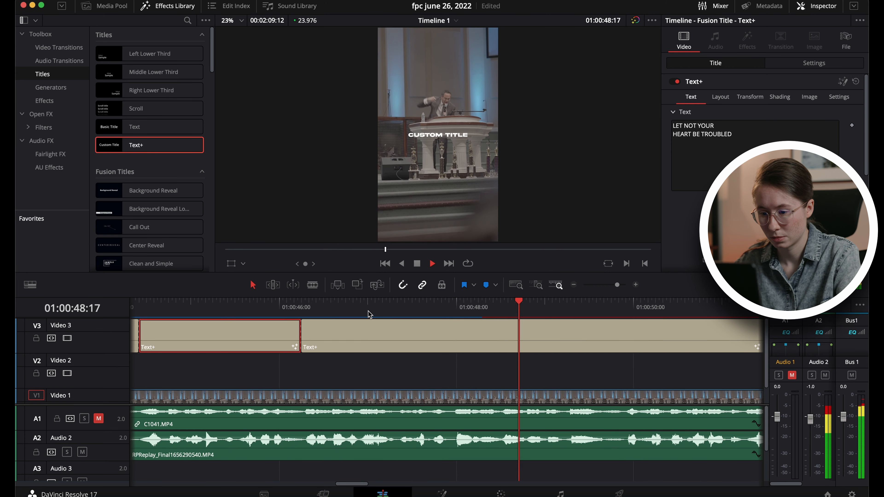
{"action": "left_click", "coordinate": [302, 312]}
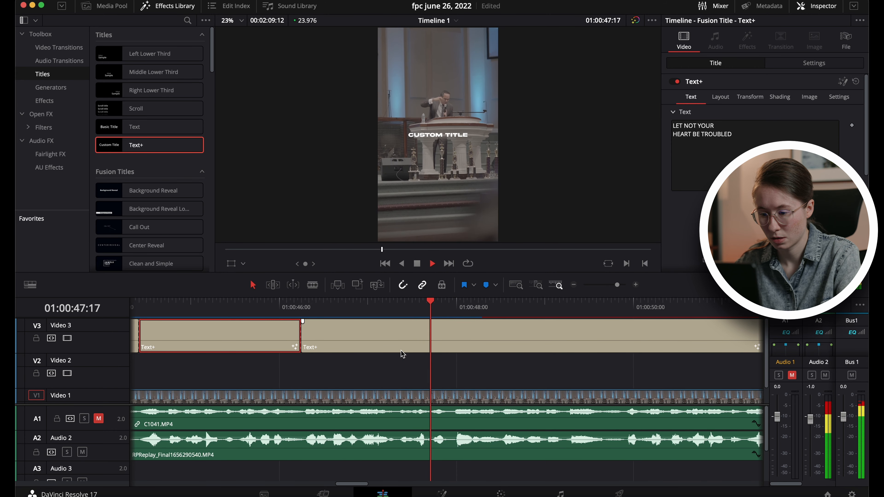
{"action": "key", "text": "space"}
{"action": "key", "text": "space"}
{"action": "key", "text": "space"}
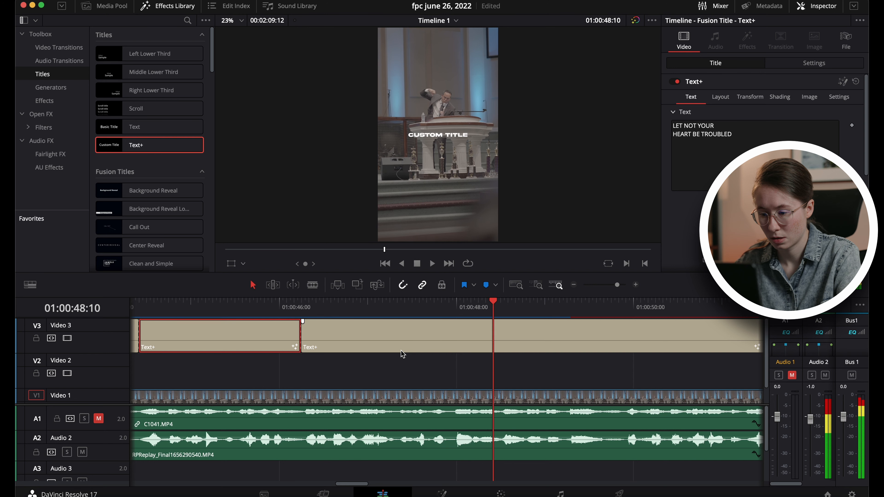
{"action": "left_click", "coordinate": [463, 307]}
{"action": "key", "text": "space"}
{"action": "key", "text": "b"}
{"action": "left_click", "coordinate": [479, 336]}
{"action": "key", "text": "a"}
- Replace the placeholder text of the segment starting at 01:00:46:06 with "I DON'T KNOW WHAT SYMPTOMS OF" on two lines, breaking before "SYMPTOMS"
{"action": "left_click", "coordinate": [382, 306]}
{"action": "left_click", "coordinate": [385, 333]}
{"action": "left_click_drag", "start_coordinate": [726, 131], "coordinate": [570, 106]}
{"action": "key", "text": "BackSpace"}
{"action": "type", "text": "I DON'T KNOW"}
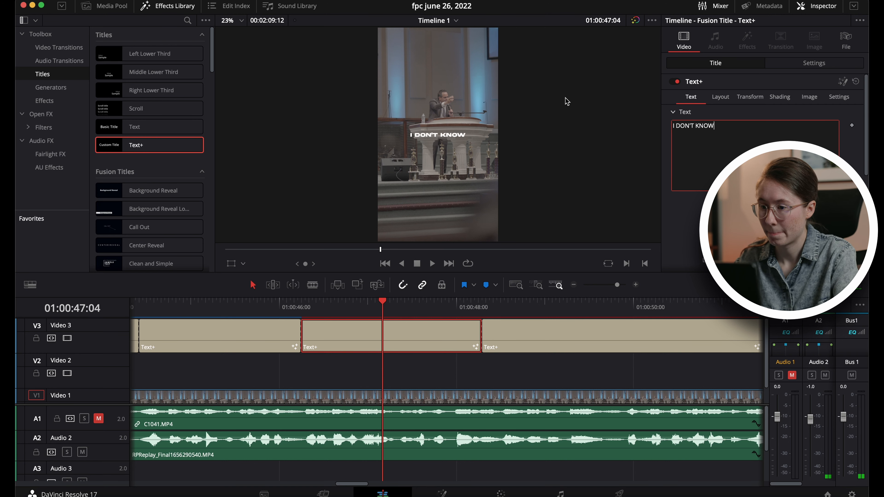
{"action": "type", "text": " WHAT"}
{"action": "key", "text": "Return"}
{"action": "type", "text": "SYM"}
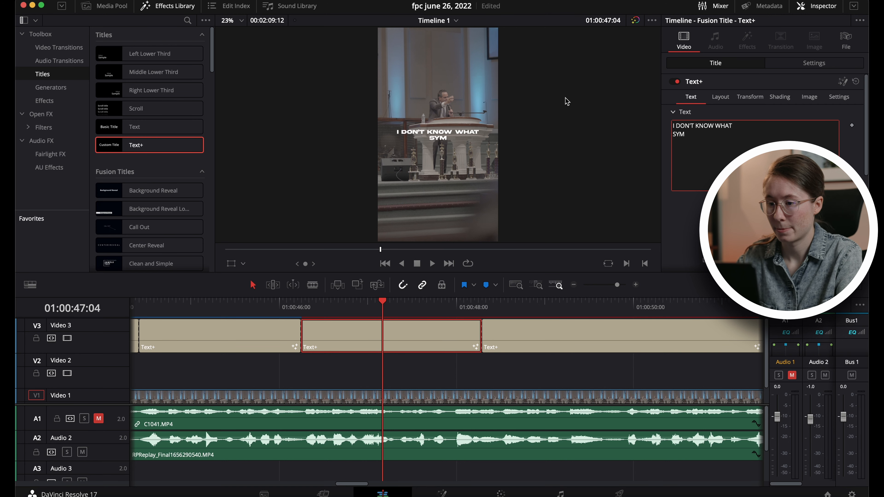
{"action": "type", "text": "PTOMS OF"}
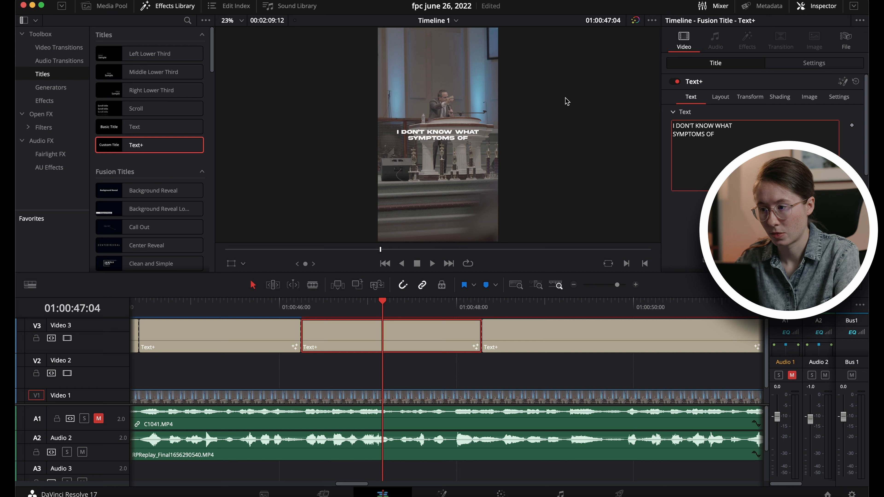
- Replay the "I DON'T KNOW WHAT" caption and split it at 01:00:47:14
{"action": "left_click", "coordinate": [304, 314]}
{"action": "key", "text": "space"}
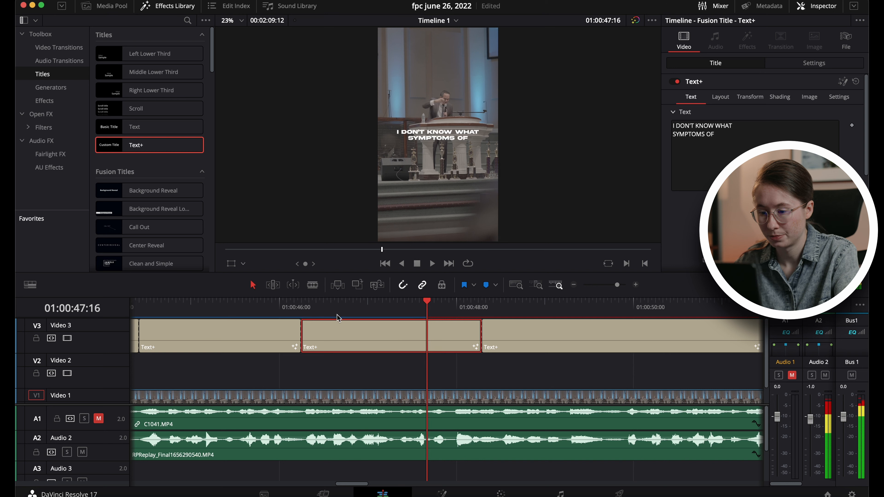
{"action": "key", "text": "Left"}
{"action": "key", "text": "Left"}
{"action": "key", "text": "Left"}
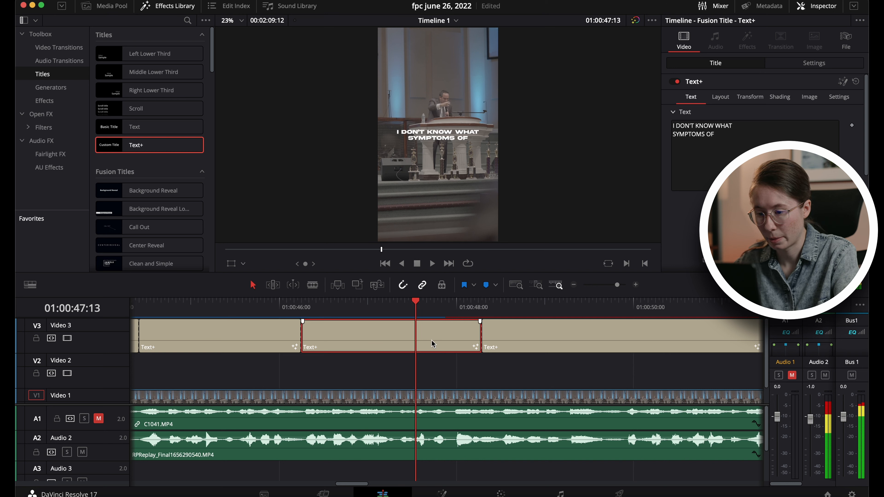
{"action": "key", "text": "super+b"}
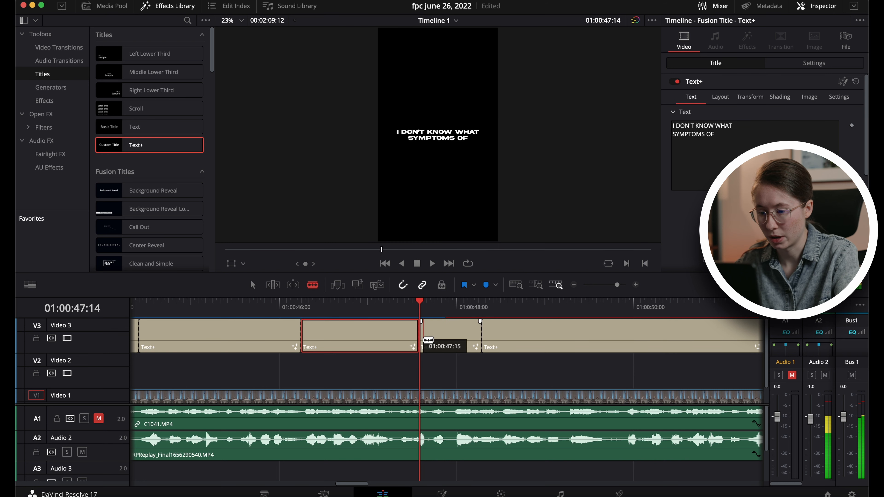
- Delete "OF" from the text of the caption segment ending at 01:00:47:14
{"action": "left_click", "coordinate": [383, 316]}
{"action": "left_click", "coordinate": [724, 138]}
{"action": "key", "text": "BackSpace"}
{"action": "key", "text": "BackSpace"}
{"action": "key", "text": "BackSpace"}
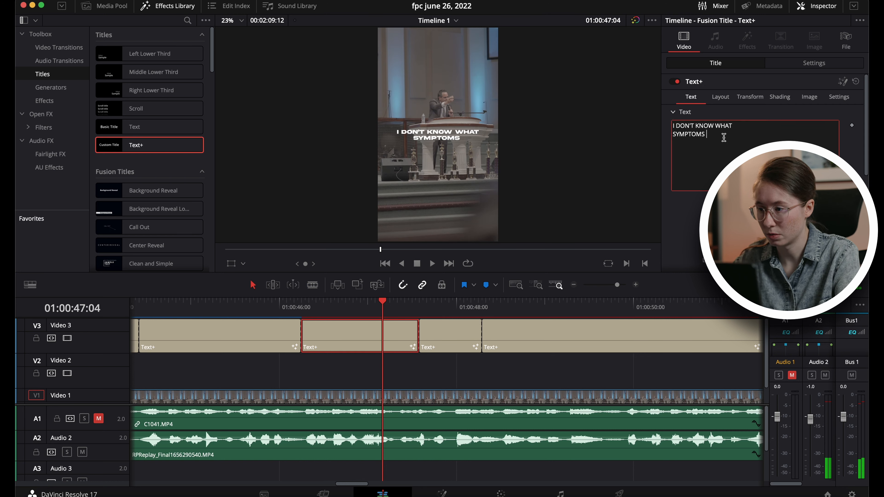
- Play on through the next phrase and move the end of the segment starting at 01:00:47:14 to 01:00:49:22
{"action": "left_click", "coordinate": [351, 306]}
{"action": "key", "text": "space"}
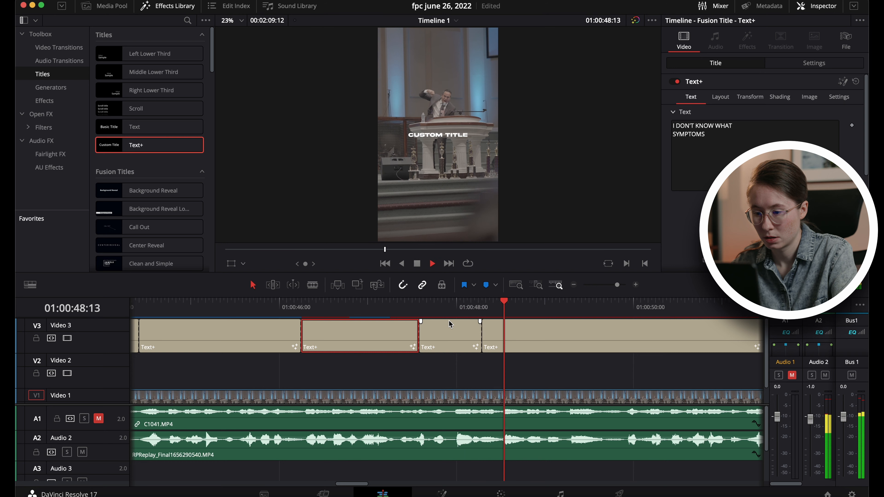
{"action": "key", "text": "space"}
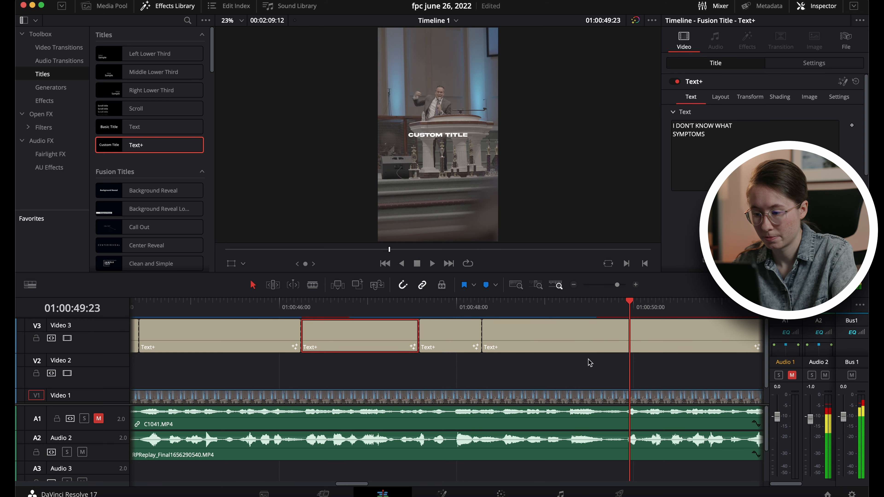
{"action": "key", "text": "Left"}
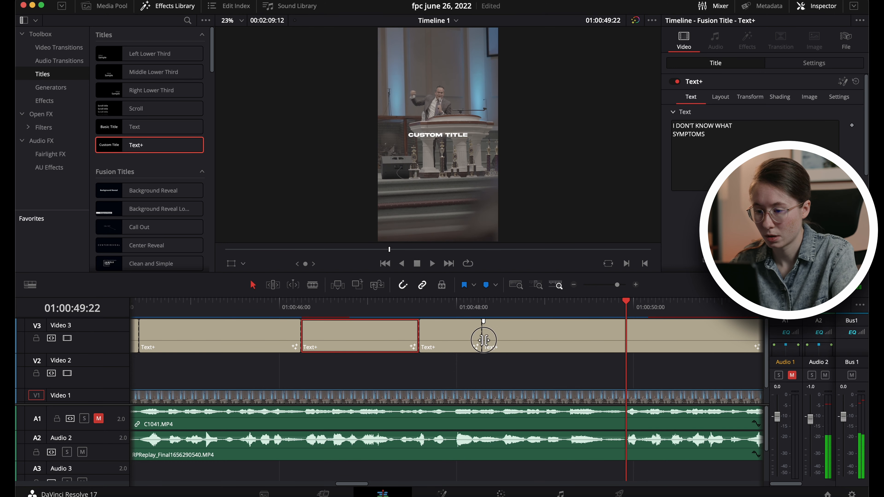
{"action": "left_click_drag", "start_coordinate": [483, 337], "coordinate": [626, 336]}
- Replace the text of the segment ending at 01:00:49:22 with "OF YOUR BODY IS WEIGHING ON YOUR MIND" on two lines, breaking before "WEIGHING"
{"action": "left_click", "coordinate": [468, 311]}
{"action": "left_click", "coordinate": [483, 327]}
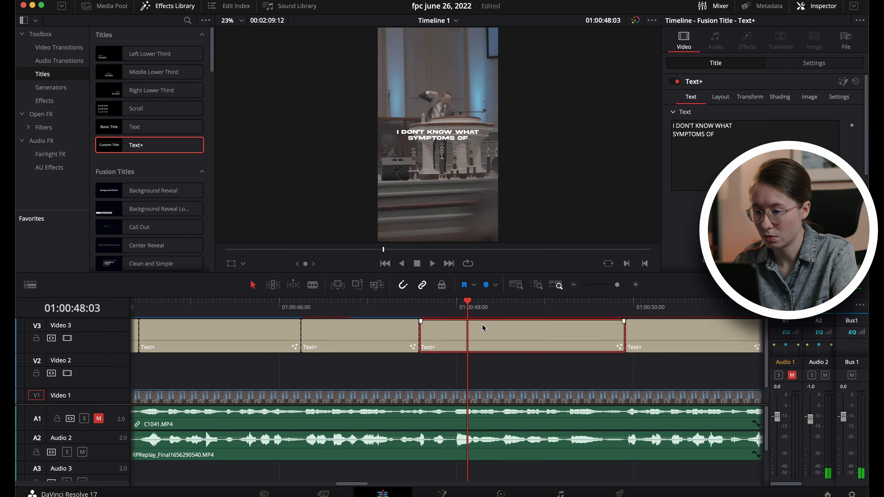
{"action": "left_click", "coordinate": [767, 134]}
{"action": "key", "text": "super+a"}
{"action": "type", "text": "O"}
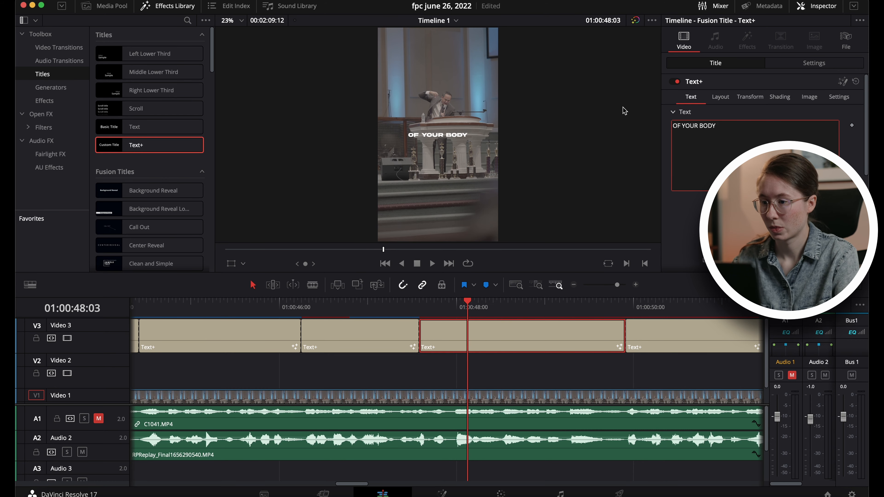
{"action": "type", "text": "F YOUR BODY IS"}
{"action": "key", "text": "Return"}
{"action": "type", "text": "WEIGHING ON"}
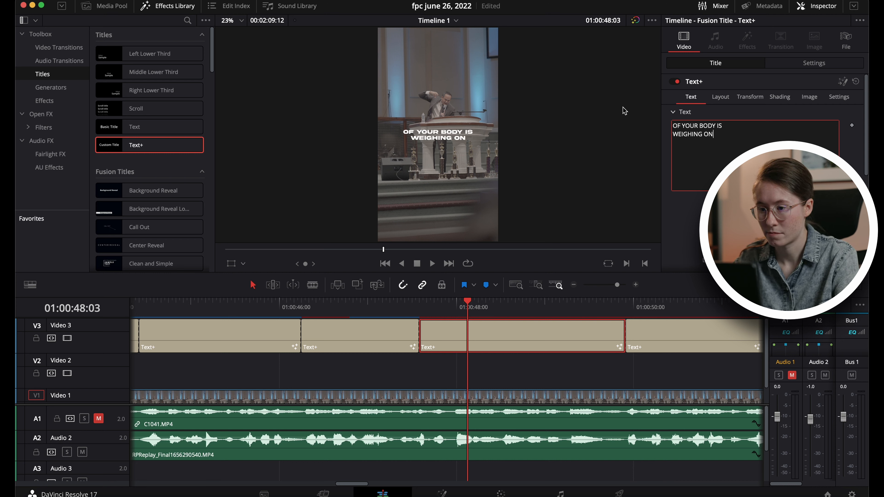
{"action": "type", "text": "D"}
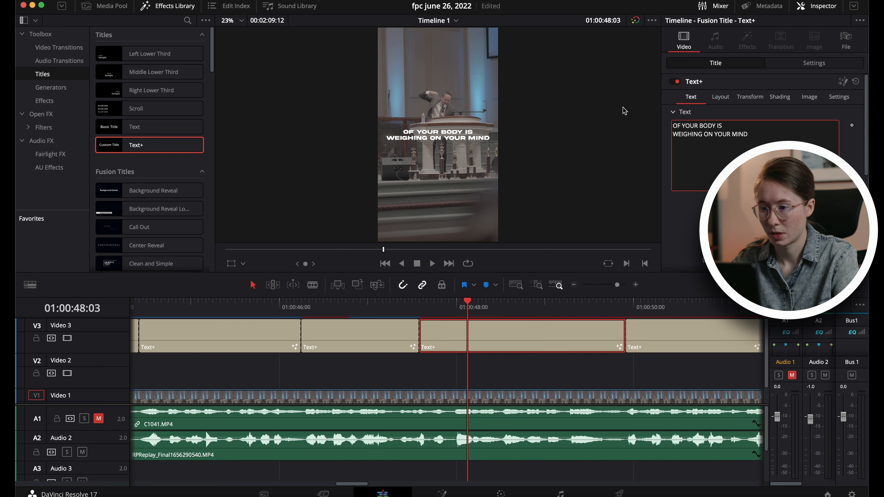
- Play on from the "OF YOUR BODY IS" caption and split the remaining Text+ title at 01:00:51:23
{"action": "left_click", "coordinate": [416, 307]}
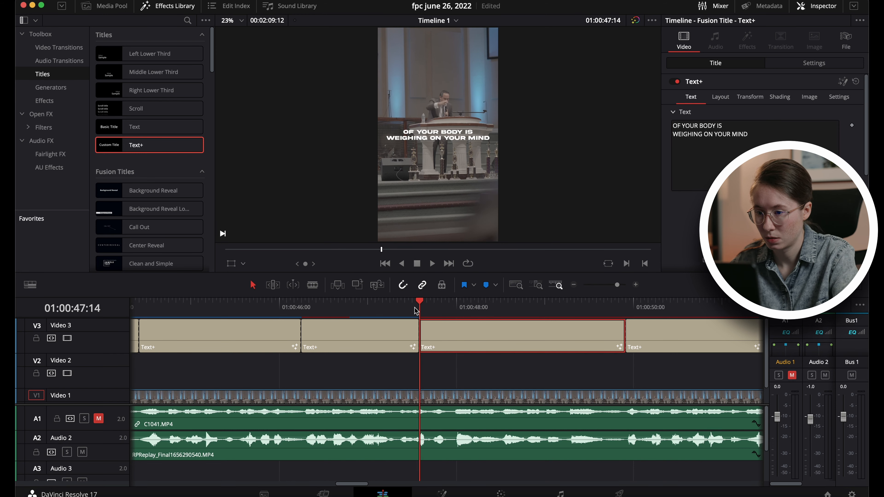
{"action": "key", "text": "space"}
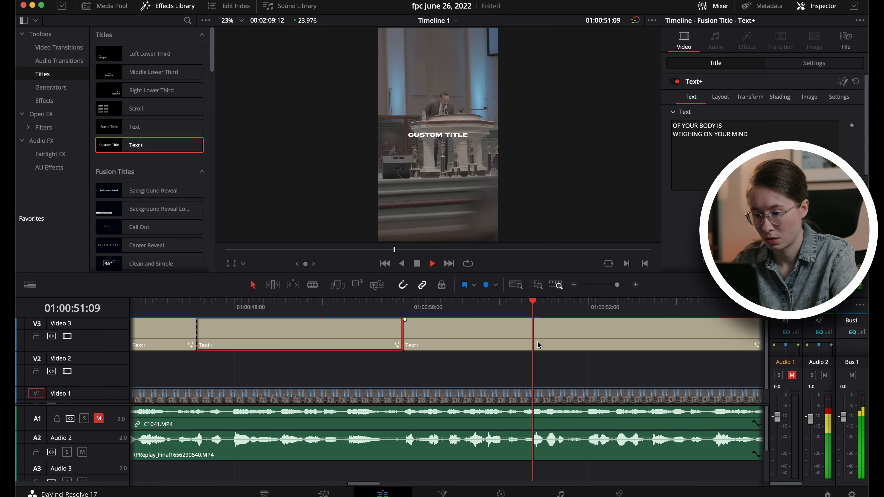
{"action": "key", "text": "space"}
{"action": "key", "text": "b"}
{"action": "left_click", "coordinate": [591, 342]}
{"action": "key", "text": "a"}
- Replace the placeholder text of the segment ending at 01:00:51:23 with "BUT LET NOT YOUR HEART BE TROUBLED" on two lines, breaking before "HEART"
{"action": "left_click", "coordinate": [511, 305]}
{"action": "left_click", "coordinate": [510, 329]}
{"action": "left_click", "coordinate": [677, 186]}
{"action": "key", "text": "super+a"}
{"action": "type", "text": "BUT"}
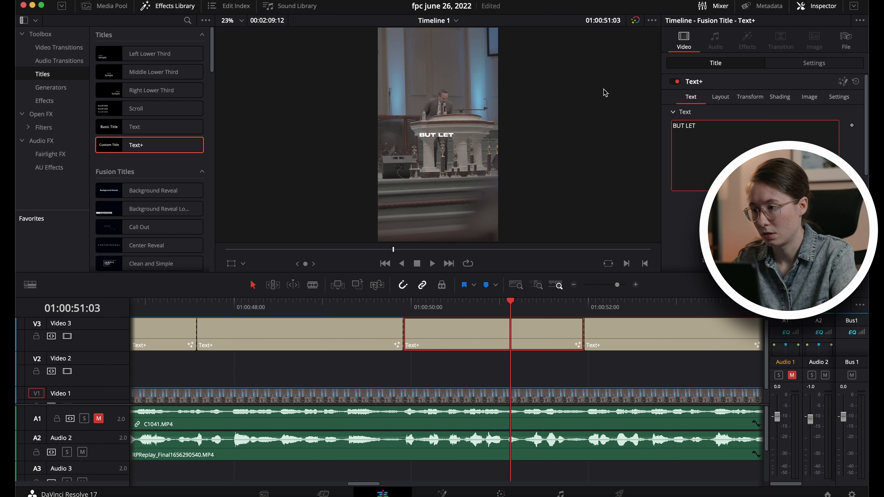
{"action": "type", "text": " LET NOT YOUR"}
{"action": "key", "text": "Return"}
{"action": "type", "text": "H"}
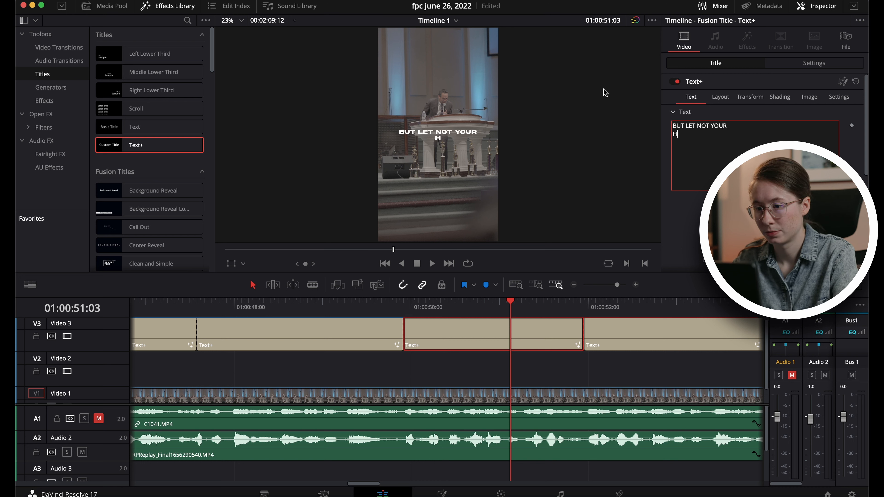
{"action": "type", "text": "EART BE TROU"}
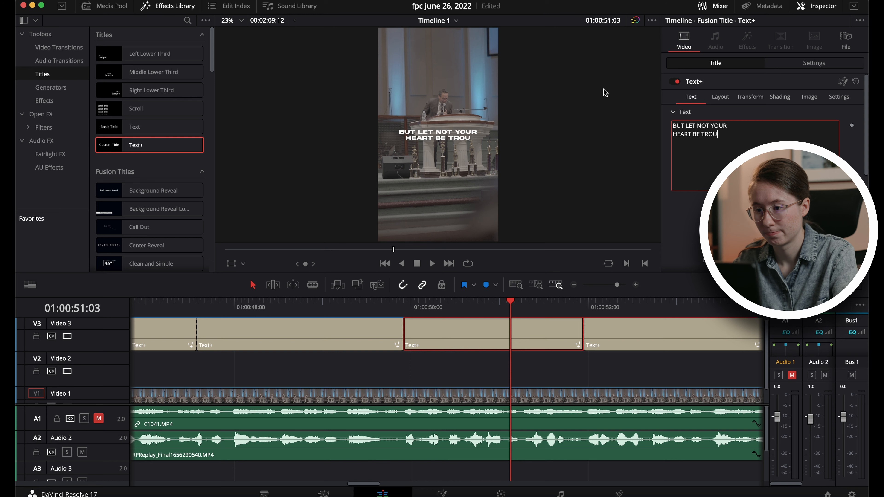
{"action": "type", "text": "BLED"}
- Play on from the "BUT LET NOT YOUR" caption and split the remaining Text+ title at 01:00:53:09
{"action": "left_click", "coordinate": [360, 304]}
{"action": "key", "text": "space"}
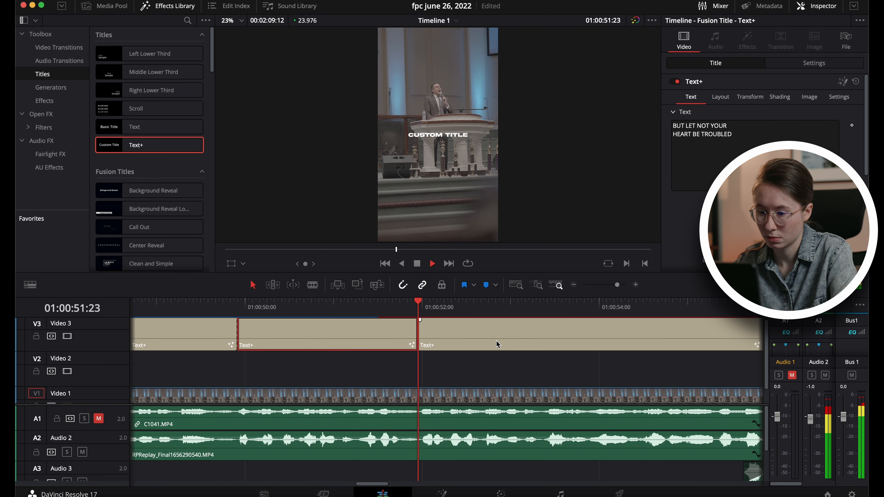
{"action": "key", "text": "space"}
{"action": "key", "text": "b"}
{"action": "left_click", "coordinate": [548, 340]}
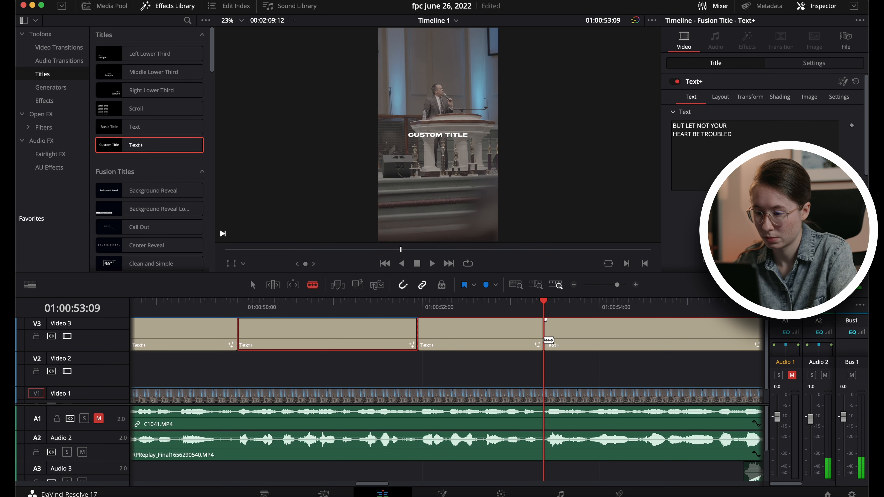
- Undo the split at 01:00:53:09, listen further along the speech and split the remaining Text+ title at 01:00:53:20 instead
{"action": "key", "text": "super+z"}
{"action": "key", "text": "space"}
{"action": "key", "text": "space"}
{"action": "left_click", "coordinate": [561, 308]}
{"action": "key", "text": "space"}
{"action": "key", "text": "space"}
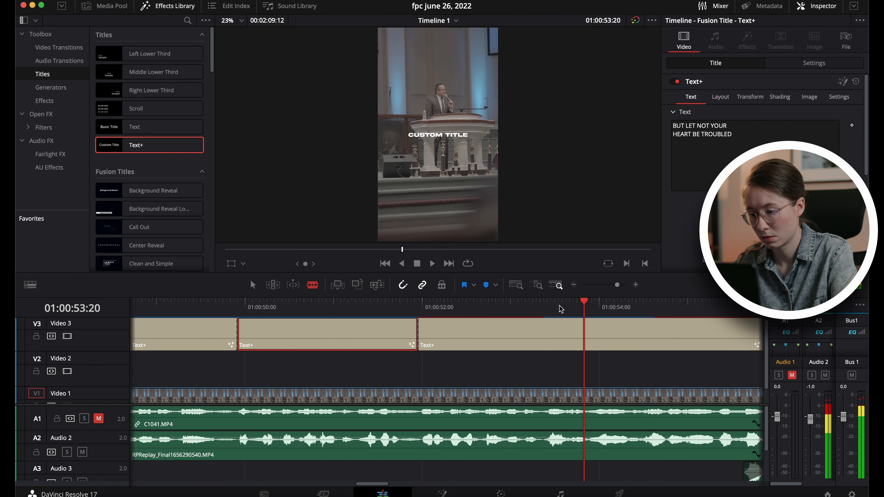
{"action": "left_click", "coordinate": [582, 335]}
- Replace the placeholder text of the segment ending at 01:00:53:20 with "I DON'T KNOW WHAT FINANCIAL CRISIS" on two lines, breaking before "FINANCIAL"
{"action": "key", "text": "a"}
{"action": "left_click", "coordinate": [511, 340]}
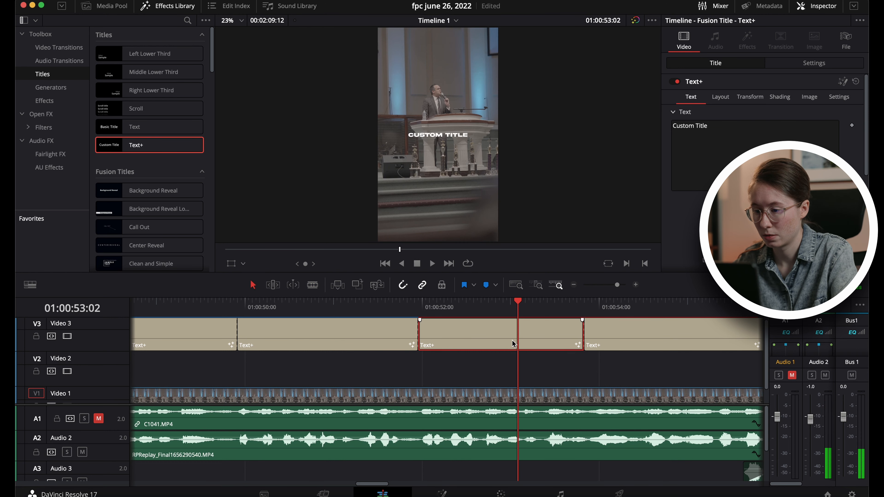
{"action": "left_click_drag", "start_coordinate": [735, 135], "coordinate": [559, 93]}
{"action": "type", "text": "I DON'T"}
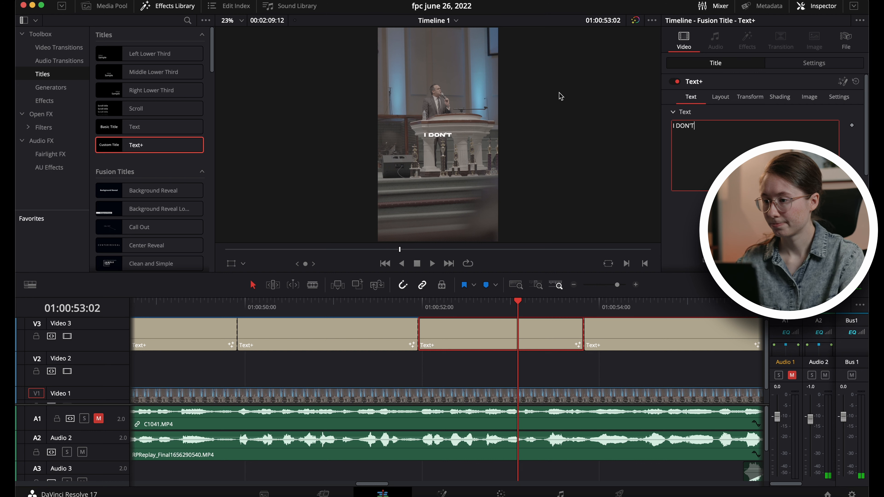
{"action": "type", "text": " KNOW WHAT"}
{"action": "key", "text": "Return"}
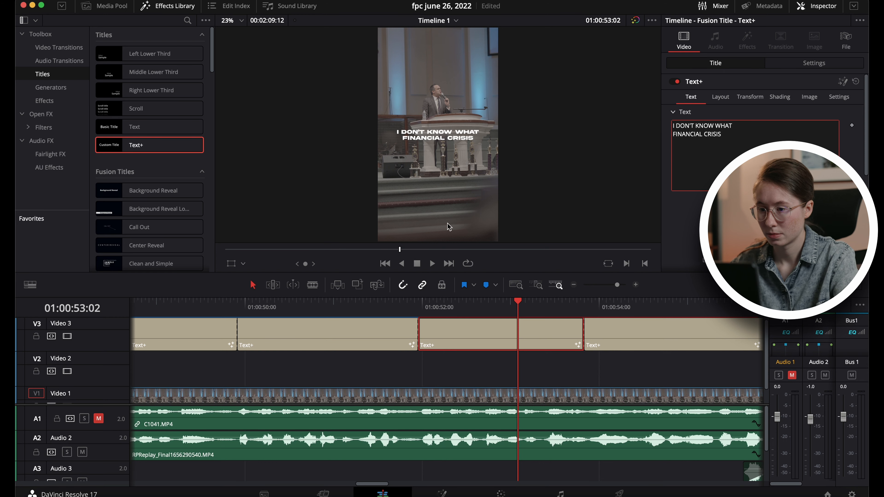
- Play on from the "I DON'T KNOW WHAT" caption and split the remaining Text+ title at 01:00:55:08
{"action": "left_click", "coordinate": [422, 314]}
{"action": "key", "text": "space"}
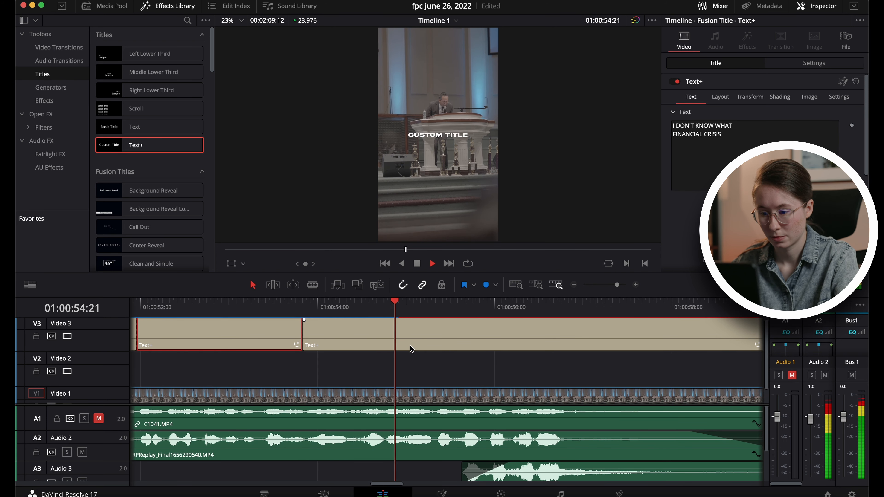
{"action": "key", "text": "space"}
{"action": "key", "text": "Left"}
{"action": "key", "text": "Left"}
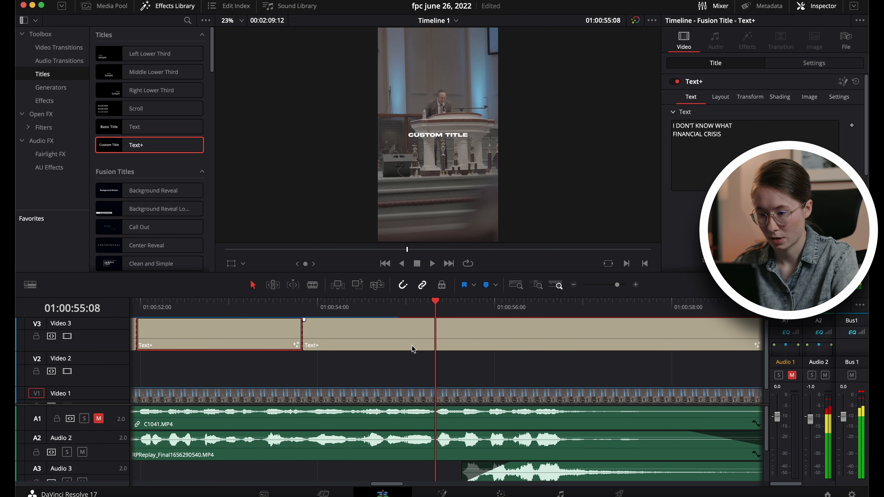
{"action": "key", "text": "b"}
{"action": "left_click", "coordinate": [444, 333]}
- Replace the placeholder text of the segment ending at 01:00:55:08 with "LOOMS OVER YOU"
{"action": "key", "text": "a"}
{"action": "left_click", "coordinate": [377, 309]}
{"action": "left_click", "coordinate": [377, 326]}
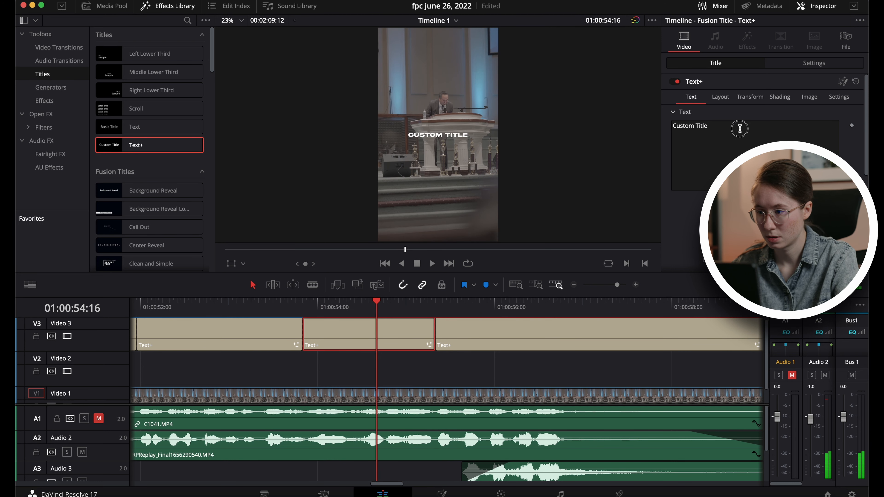
{"action": "left_click_drag", "start_coordinate": [739, 127], "coordinate": [573, 128]}
{"action": "type", "text": "LOOMS OVER YOU"}
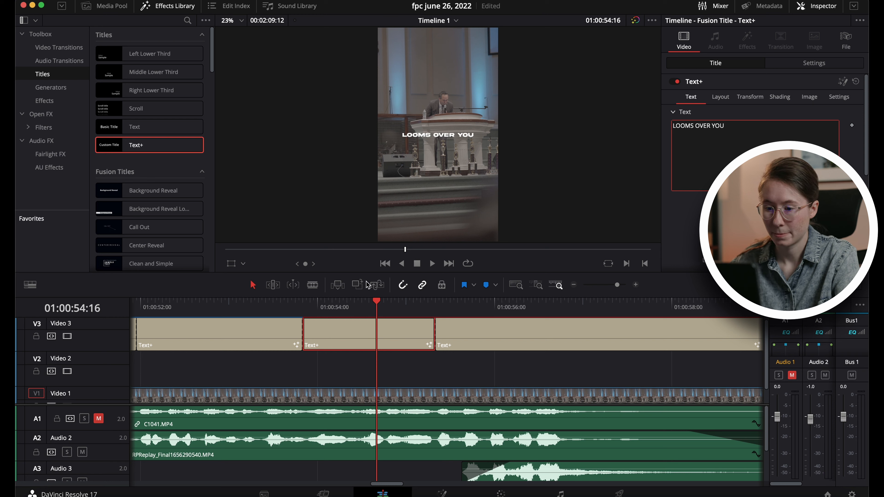
- Play through the "LOOMS OVER YOU" caption and split the remaining Text+ title at 01:00:55:14
{"action": "left_click", "coordinate": [277, 308]}
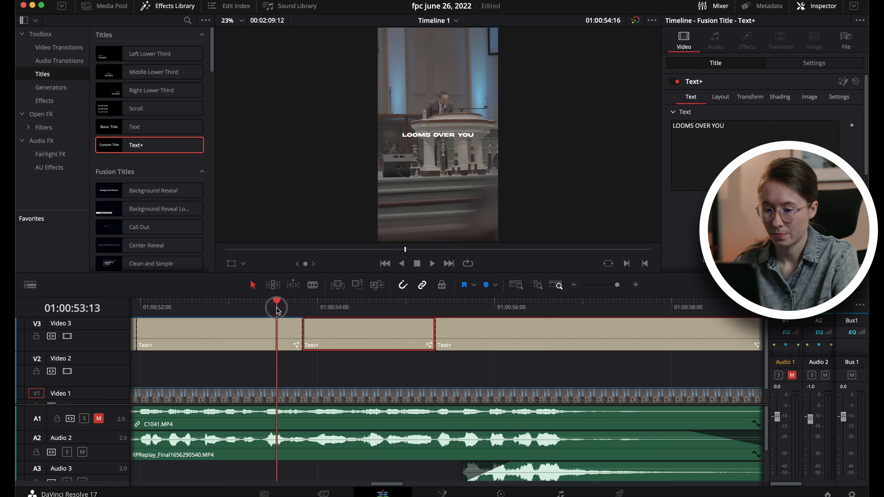
{"action": "key", "text": "space"}
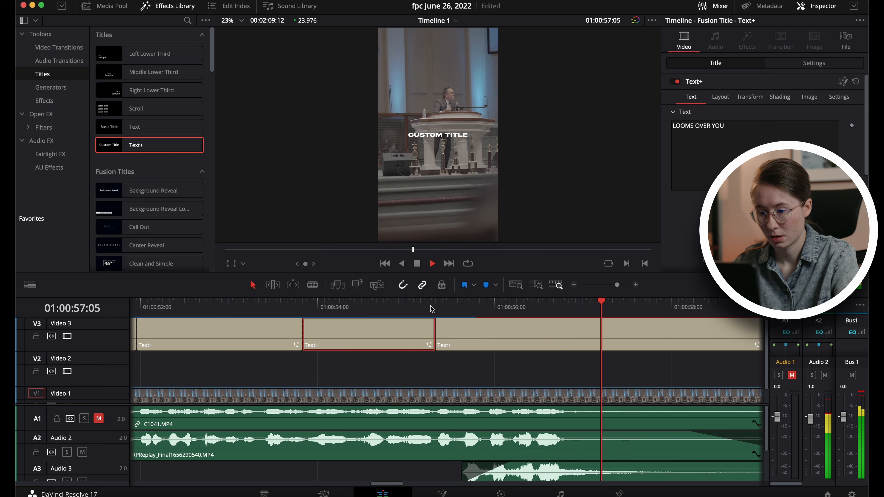
{"action": "key", "text": "space"}
{"action": "left_click", "coordinate": [421, 307]}
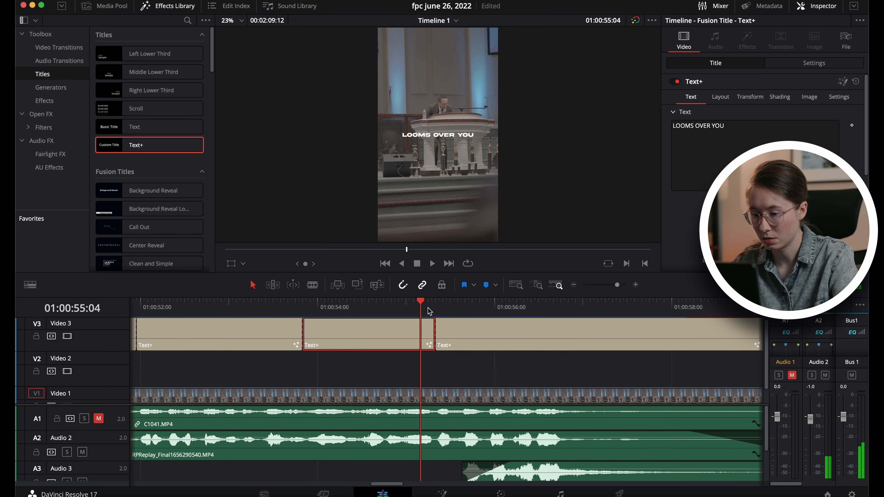
{"action": "key", "text": "space"}
{"action": "key", "text": "Left"}
{"action": "key", "text": "Left"}
{"action": "key", "text": "super+b"}
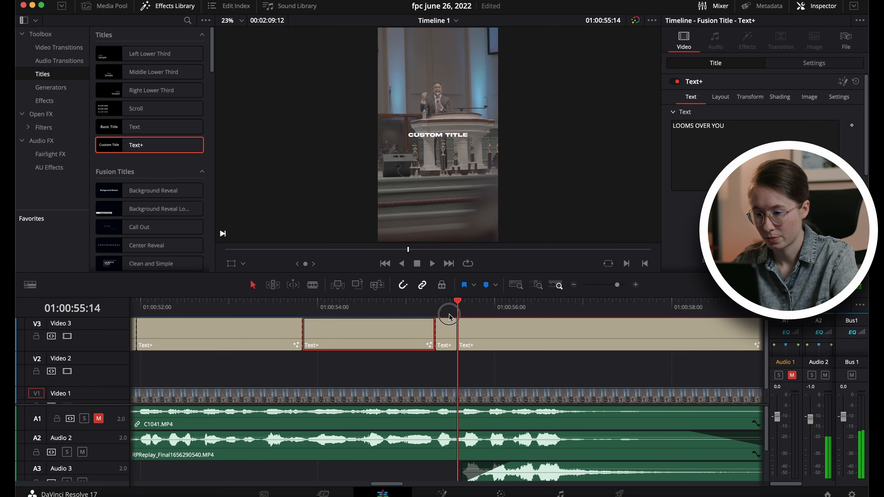
- Replace the placeholder text of the short segment ending at 01:00:55:14 with "BUT"
{"action": "key", "text": "Up"}
{"action": "left_click", "coordinate": [446, 323]}
{"action": "left_click", "coordinate": [679, 127]}
{"action": "key", "text": "super+a"}
{"action": "type", "text": "BU"}
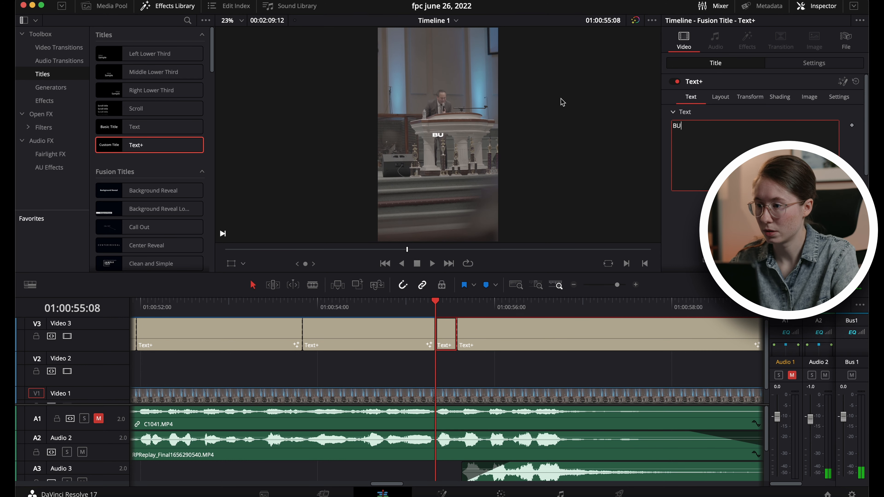
- Play on from the "BUT" caption and split the remaining Text+ title at 01:00:55:21
{"action": "left_click", "coordinate": [431, 307]}
{"action": "key", "text": "space"}
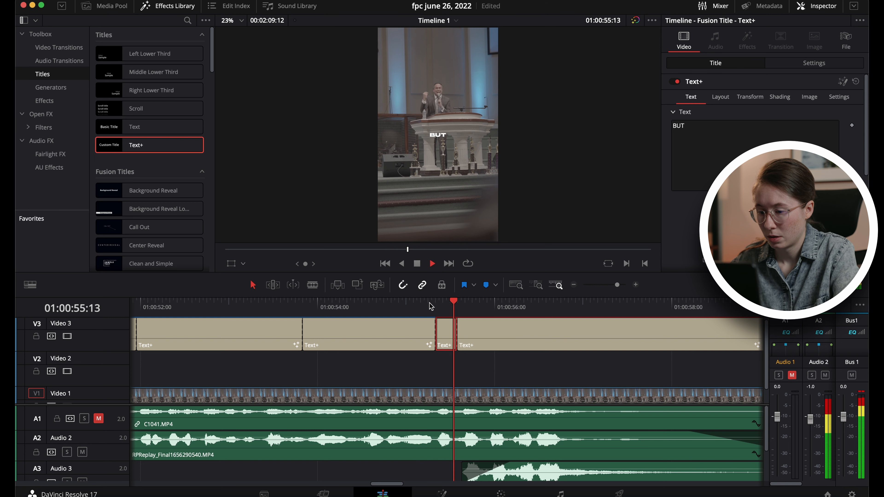
{"action": "key", "text": "b"}
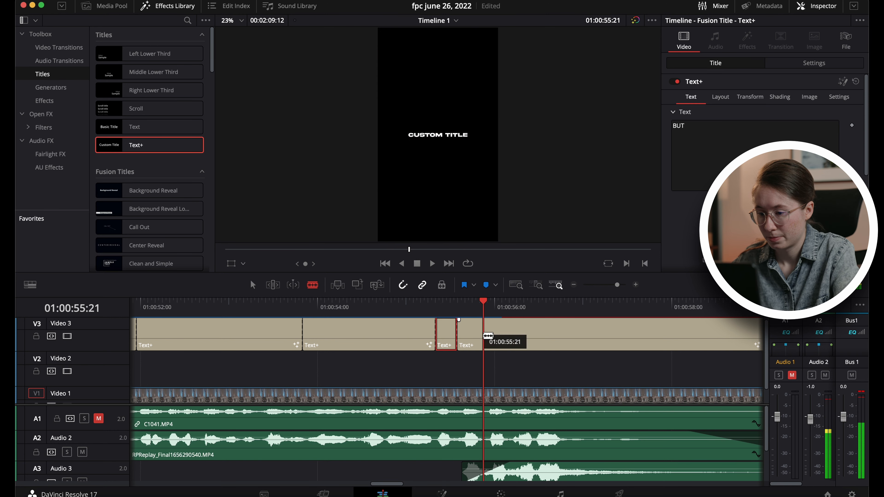
{"action": "left_click", "coordinate": [484, 336]}
- Replace the placeholder text of the segment ending at 01:00:55:21 with "LET"
{"action": "key", "text": "a"}
{"action": "left_click", "coordinate": [465, 310]}
{"action": "left_click", "coordinate": [470, 326]}
{"action": "left_click", "coordinate": [695, 145]}
{"action": "key", "text": "super+a"}
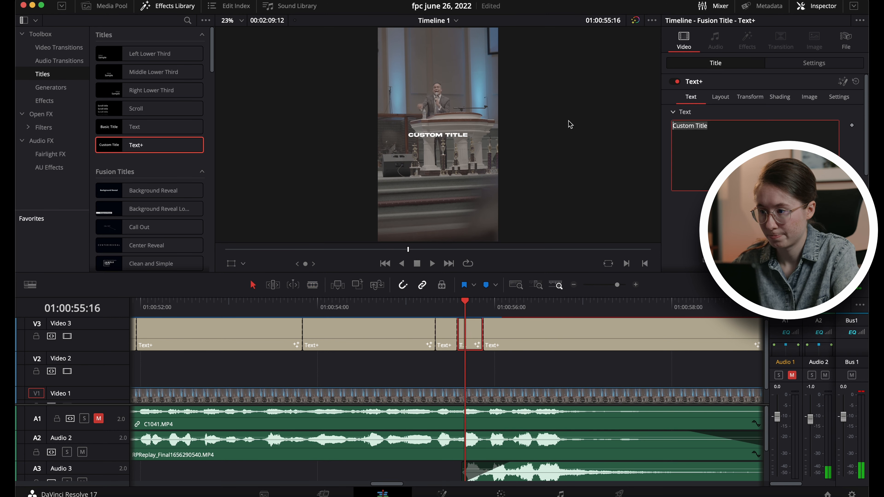
{"action": "type", "text": "LET"}
- Play on from the "LET" caption and split the remaining Text+ title after the next spoken word
{"action": "left_click", "coordinate": [467, 311]}
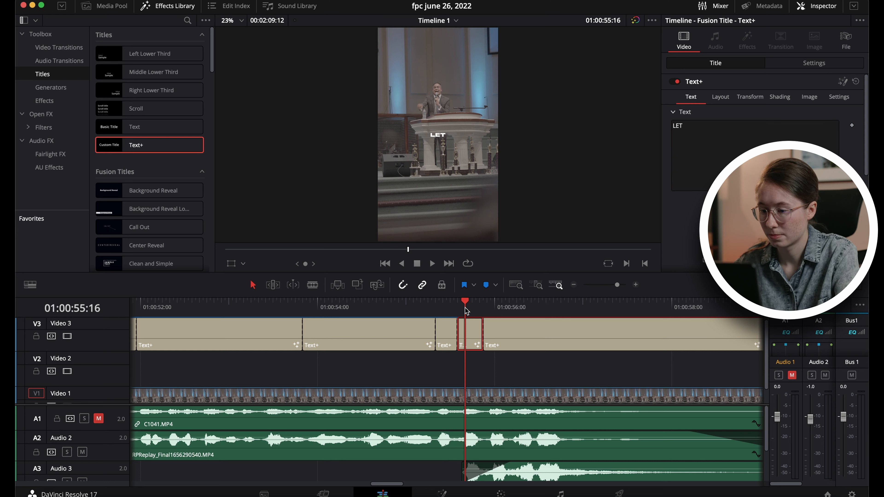
{"action": "key", "text": "space"}
{"action": "left_click", "coordinate": [515, 334]}
- Replace the placeholder text of the segment following "LET" with "NOT"
{"action": "key", "text": "a"}
{"action": "left_click", "coordinate": [498, 310]}
{"action": "left_click", "coordinate": [498, 329]}
{"action": "left_click", "coordinate": [735, 138]}
{"action": "key", "text": "super+a"}
{"action": "type", "text": "NOT"}
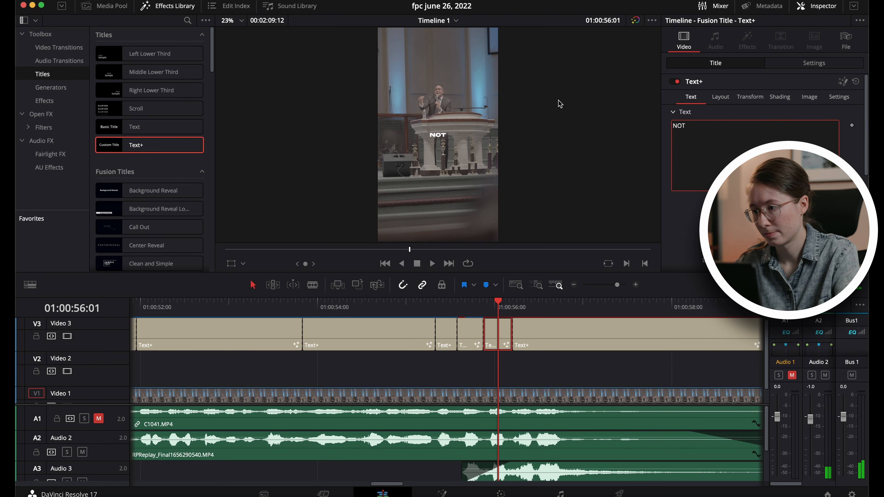
- Split off two more one-word segments after the "NOT" caption and set the first one's text to "YOUR"
{"action": "left_click", "coordinate": [497, 302]}
{"action": "key", "text": "space"}
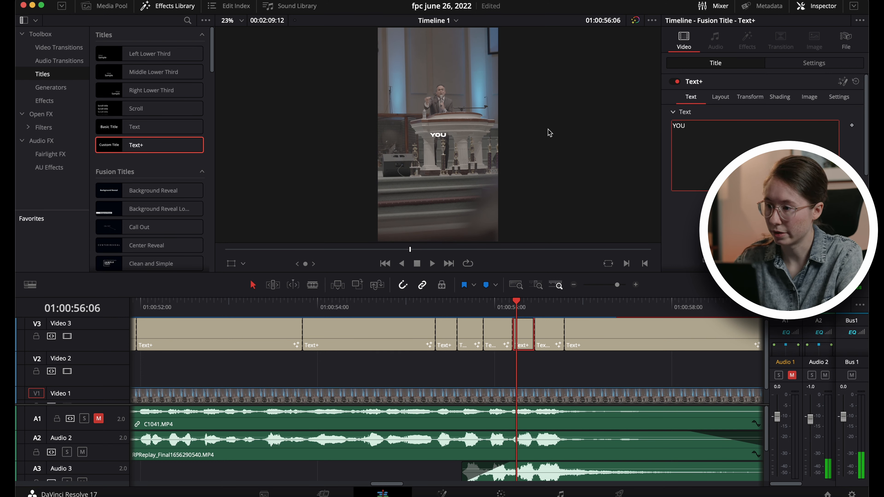
- Replace the placeholder text of the segment following "YOUR" with "HEART"
{"action": "left_click", "coordinate": [553, 333]}
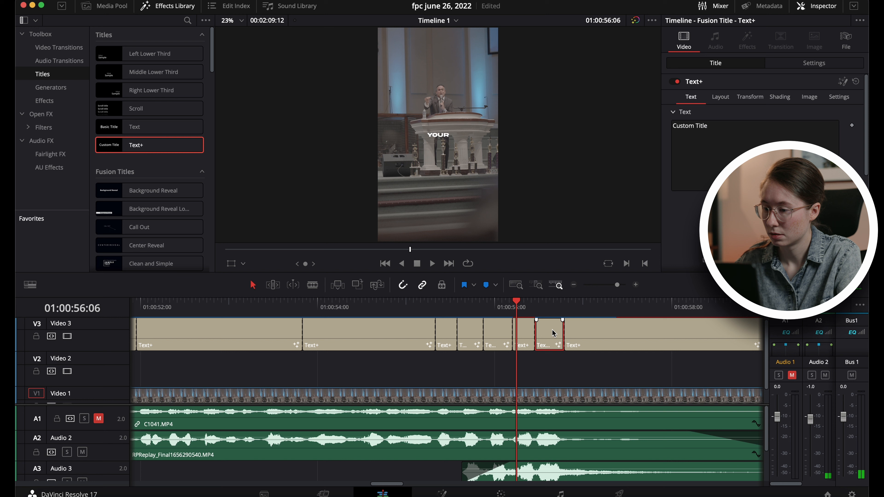
{"action": "left_click", "coordinate": [727, 136]}
{"action": "type", "text": "HEART"}
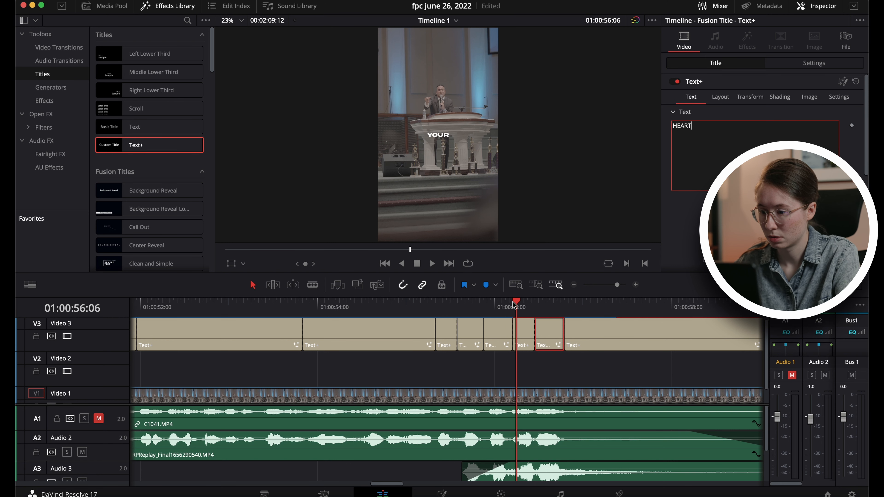
- Replace the placeholder text of the last Text+ segment on Video 3 with "BE TROUBLED"
{"action": "left_click", "coordinate": [420, 308]}
{"action": "left_click", "coordinate": [579, 306]}
{"action": "scroll", "coordinate": [578, 317], "scroll_direction": "right", "scroll_amount": 3}
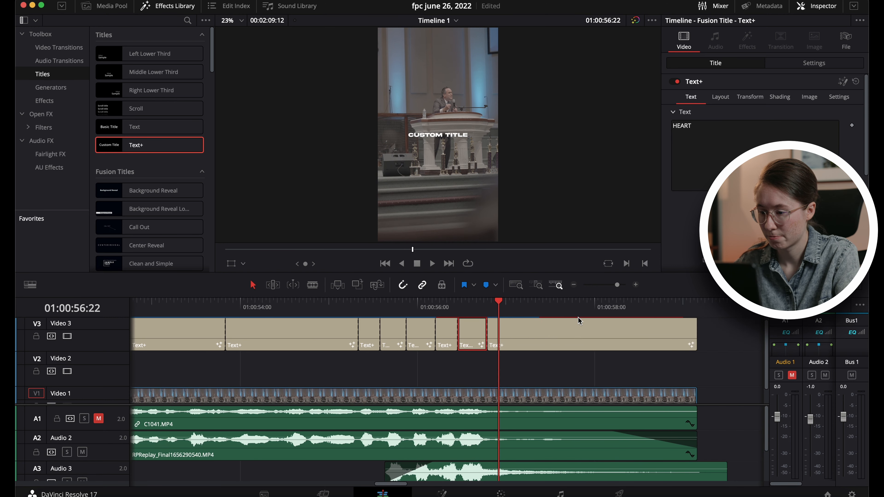
{"action": "left_click", "coordinate": [578, 317]}
{"action": "left_click", "coordinate": [737, 134]}
{"action": "type", "text": "BE "}
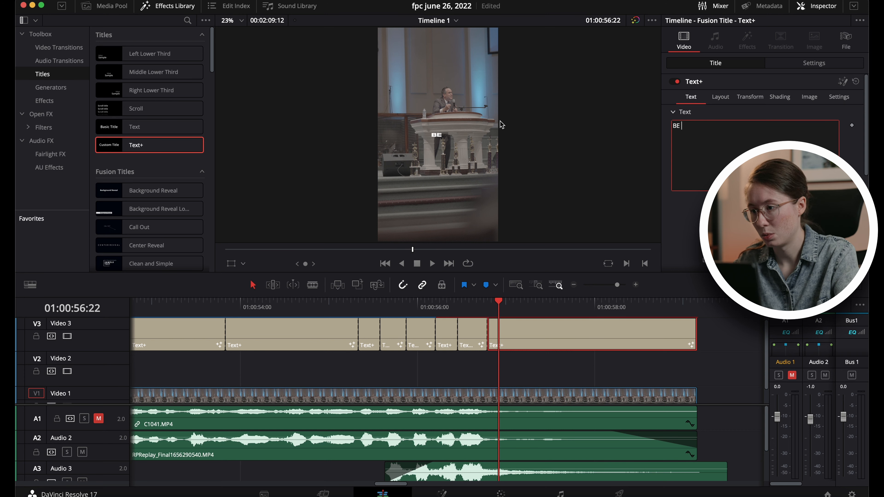
{"action": "type", "text": "TROUBLED"}
- Play through the final captions and add a short fade-out to the end of the "BE TROUBLED" title
{"action": "left_click", "coordinate": [340, 307]}
{"action": "key", "text": "space"}
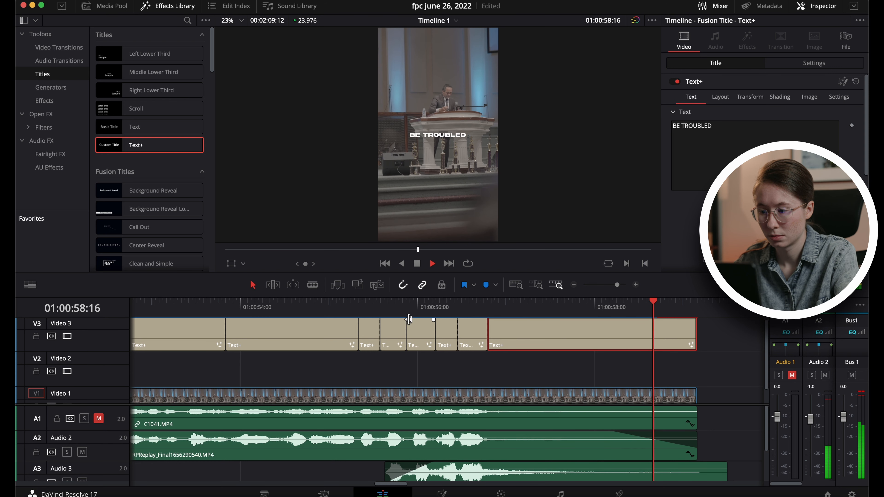
{"action": "key", "text": "space"}
{"action": "scroll", "coordinate": [615, 379], "scroll_direction": "up", "scroll_amount": 1}
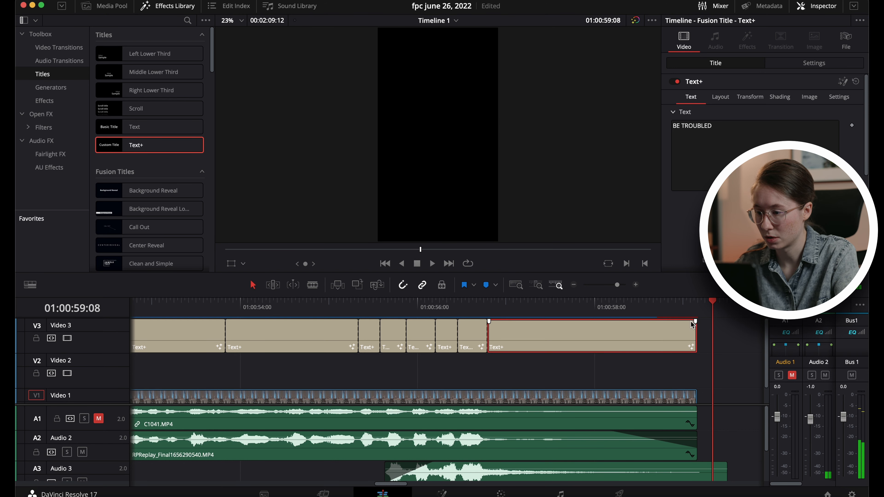
{"action": "left_click_drag", "start_coordinate": [695, 321], "coordinate": [659, 321]}
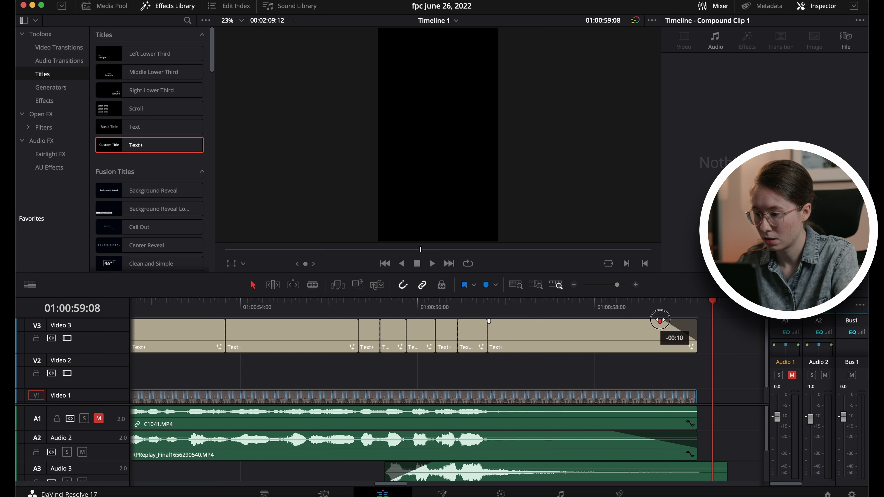
{"action": "left_click", "coordinate": [616, 306]}
{"action": "key", "text": "space"}
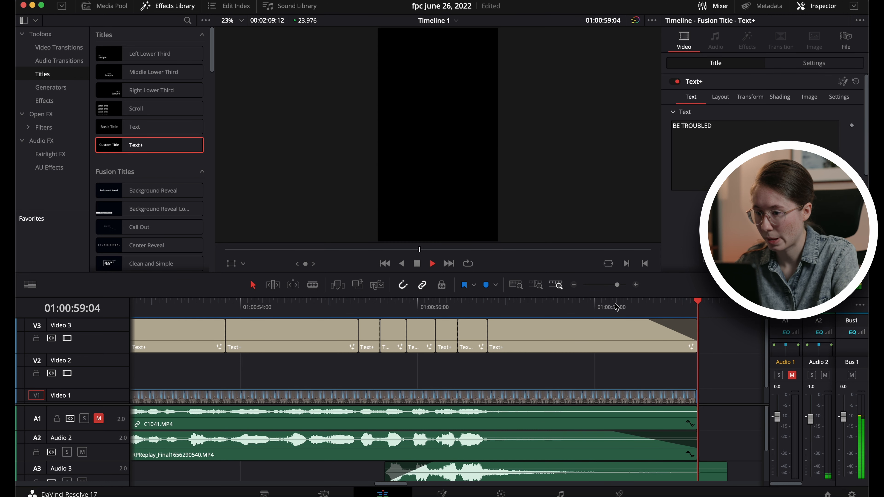
- Return to the timeline start and reframe the C1041.MP4 clip on Video 1 with zoom 1.920 and position X 43, Y -438
{"action": "left_click_drag", "start_coordinate": [617, 284], "coordinate": [613, 285]}
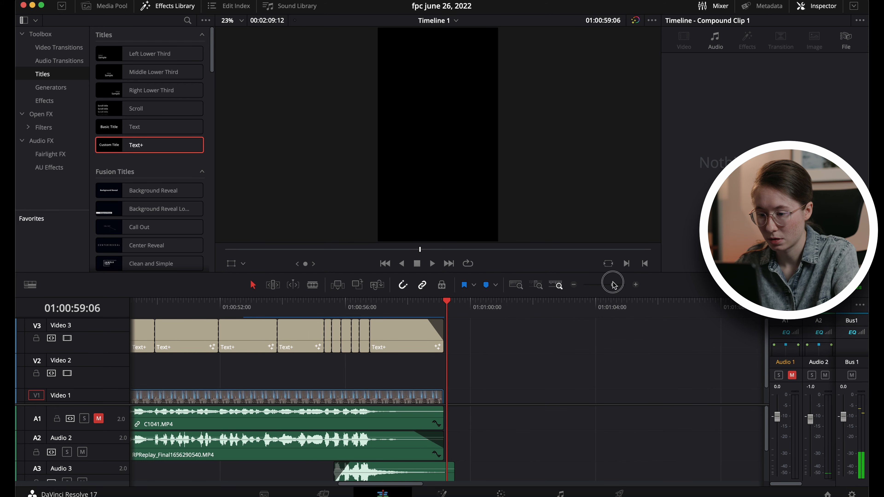
{"action": "scroll", "coordinate": [514, 365], "scroll_direction": "down", "scroll_amount": 1}
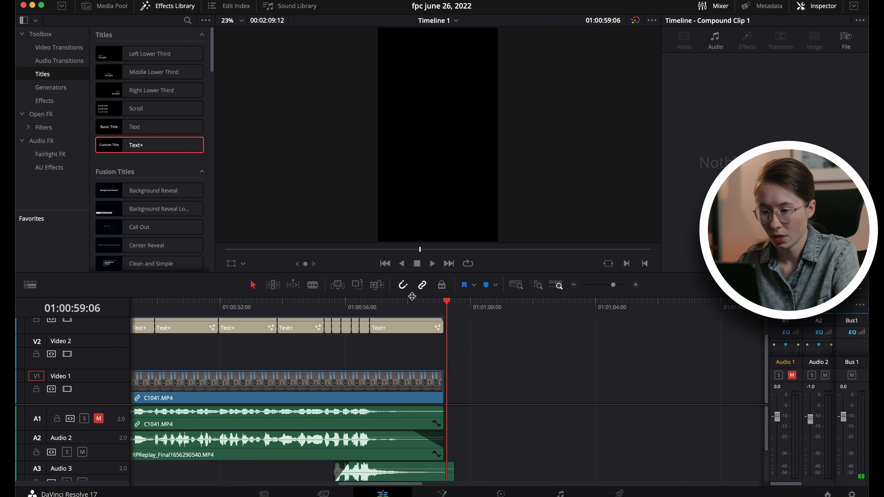
{"action": "left_click_drag", "start_coordinate": [613, 285], "coordinate": [607, 283]}
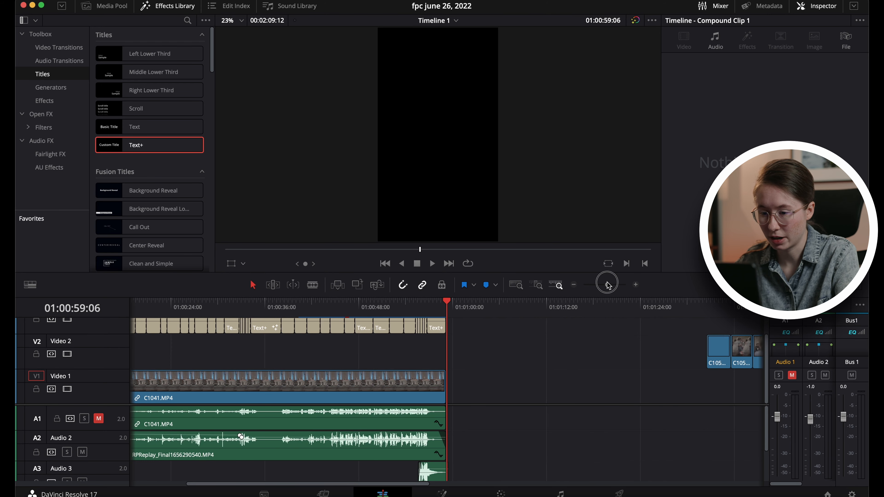
{"action": "scroll", "coordinate": [532, 331], "scroll_direction": "left", "scroll_amount": 5}
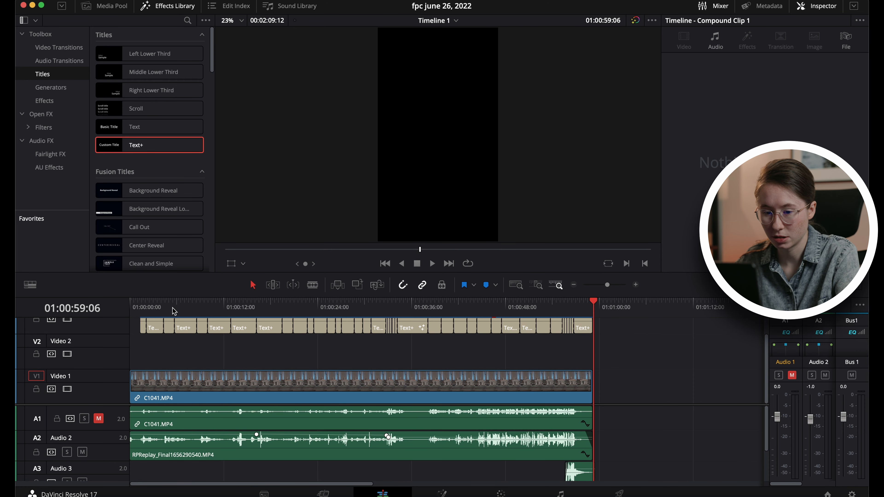
{"action": "key", "text": "Home"}
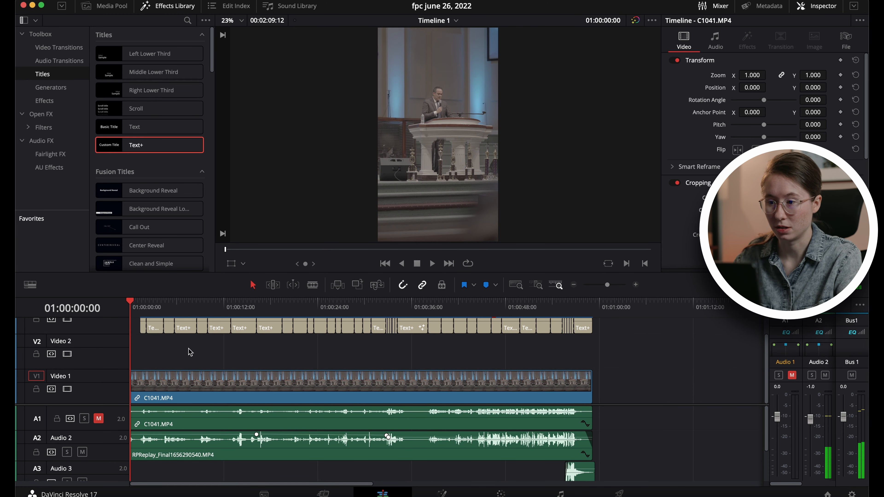
{"action": "left_click", "coordinate": [333, 375]}
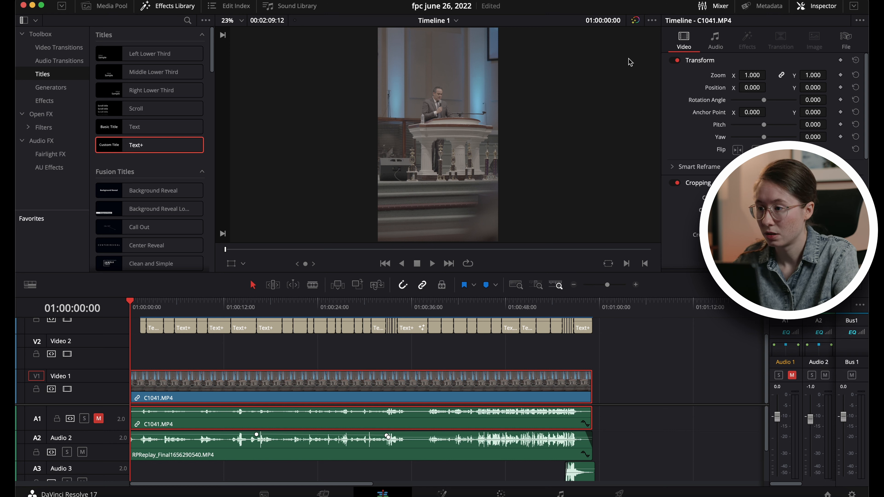
{"action": "left_click_drag", "start_coordinate": [752, 74], "coordinate": [815, 90]}
{"action": "left_click_drag", "start_coordinate": [753, 75], "coordinate": [818, 89]}
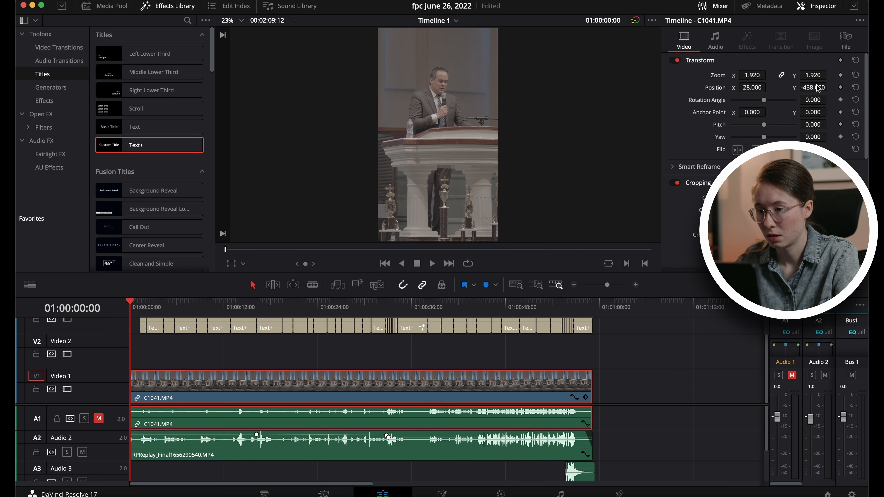
{"action": "left_click_drag", "start_coordinate": [750, 87], "coordinate": [753, 86]}
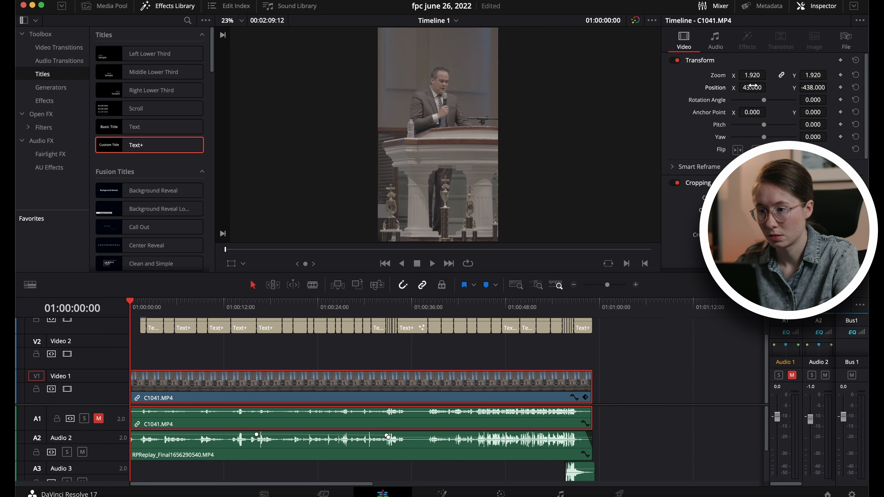
- Switch to color grading for the C1041.MP4 clip and add a second node after node 01
{"action": "left_click", "coordinate": [191, 355]}
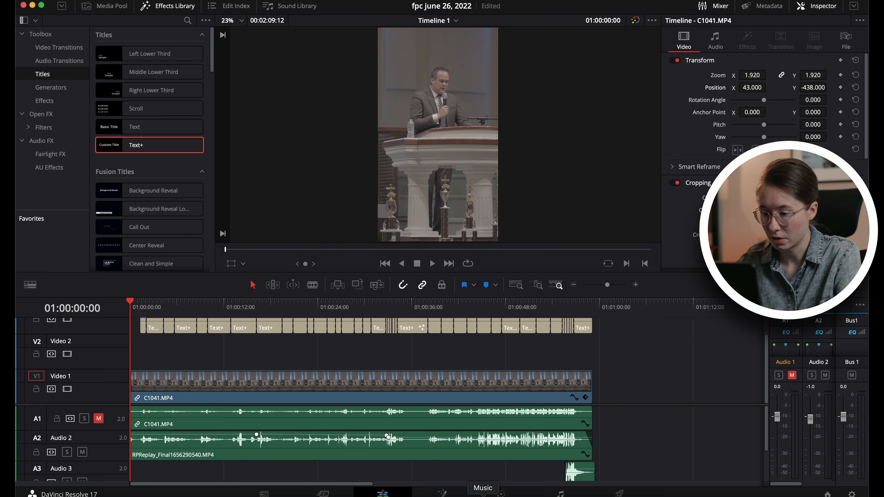
{"action": "left_click", "coordinate": [501, 493]}
{"action": "right_click", "coordinate": [641, 141]}
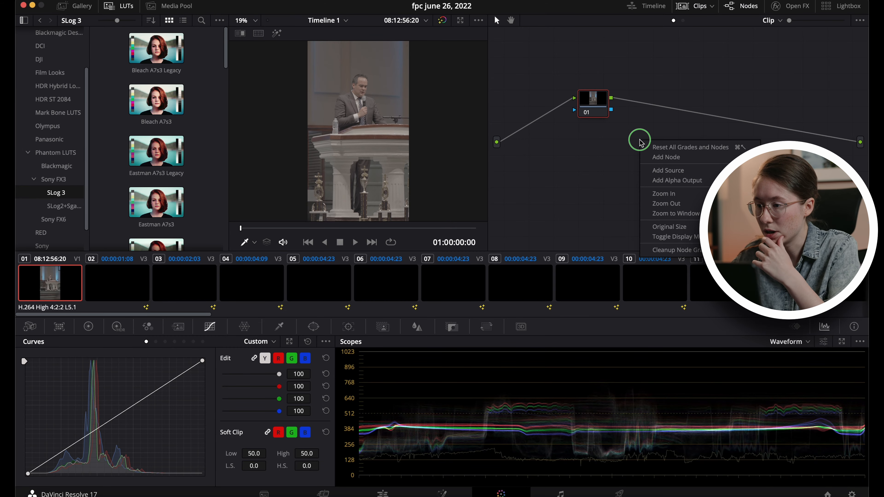
{"action": "left_click", "coordinate": [782, 157]}
{"action": "left_click_drag", "start_coordinate": [642, 137], "coordinate": [655, 104]}
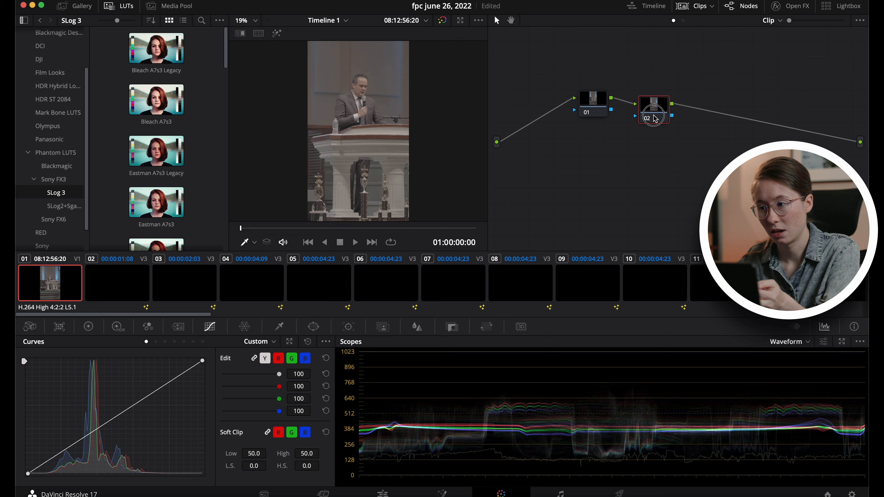
{"action": "left_click_drag", "start_coordinate": [654, 119], "coordinate": [663, 124]}
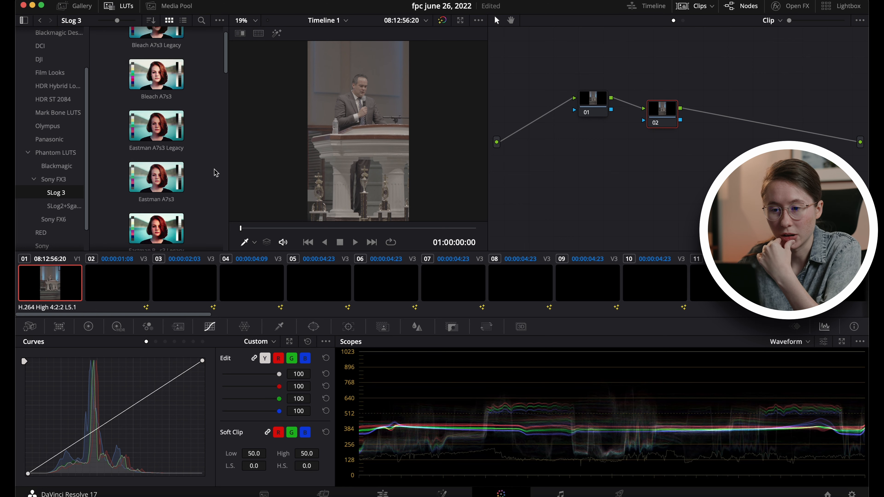
- Apply the Utopia A7s3 LUT from the SLog 3 collection to node 02
{"action": "scroll", "coordinate": [214, 173], "scroll_direction": "down", "scroll_amount": 10}
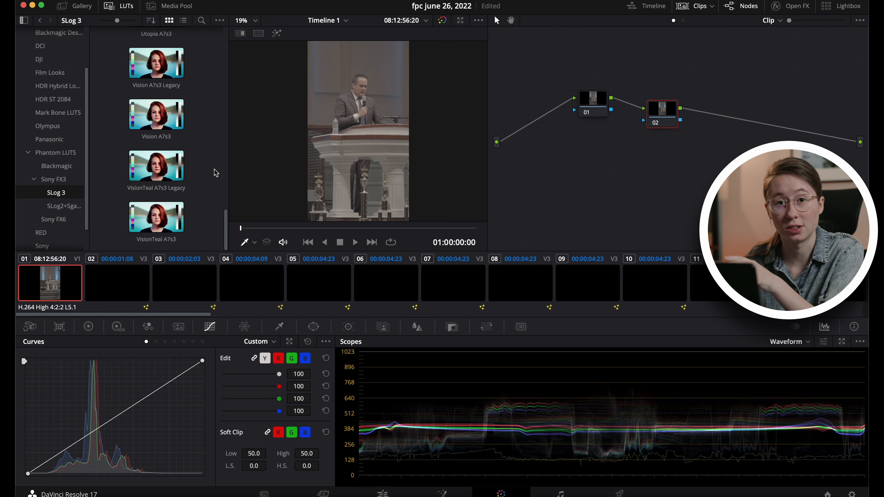
{"action": "scroll", "coordinate": [211, 129], "scroll_direction": "up", "scroll_amount": 3}
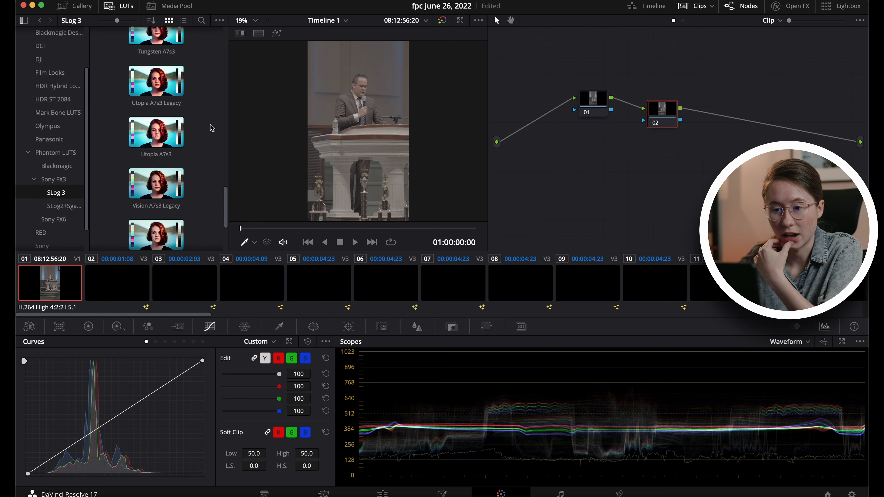
{"action": "left_click_drag", "start_coordinate": [158, 125], "coordinate": [678, 111]}
- On node 01, set the primaries to Temp -70, Gain 0.96, Gamma 0.01 and Lift -0.01, spacing the two nodes apart
{"action": "left_click", "coordinate": [593, 104]}
{"action": "left_click", "coordinate": [88, 326]}
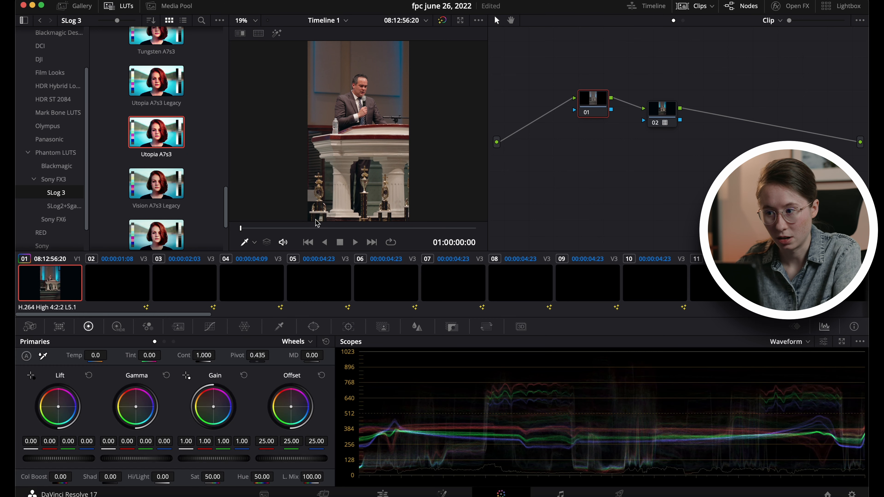
{"action": "left_click_drag", "start_coordinate": [670, 114], "coordinate": [686, 113]}
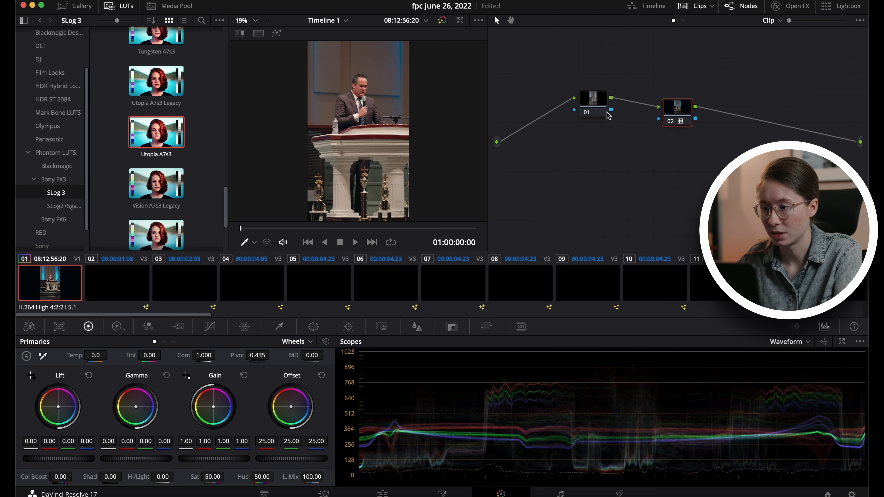
{"action": "left_click_drag", "start_coordinate": [593, 102], "coordinate": [597, 105]}
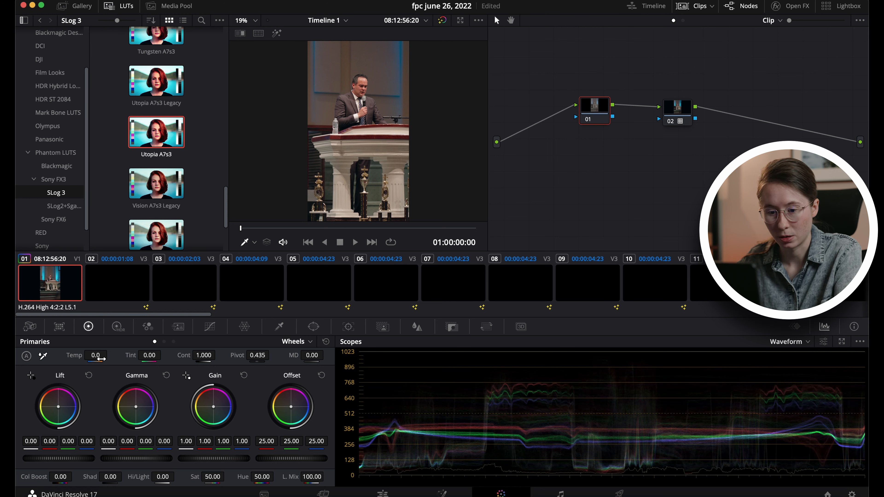
{"action": "left_click_drag", "start_coordinate": [101, 358], "coordinate": [95, 357]}
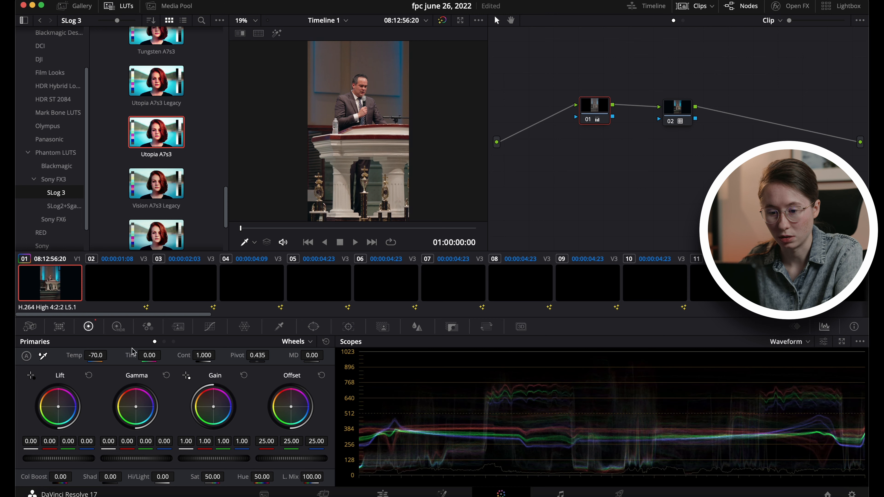
{"action": "mouse_move", "coordinate": [222, 461]}
{"action": "left_mouse_down"}
{"action": "mouse_move", "coordinate": [193, 459]}
{"action": "mouse_move", "coordinate": [237, 462]}
{"action": "left_mouse_up"}
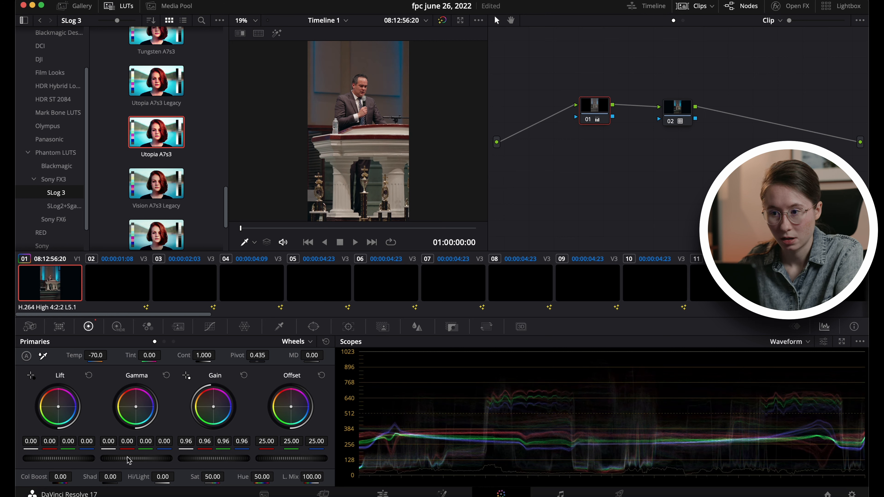
{"action": "left_click_drag", "start_coordinate": [129, 461], "coordinate": [150, 456]}
{"action": "left_click_drag", "start_coordinate": [80, 459], "coordinate": [48, 460]}
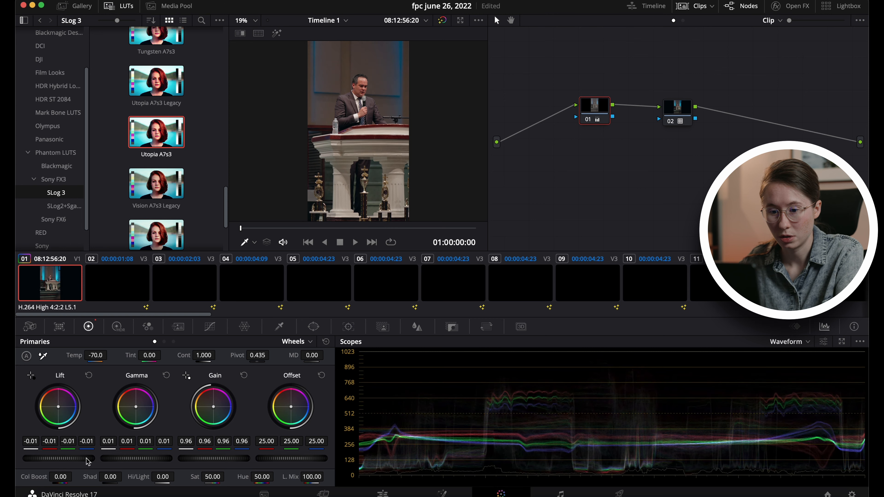
- Sample the wall behind the speaker for node 01's Hue Vs Sat curve and lower saturation to 0.76 at input hue 286.43
{"action": "left_click", "coordinate": [211, 327]}
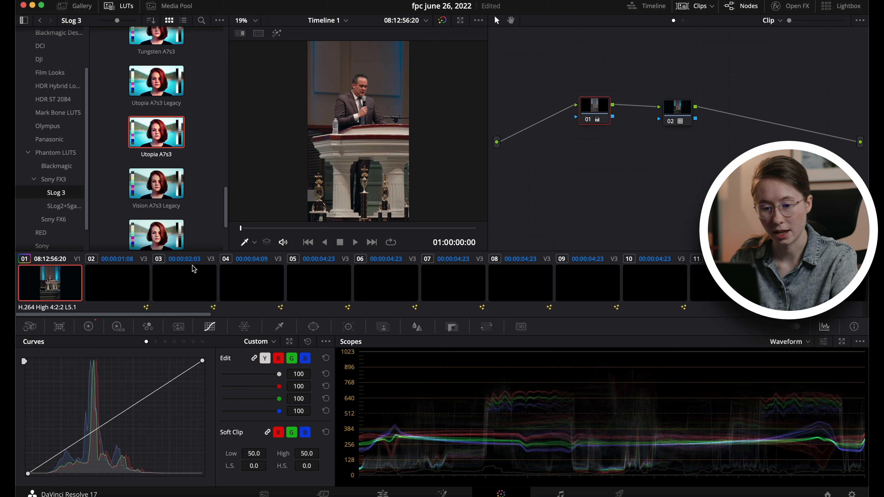
{"action": "left_click", "coordinate": [165, 341]}
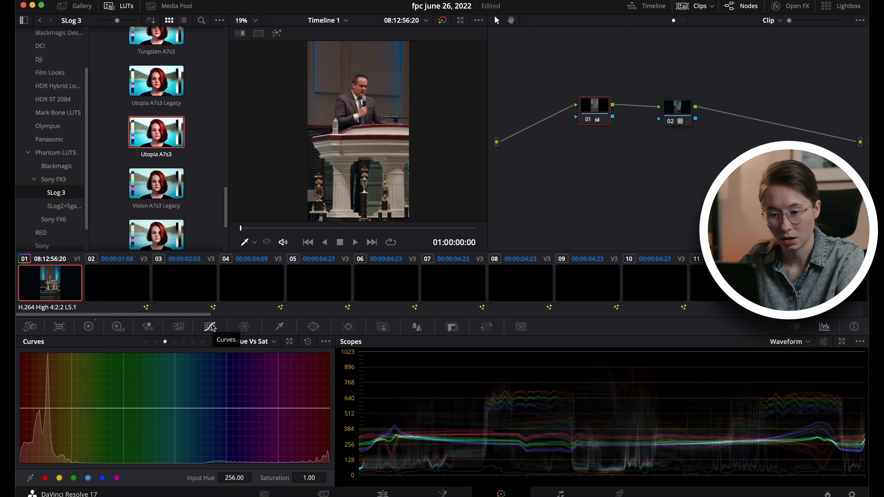
{"action": "left_click", "coordinate": [147, 342]}
{"action": "left_click", "coordinate": [156, 341]}
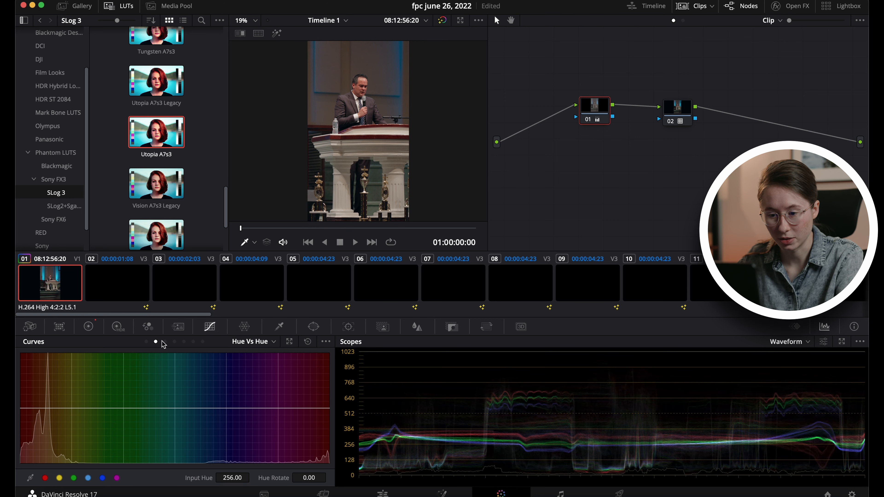
{"action": "left_click", "coordinate": [165, 342]}
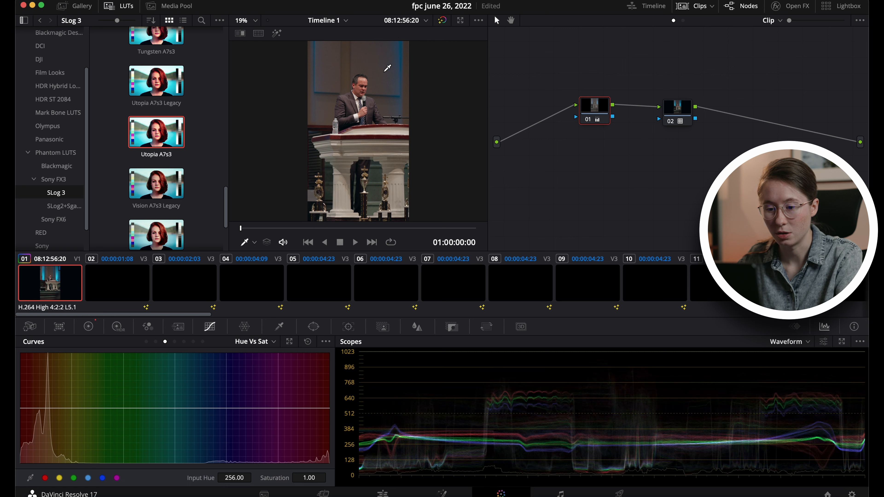
{"action": "left_click", "coordinate": [383, 61]}
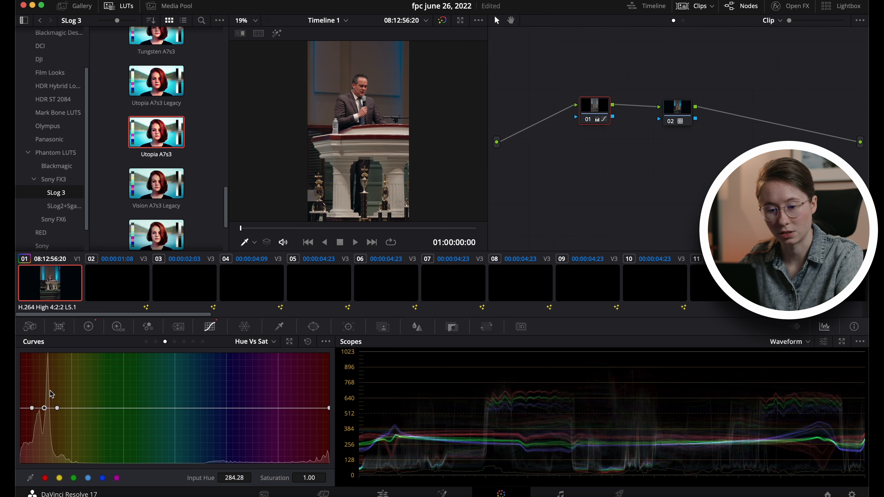
{"action": "left_click", "coordinate": [25, 409]}
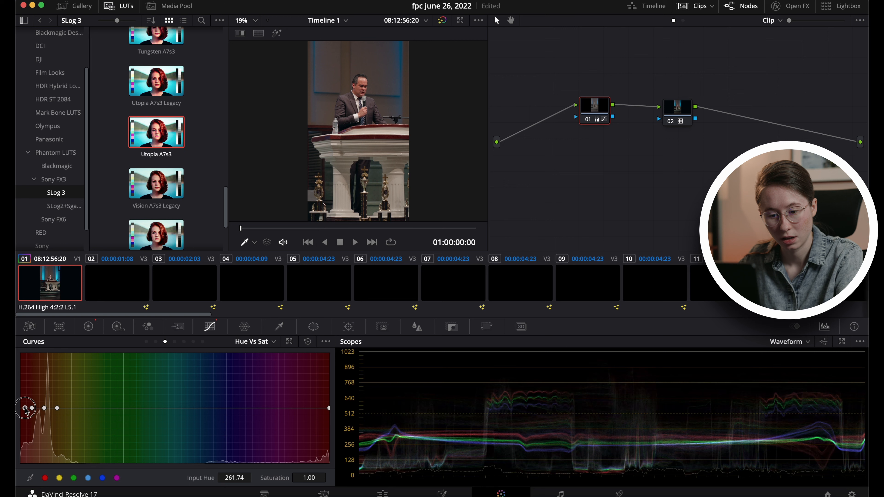
{"action": "mouse_move", "coordinate": [44, 408]}
{"action": "left_mouse_down"}
{"action": "mouse_move", "coordinate": [45, 419]}
{"action": "mouse_move", "coordinate": [32, 401]}
{"action": "mouse_move", "coordinate": [48, 425]}
{"action": "left_mouse_up"}
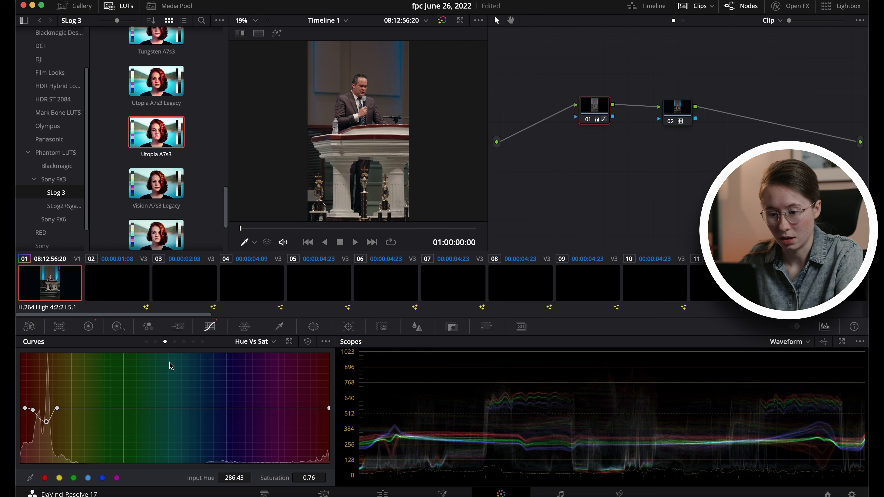
- Set node 01's contrast to 1.122 and Lift to -0.02, and check the grade further into the clip
{"action": "left_click", "coordinate": [88, 326]}
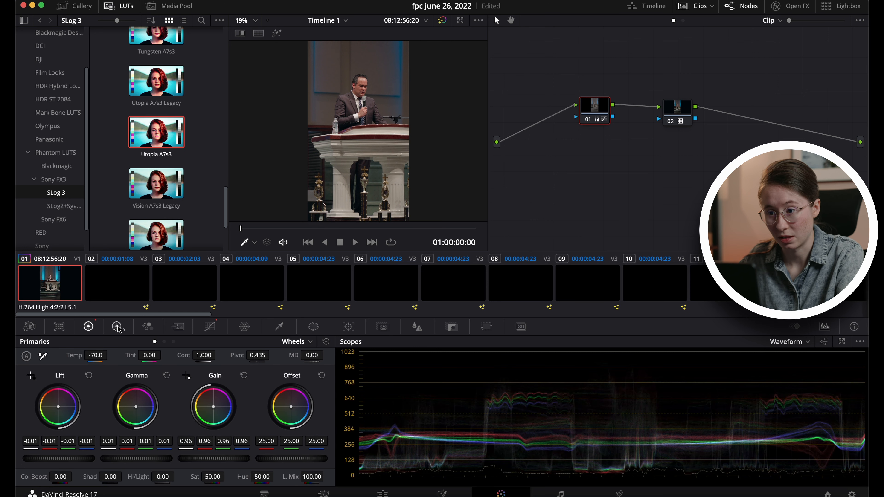
{"action": "left_click_drag", "start_coordinate": [199, 355], "coordinate": [219, 355]}
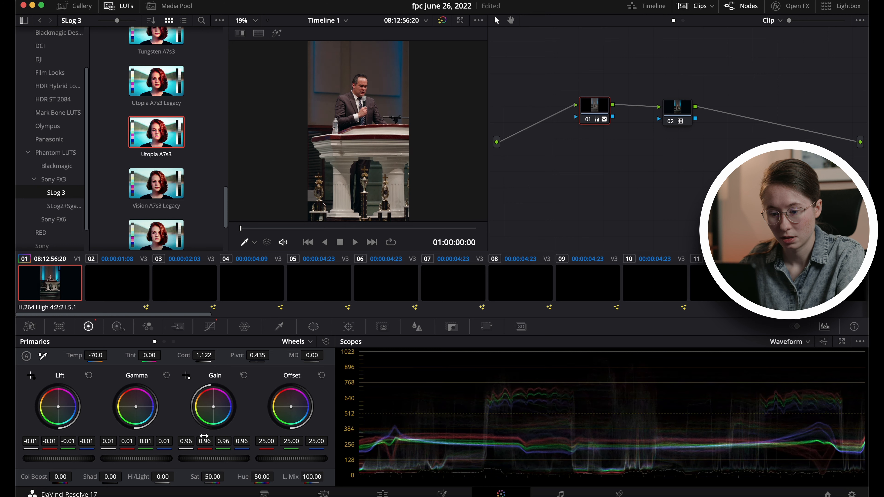
{"action": "left_click_drag", "start_coordinate": [89, 458], "coordinate": [69, 458]}
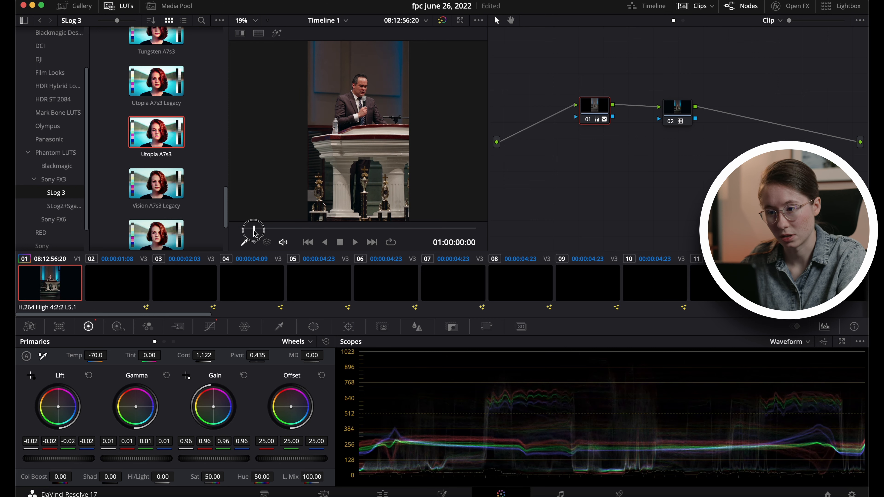
{"action": "left_click", "coordinate": [257, 230]}
{"action": "left_click_drag", "start_coordinate": [350, 232], "coordinate": [296, 226]}
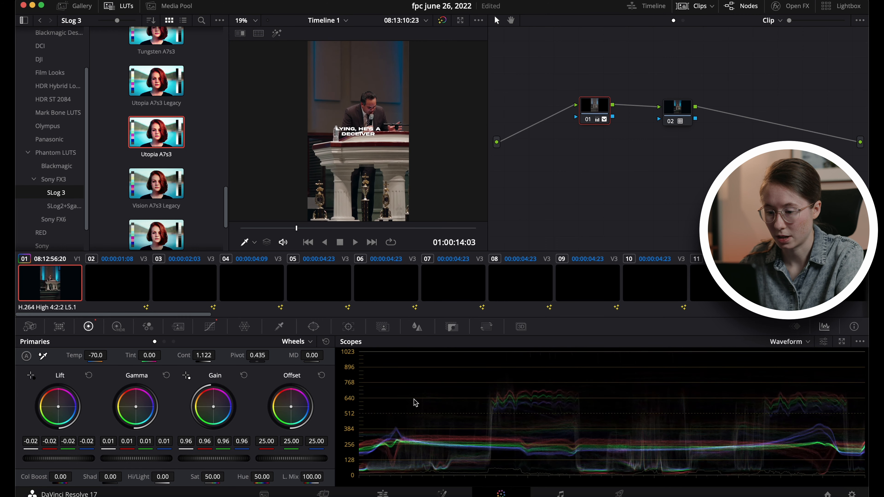
- Return to editing and reframe the C1041.MP4 clip with zoom 2.060, position Y -773 and rotation angle -0.450
{"action": "left_click", "coordinate": [384, 493]}
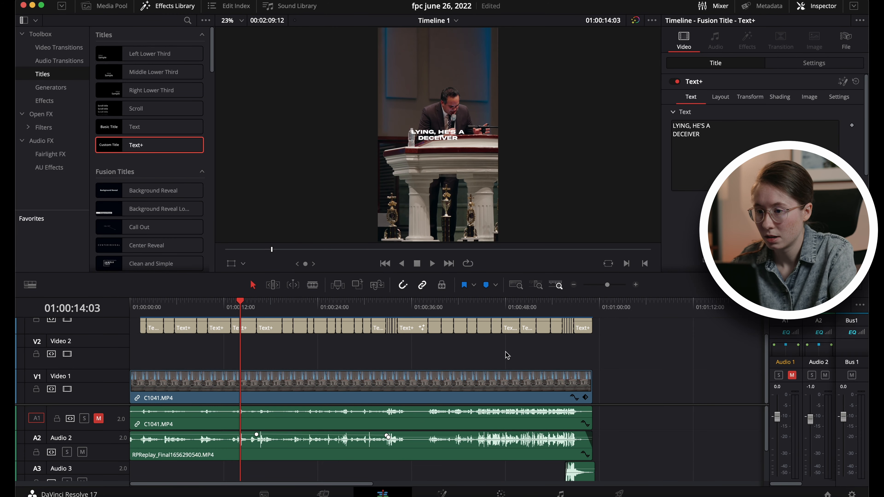
{"action": "left_click", "coordinate": [395, 301]}
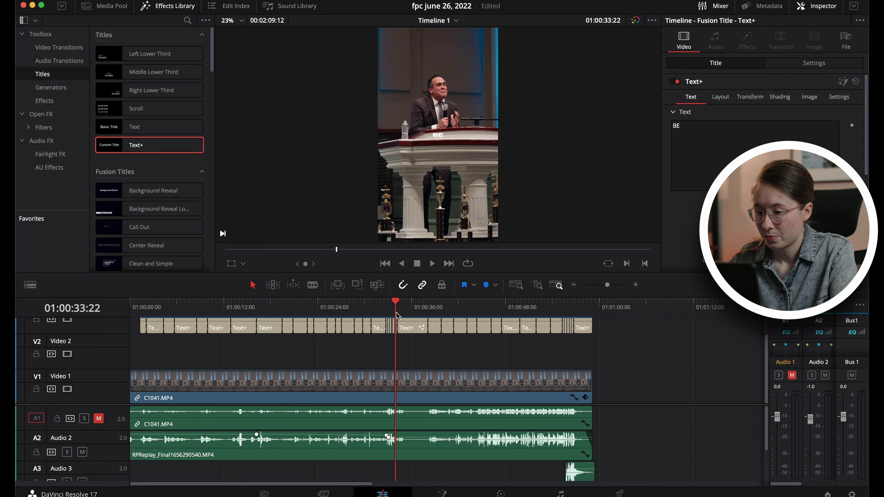
{"action": "left_click", "coordinate": [431, 381]}
{"action": "left_click", "coordinate": [313, 301]}
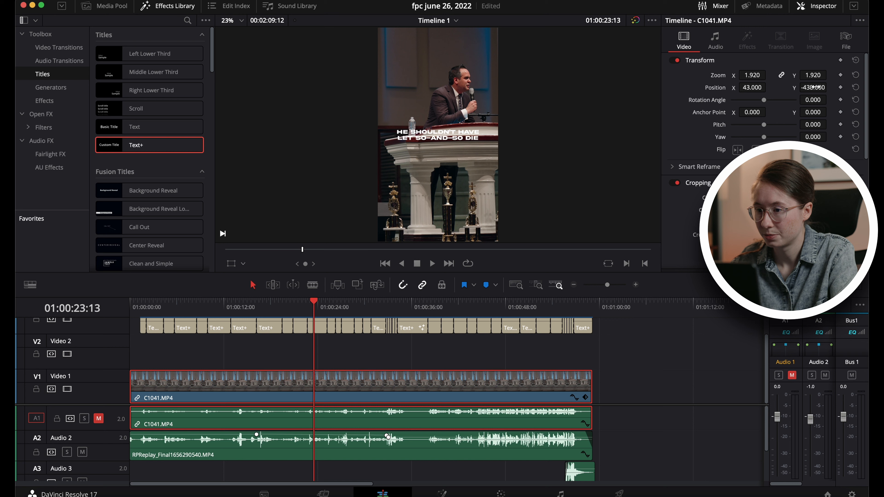
{"action": "left_click_drag", "start_coordinate": [816, 87], "coordinate": [818, 87]}
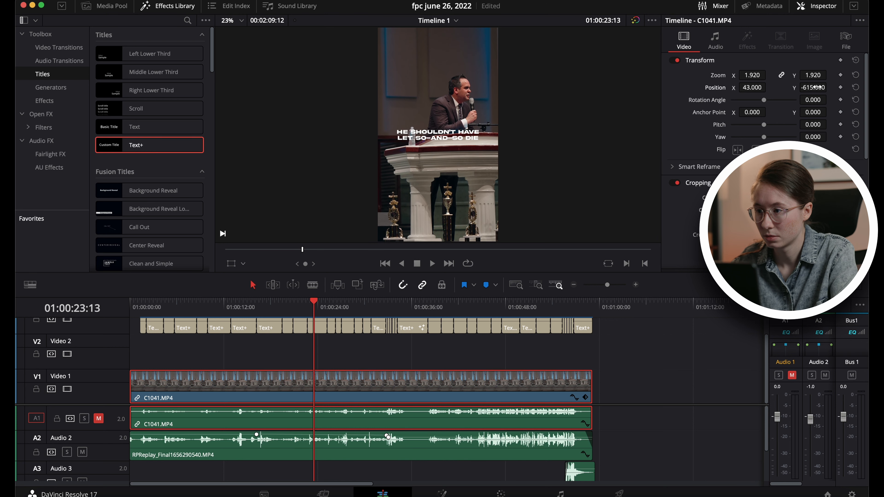
{"action": "left_click_drag", "start_coordinate": [752, 75], "coordinate": [731, 78]}
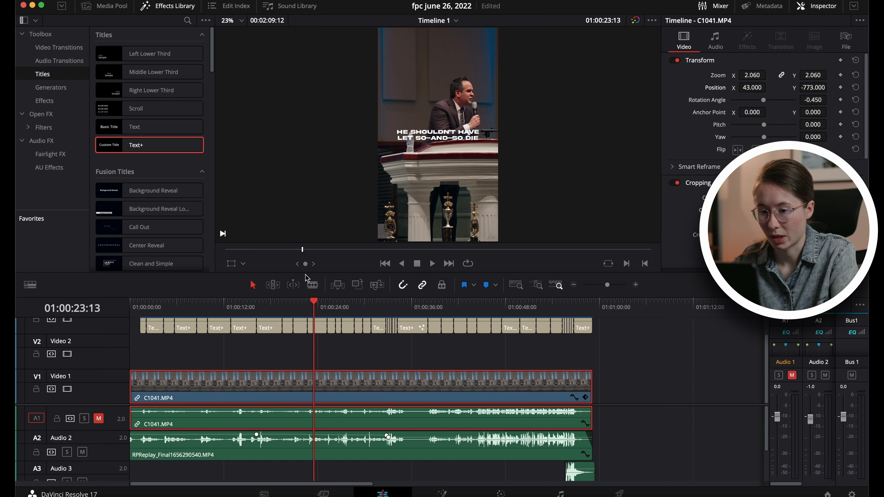
- Examine the speaker's framing and the caption placement at several points from the start to the end of the timeline
{"action": "left_click_drag", "start_coordinate": [248, 304], "coordinate": [422, 313]}
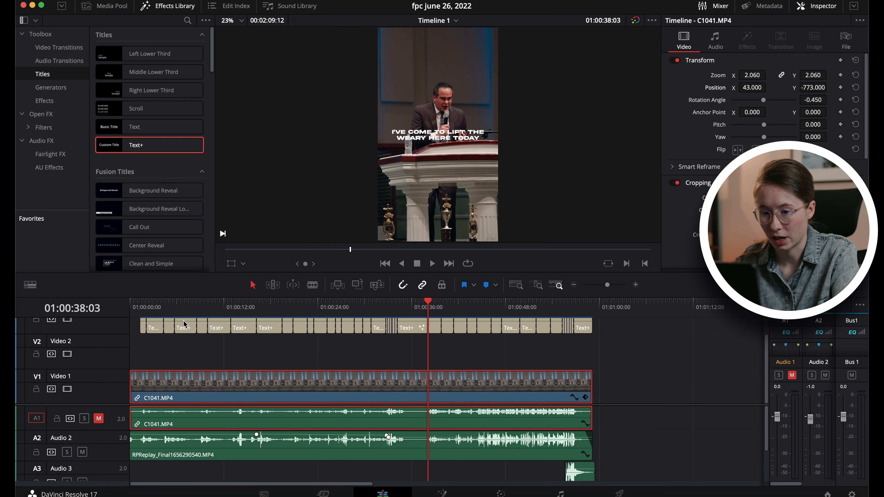
{"action": "left_click", "coordinate": [175, 314]}
{"action": "left_click", "coordinate": [208, 314]}
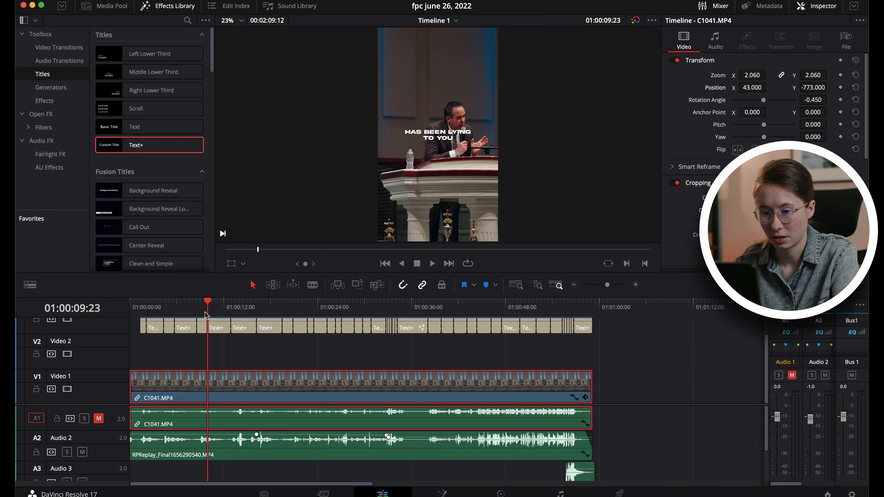
{"action": "left_click", "coordinate": [232, 315]}
{"action": "left_click", "coordinate": [256, 312]}
{"action": "left_click", "coordinate": [228, 312]}
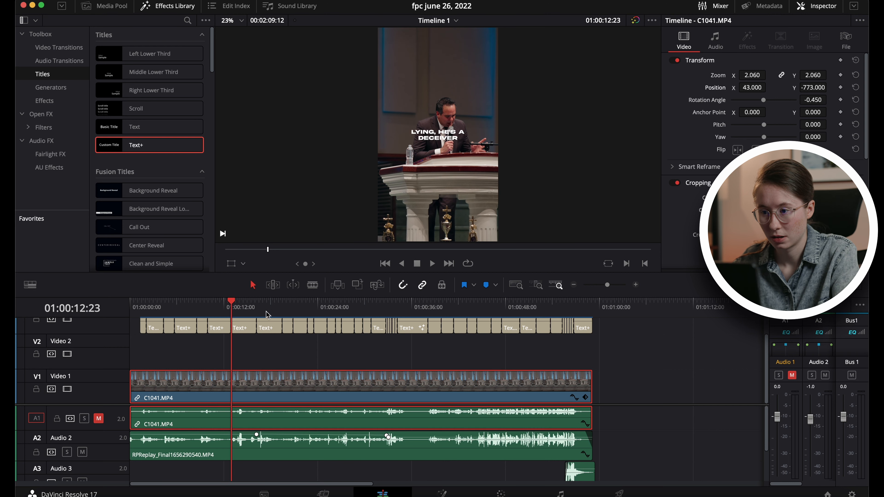
{"action": "left_click_drag", "start_coordinate": [228, 314], "coordinate": [154, 310]}
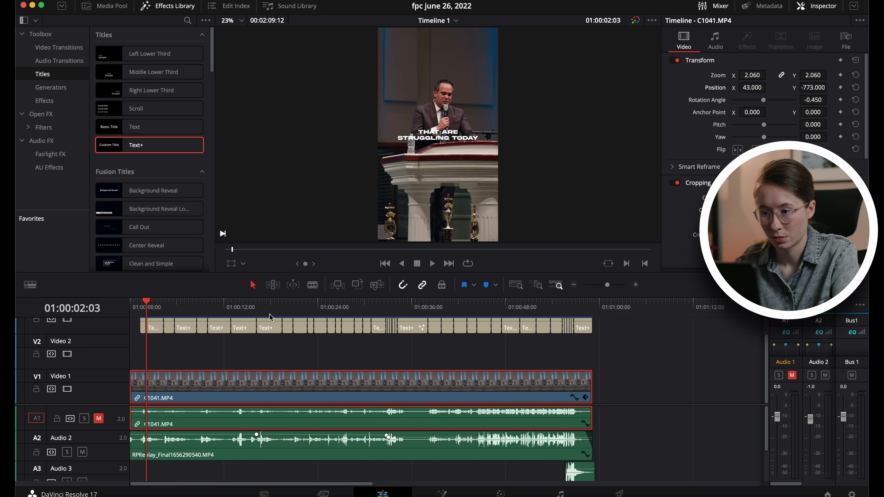
{"action": "left_click", "coordinate": [290, 313]}
{"action": "left_click", "coordinate": [337, 312]}
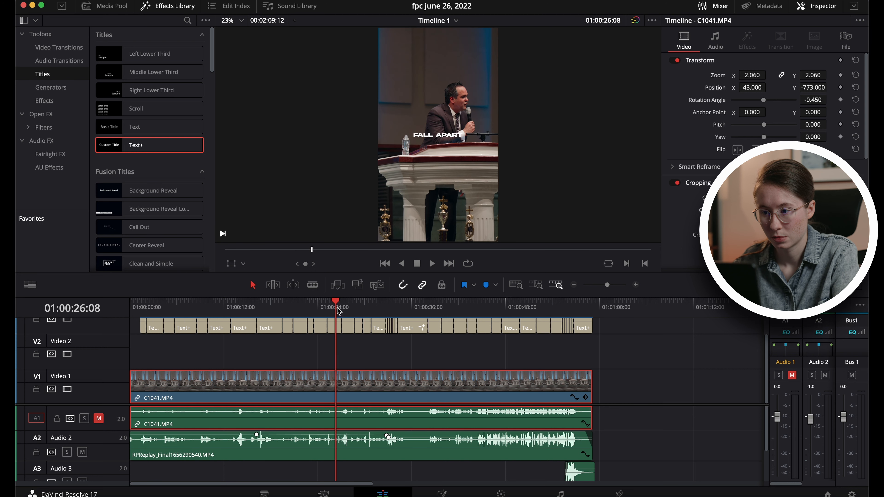
{"action": "left_click", "coordinate": [384, 310]}
{"action": "left_click", "coordinate": [467, 304]}
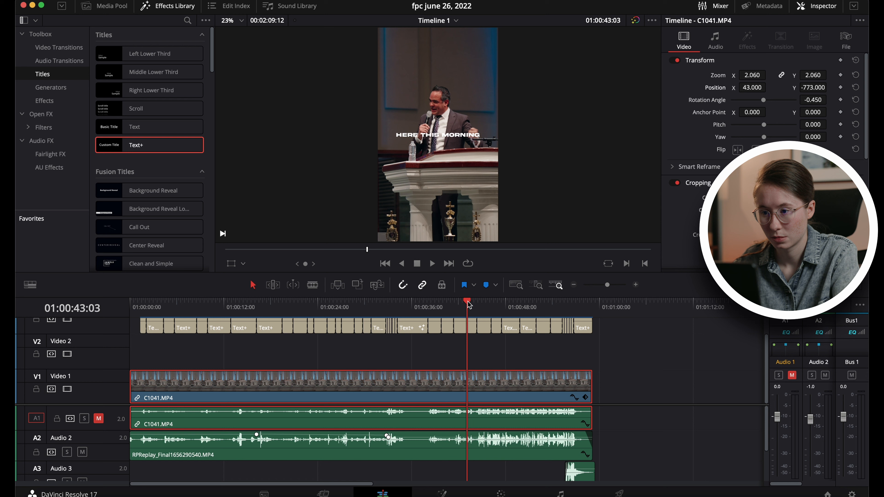
{"action": "left_click", "coordinate": [530, 306]}
{"action": "left_click", "coordinate": [575, 302]}
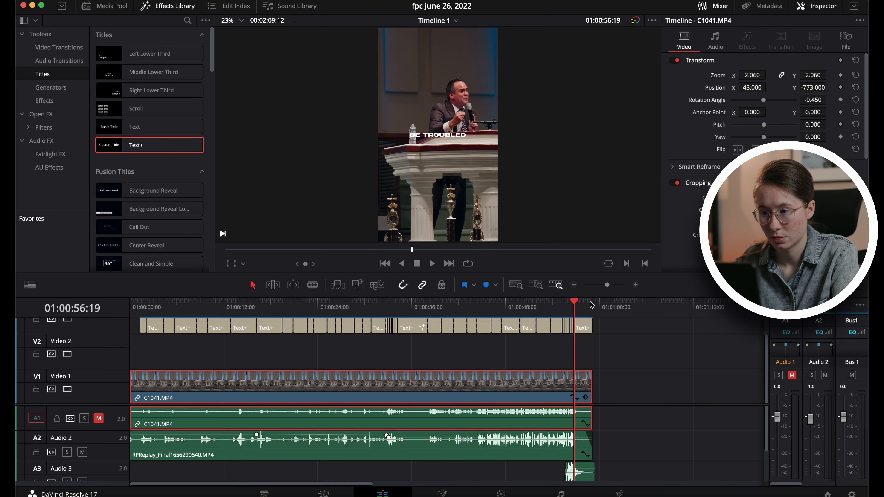
- Play the complete clip full screen from 01:00:00:00 to review the picture, captions and sound
{"action": "left_click_drag", "start_coordinate": [146, 306], "coordinate": [96, 308]}
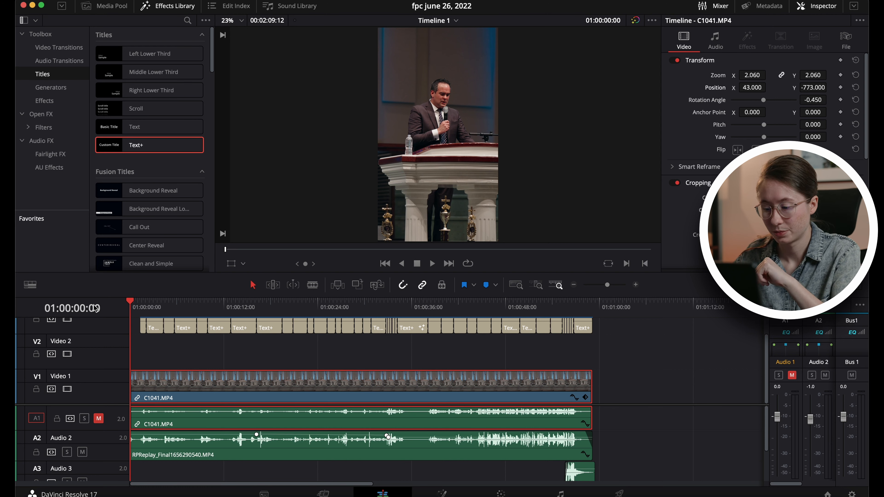
{"action": "key", "text": "super+f"}
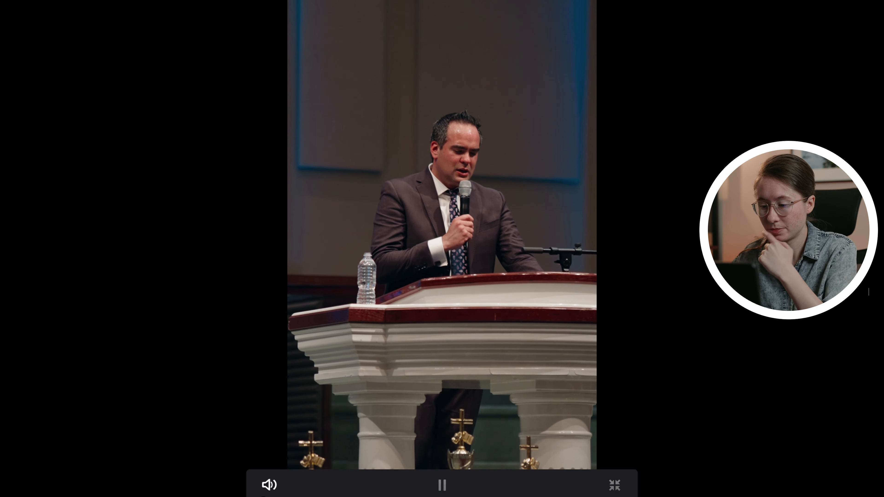
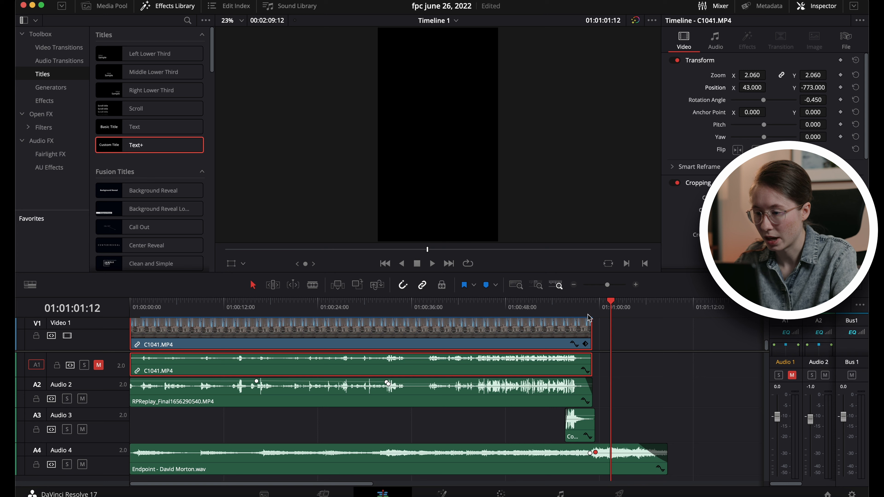
- Move the volume keyframes of Endpoint - David Morton.wav to about 01:00:57:13 and 01:00:59:22, the second at -2.75 dB, and play back the ending
{"action": "left_click", "coordinate": [573, 308]}
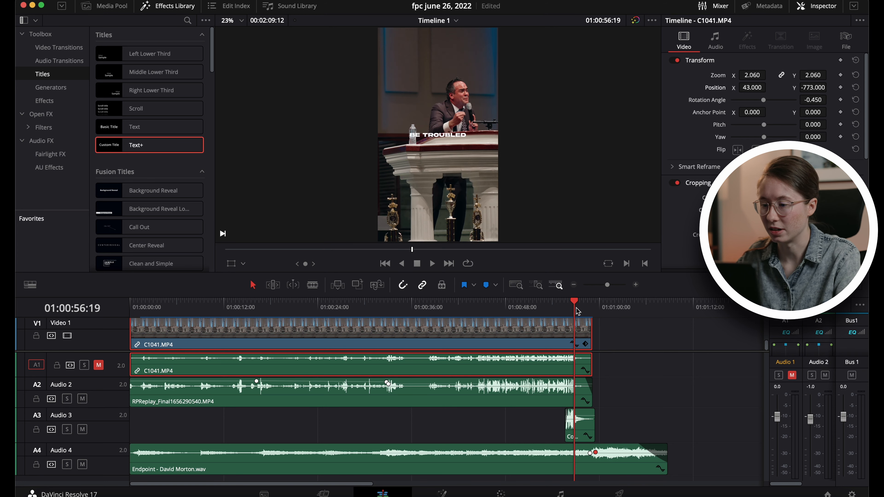
{"action": "left_click_drag", "start_coordinate": [606, 284], "coordinate": [613, 284]}
{"action": "left_click_drag", "start_coordinate": [526, 454], "coordinate": [476, 453]}
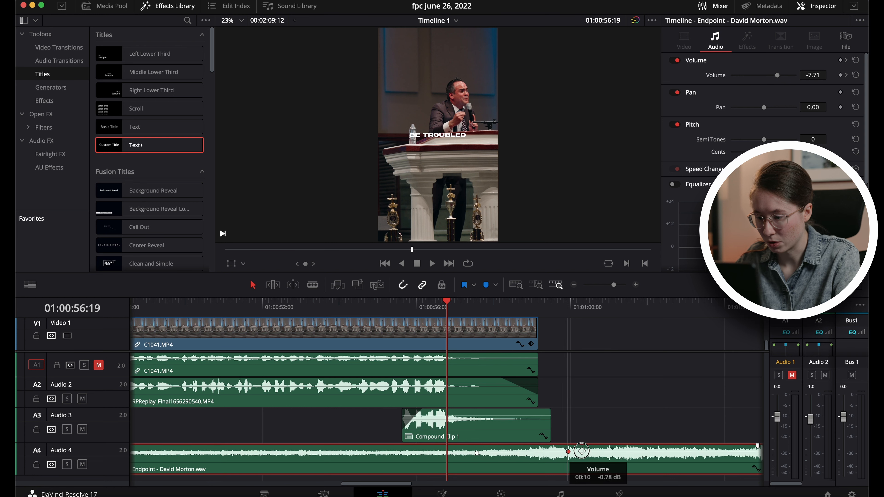
{"action": "left_click", "coordinate": [621, 453], "text": "alt"}
{"action": "left_click_drag", "start_coordinate": [621, 452], "coordinate": [568, 452]}
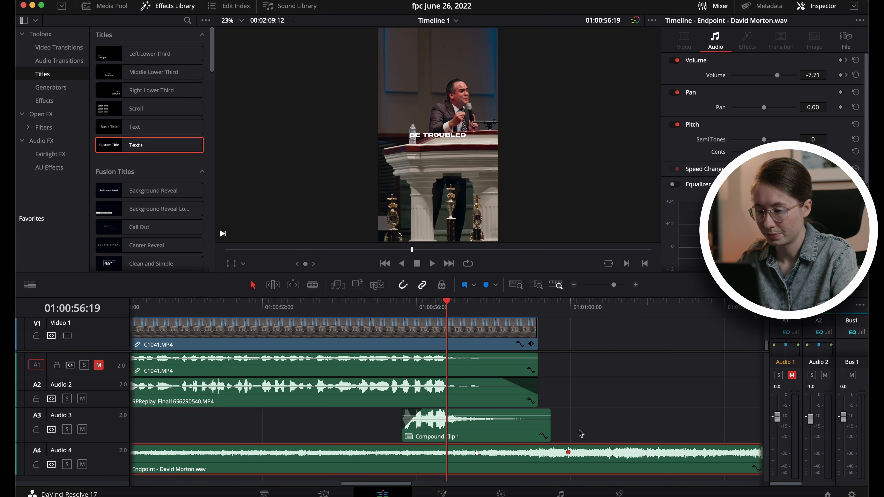
{"action": "left_click", "coordinate": [585, 432]}
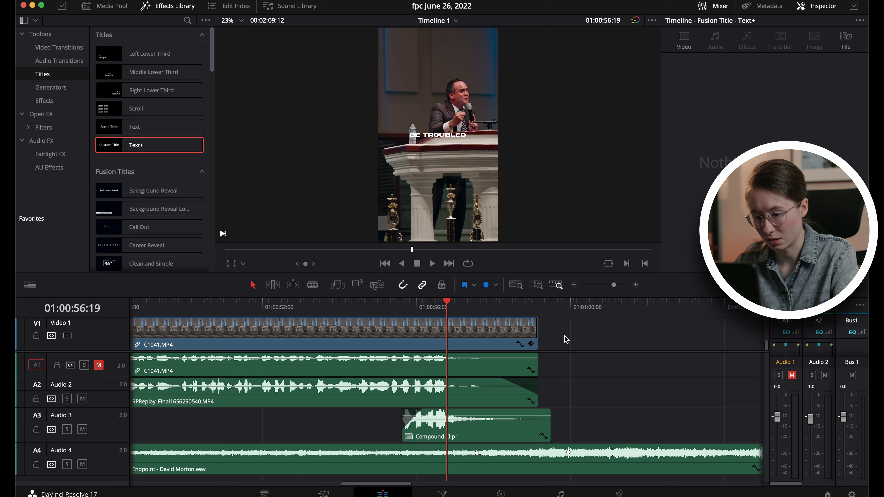
{"action": "key", "text": "space"}
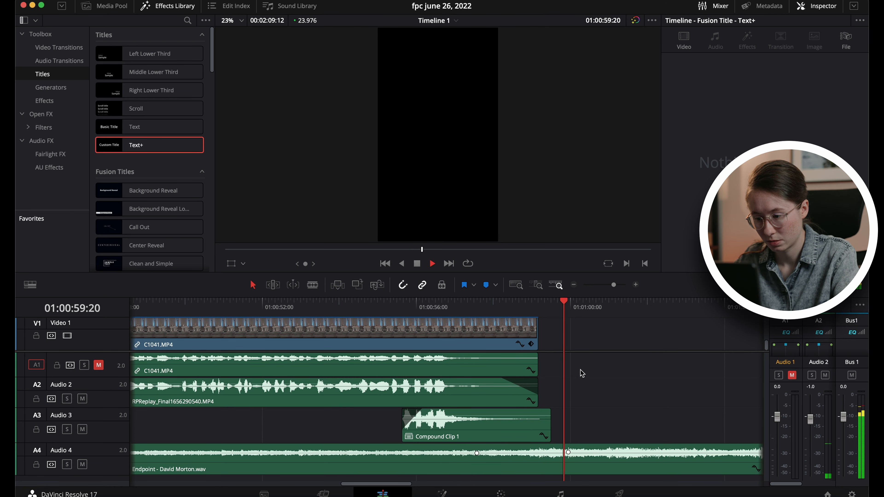
{"action": "key", "text": "space"}
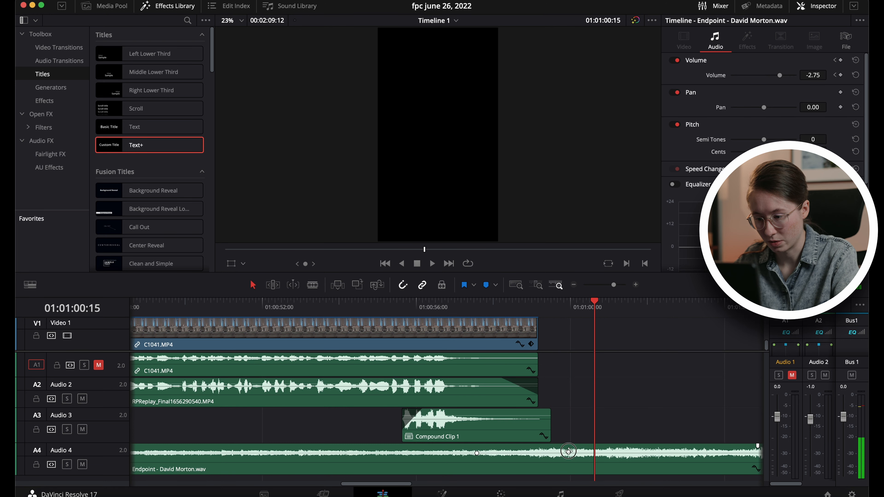
- Lower the second volume keyframe of Endpoint - David Morton.wav to -4.72 dB and listen to the ending
{"action": "left_click_drag", "start_coordinate": [568, 452], "coordinate": [569, 452]}
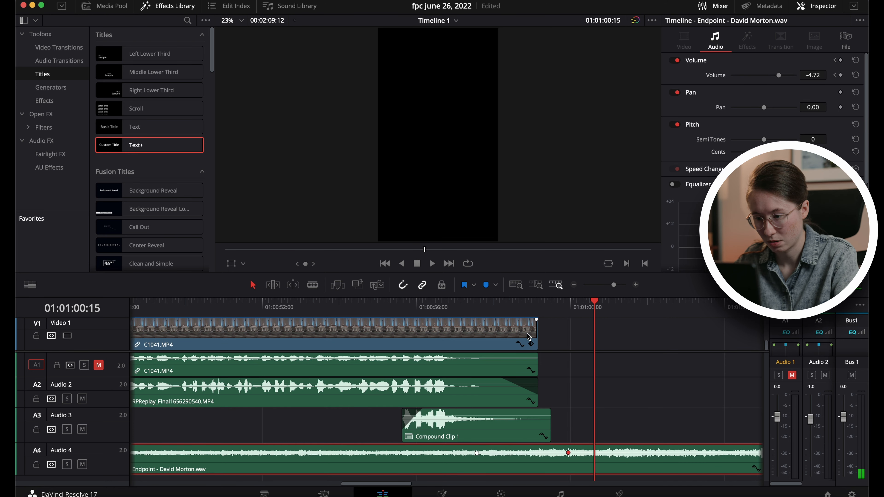
{"action": "left_click", "coordinate": [514, 308]}
{"action": "key", "text": "space"}
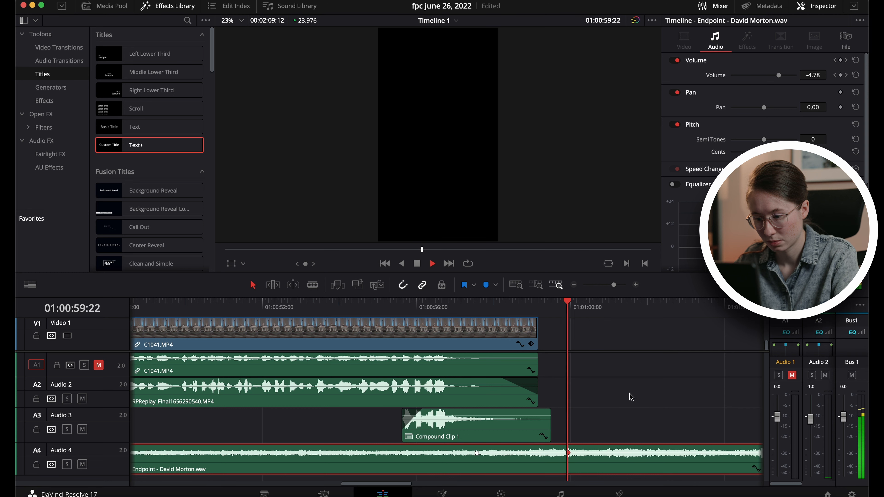
{"action": "key", "text": "space"}
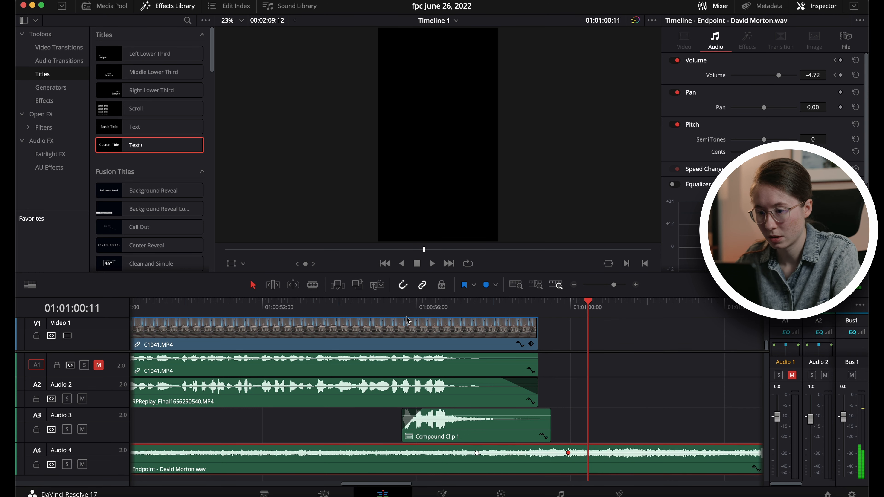
- Add a volume keyframe to Compound Clip 1 at 01:00:56:19, raise its volume to 25.04 at 01:00:58:21, and play the ending from 01:00:55:01
{"action": "left_click", "coordinate": [504, 434]}
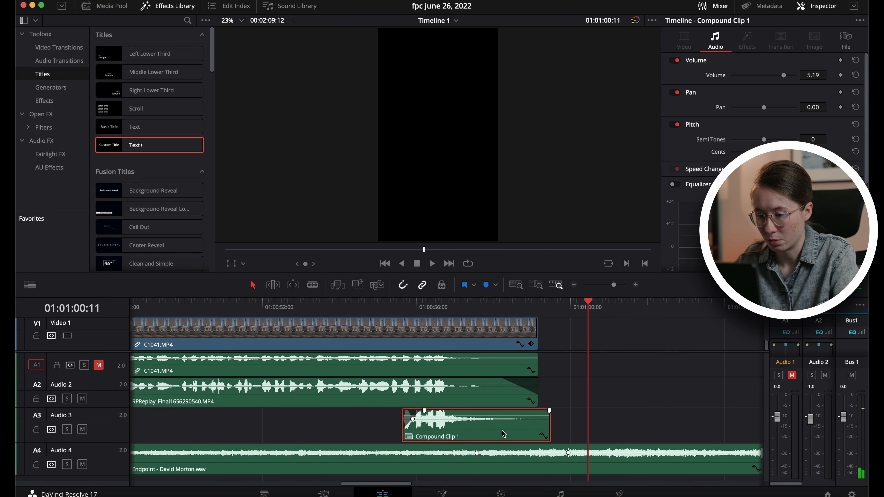
{"action": "left_click", "coordinate": [462, 308]}
{"action": "left_click", "coordinate": [496, 404]}
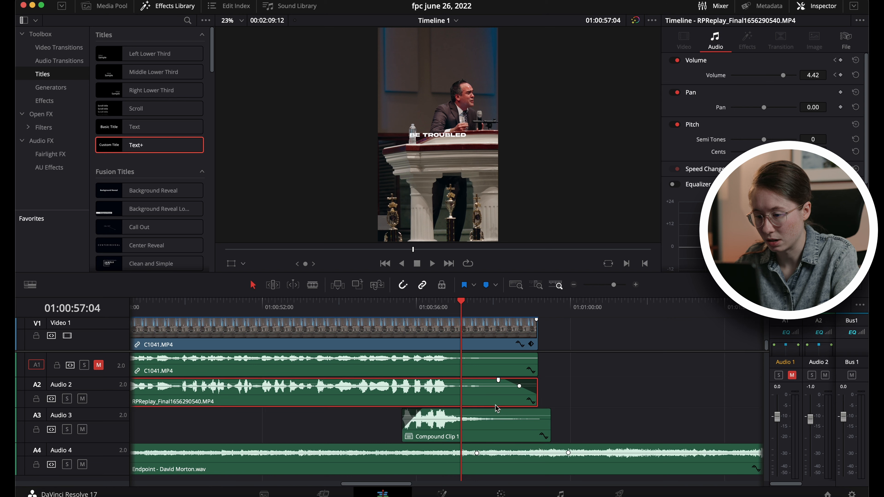
{"action": "left_click", "coordinate": [495, 436]}
{"action": "left_click", "coordinate": [449, 305]}
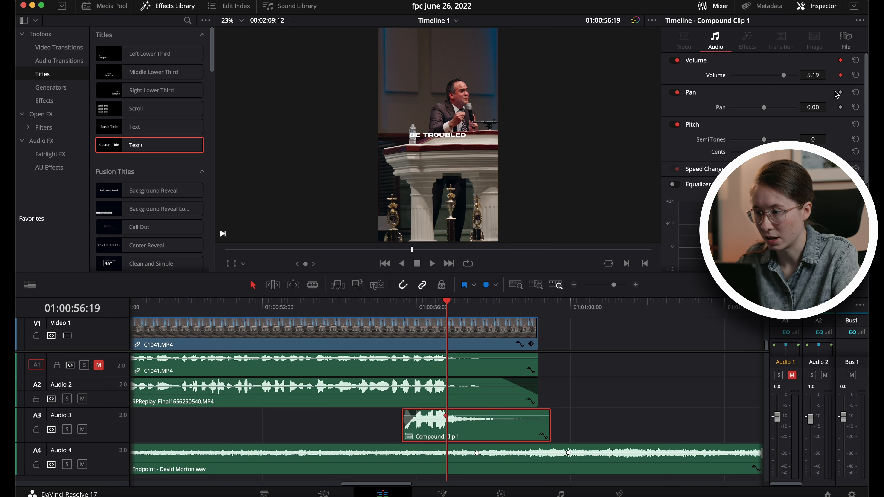
{"action": "key", "text": "space"}
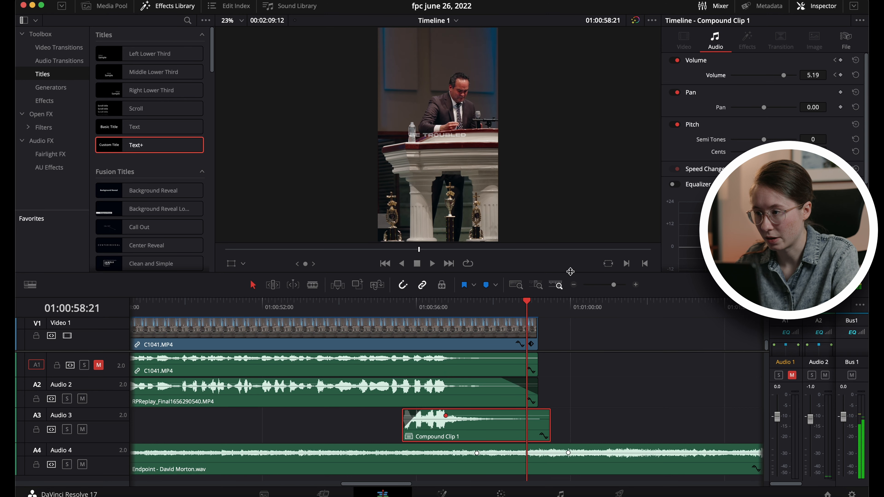
{"action": "left_click_drag", "start_coordinate": [786, 77], "coordinate": [791, 77]}
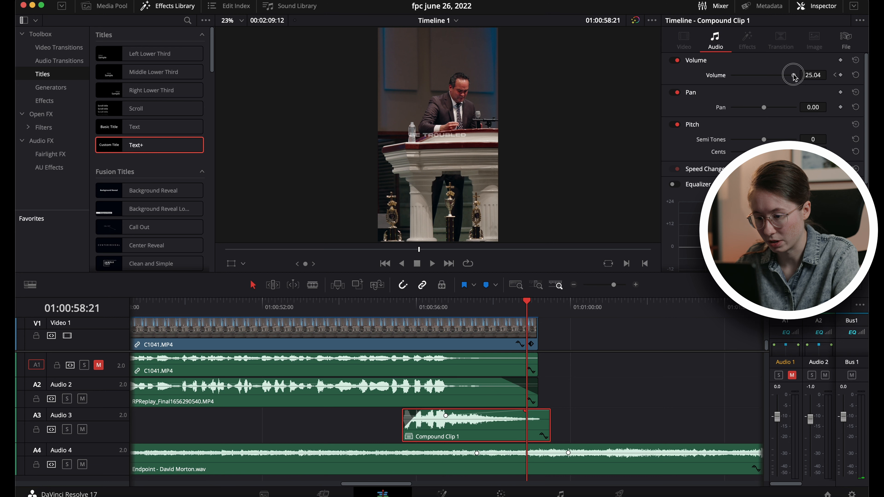
{"action": "left_click", "coordinate": [384, 308]}
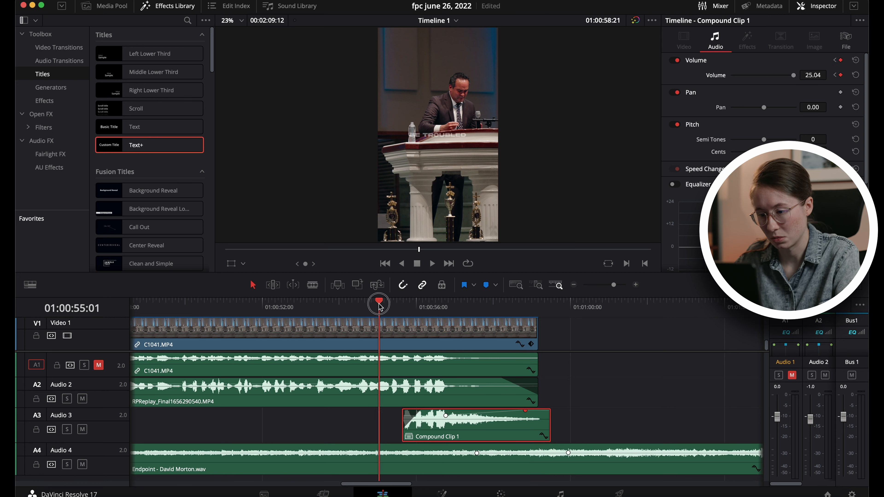
{"action": "left_click", "coordinate": [574, 358]}
{"action": "key", "text": "space"}
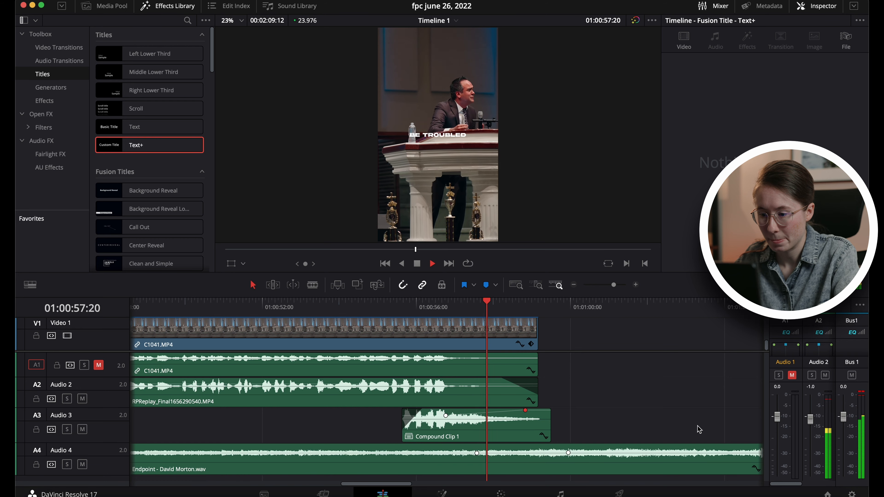
{"action": "key", "text": "space"}
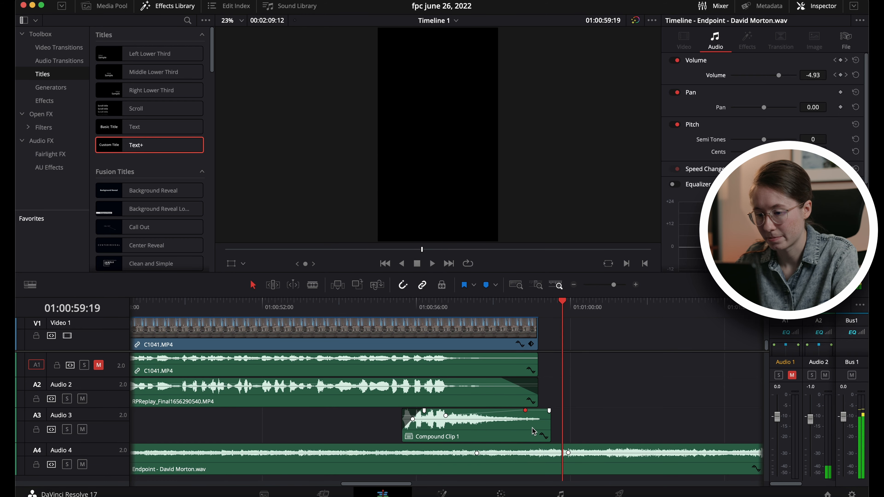
- Play the timeline from near its start and examine the audio levels of the individual tracks and the bus in the mixer
{"action": "scroll", "coordinate": [288, 412], "scroll_direction": "left", "scroll_amount": 10}
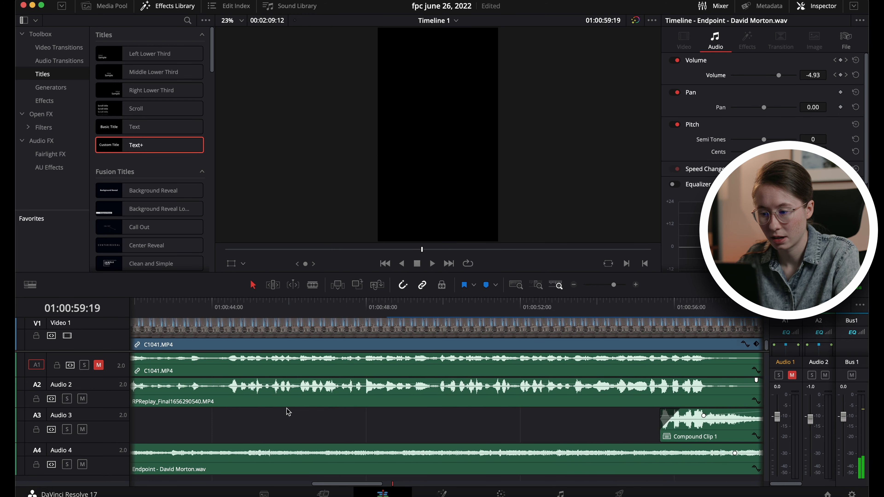
{"action": "scroll", "coordinate": [288, 412], "scroll_direction": "left", "scroll_amount": 20}
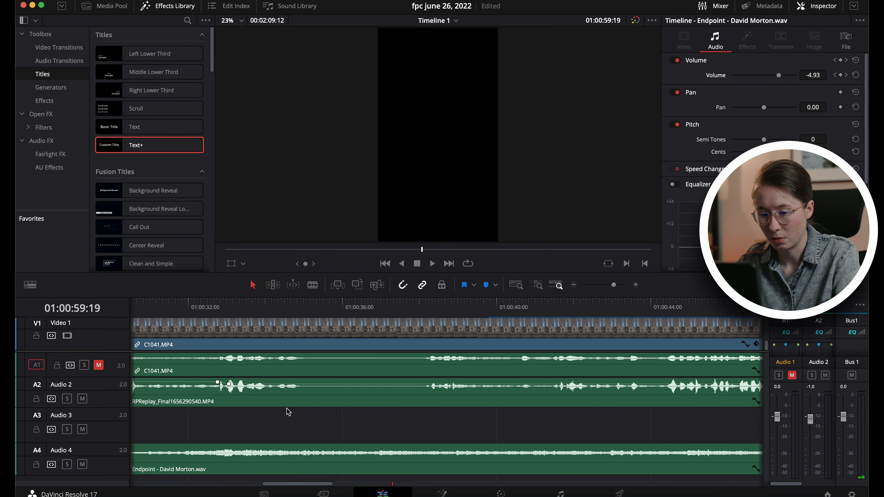
{"action": "scroll", "coordinate": [288, 412], "scroll_direction": "left", "scroll_amount": 2}
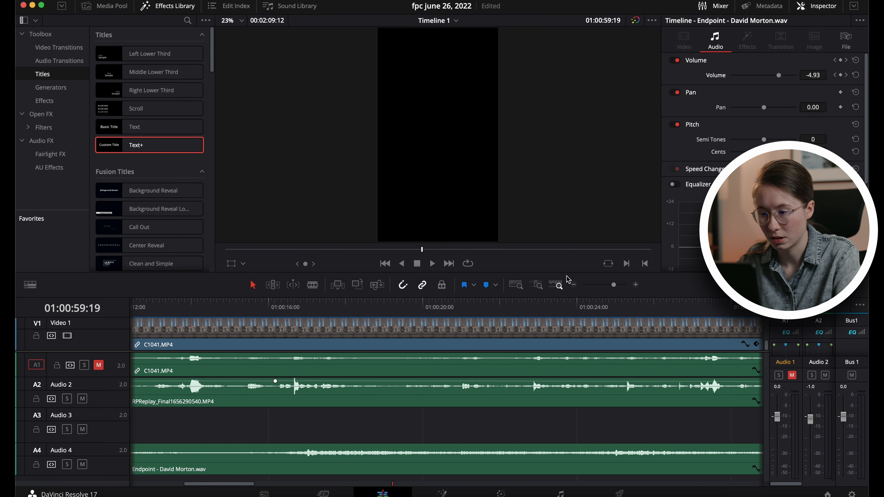
{"action": "left_click_drag", "start_coordinate": [609, 285], "coordinate": [608, 285]}
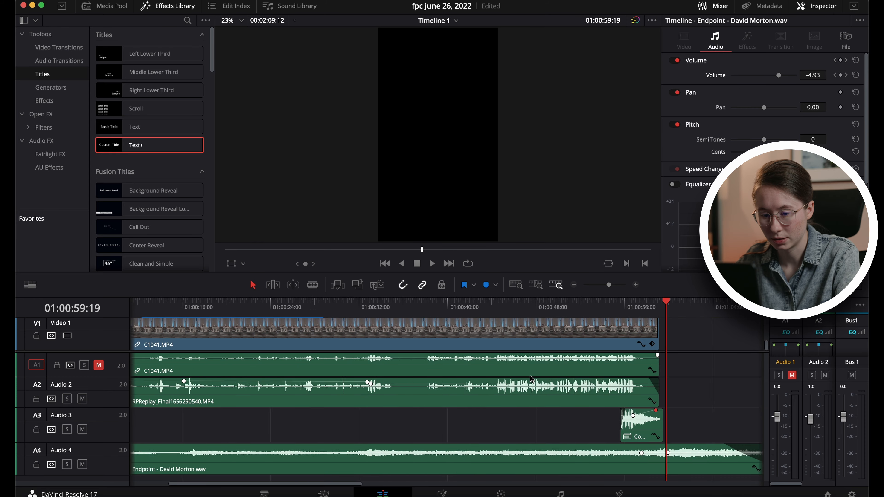
{"action": "left_click", "coordinate": [609, 286]}
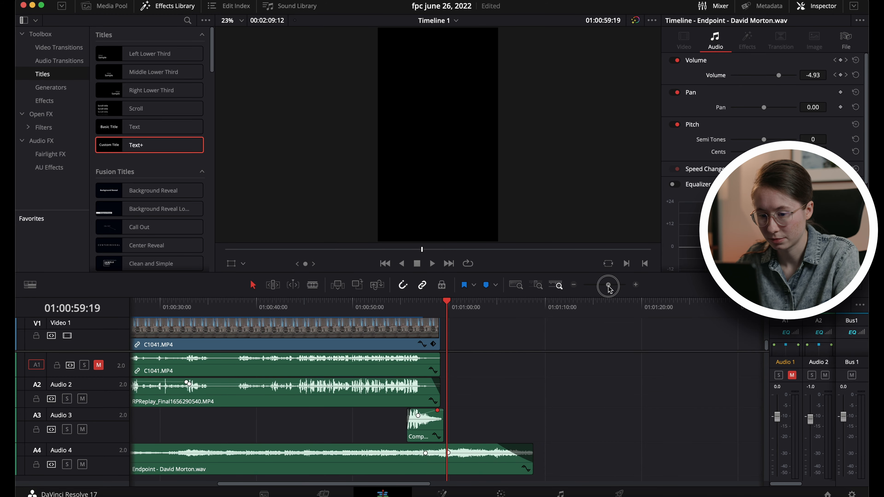
{"action": "scroll", "coordinate": [546, 346], "scroll_direction": "left", "scroll_amount": 10}
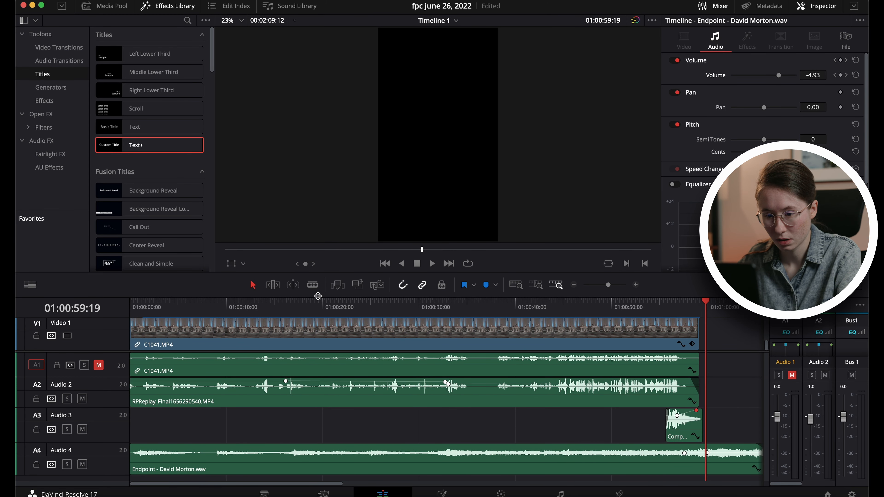
{"action": "left_click", "coordinate": [165, 304]}
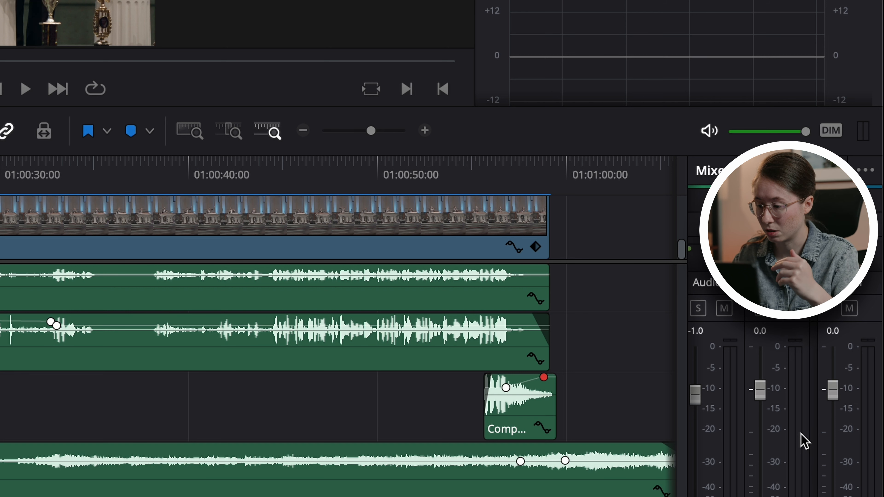
{"action": "key", "text": "space"}
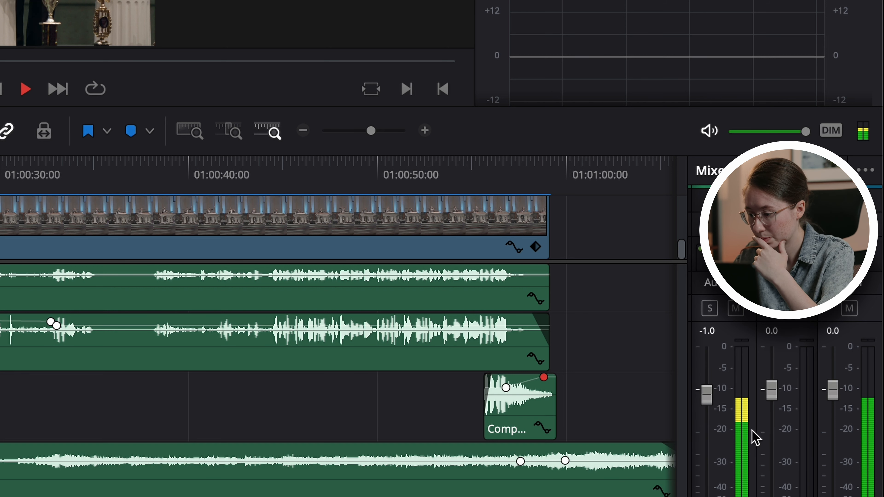
{"action": "scroll", "coordinate": [752, 431], "scroll_direction": "right", "scroll_amount": 1}
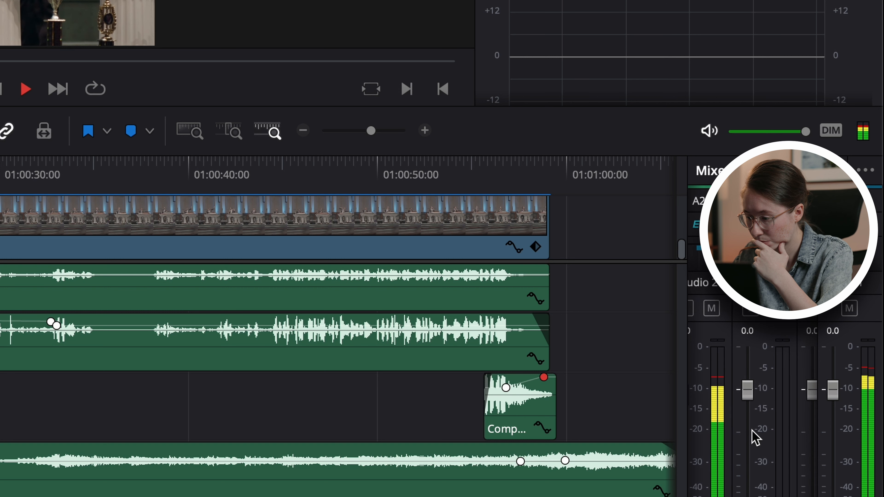
{"action": "scroll", "coordinate": [755, 435], "scroll_direction": "left", "scroll_amount": 1}
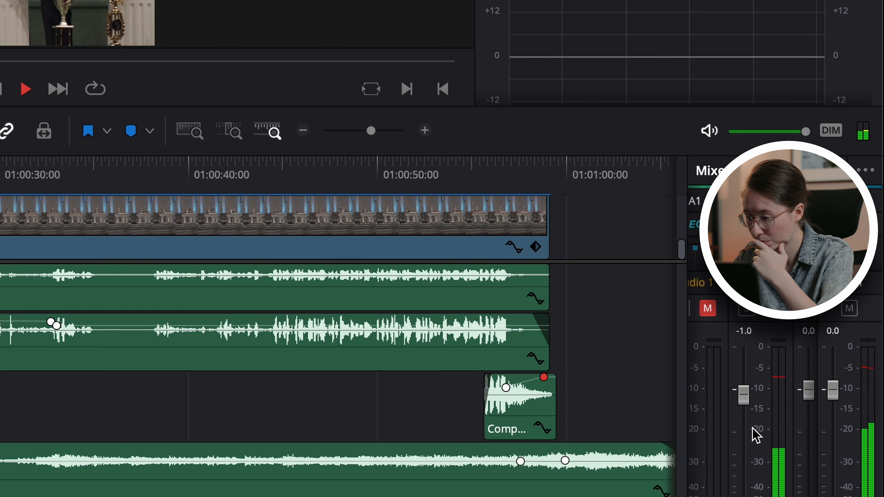
{"action": "scroll", "coordinate": [756, 436], "scroll_direction": "right", "scroll_amount": 1}
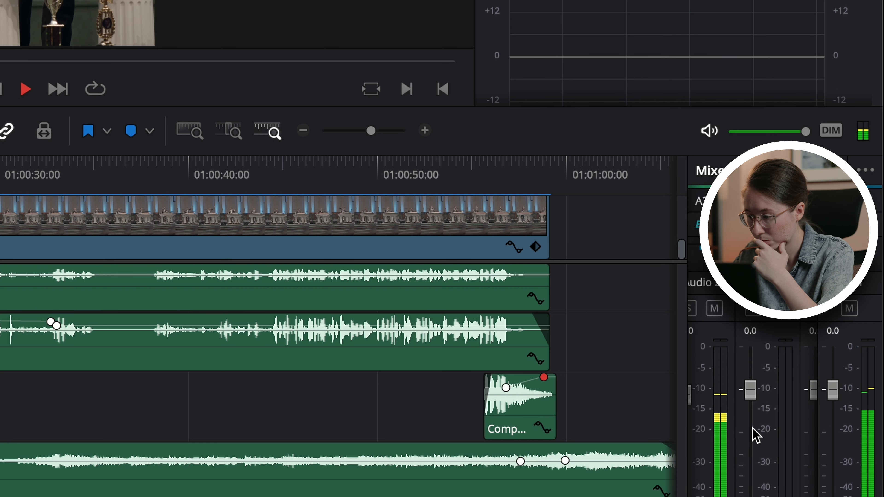
{"action": "key", "text": "space"}
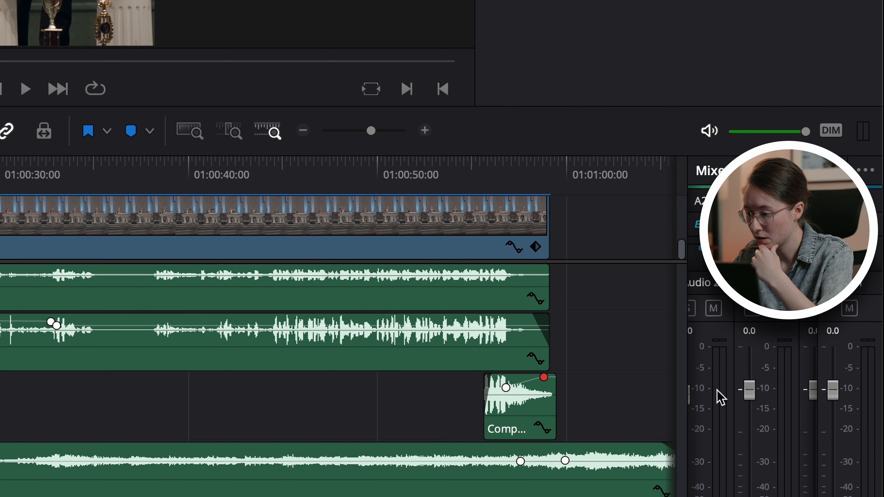
- Widen the mixer to show all four audio tracks beside the bus, and play the timeline to check their levels
{"action": "scroll", "coordinate": [720, 396], "scroll_direction": "left", "scroll_amount": 2}
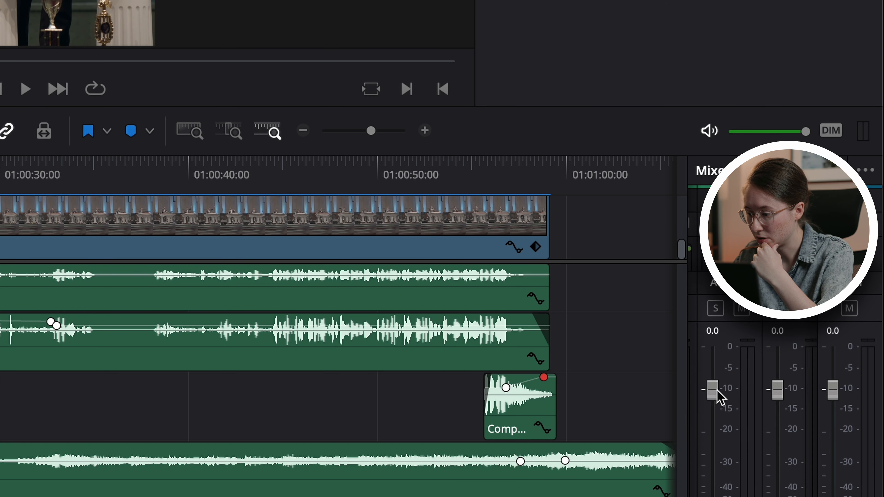
{"action": "left_click_drag", "start_coordinate": [684, 379], "coordinate": [564, 376]}
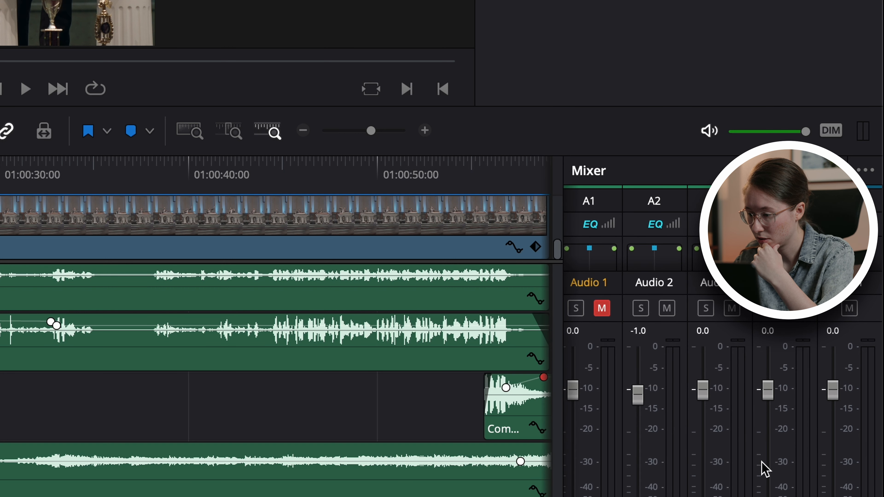
{"action": "key", "text": "space"}
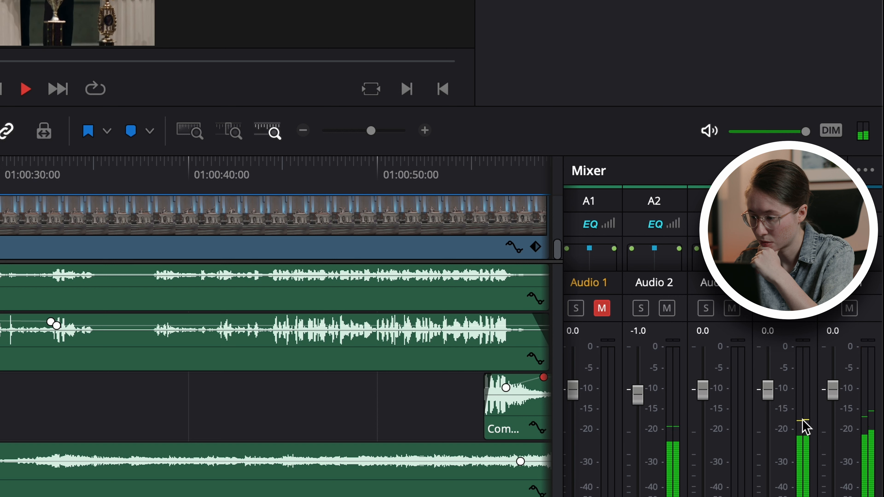
- Set volume keyframes on RPReplay_Final1656290540.MP4: 17.36 dB at 01:00:17:06, 18.09 dB at 01:00:25:06 and 16.90 dB at 01:00:27:02
{"action": "key", "text": "space"}
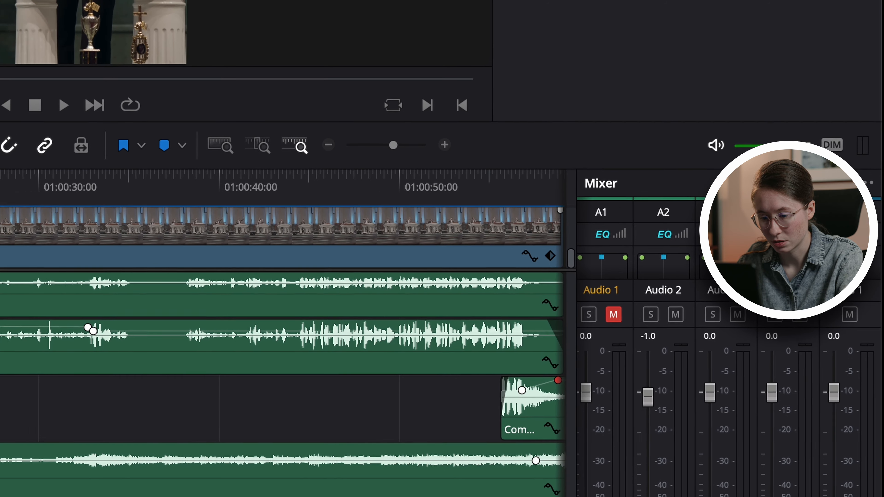
{"action": "left_click", "coordinate": [66, 366]}
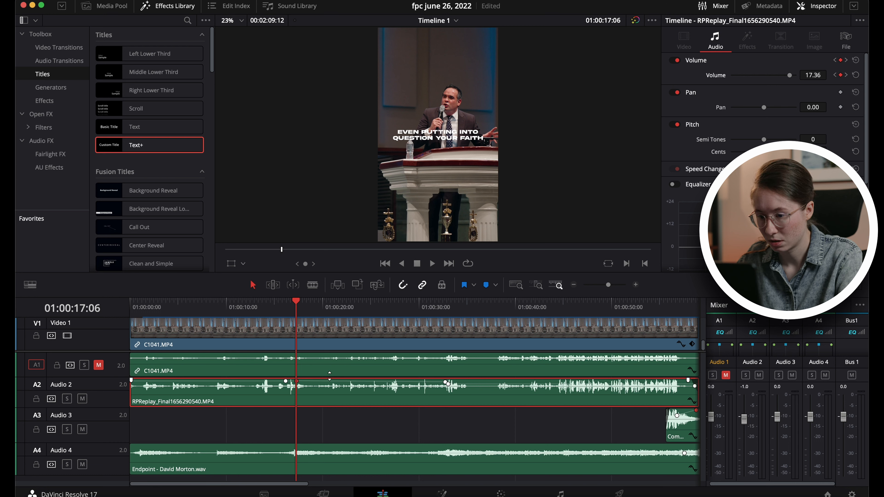
{"action": "left_click_drag", "start_coordinate": [365, 302], "coordinate": [363, 302]}
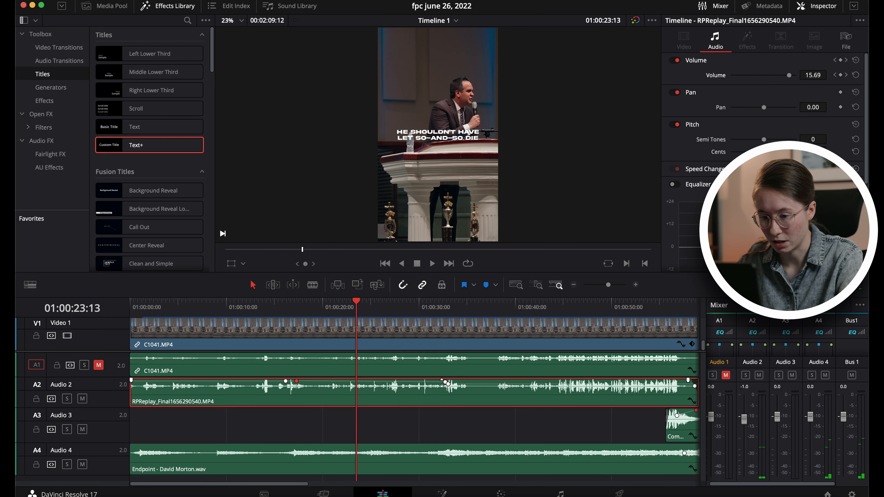
{"action": "left_click", "coordinate": [372, 302]}
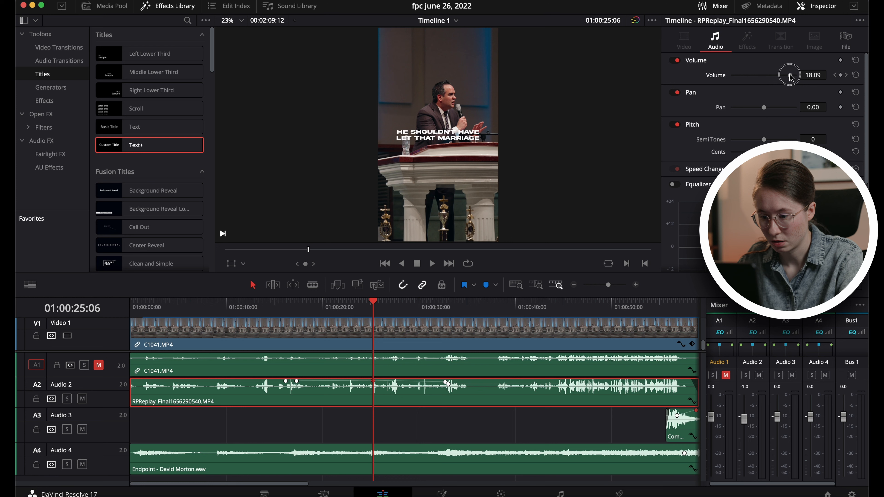
{"action": "left_click", "coordinate": [390, 308]}
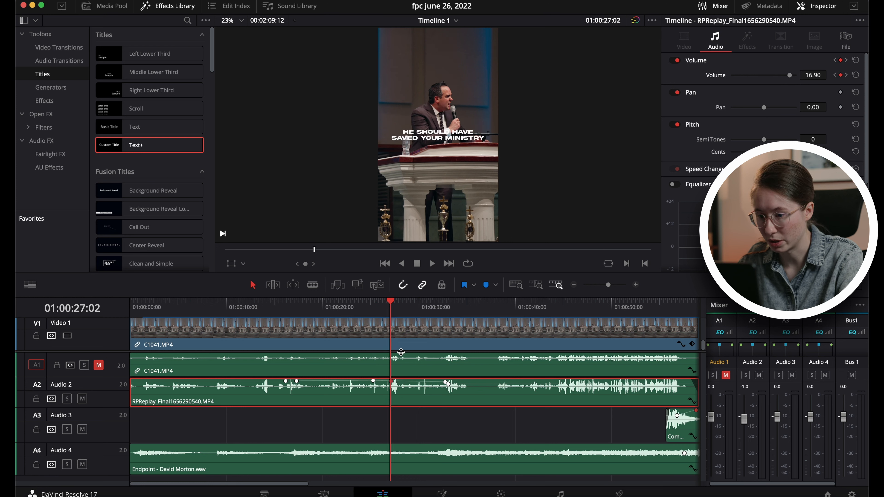
- Add a volume keyframe to RPReplay_Final1656290540.MP4 at 01:00:27:23 and lower the volume to 11.15 dB at 01:00:27:11
{"action": "left_click_drag", "start_coordinate": [399, 306], "coordinate": [403, 307]}
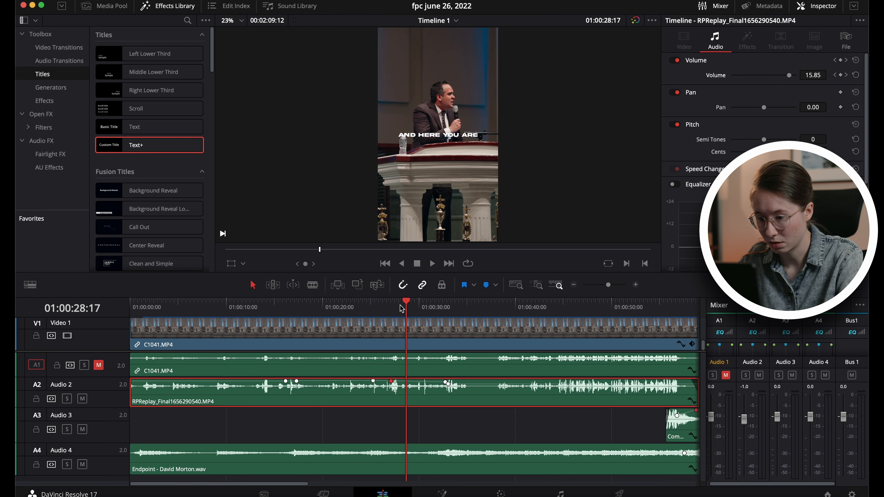
{"action": "left_click_drag", "start_coordinate": [609, 285], "coordinate": [614, 285]}
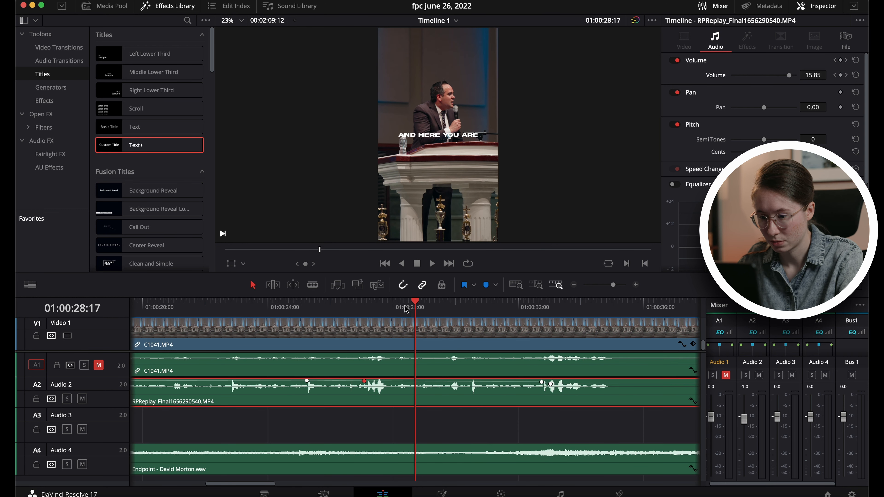
{"action": "left_click", "coordinate": [390, 306]}
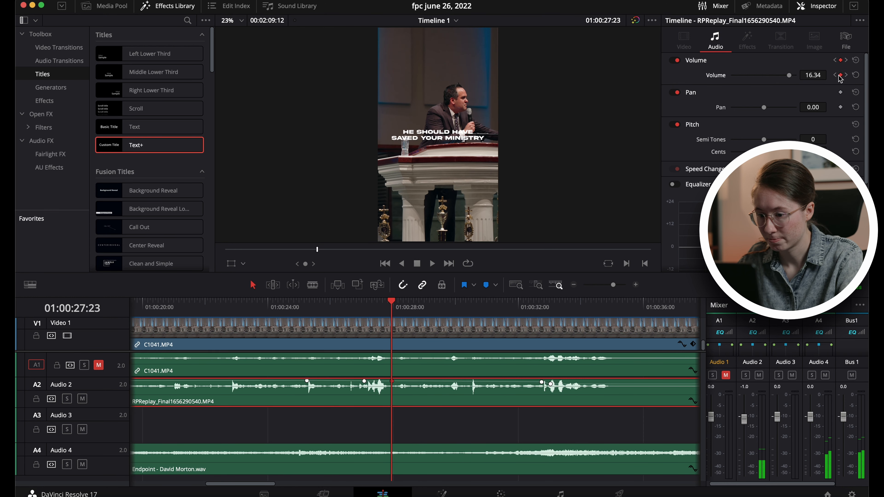
{"action": "left_click", "coordinate": [376, 308]}
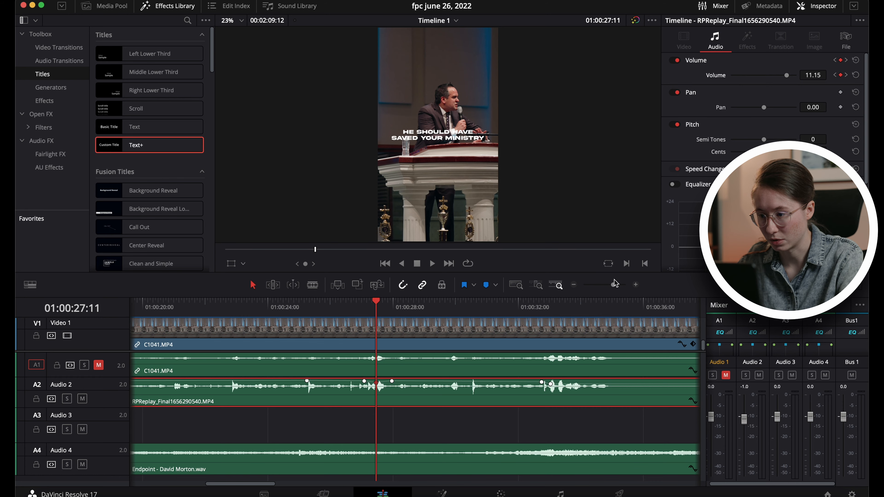
- Play the timeline from 01:00:16:06 past 01:00:28:00 to listen to the adjusted sermon volume
{"action": "left_click_drag", "start_coordinate": [615, 284], "coordinate": [609, 284]}
{"action": "left_click", "coordinate": [288, 308]}
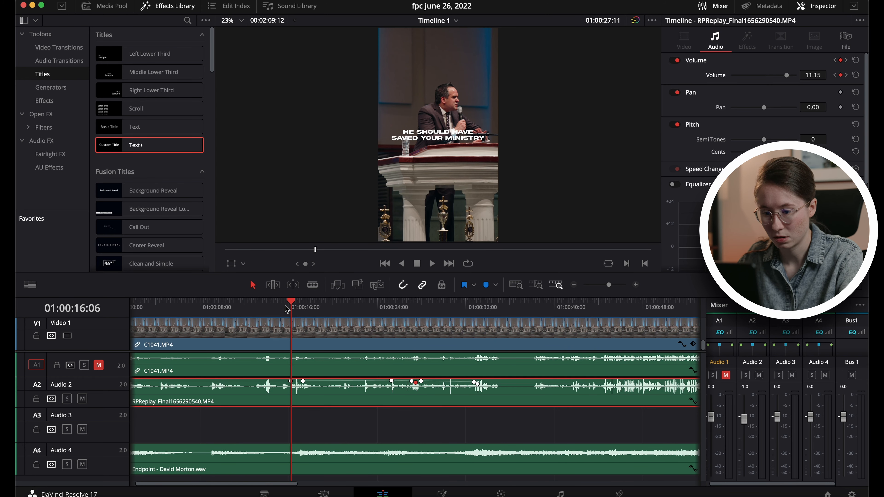
{"action": "key", "text": "space"}
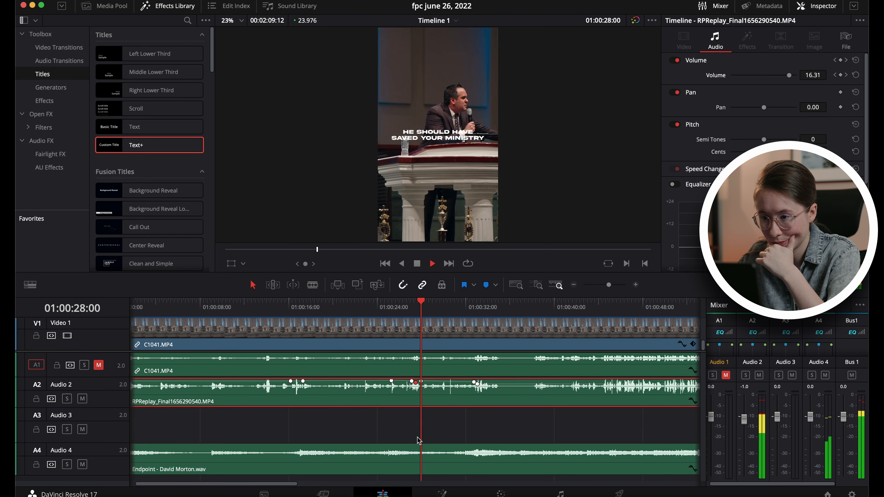
{"action": "key", "text": "space"}
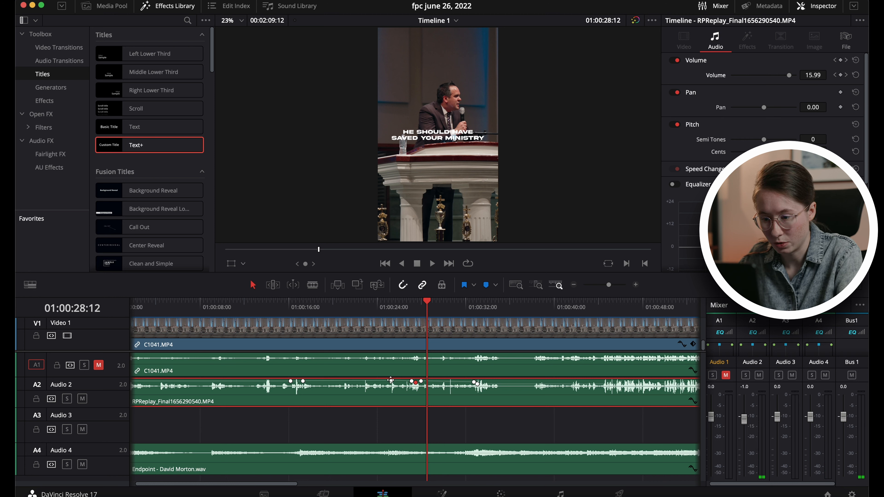
- Move the volume keyframe at 01:00:25:06 back to about 01:00:21:00 and play the timeline from shortly before it
{"action": "left_click", "coordinate": [372, 380], "text": "alt"}
{"action": "left_click_drag", "start_coordinate": [354, 380], "coordinate": [344, 379]}
{"action": "left_click", "coordinate": [325, 303]}
{"action": "key", "text": "space"}
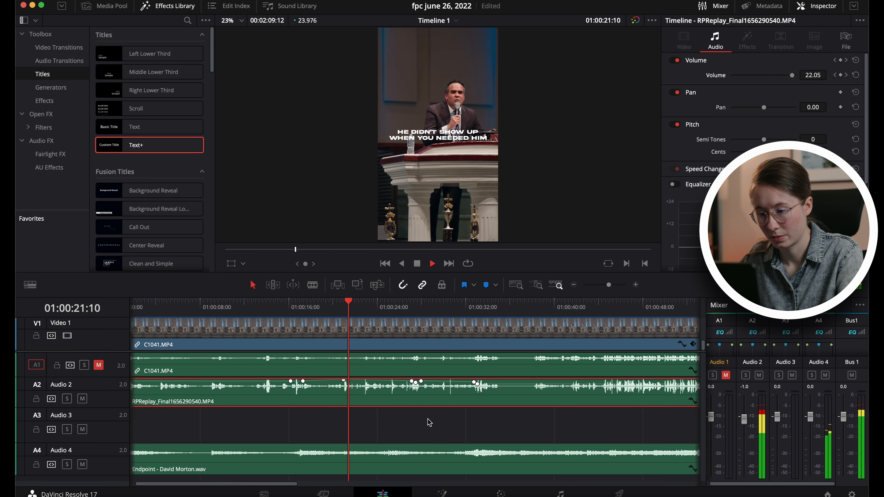
{"action": "left_click", "coordinate": [450, 421]}
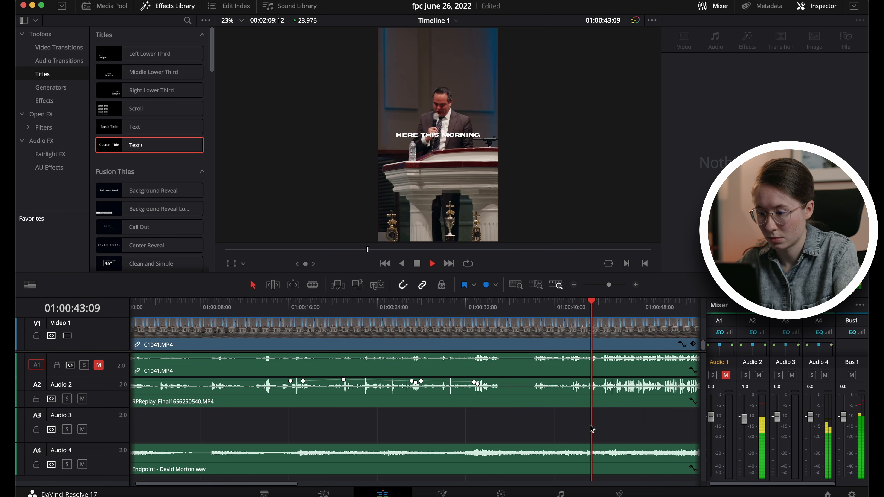
- Add volume keyframes to RPReplay_Final1656290540.MP4 at about 01:00:44:07 and nine frames earlier at 01:00:43:22
{"action": "left_click", "coordinate": [609, 400]}
{"action": "key", "text": "space"}
{"action": "key", "text": "Left"}
{"action": "key", "text": "Left"}
{"action": "key", "text": "Left"}
{"action": "key", "text": "Left"}
{"action": "key", "text": "Left"}
{"action": "key", "text": "Left"}
{"action": "key", "text": "Left"}
{"action": "key", "text": "Left"}
{"action": "left_click", "coordinate": [841, 75]}
{"action": "key", "text": "Left"}
{"action": "key", "text": "Left"}
{"action": "key", "text": "Left"}
{"action": "key", "text": "Left"}
{"action": "key", "text": "Left"}
{"action": "key", "text": "Left"}
{"action": "key", "text": "Left"}
{"action": "key", "text": "Left"}
{"action": "key", "text": "Left"}
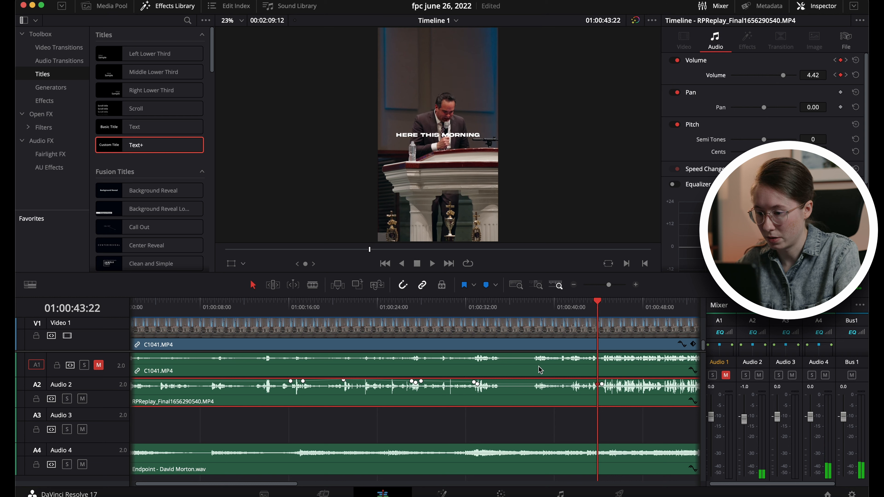
- Adjust the volume level of RPReplay_Final1656290540.MP4 between the keyframes near 01:00:33 and at 01:00:43:22
{"action": "left_click", "coordinate": [515, 385]}
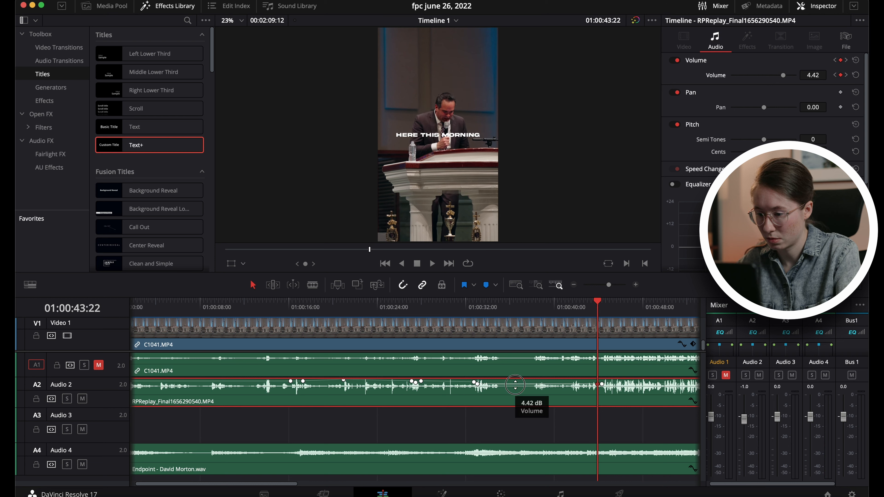